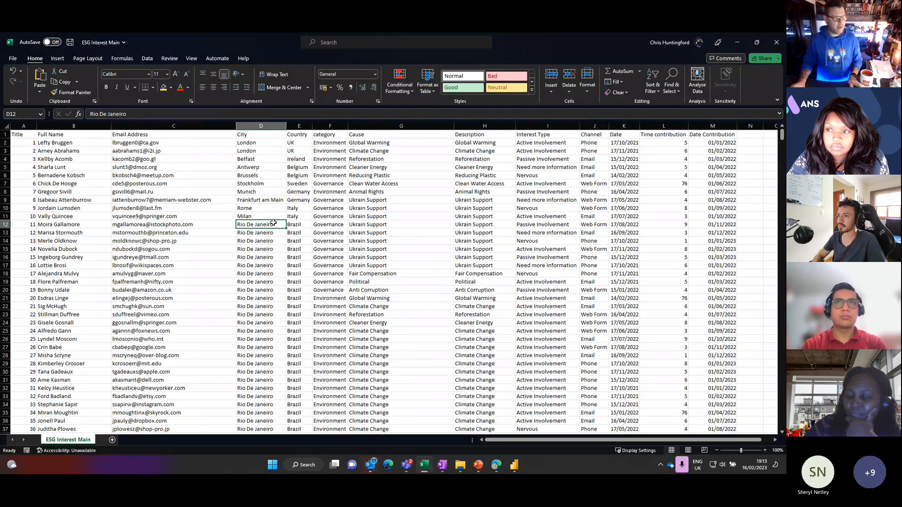
pyautogui.scroll(1, 254, 217)
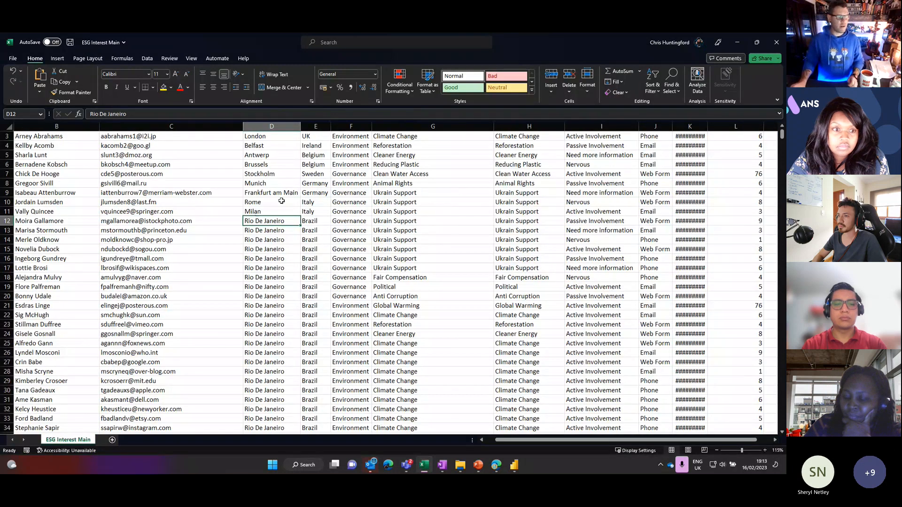
pyautogui.scroll(1, 780, 152)
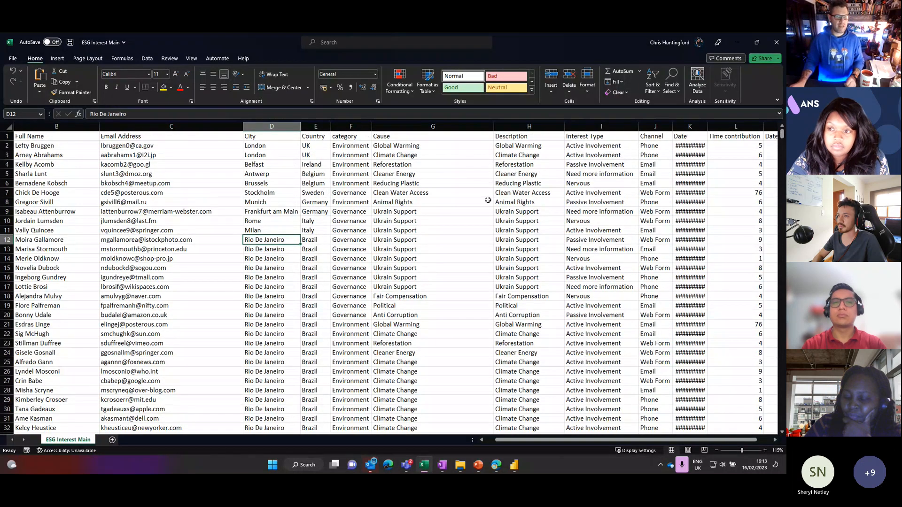
pyautogui.click(351, 228)
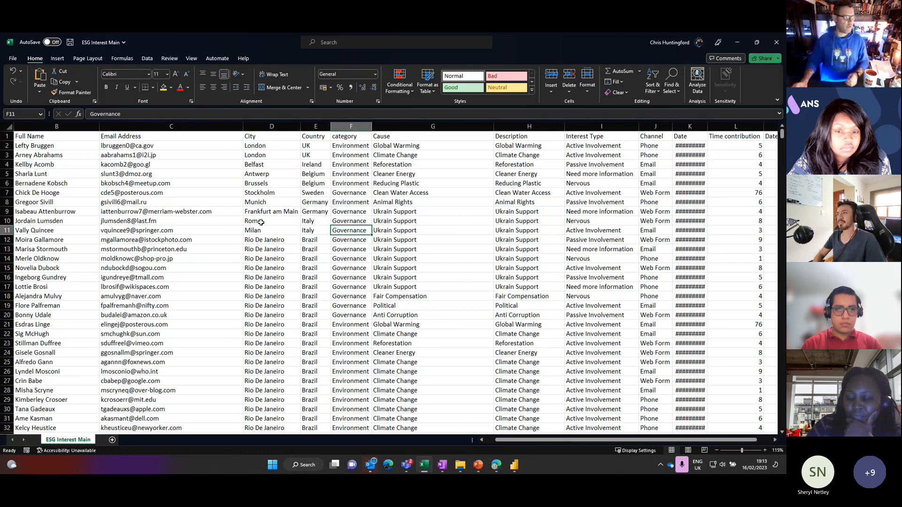
# Fill the header cells from Full Name through Country with green.
pyautogui.moveTo(61, 175); pyautogui.dragTo(12, 184)
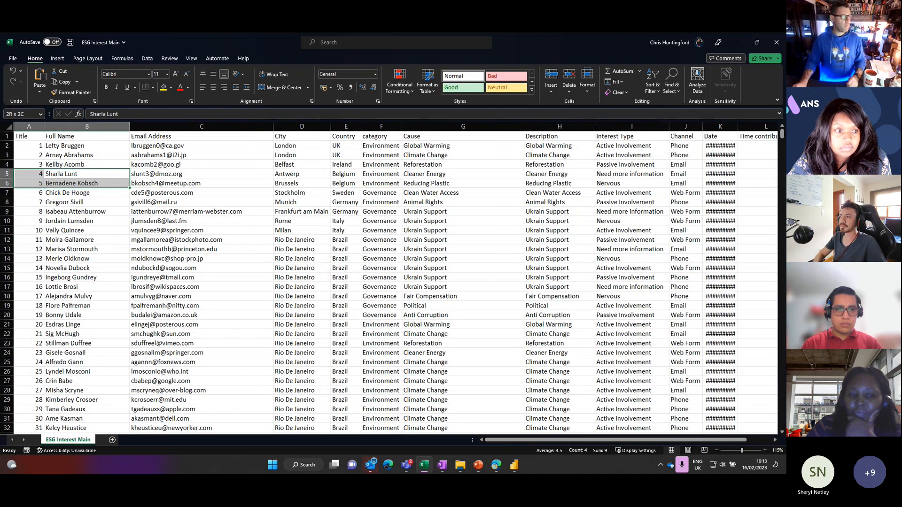
pyautogui.click(96, 137)
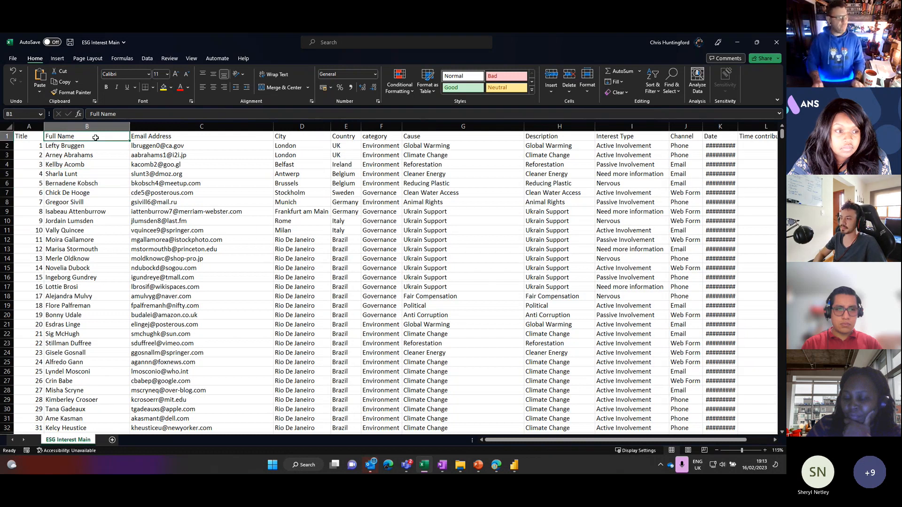
pyautogui.hotkey('shift', 'Right')
pyautogui.hotkey('shift', 'Right')
pyautogui.hotkey('shift', 'Right')
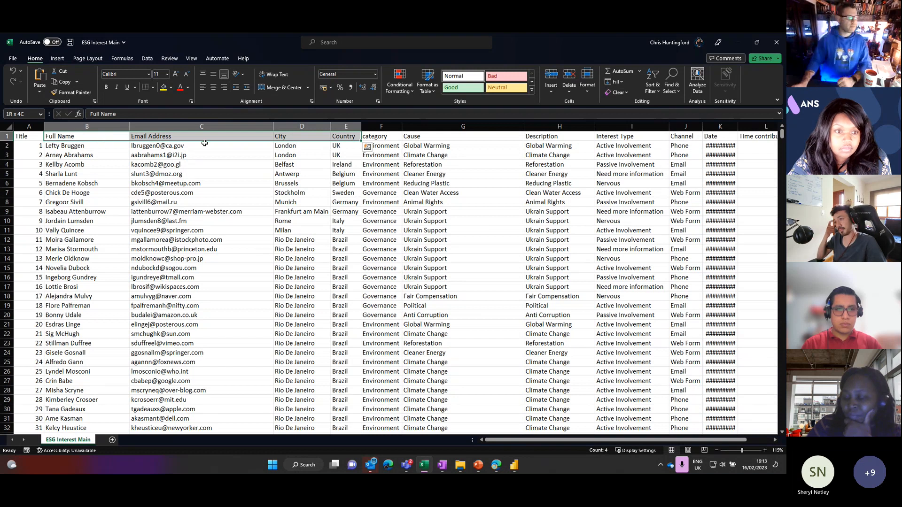
pyautogui.click(172, 91)
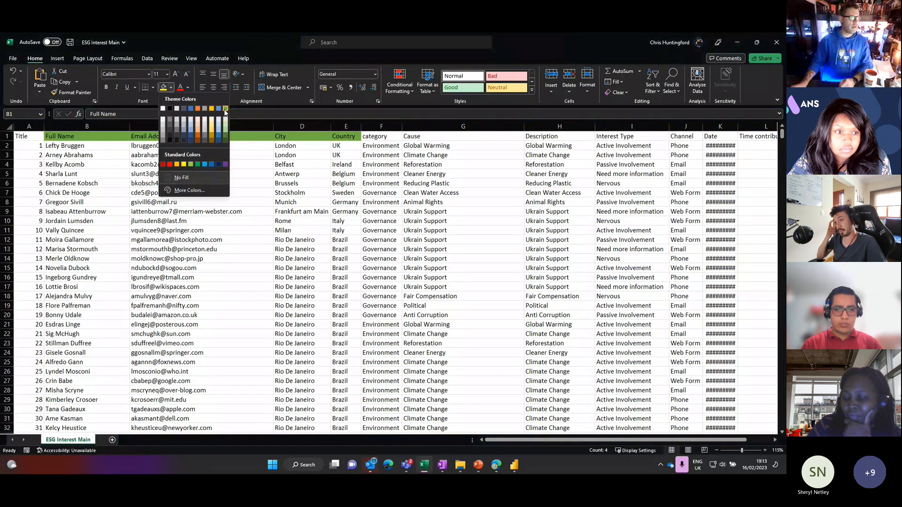
pyautogui.click(224, 114)
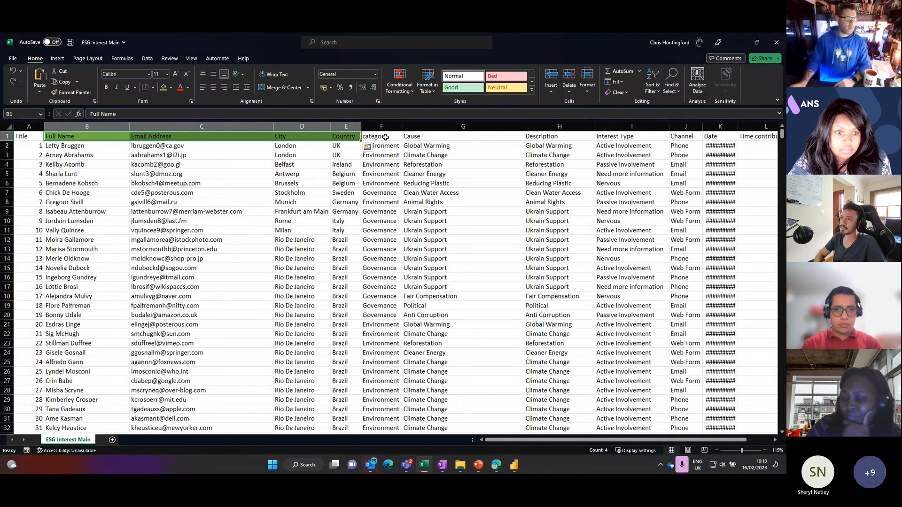
# Examine the category and Cause columns to see how each row's interest is classified.
pyautogui.scroll(-7, 383, 175)
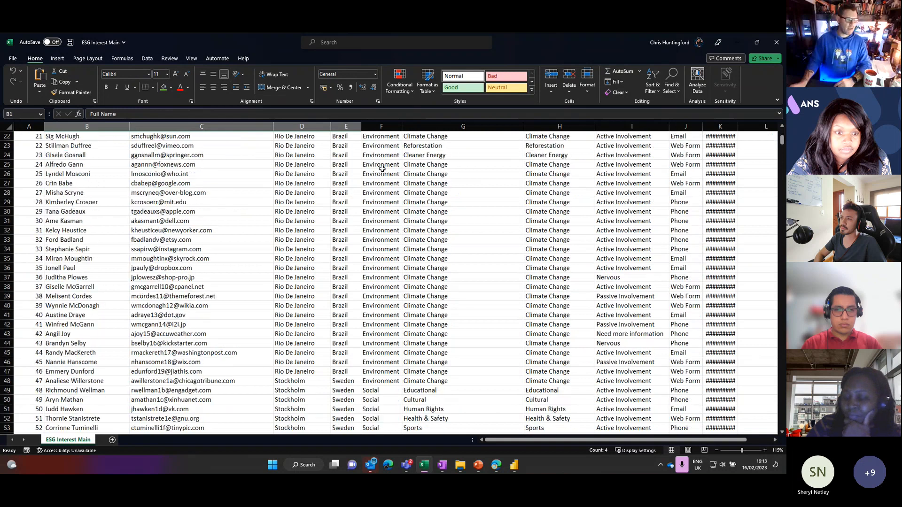
pyautogui.scroll(4, 382, 170)
pyautogui.scroll(3, 382, 169)
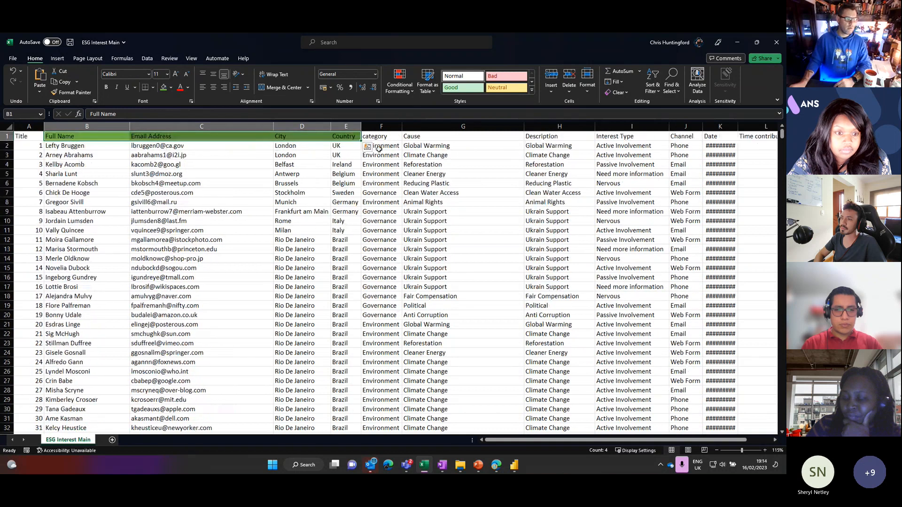
pyautogui.click(378, 137)
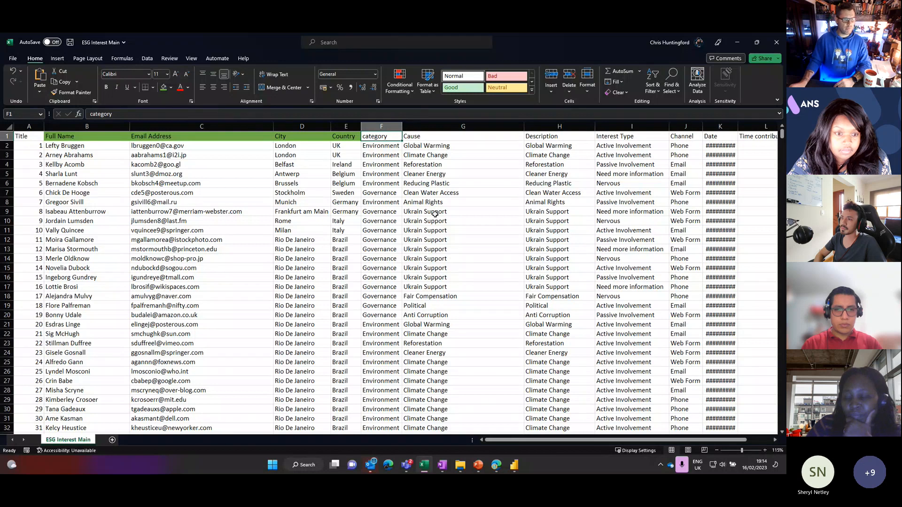
pyautogui.scroll(-3, 547, 162)
pyautogui.scroll(3, 549, 177)
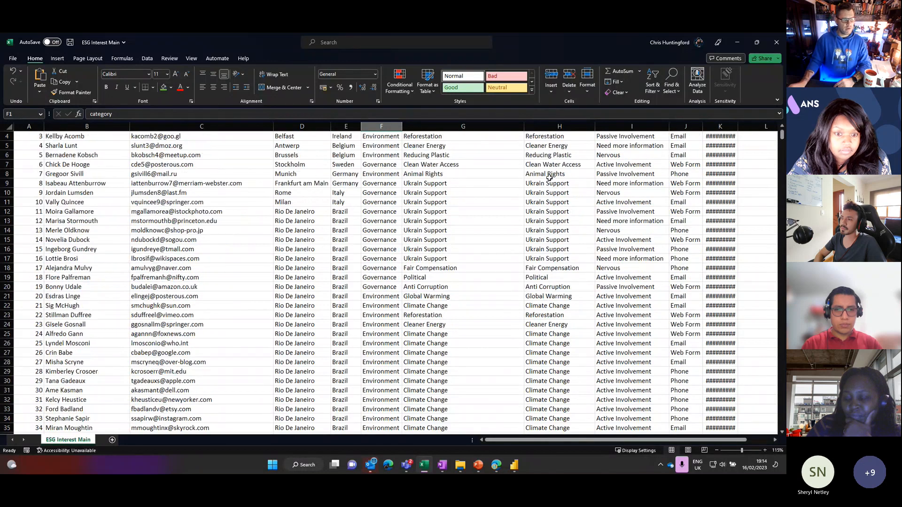
pyautogui.moveTo(436, 147); pyautogui.dragTo(442, 184)
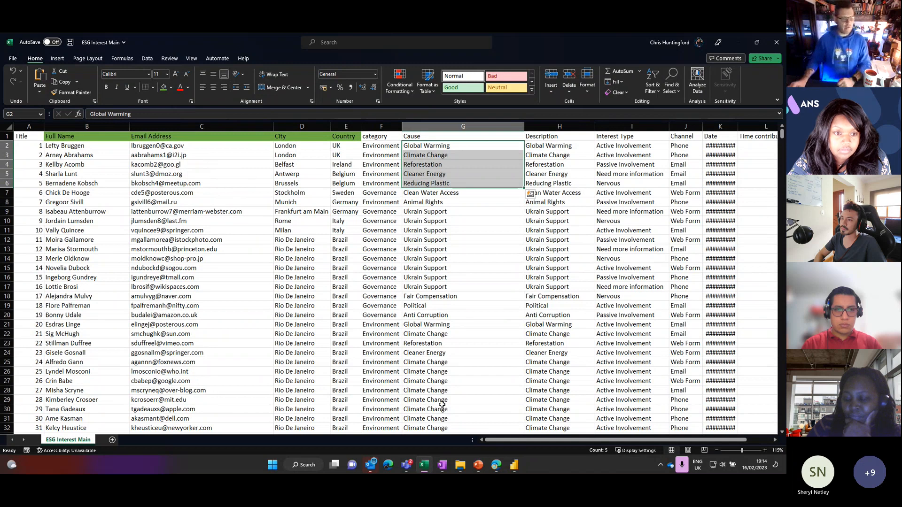
# Switch to the ZeroToHero report in Power BI Desktop and add a new blank report page.
pyautogui.click(514, 466)
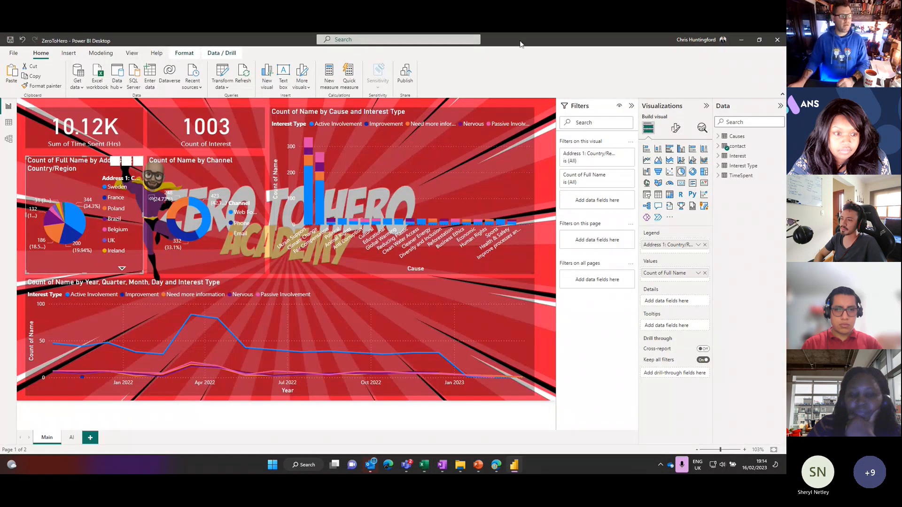
pyautogui.moveTo(436, 39)
pyautogui.mouseDown()
pyautogui.moveTo(436, 98)
pyautogui.moveTo(435, 33)
pyautogui.mouseUp()
pyautogui.click(14, 53)
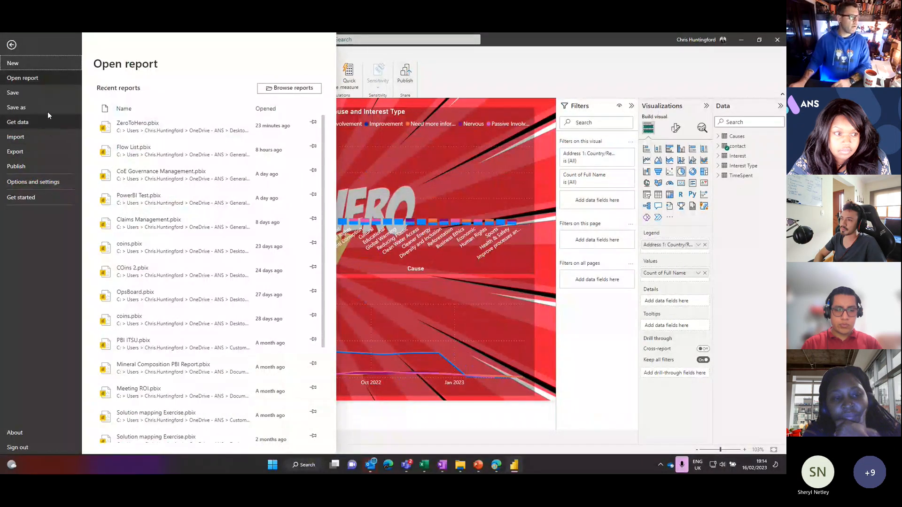
pyautogui.press('Escape')
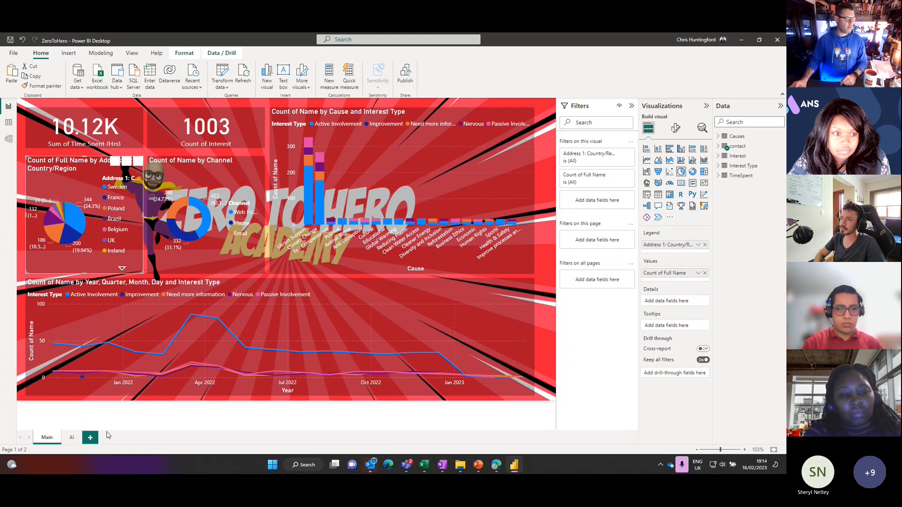
pyautogui.click(91, 438)
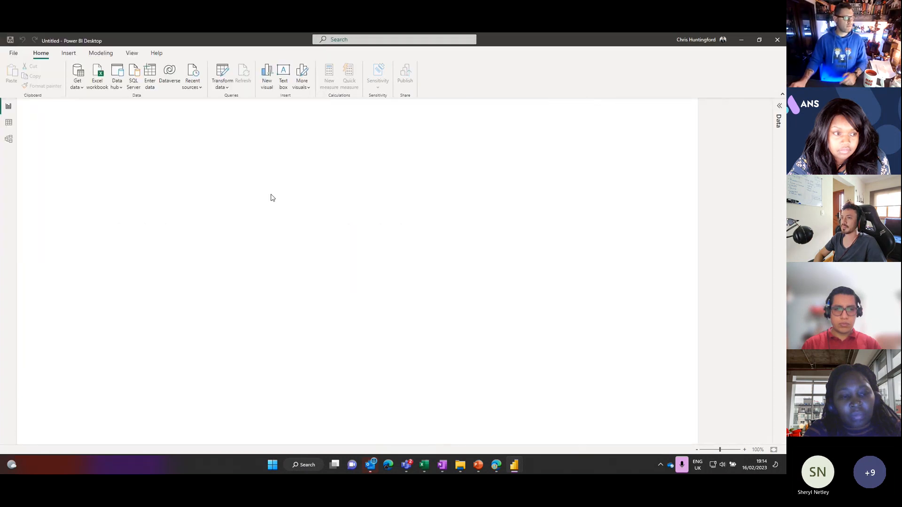
pyautogui.click(610, 121)
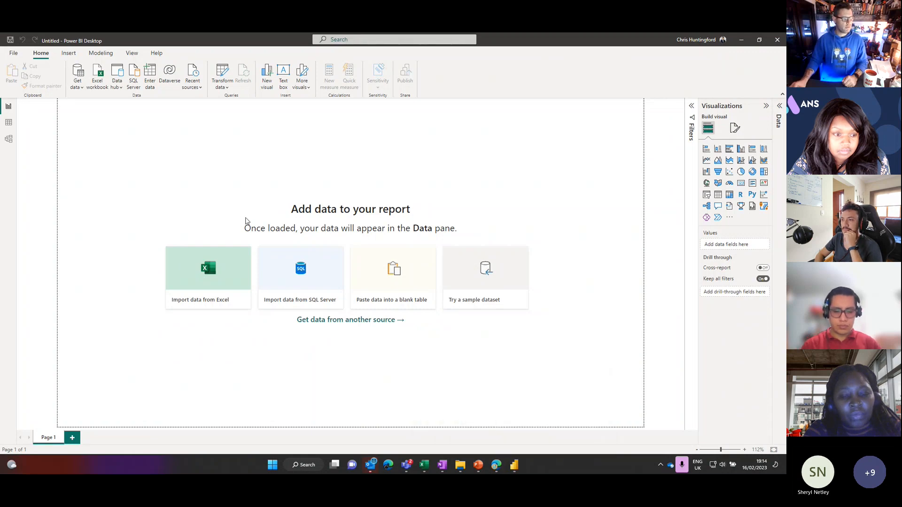
pyautogui.moveTo(126, 40); pyautogui.dragTo(159, 171)
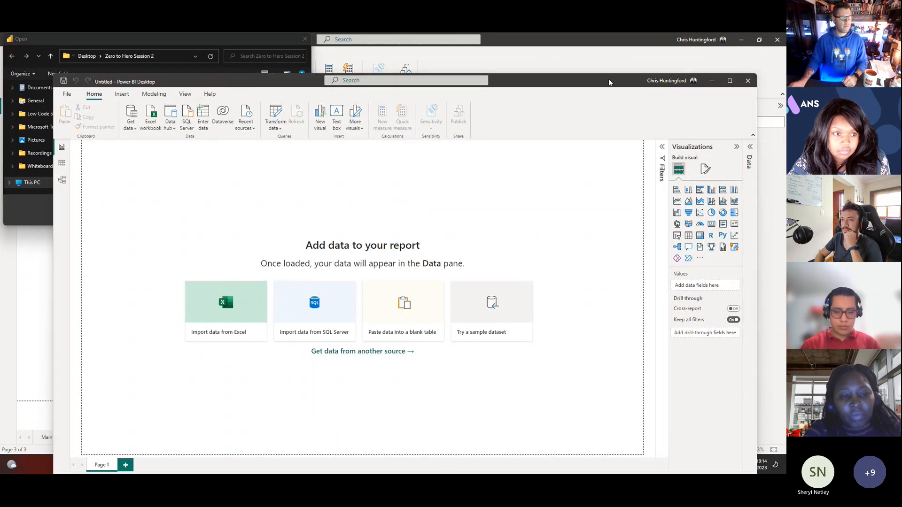
pyautogui.click(750, 81)
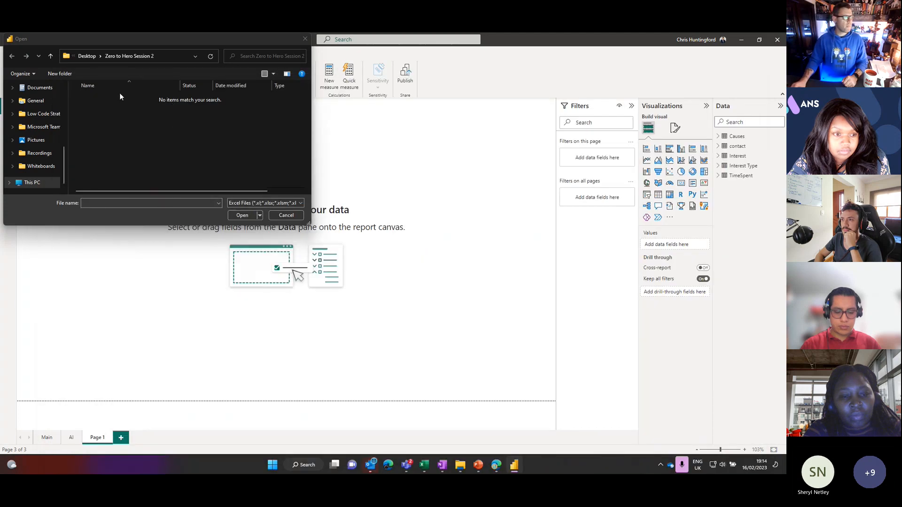
# Show all file types in the Zero to Hero Session 2 folder when choosing the workbook to import.
pyautogui.scroll(2, 47, 122)
pyautogui.scroll(-1, 47, 122)
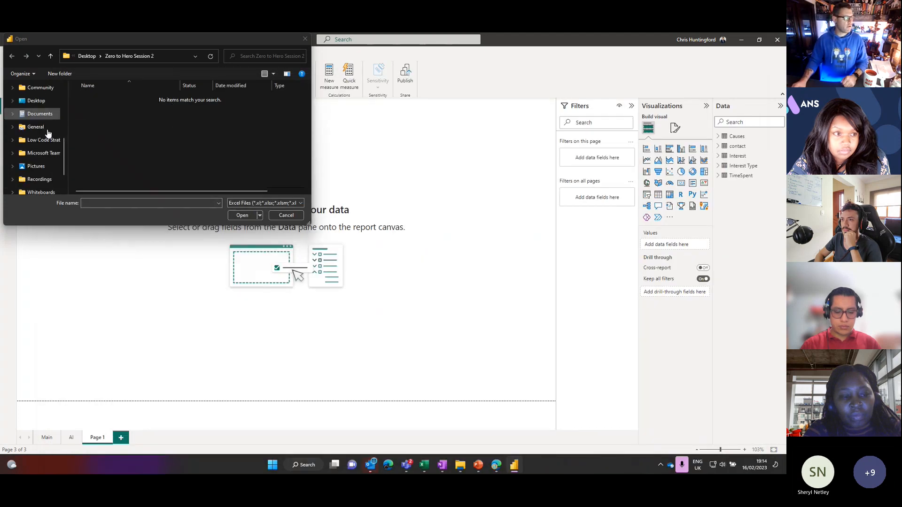
pyautogui.scroll(-3, 48, 137)
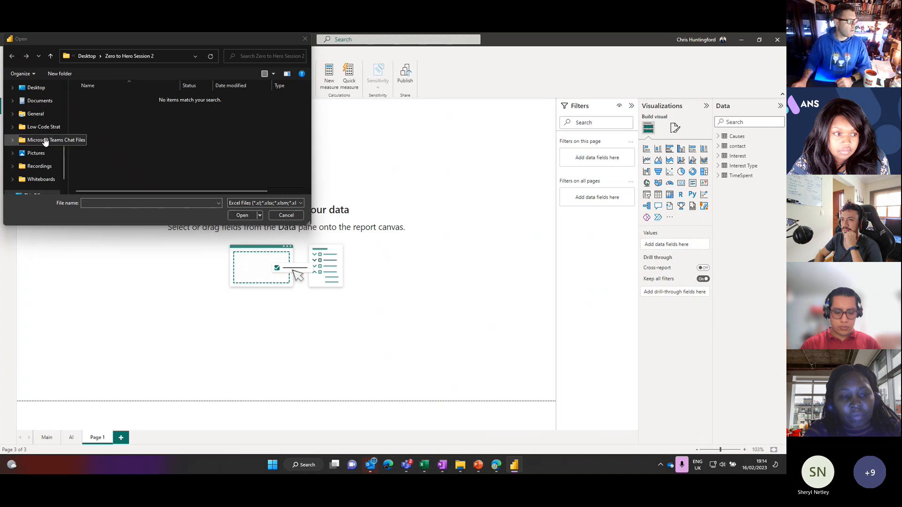
pyautogui.scroll(4, 44, 141)
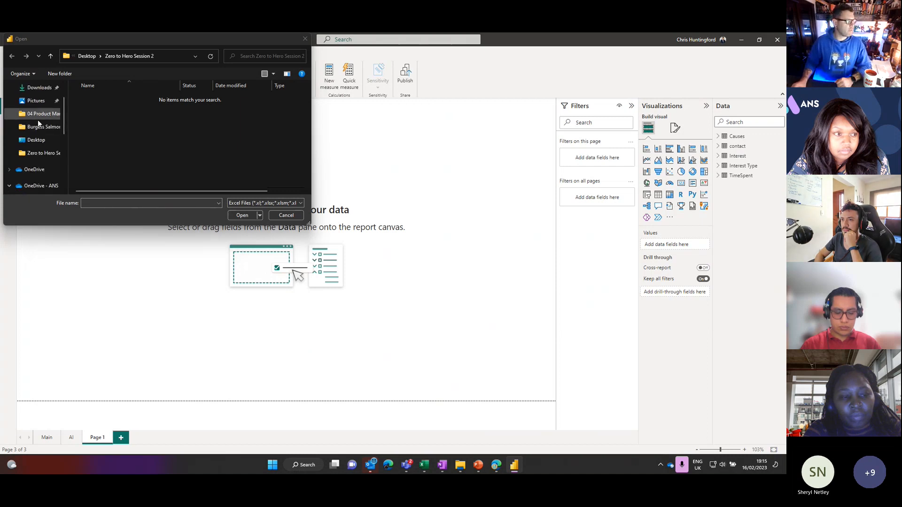
pyautogui.scroll(2, 38, 123)
pyautogui.click(45, 182)
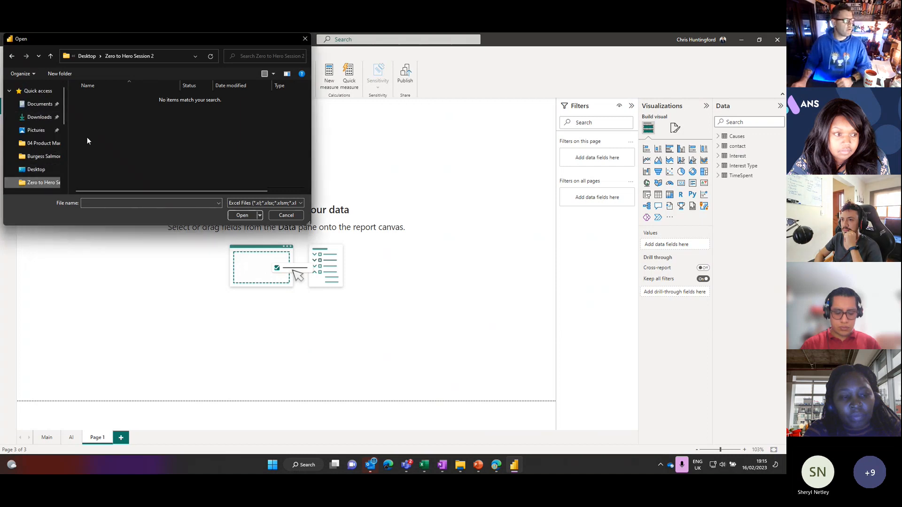
pyautogui.click(267, 203)
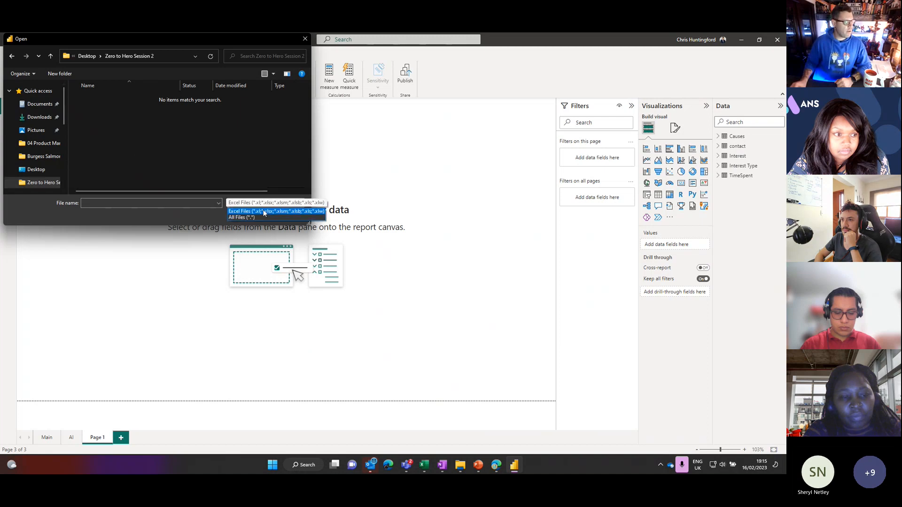
pyautogui.click(259, 216)
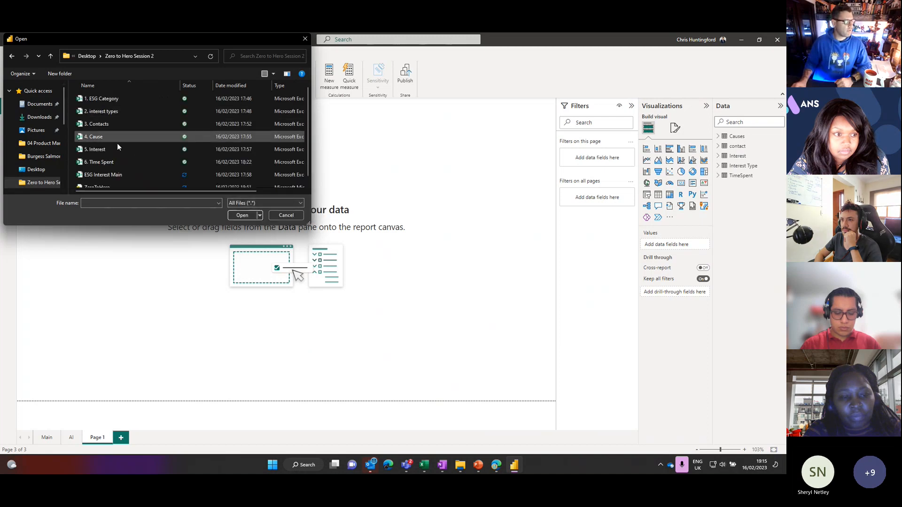
# Import ESG Interest Main.csv and load its data into the report.
pyautogui.click(113, 175)
pyautogui.click(239, 216)
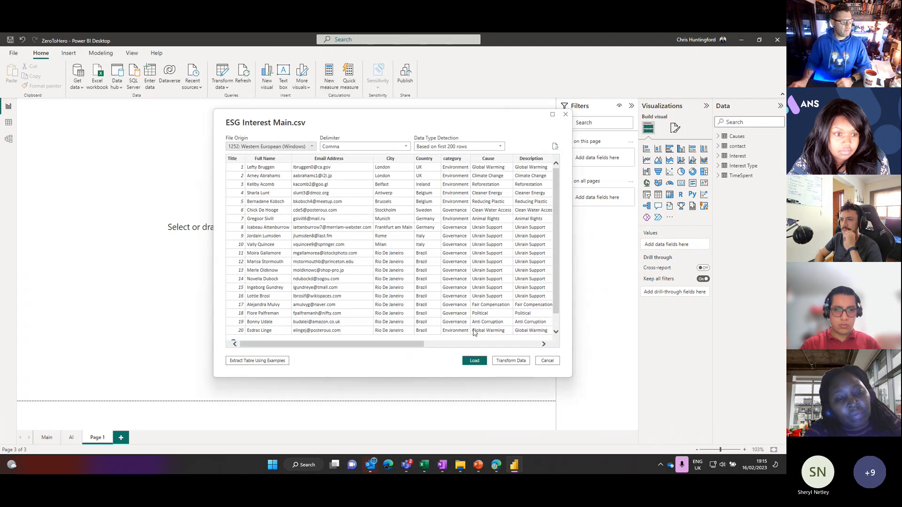
pyautogui.click(476, 360)
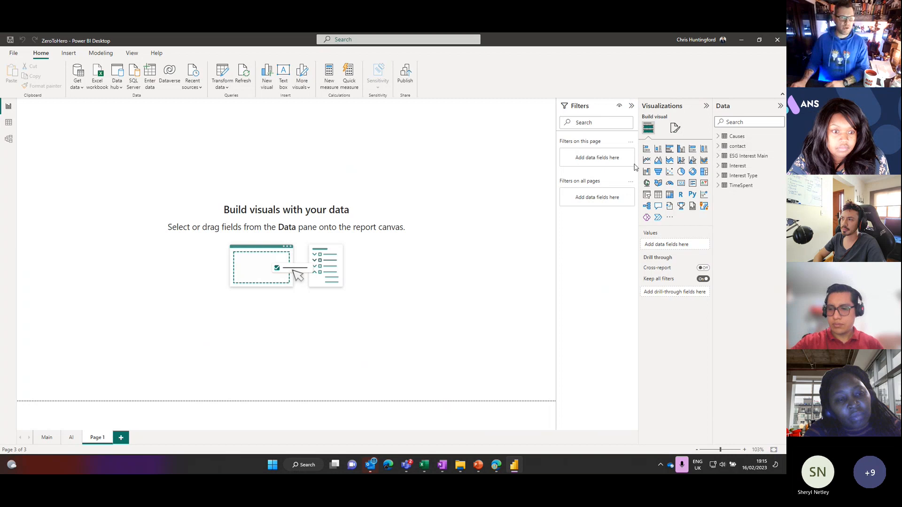
# Add a pie chart using the ESG Interest Main table, with Title as the values and Interest Type as the legend.
pyautogui.click(681, 172)
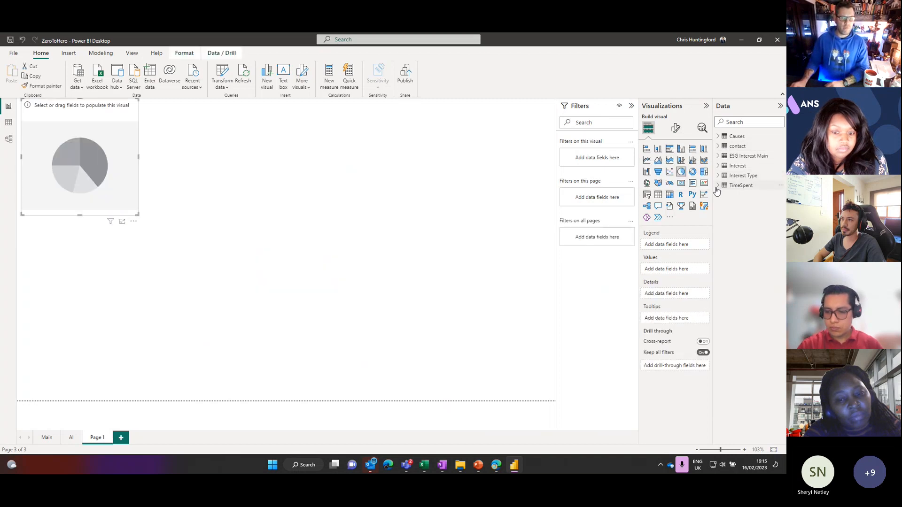
pyautogui.click(718, 156)
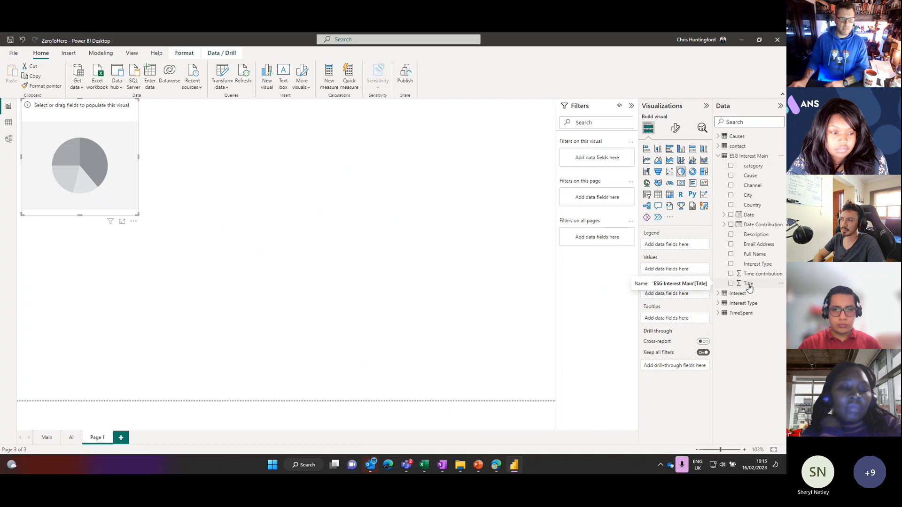
pyautogui.moveTo(748, 287); pyautogui.dragTo(679, 275)
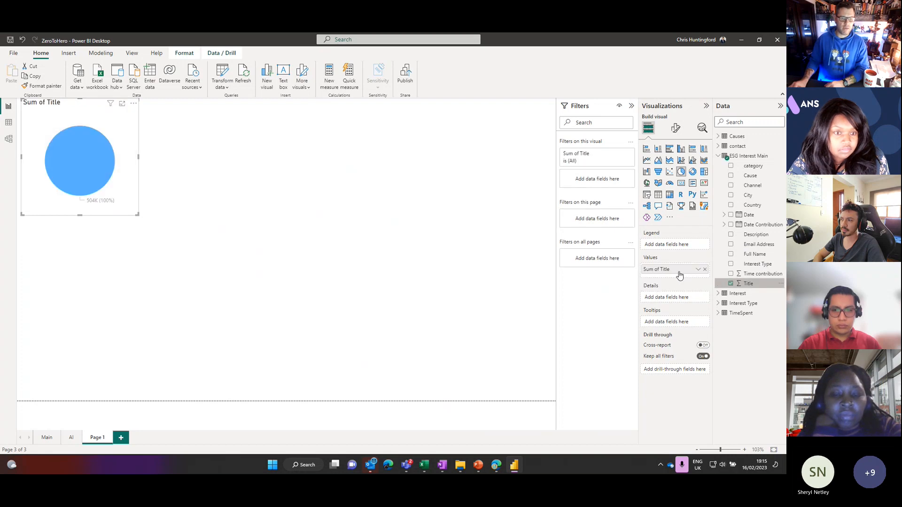
pyautogui.moveTo(759, 269); pyautogui.dragTo(679, 247)
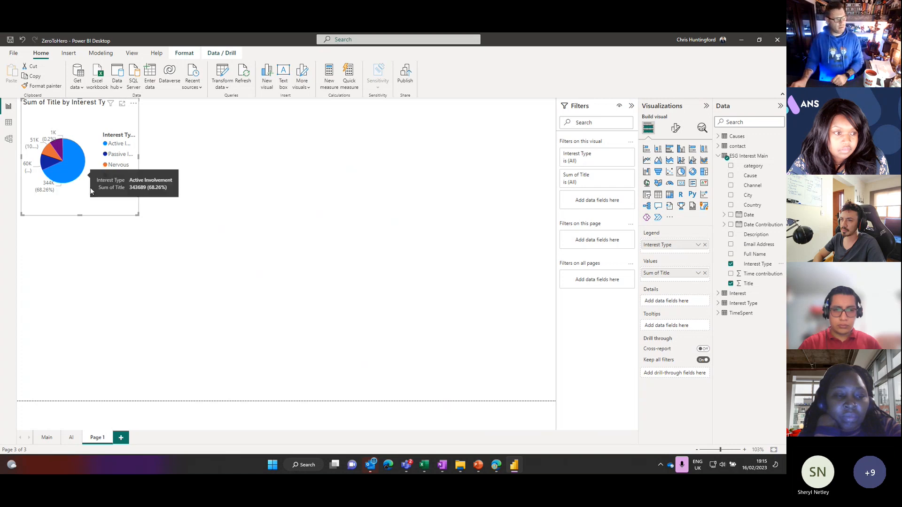
# Duplicate the Interest Type pie chart beside the original and set the copy's legend to Country.
pyautogui.hotkey('ctrl', 'c')
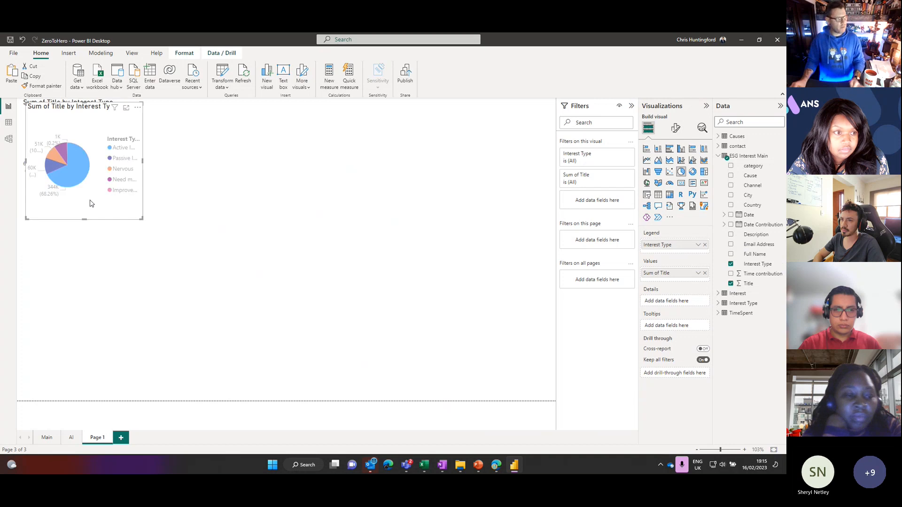
pyautogui.hotkey('ctrl', 'v')
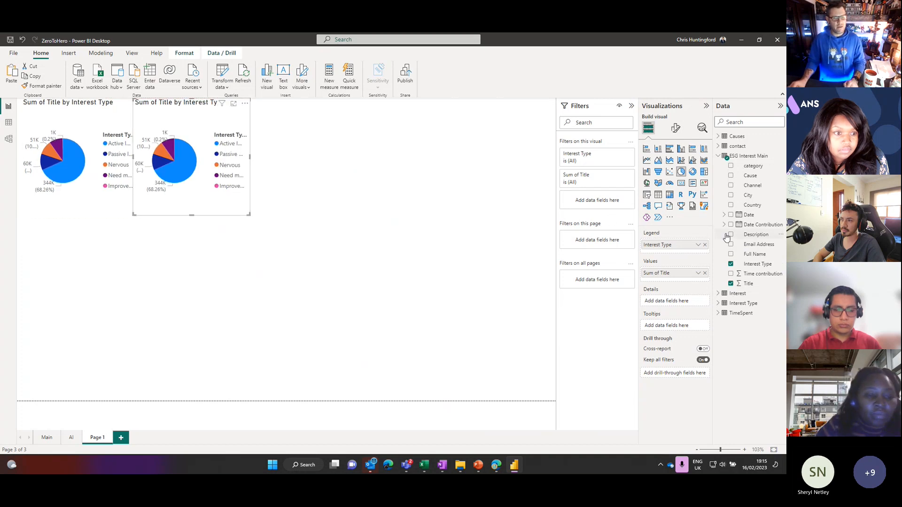
pyautogui.click(705, 245)
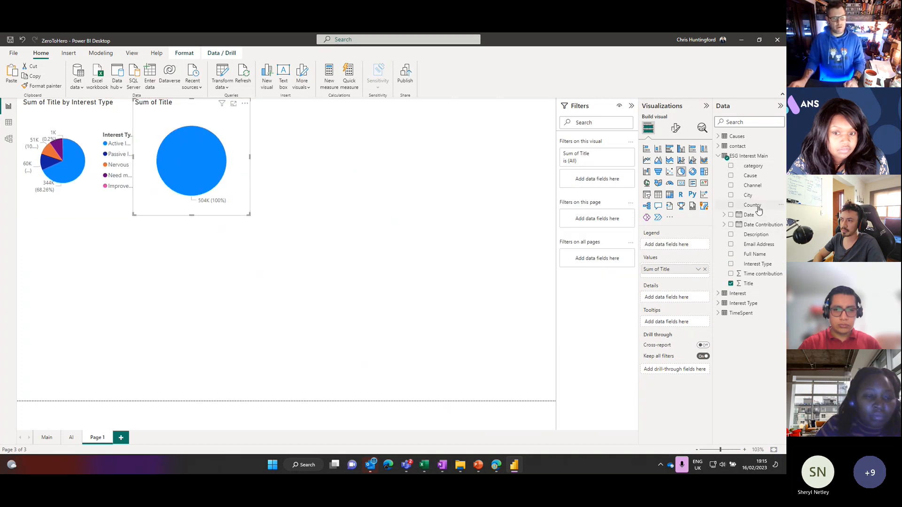
pyautogui.moveTo(752, 205); pyautogui.dragTo(685, 250)
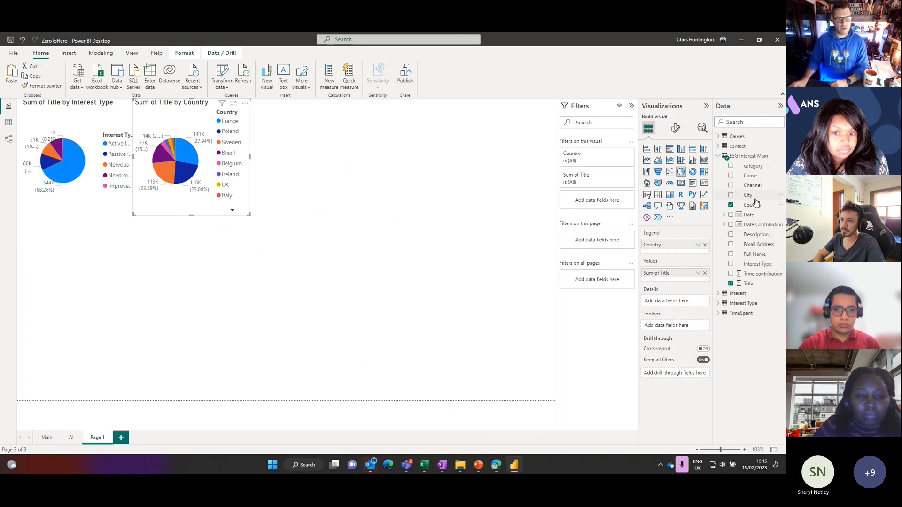
# Replace Country with Channel as the legend of the second pie chart.
pyautogui.moveTo(751, 185); pyautogui.dragTo(697, 248)
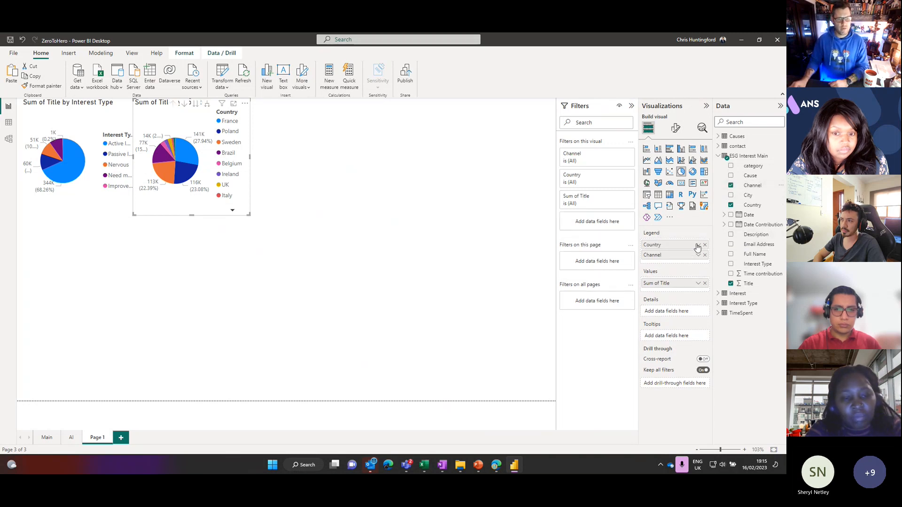
pyautogui.click(704, 245)
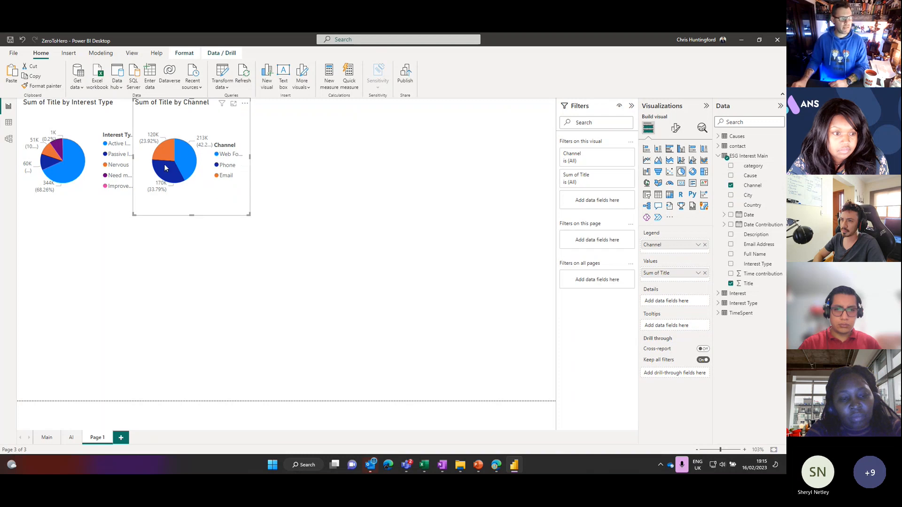
pyautogui.moveTo(183, 176)
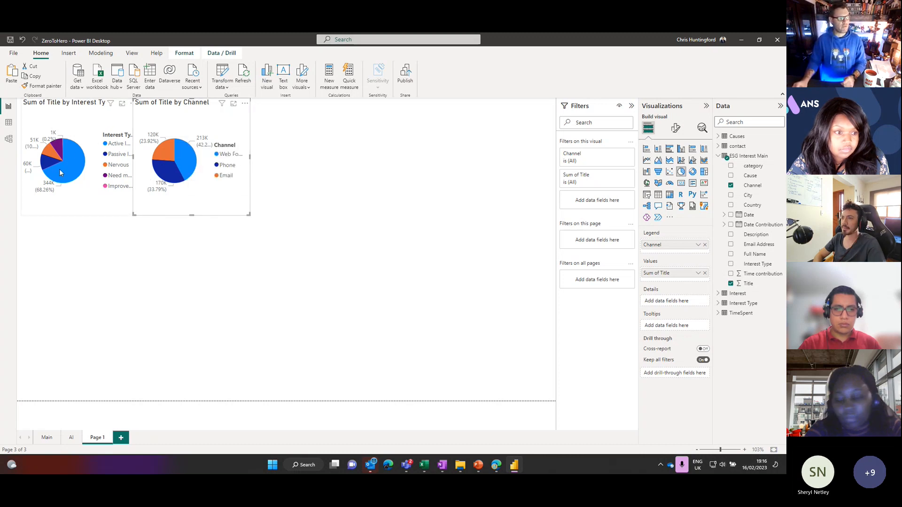
# Switch to the ESG Interest Main workbook in Excel and fill the category header cell with orange.
pyautogui.click(741, 41)
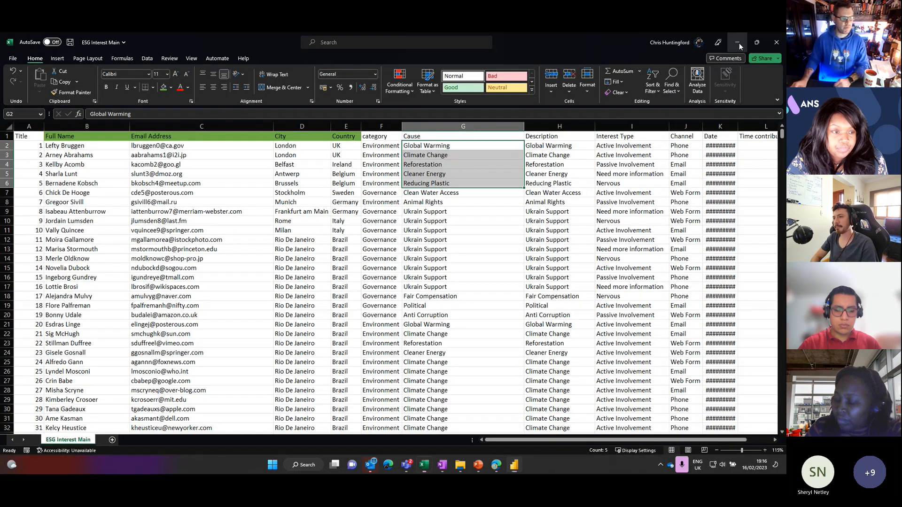
pyautogui.click(425, 220)
pyautogui.click(376, 137)
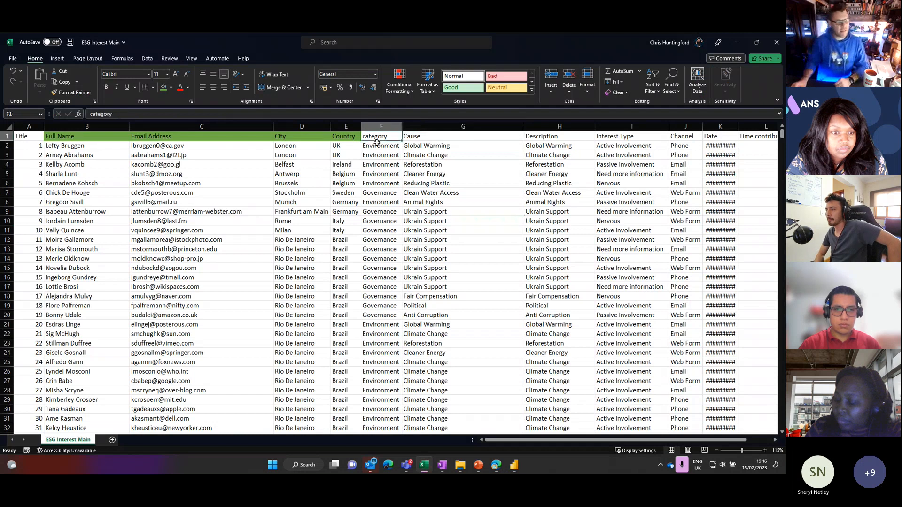
pyautogui.click(171, 88)
pyautogui.click(432, 153)
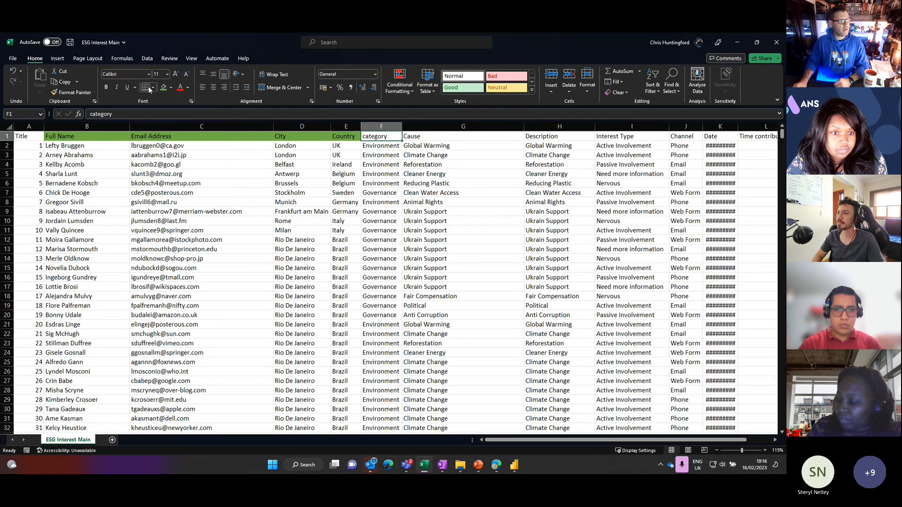
pyautogui.click(171, 87)
pyautogui.click(198, 109)
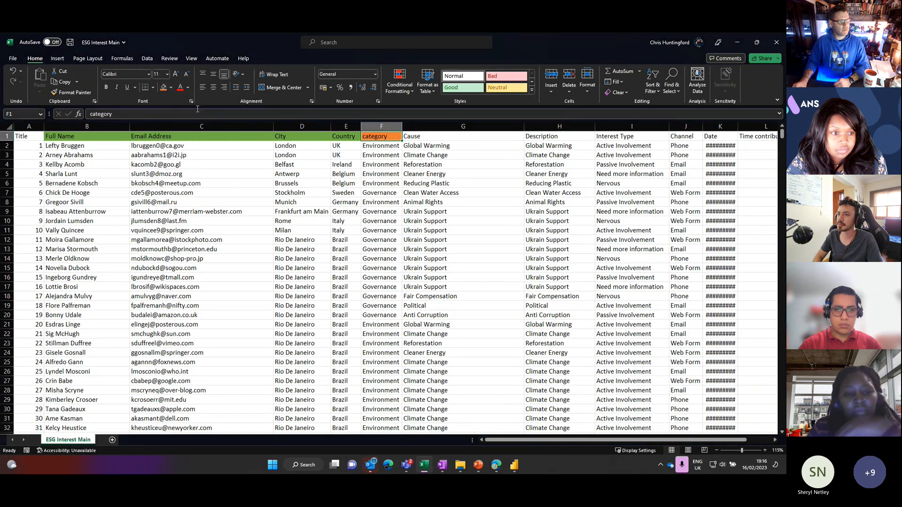
# Fill the Cause and Description header cells with purple and make their text white.
pyautogui.moveTo(432, 137); pyautogui.dragTo(534, 136)
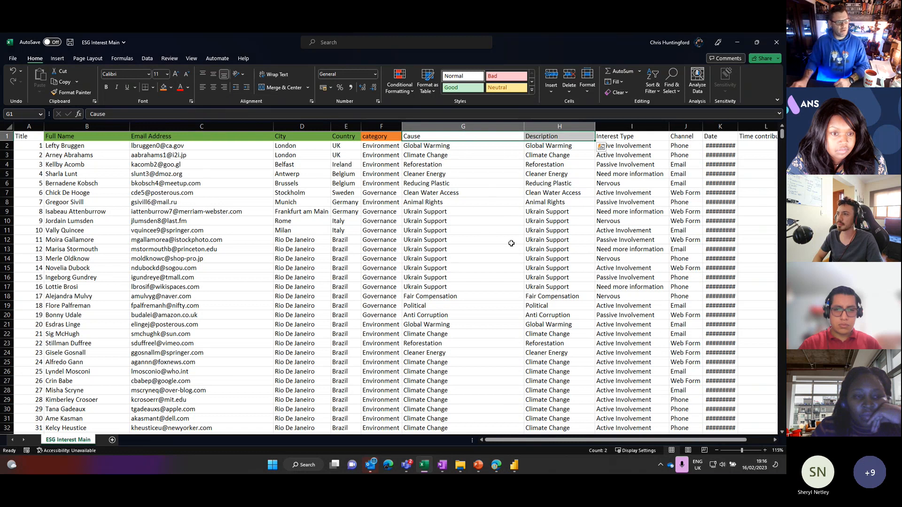
pyautogui.click(171, 88)
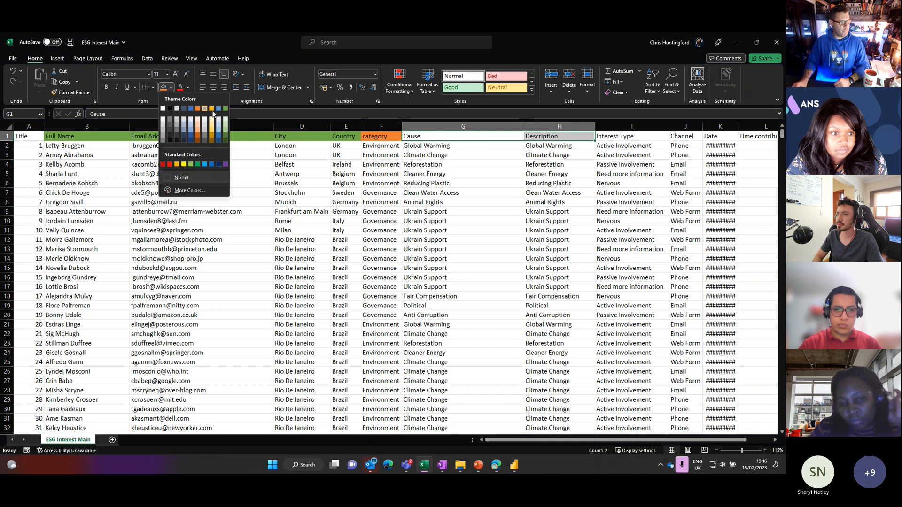
pyautogui.click(223, 160)
pyautogui.click(188, 88)
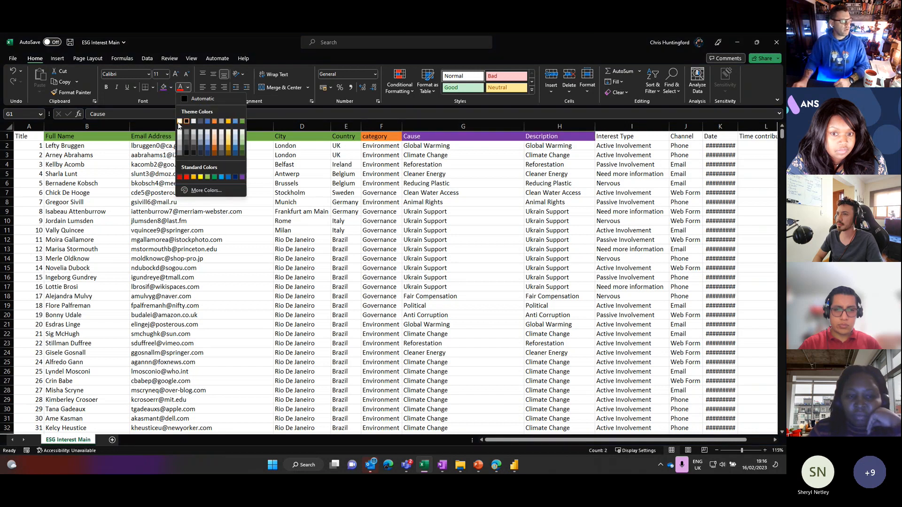
pyautogui.click(181, 141)
# Fill the Interest Type header cell with gold.
pyautogui.click(612, 136)
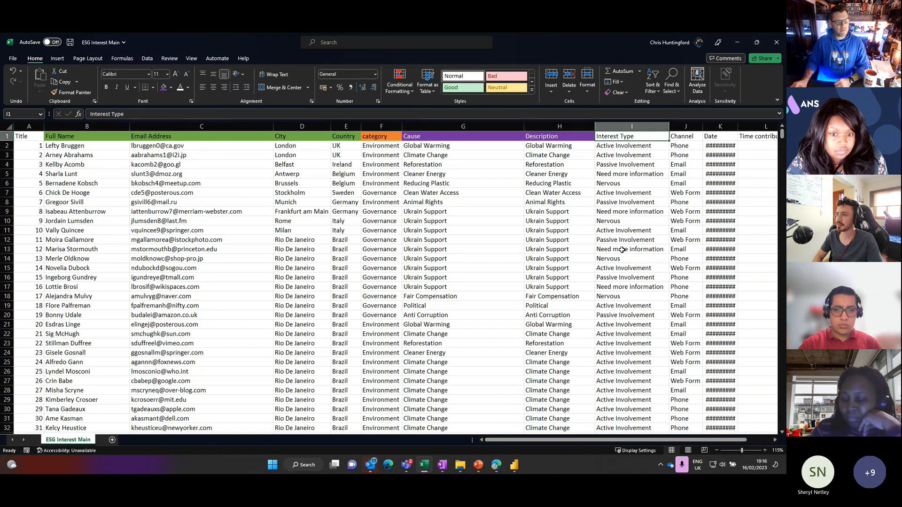
pyautogui.moveTo(633, 440); pyautogui.dragTo(650, 440)
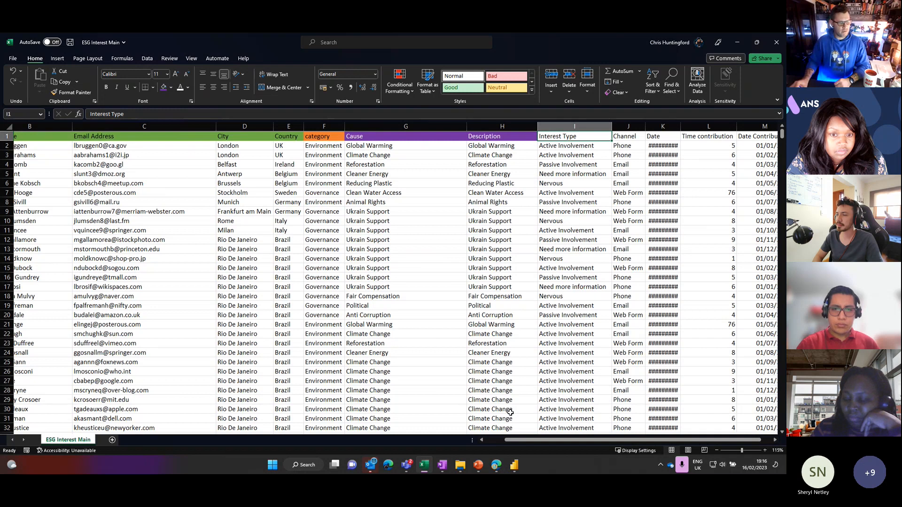
pyautogui.moveTo(522, 439); pyautogui.dragTo(560, 442)
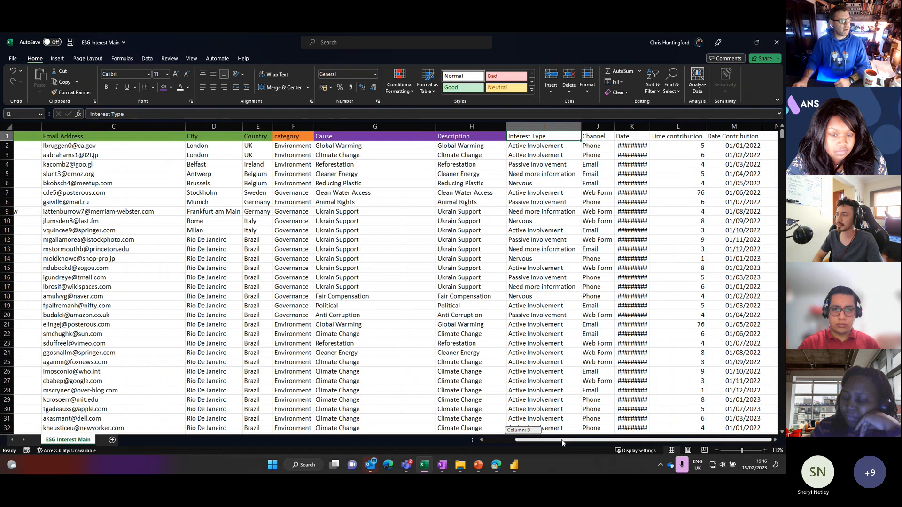
pyautogui.click(171, 88)
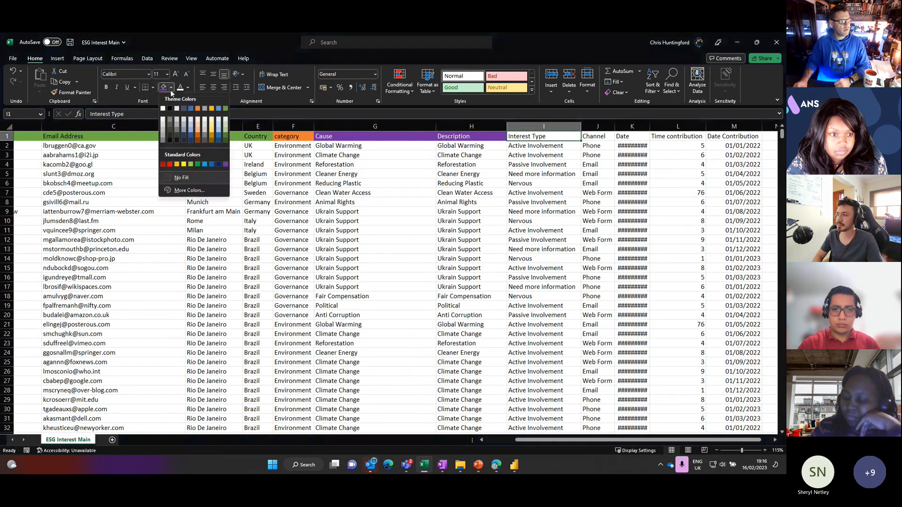
pyautogui.click(211, 109)
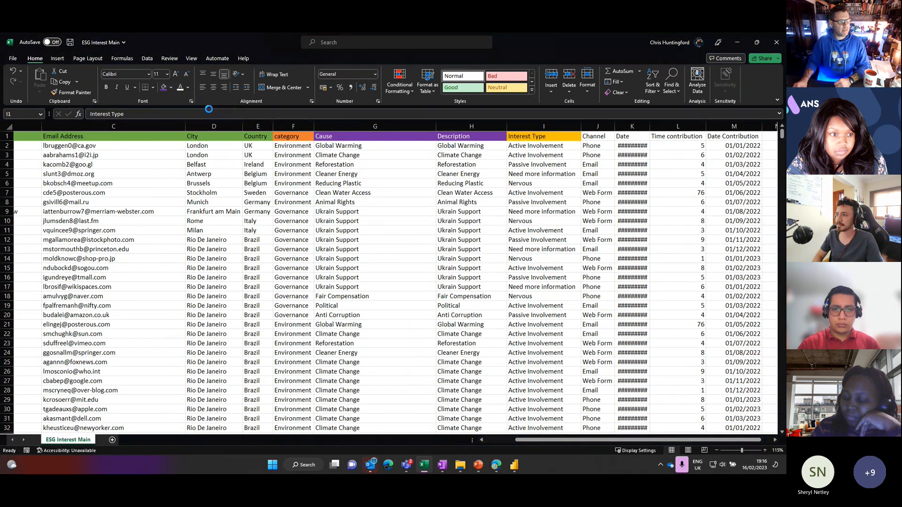
# Fit the Date column's width to its contents and fill the Time contribution and Date Contribution headers with red.
pyautogui.click(595, 136)
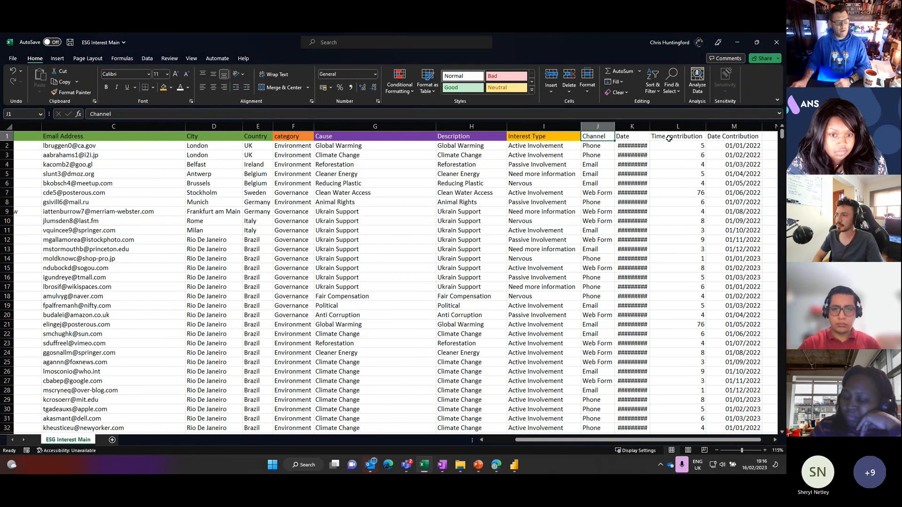
pyautogui.doubleClick(650, 126)
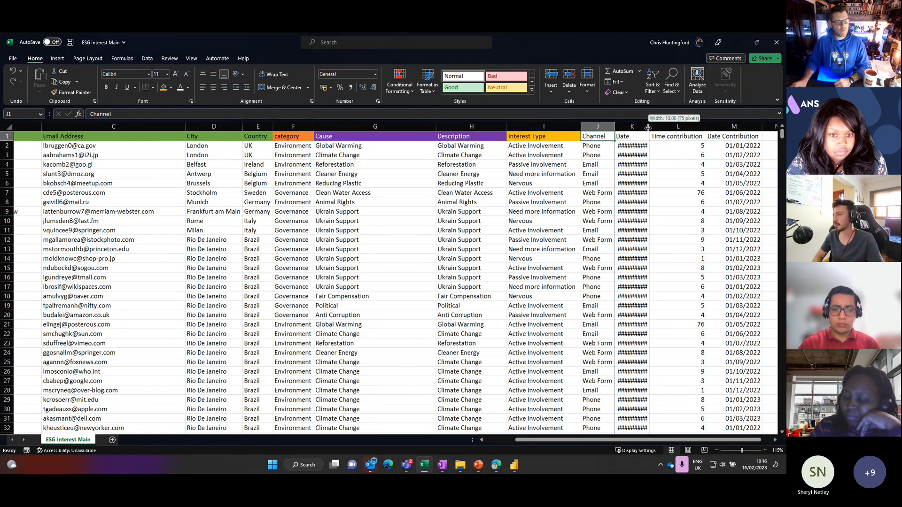
pyautogui.click(741, 137)
pyautogui.keyDown('shift'); pyautogui.click(510, 136); pyautogui.keyUp('shift')
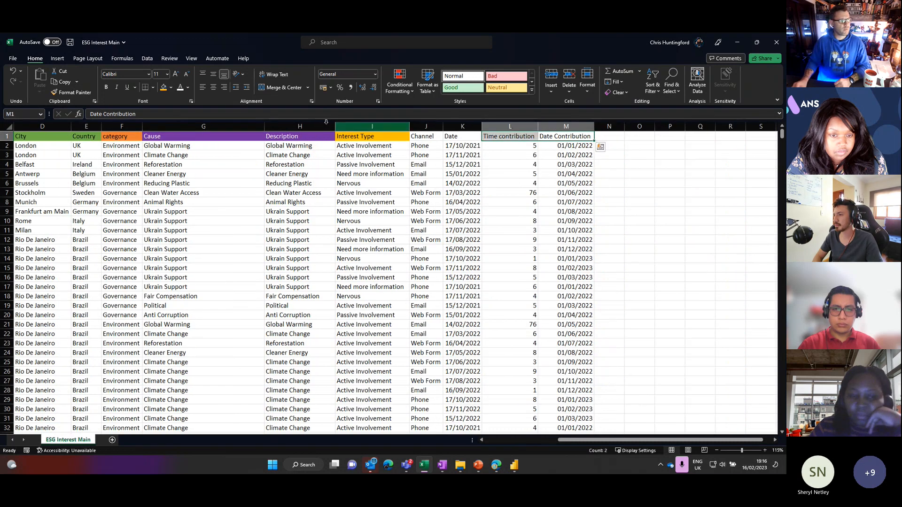
pyautogui.click(170, 87)
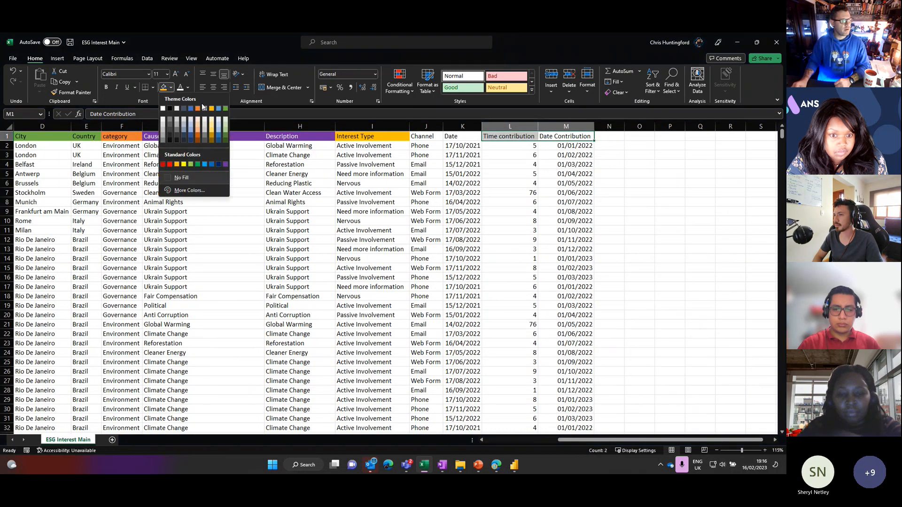
pyautogui.click(170, 164)
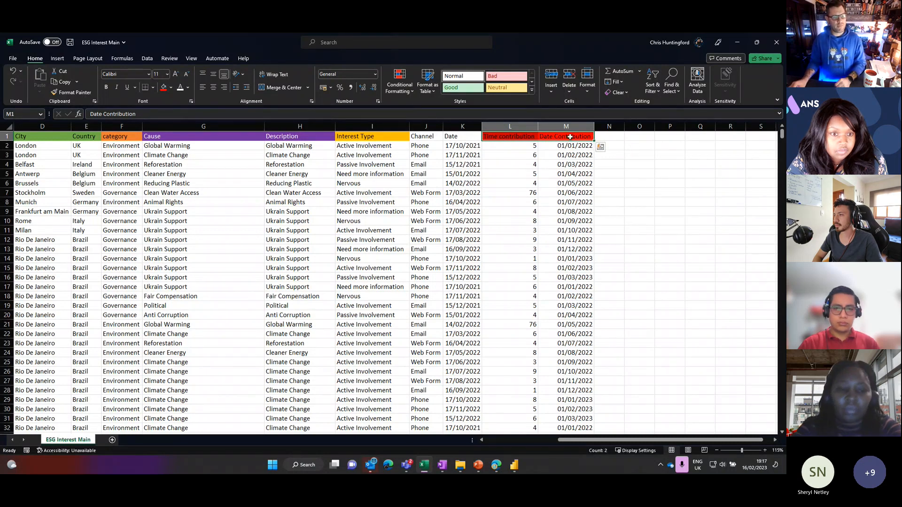
# Compare the colour-coded column headers and the Channel column with the "THINK about the data - Tables" slide in PowerPoint.
pyautogui.click(350, 137)
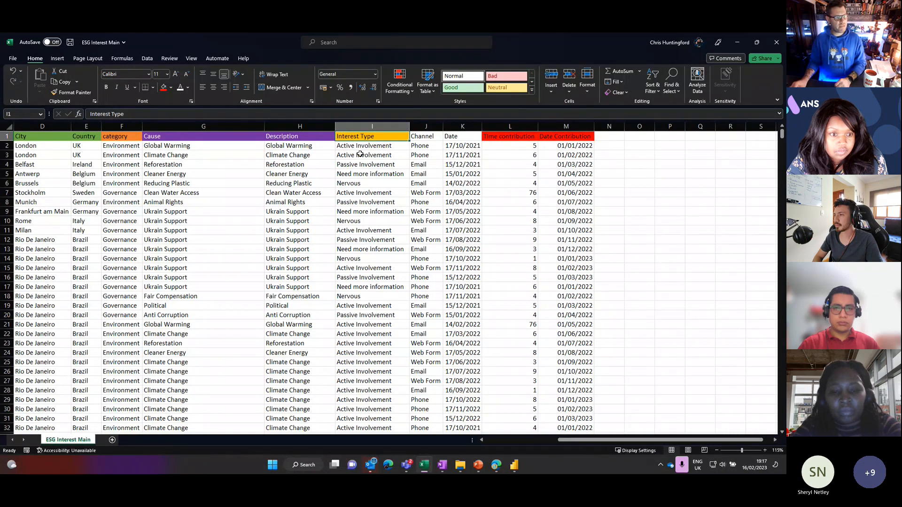
pyautogui.click(122, 145)
pyautogui.click(237, 139)
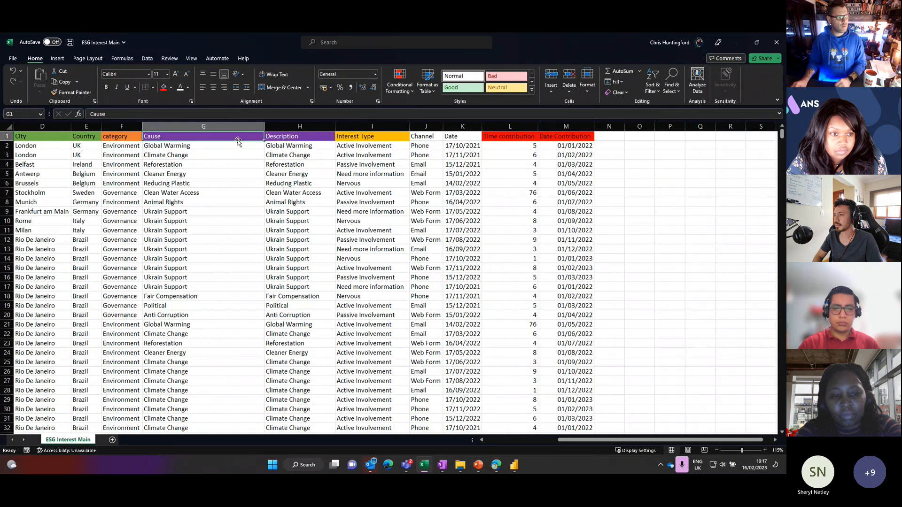
pyautogui.moveTo(216, 154); pyautogui.dragTo(14, 162)
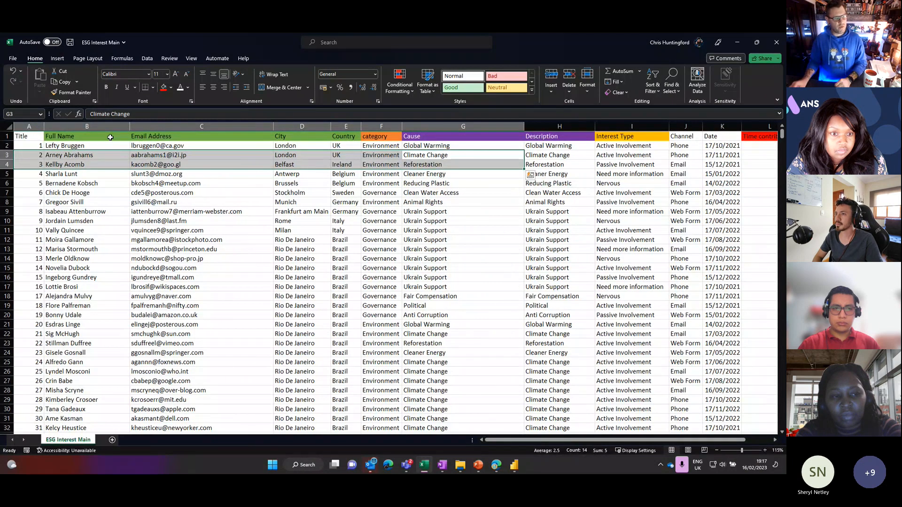
pyautogui.click(110, 136)
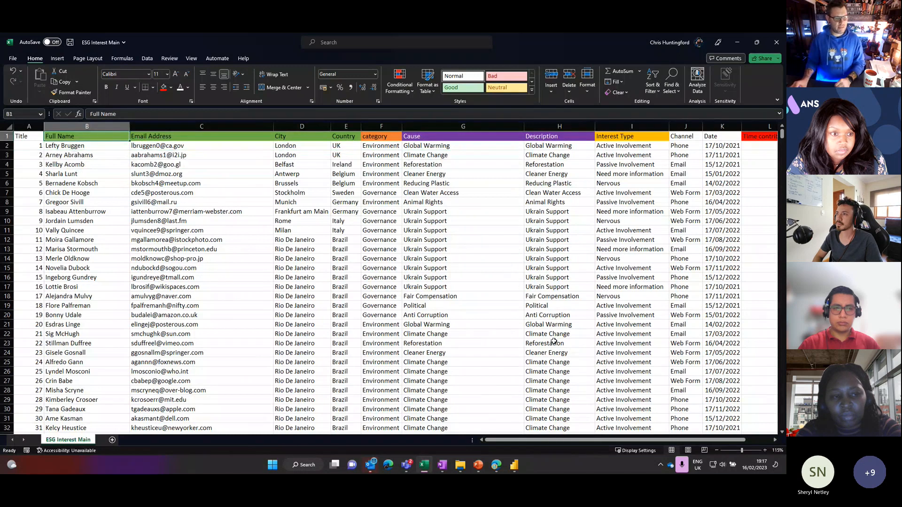
pyautogui.click(477, 466)
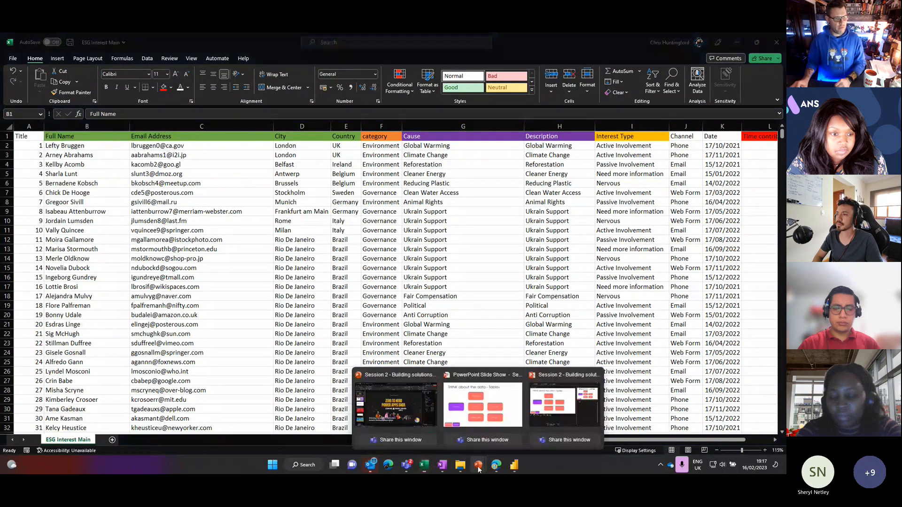
pyautogui.click(735, 43)
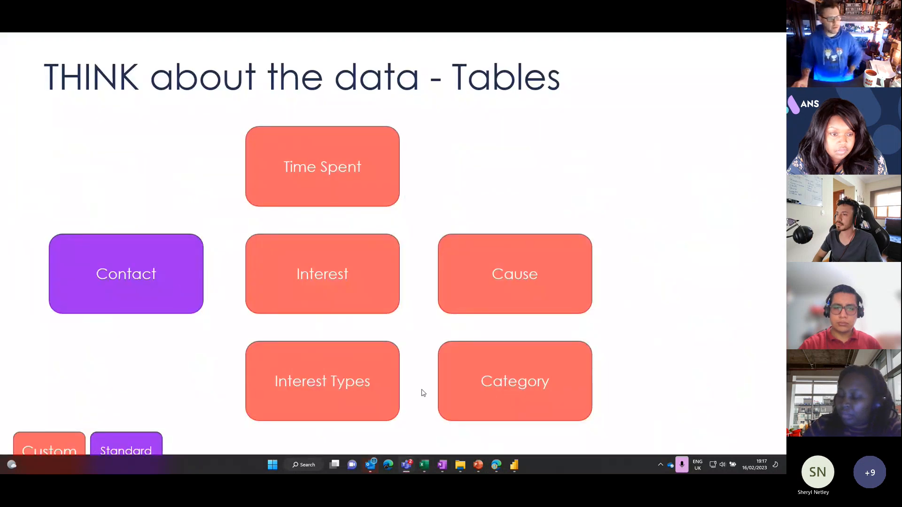
pyautogui.click(422, 465)
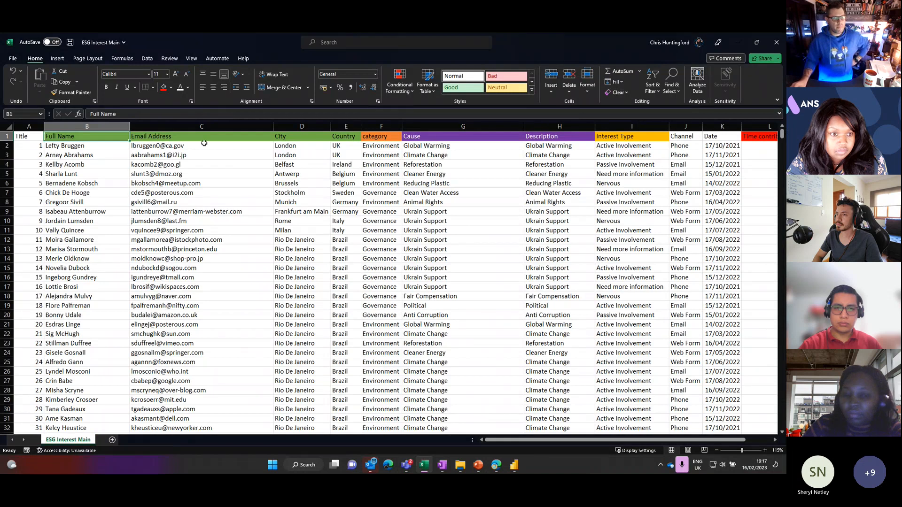
pyautogui.click(422, 466)
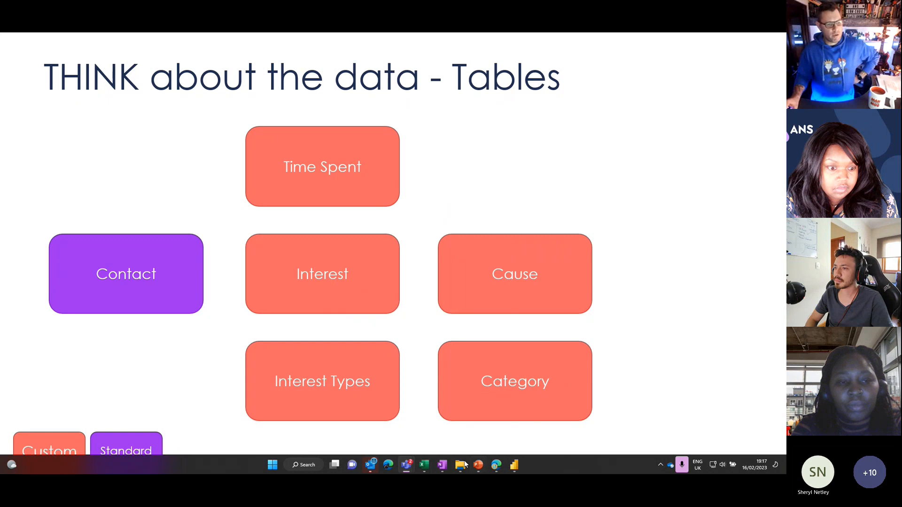
pyautogui.click(427, 467)
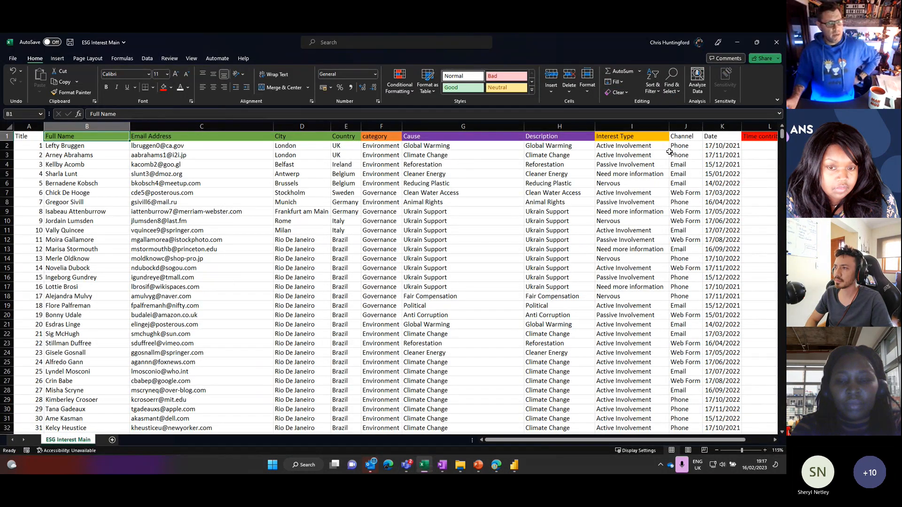
pyautogui.click(685, 138)
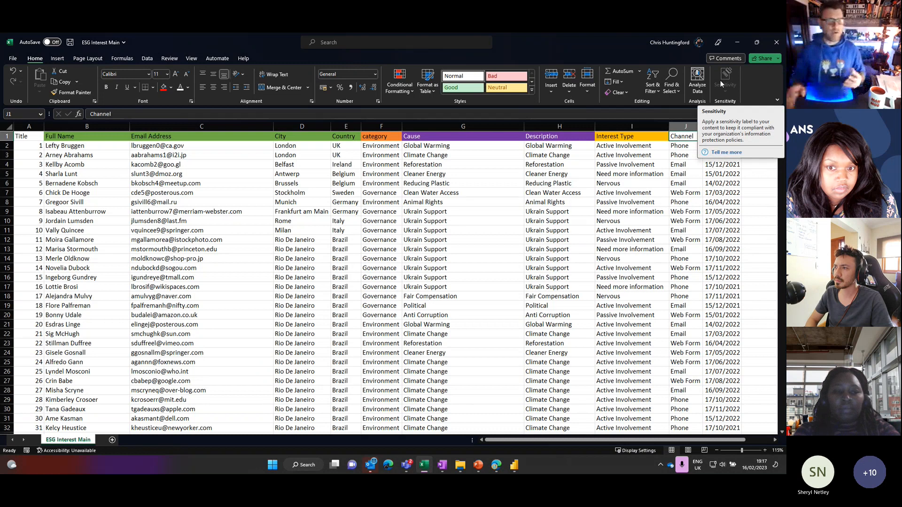
pyautogui.click(626, 155)
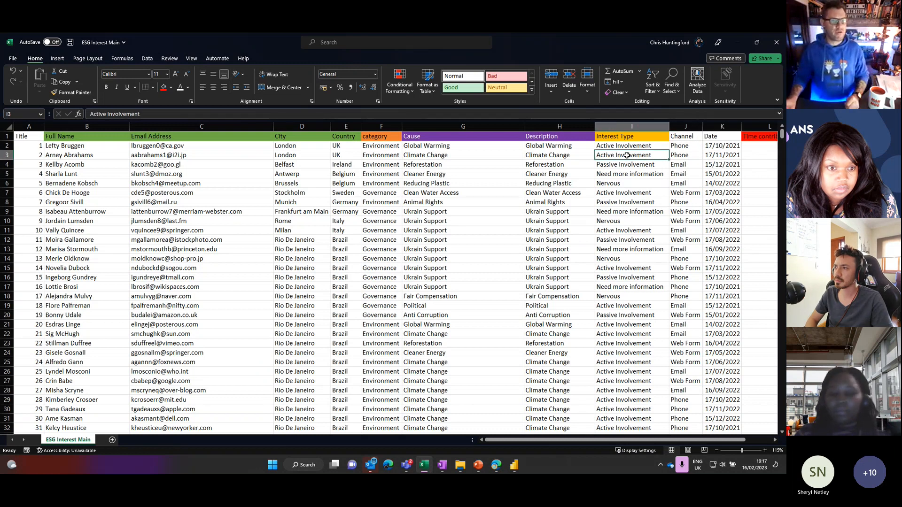
# Compare the colour-coded columns and category rows with the "THINK about the data" Tables and Relationships slides in PowerPoint.
pyautogui.click(478, 468)
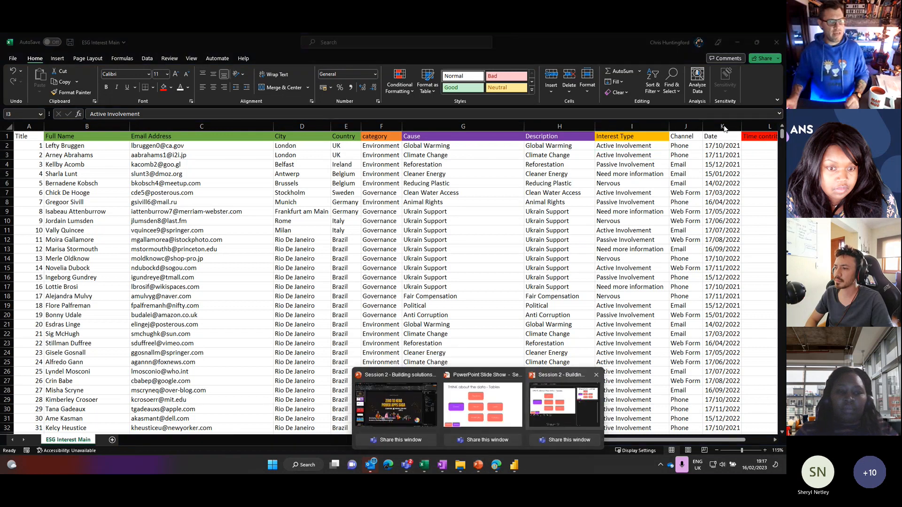
pyautogui.click(738, 44)
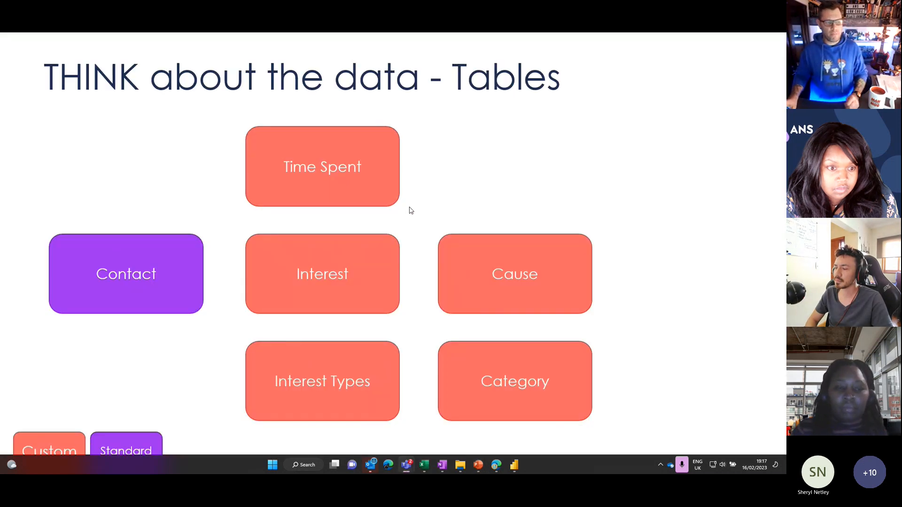
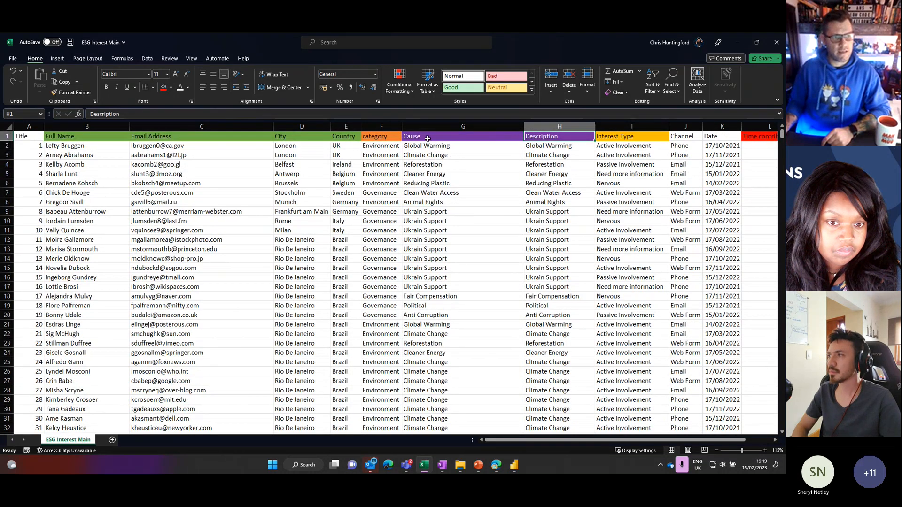
pyautogui.click(478, 464)
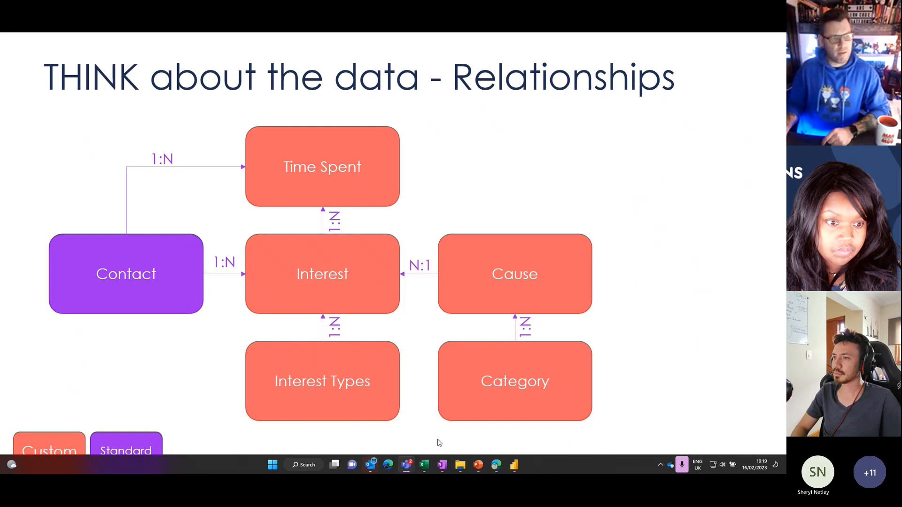
pyautogui.click(424, 465)
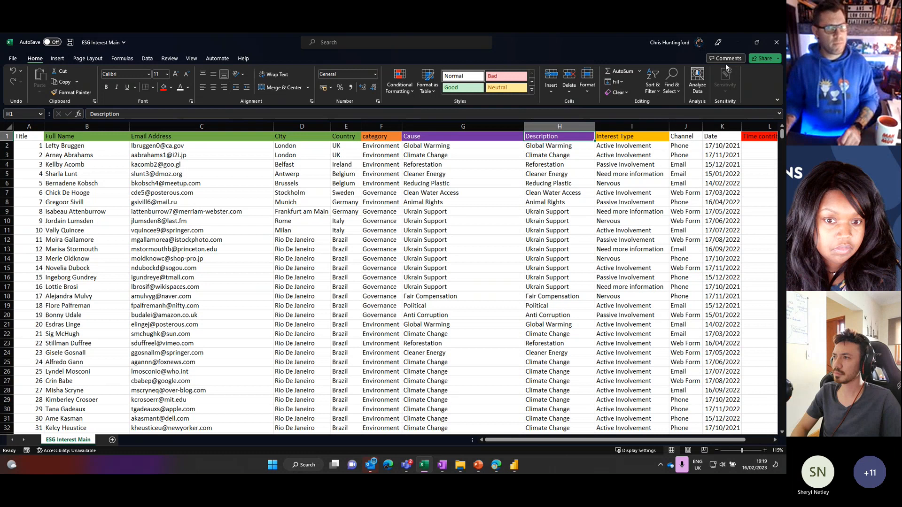
pyautogui.click(738, 43)
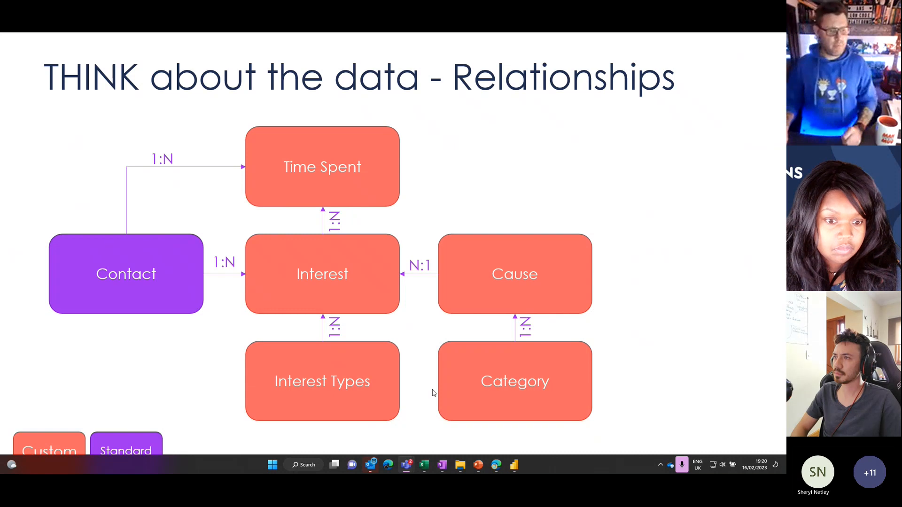
pyautogui.click(425, 465)
pyautogui.scroll(-2, 390, 296)
pyautogui.click(389, 296)
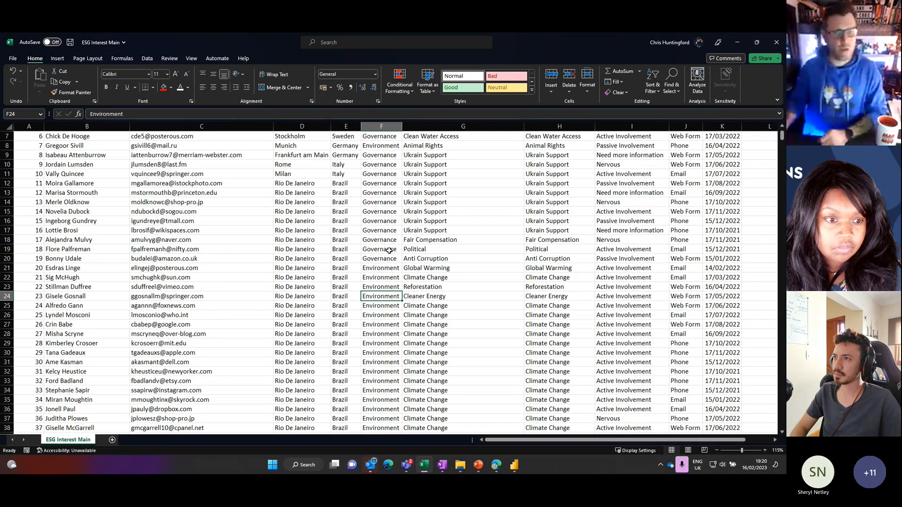
pyautogui.click(736, 47)
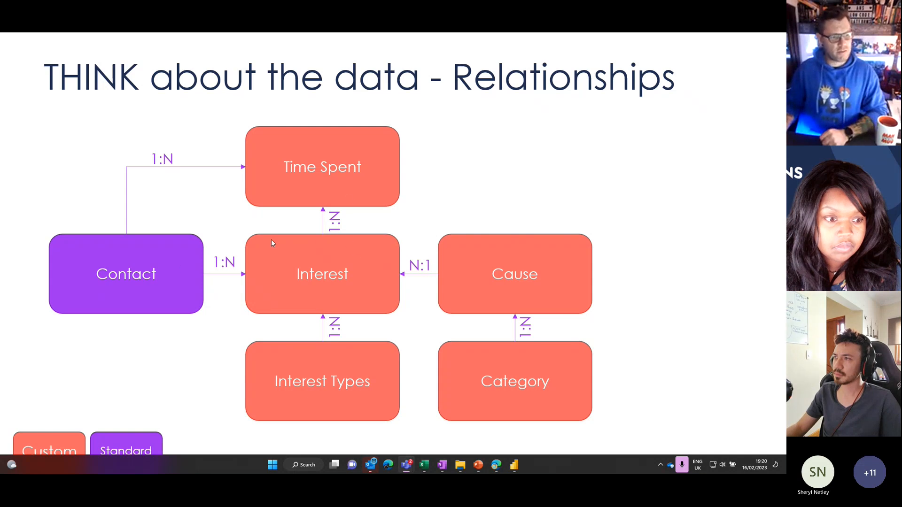
pyautogui.click(424, 465)
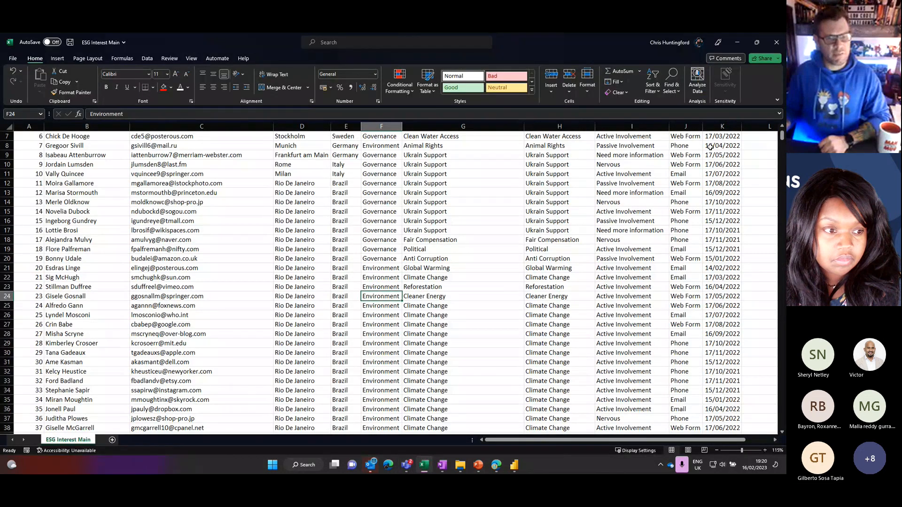
pyautogui.scroll(2, 710, 147)
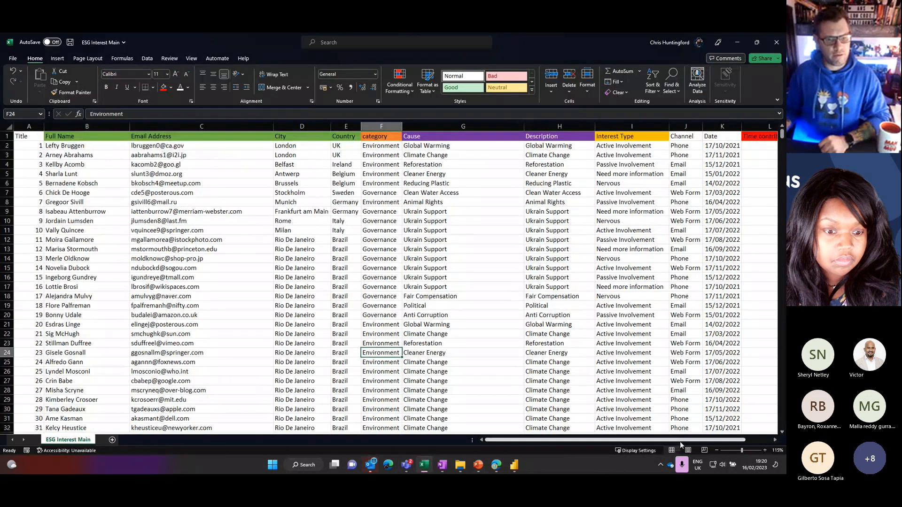
pyautogui.moveTo(680, 442); pyautogui.dragTo(728, 440)
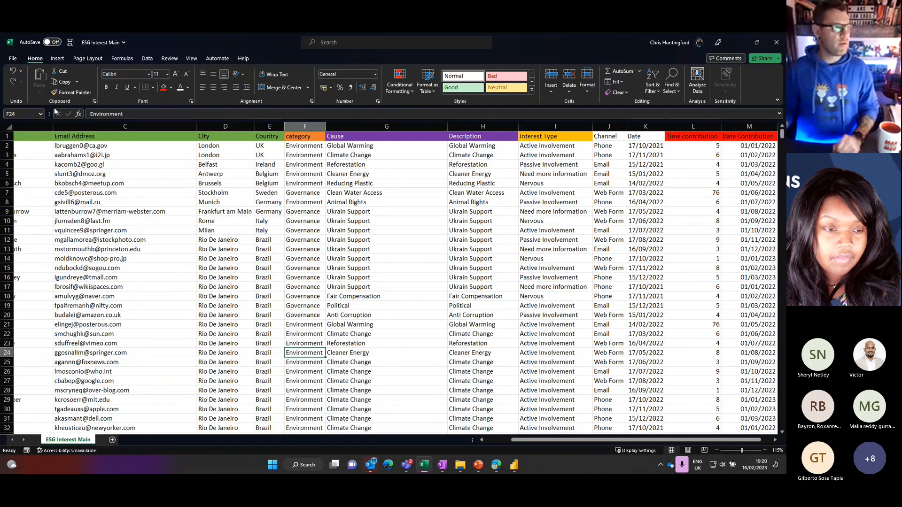
# Save a copy of the ESG Interest Main workbook to the Desktop as a comma-delimited CSV named ESG Contact.
pyautogui.click(13, 59)
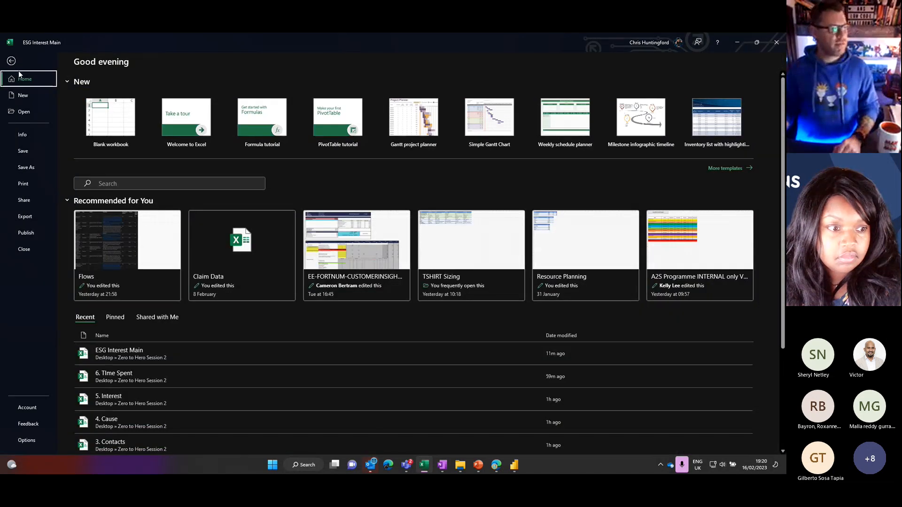
pyautogui.click(35, 169)
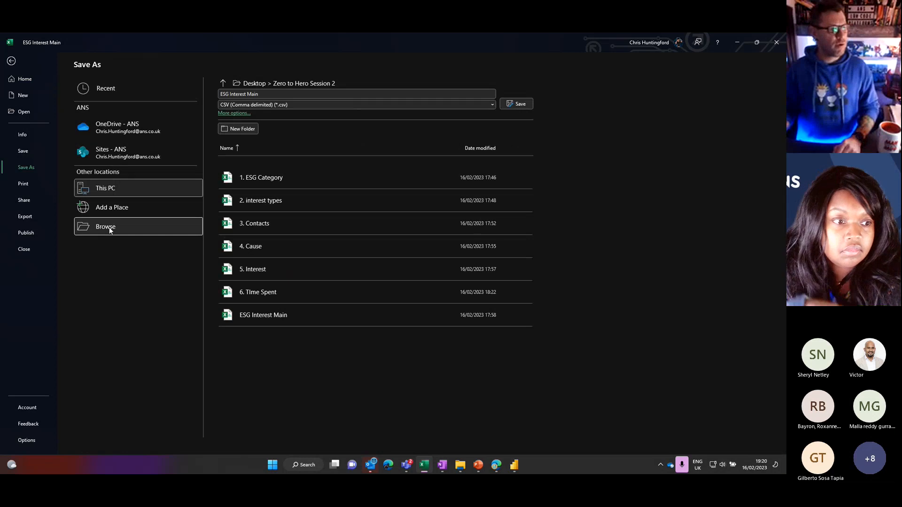
pyautogui.click(109, 226)
pyautogui.click(36, 87)
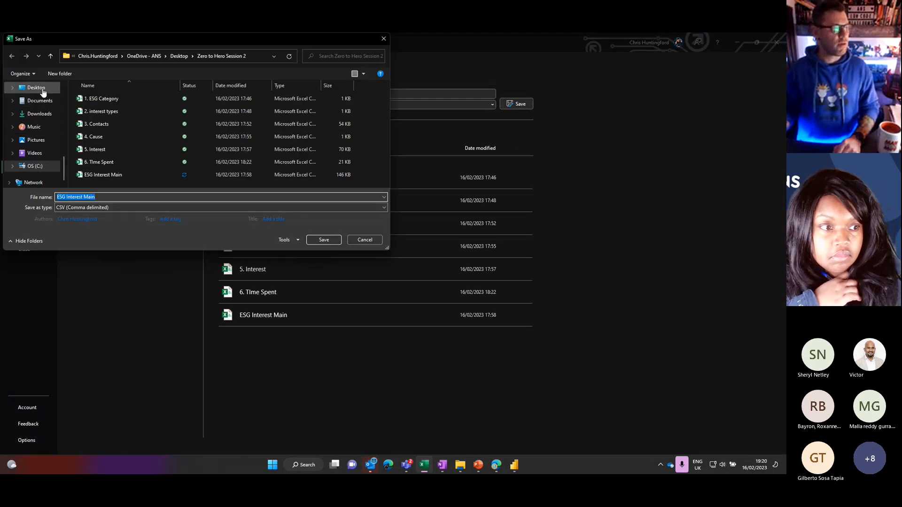
pyautogui.click(117, 197)
pyautogui.write('E')
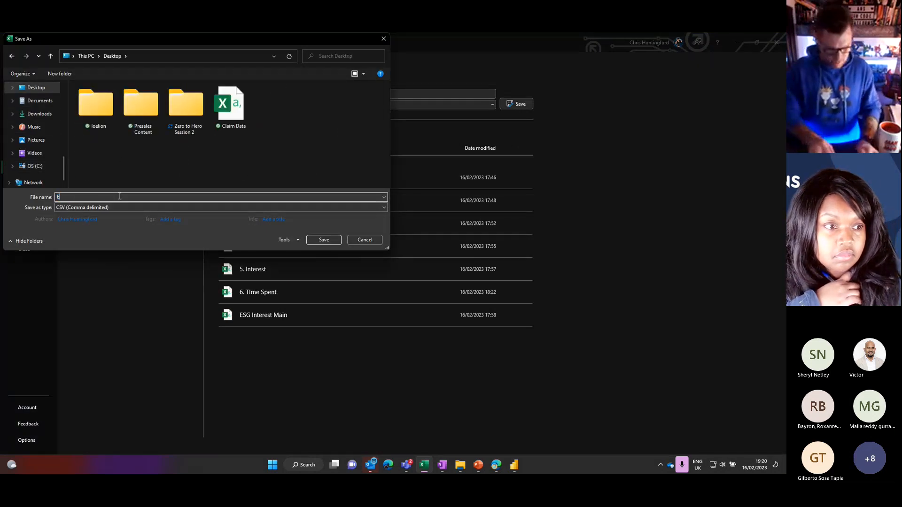
pyautogui.write('SG Contact')
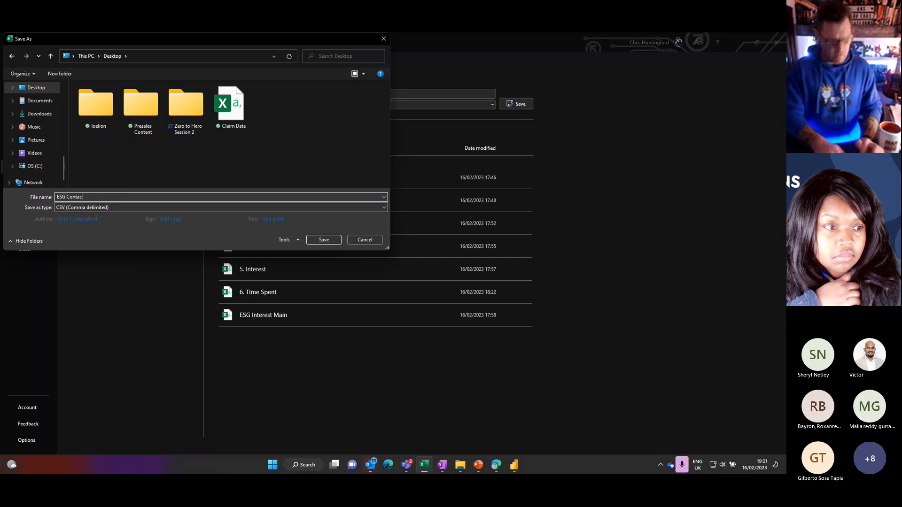
pyautogui.click(323, 240)
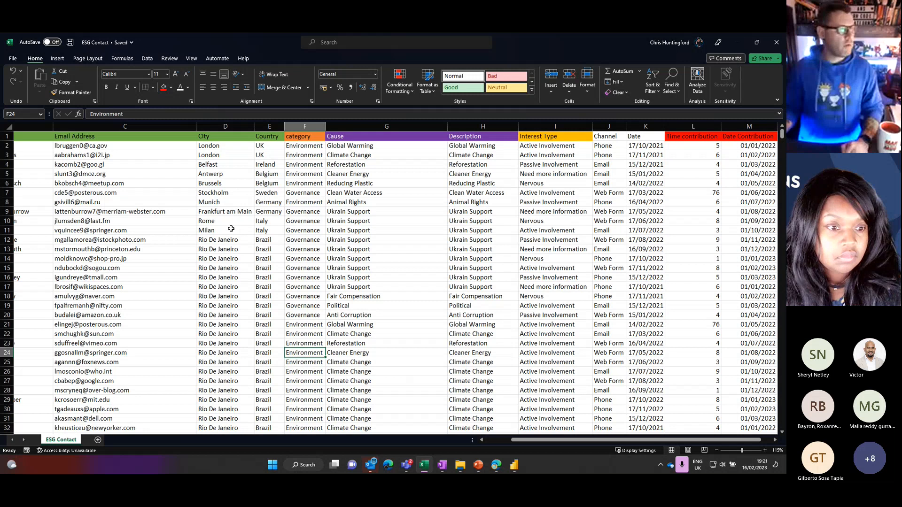
# Delete the columns from category through Date Contribution in the ESG Contact sheet.
pyautogui.moveTo(304, 126); pyautogui.dragTo(708, 127)
pyautogui.rightClick(708, 126)
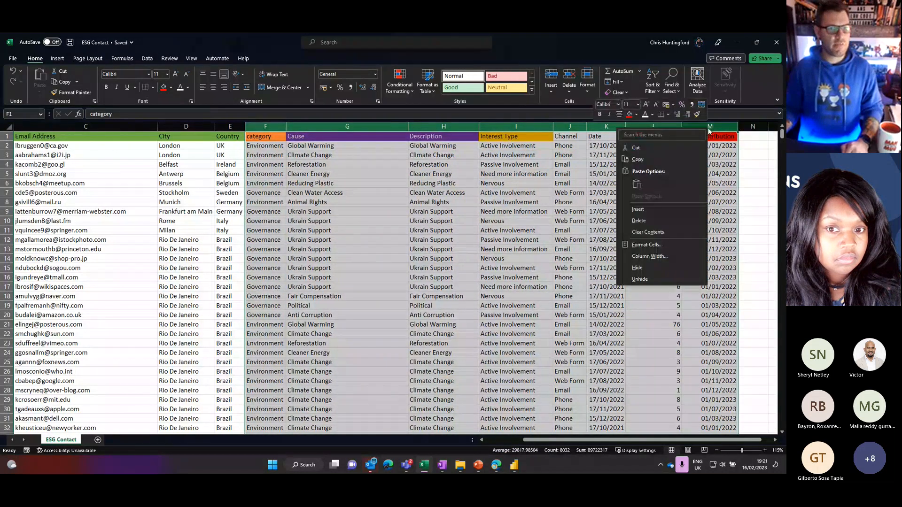
pyautogui.click(647, 221)
pyautogui.moveTo(186, 173); pyautogui.dragTo(18, 183)
# Delete the Title column and save the ESG Contact file.
pyautogui.click(29, 127)
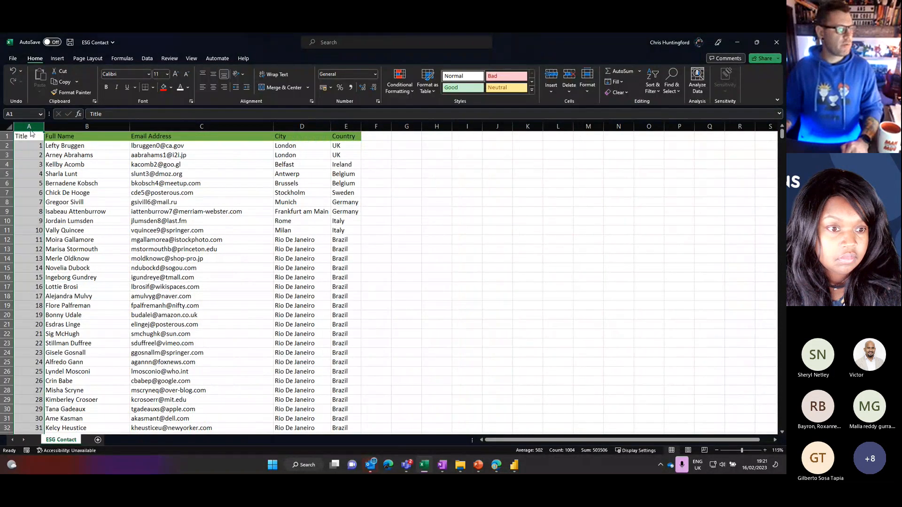
pyautogui.rightClick(30, 127)
pyautogui.click(66, 221)
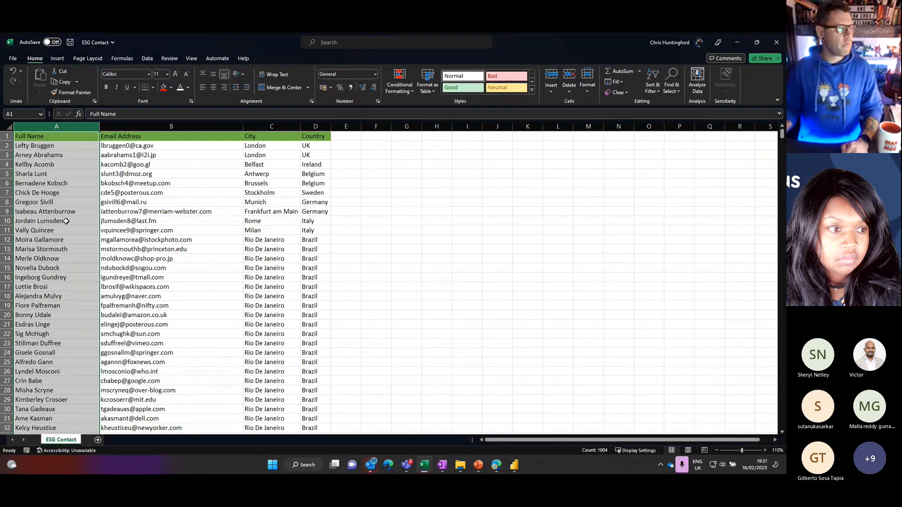
pyautogui.click(70, 41)
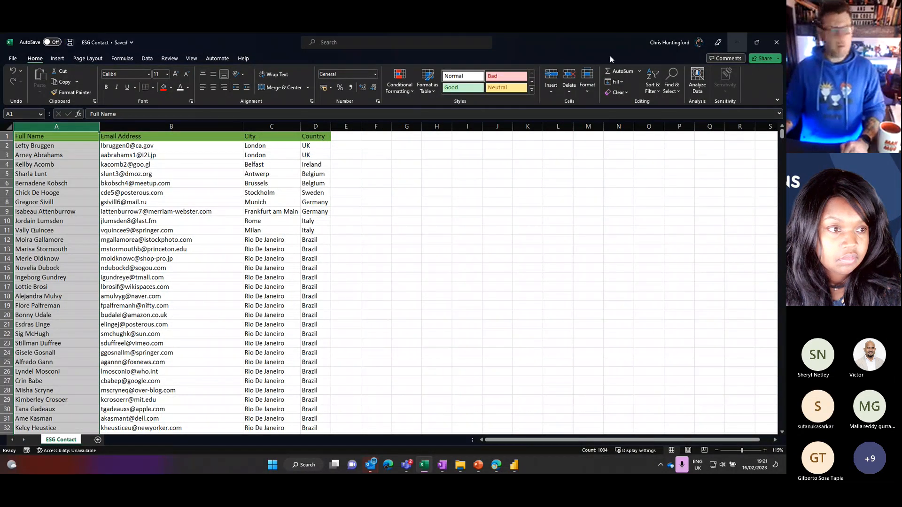
# Open the ESG Interest Main file from the Zero to Hero Session 2 folder, with all file types listed.
pyautogui.click(17, 61)
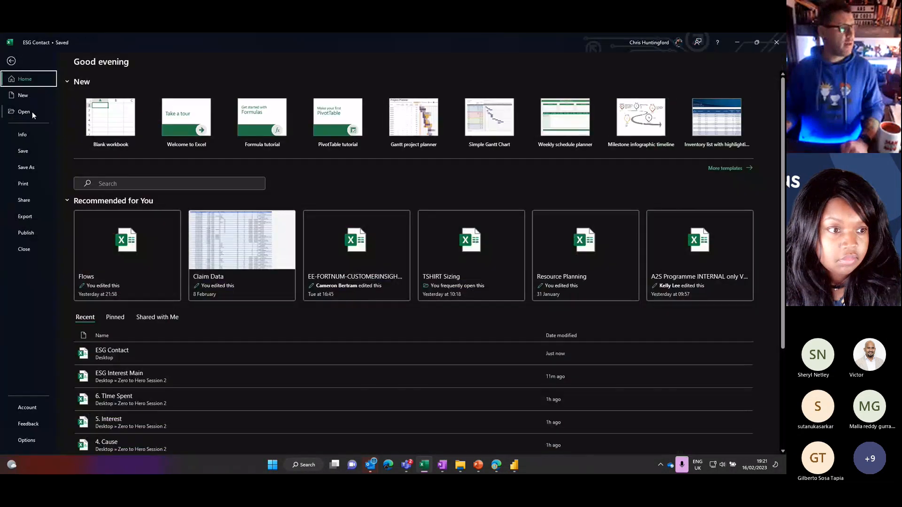
pyautogui.click(32, 111)
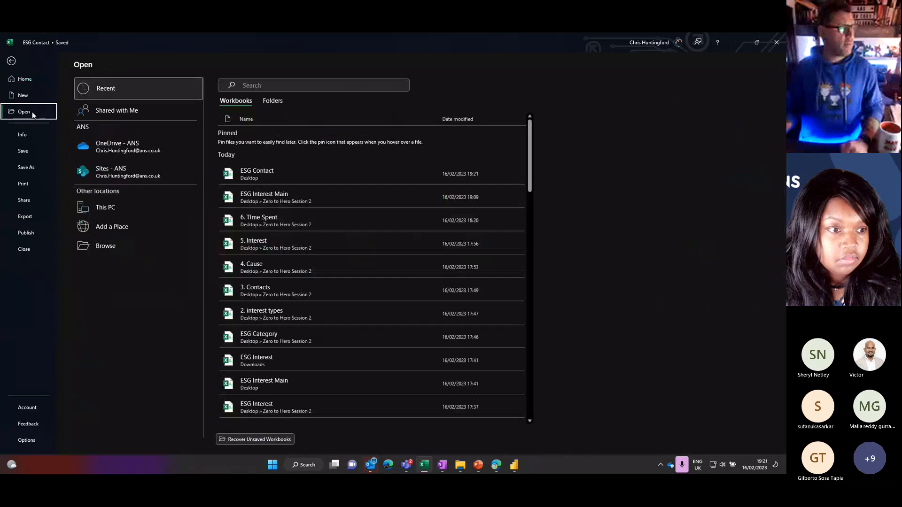
pyautogui.click(124, 247)
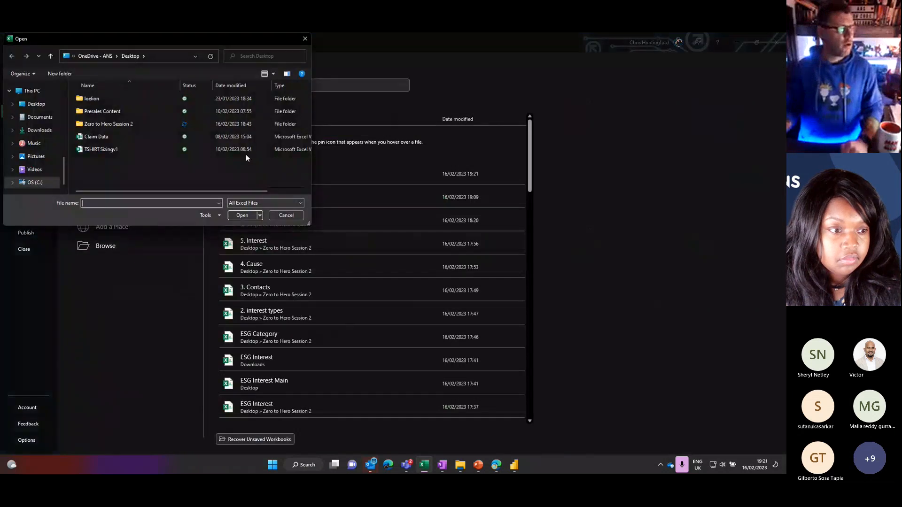
pyautogui.doubleClick(108, 124)
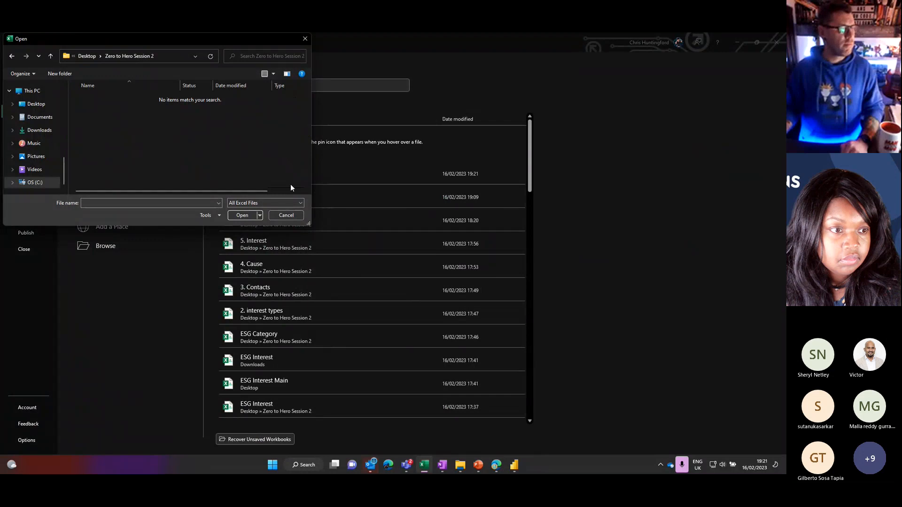
pyautogui.click(272, 203)
pyautogui.click(237, 202)
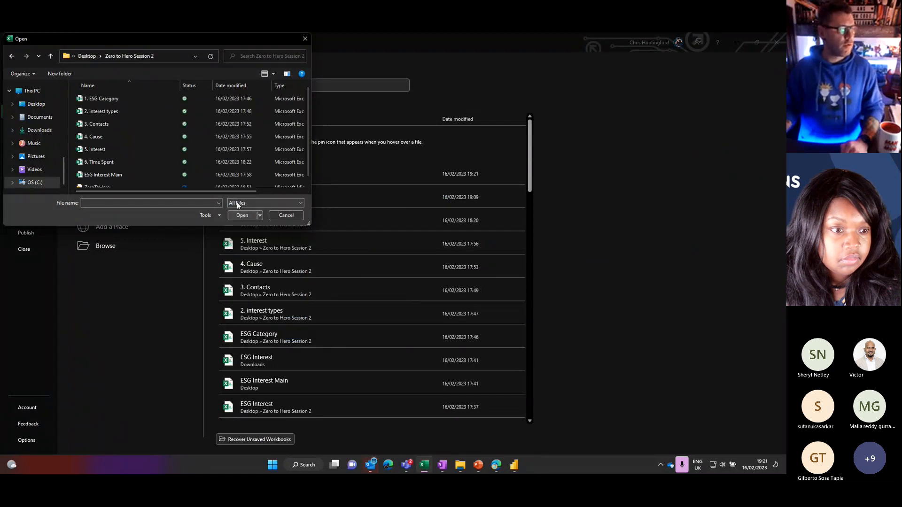
pyautogui.scroll(-1, 128, 135)
pyautogui.click(104, 169)
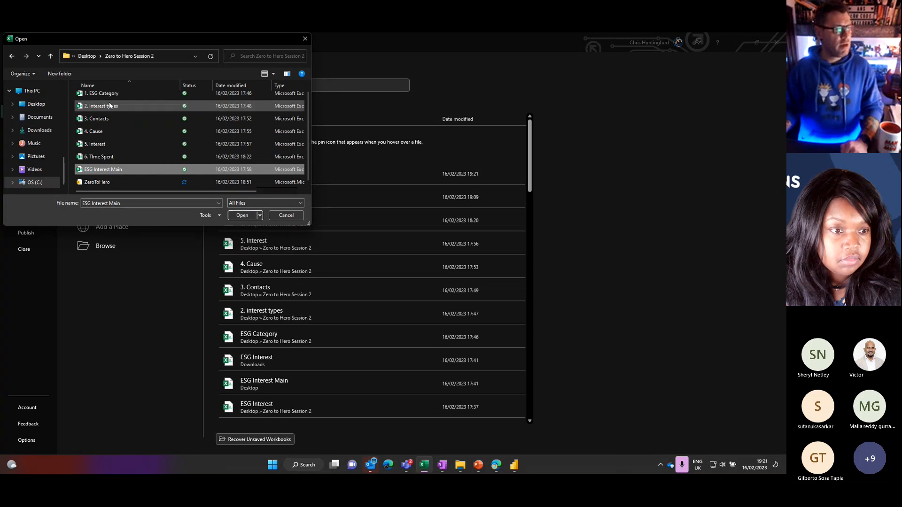
pyautogui.click(241, 214)
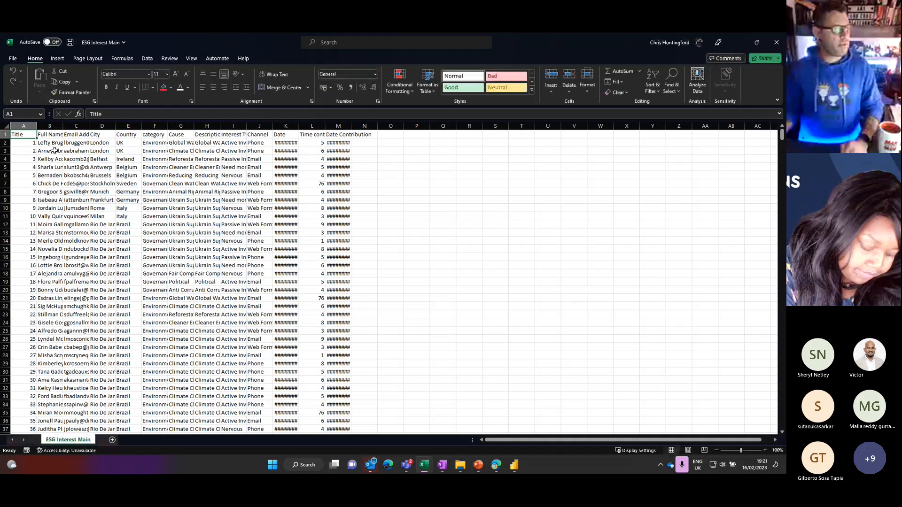
# Save a copy of the ESG Interest Main file to the Desktop as a comma-delimited CSV named Categories.
pyautogui.click(13, 58)
pyautogui.click(32, 168)
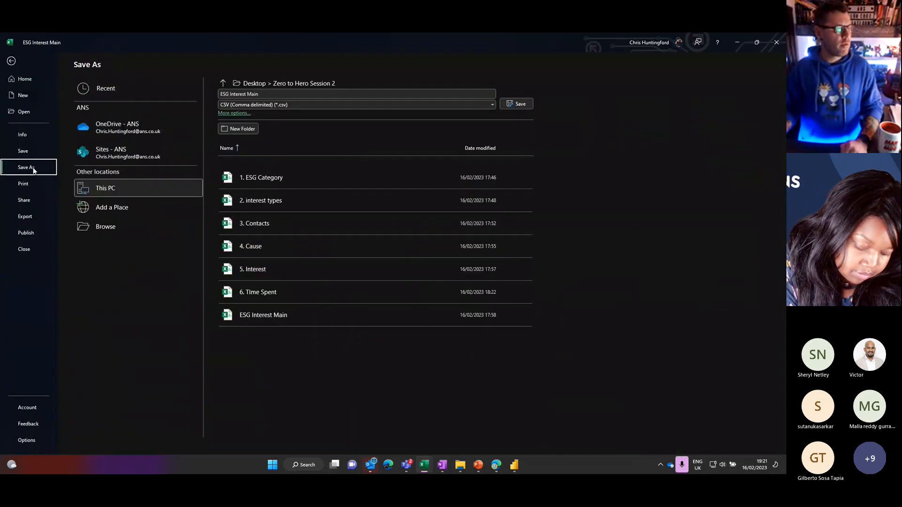
pyautogui.click(106, 227)
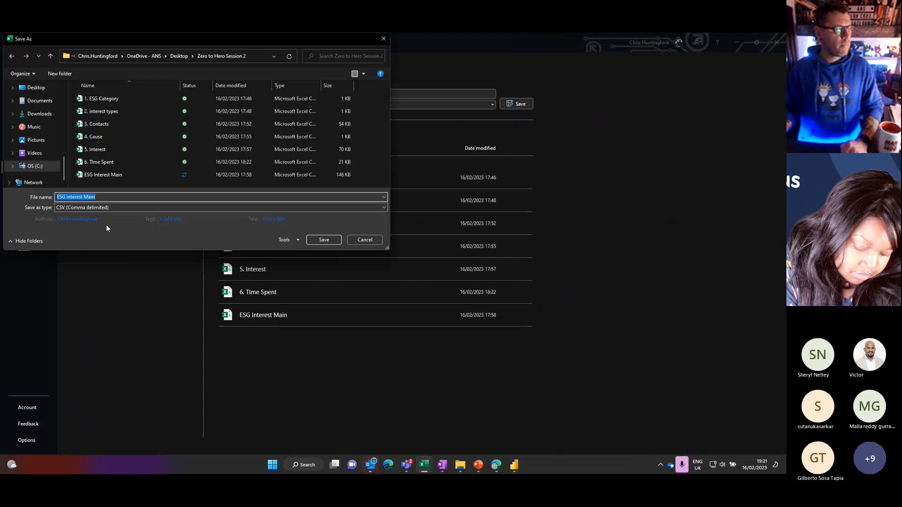
pyautogui.click(37, 88)
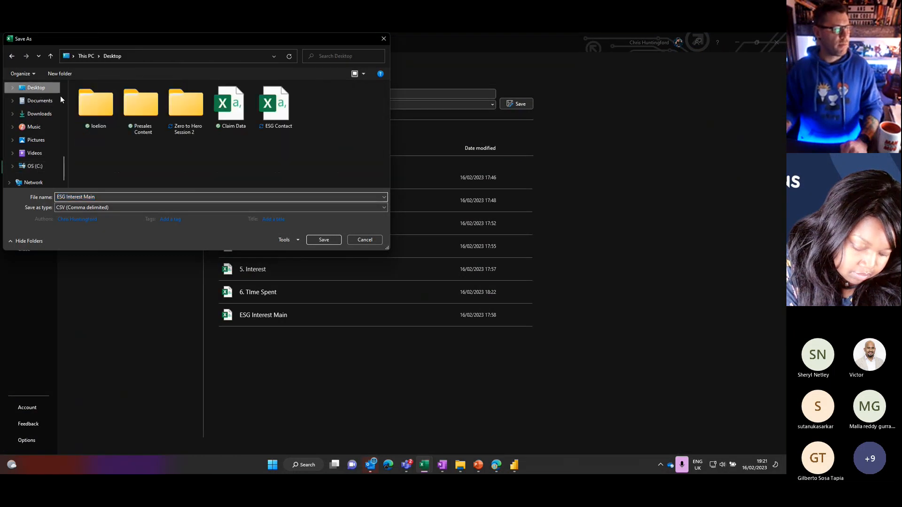
pyautogui.click(128, 197)
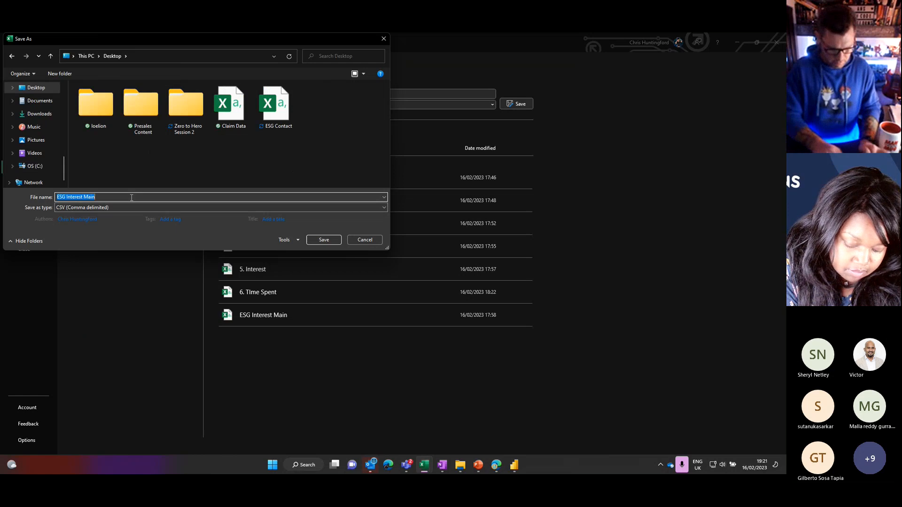
pyautogui.write('Categories')
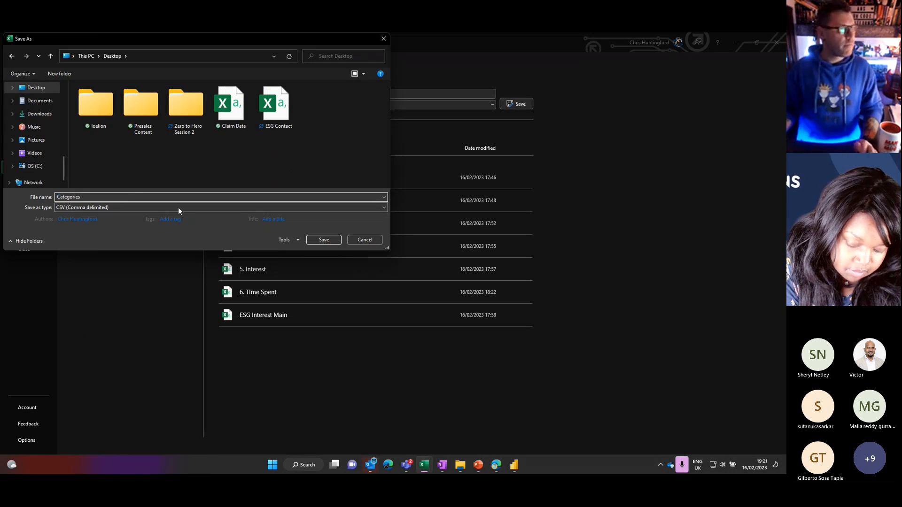
pyautogui.click(324, 242)
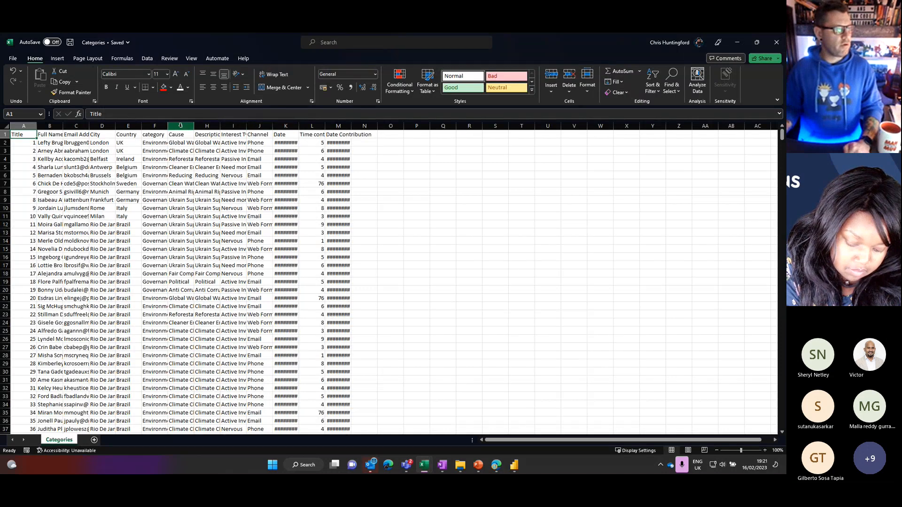
# Delete every column except category from the Categories sheet: Cause through Date Contribution, and Title through Country.
pyautogui.moveTo(177, 125); pyautogui.dragTo(353, 125)
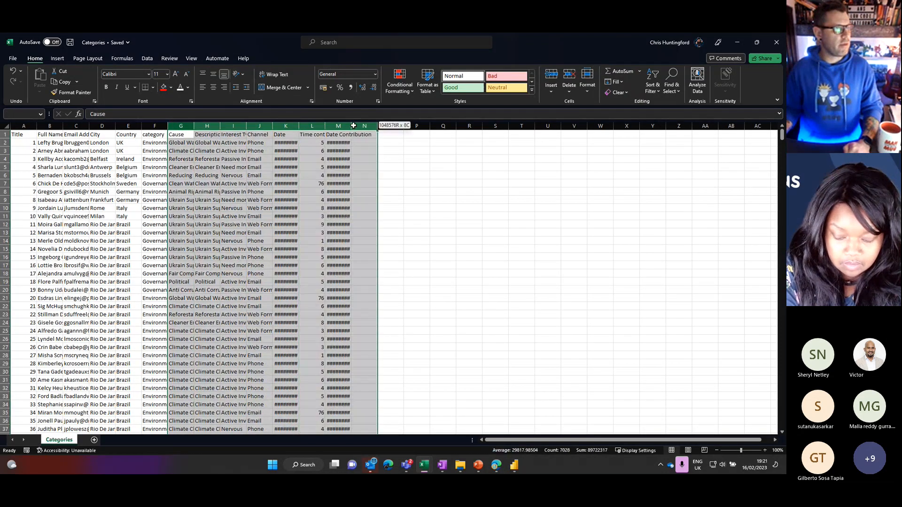
pyautogui.rightClick(353, 126)
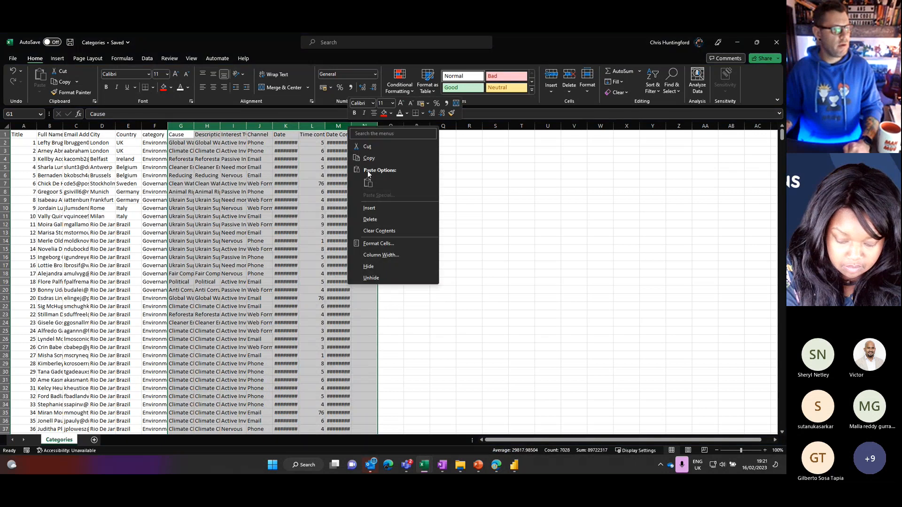
pyautogui.click(371, 221)
pyautogui.moveTo(129, 125); pyautogui.dragTo(35, 126)
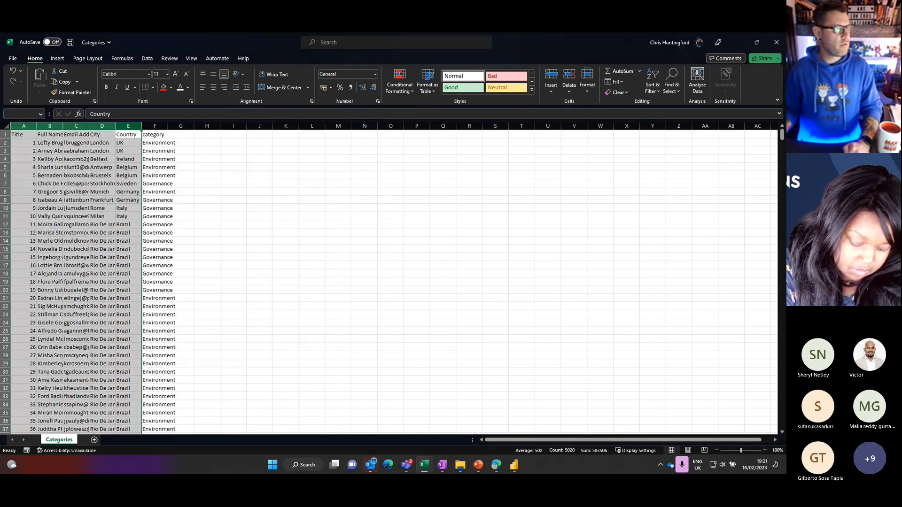
pyautogui.rightClick(36, 128)
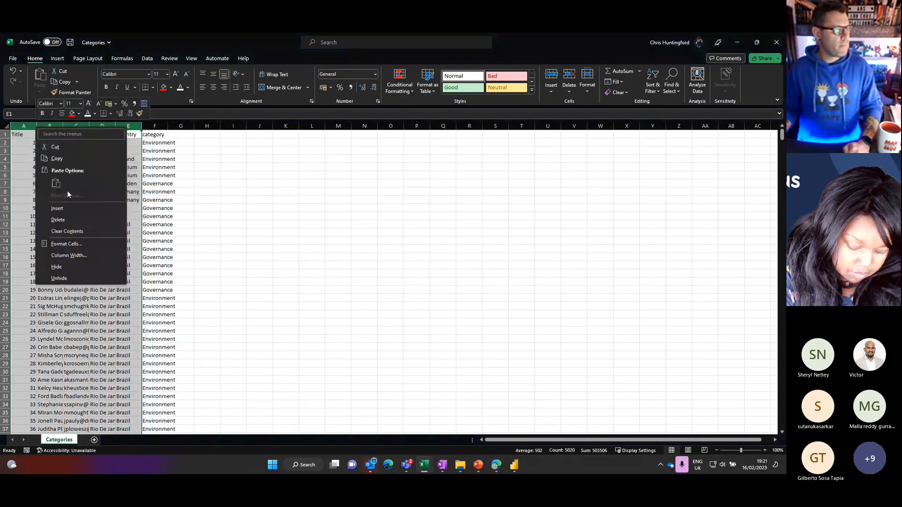
pyautogui.click(70, 216)
pyautogui.click(108, 174)
# Remove the duplicate values from the category column, working from cell A2 down to the last filled row.
pyautogui.click(41, 143)
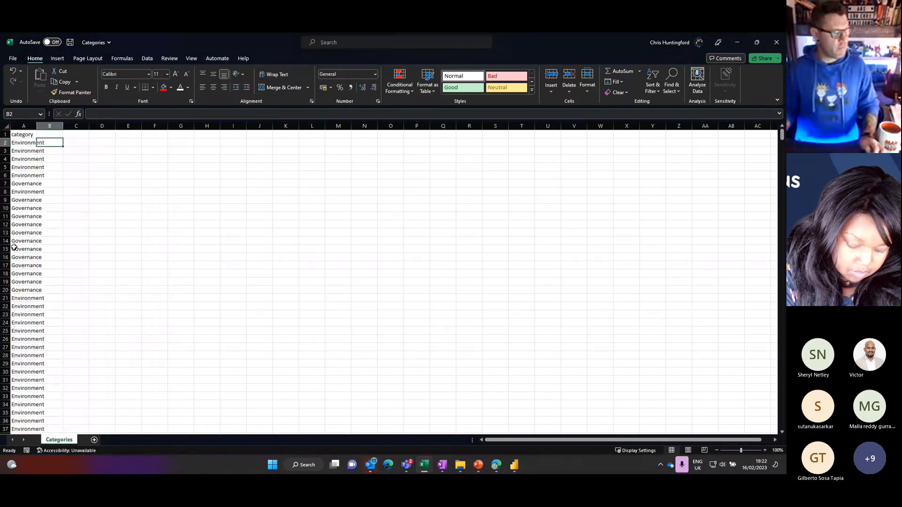
pyautogui.press('Left')
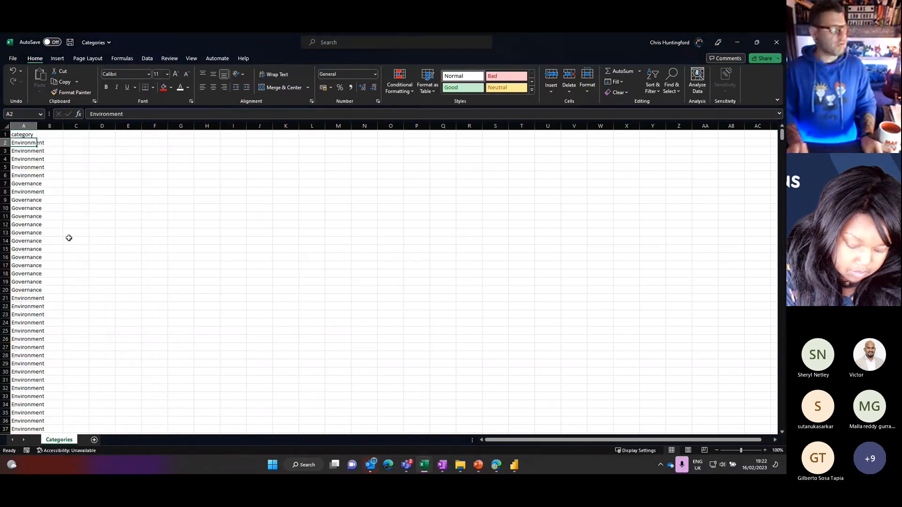
pyautogui.hotkey('ctrl', 'shift', 'Down')
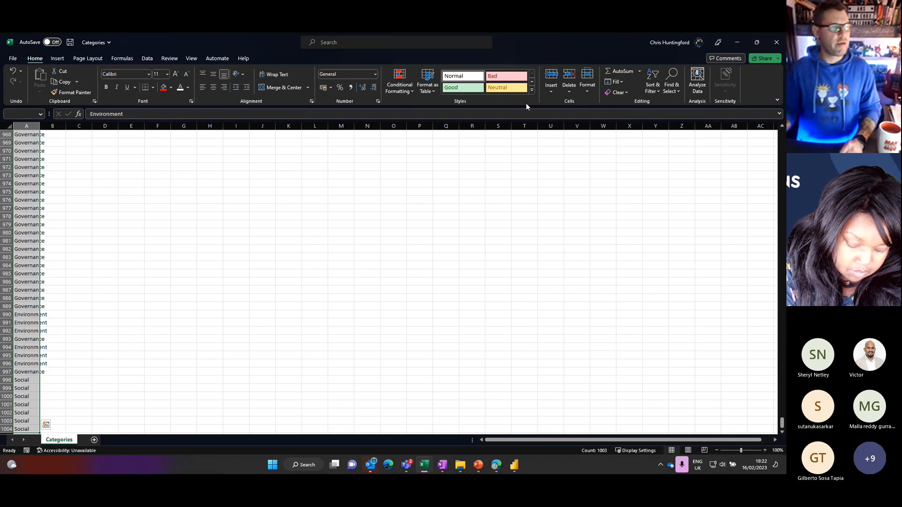
pyautogui.click(147, 59)
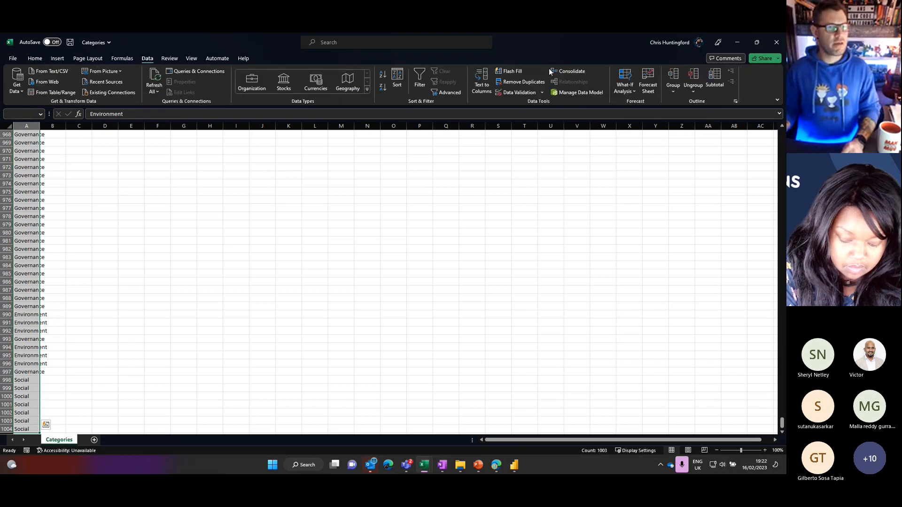
pyautogui.click(528, 82)
pyautogui.click(619, 274)
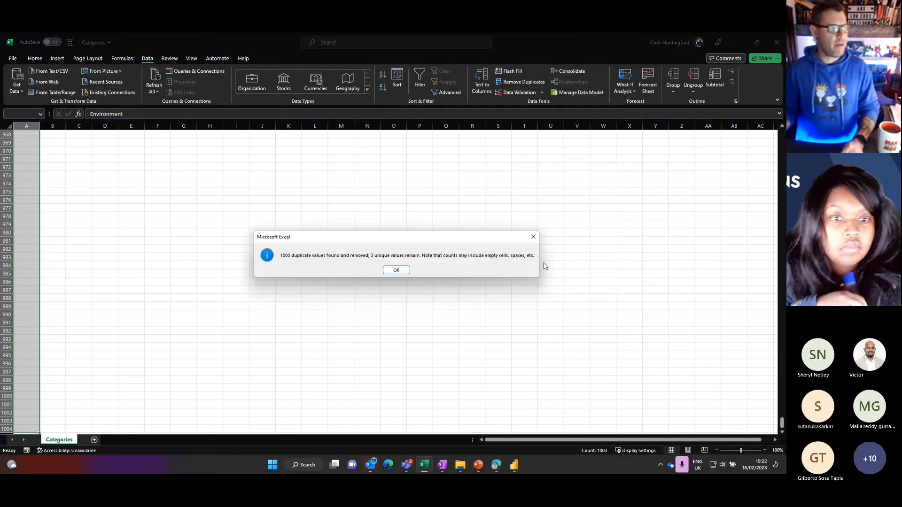
pyautogui.click(401, 270)
# Return to the first entries of the category list, then save and close the Categories file.
pyautogui.click(43, 215)
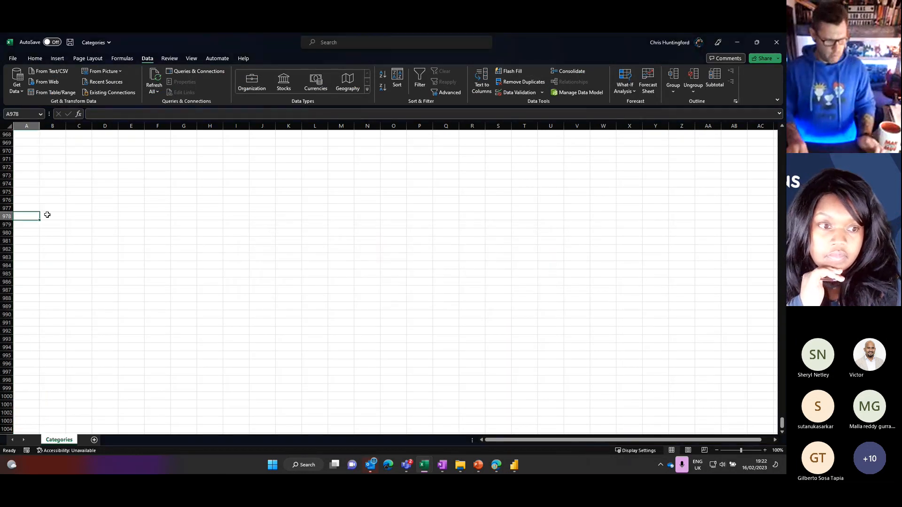
pyautogui.hotkey('ctrl', 'Up')
pyautogui.press('Up')
pyautogui.press('Up')
pyautogui.press('Up')
pyautogui.press('Down')
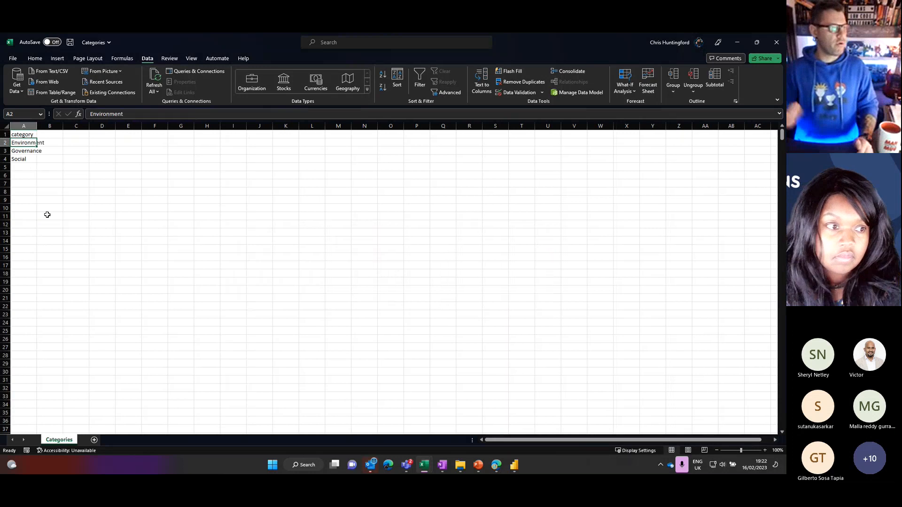
pyautogui.click(69, 41)
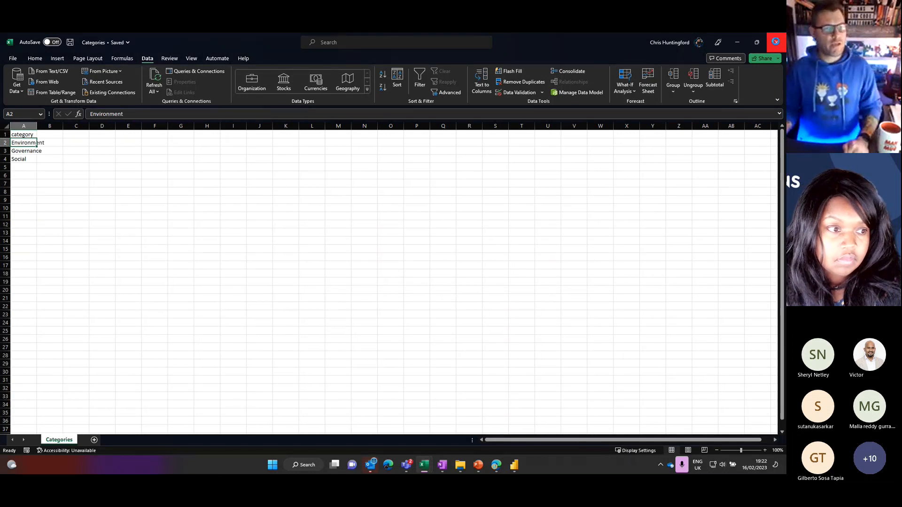
pyautogui.click(773, 41)
pyautogui.click(774, 44)
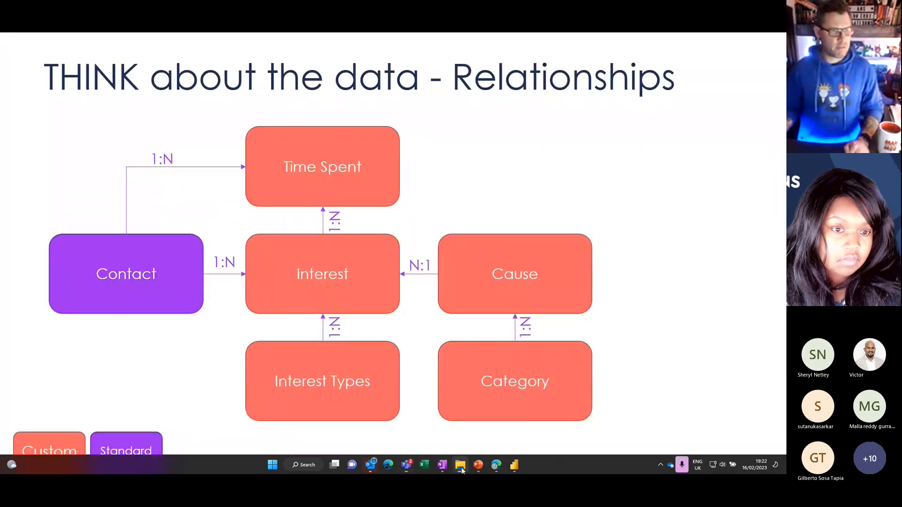
# Open the 6. Time Spent file from the Zero to Hero Session 2 folder to examine its columns, and close it.
pyautogui.moveTo(786, 111); pyautogui.dragTo(577, 88)
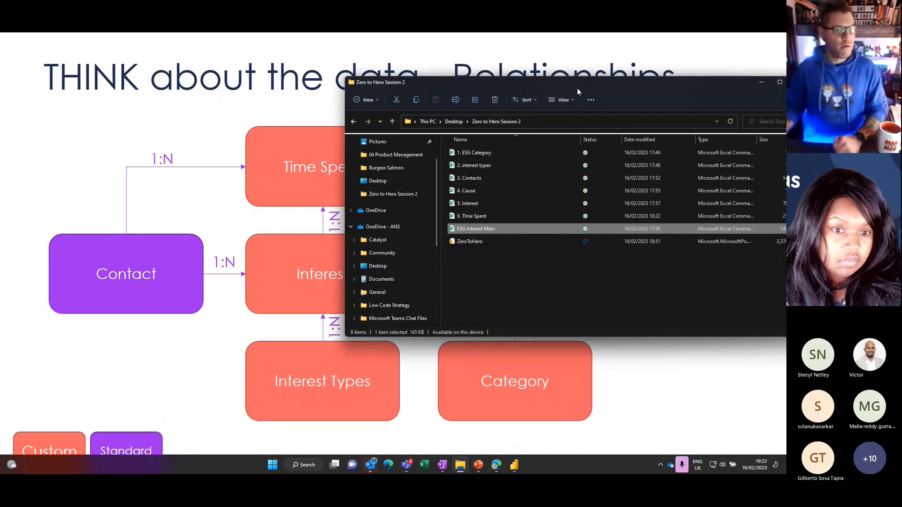
pyautogui.doubleClick(576, 88)
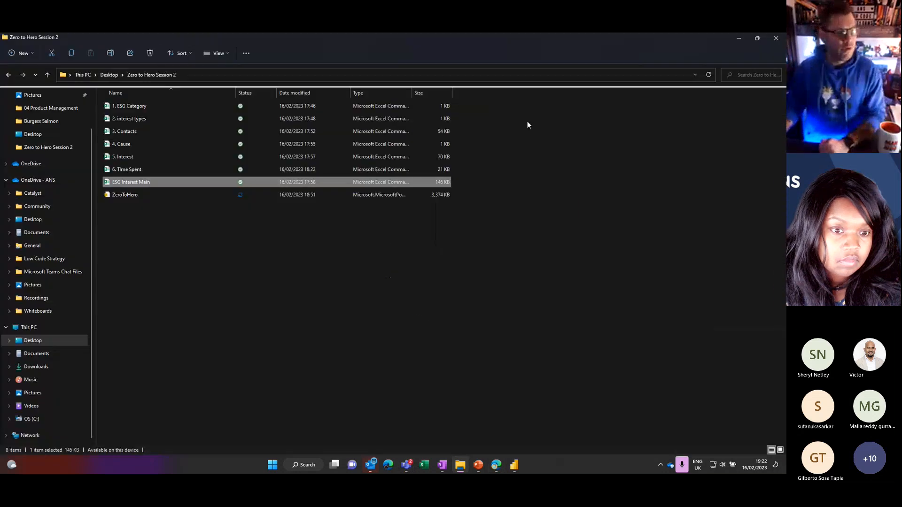
pyautogui.click(128, 170)
pyautogui.doubleClick(127, 170)
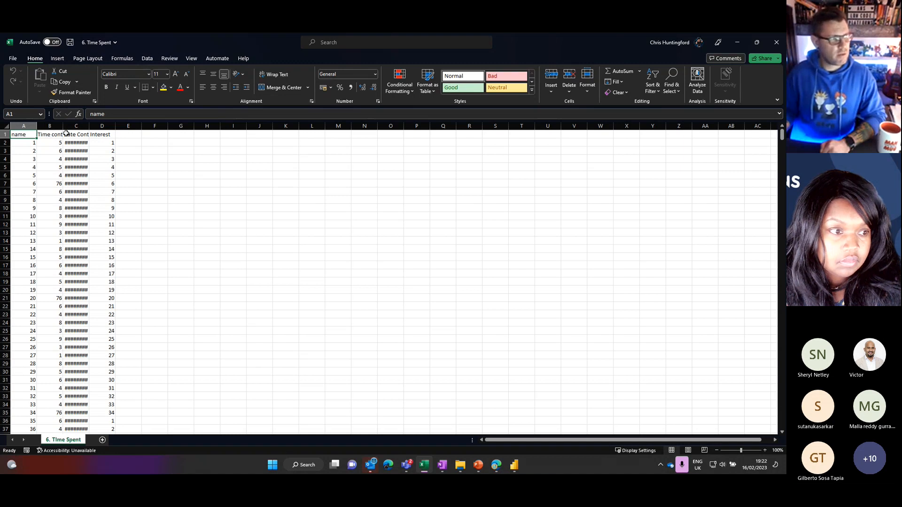
pyautogui.click(775, 42)
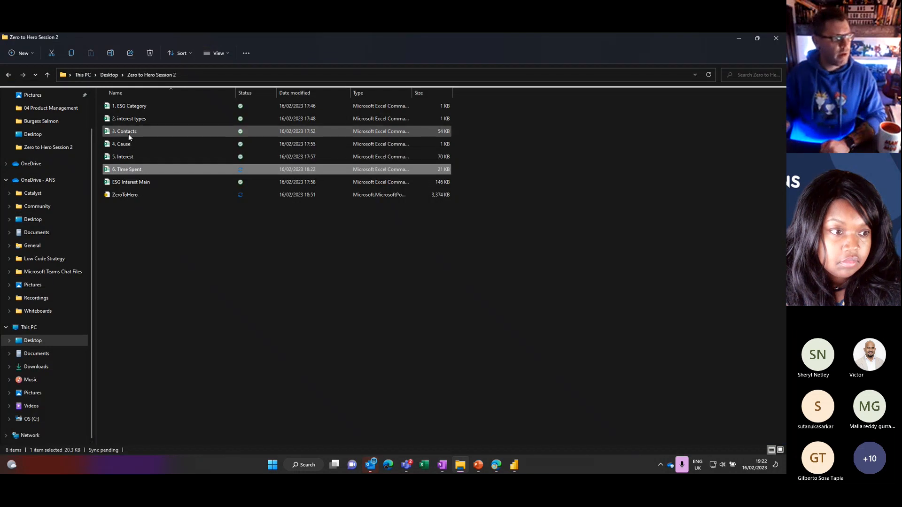
# Open the 3. Contacts file and fit the First Name and Last Name column widths to their contents for reading.
pyautogui.click(129, 134)
pyautogui.doubleClick(130, 134)
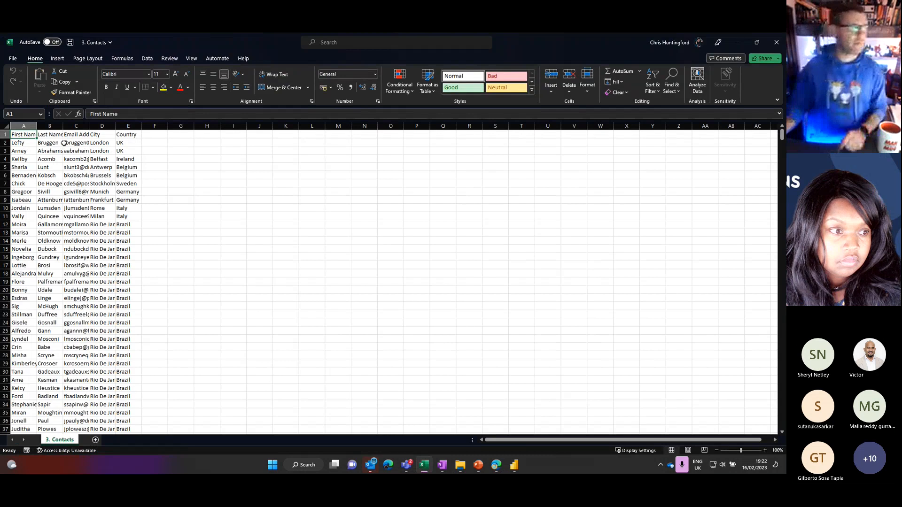
pyautogui.moveTo(37, 127); pyautogui.dragTo(37, 127)
pyautogui.doubleClick(37, 126)
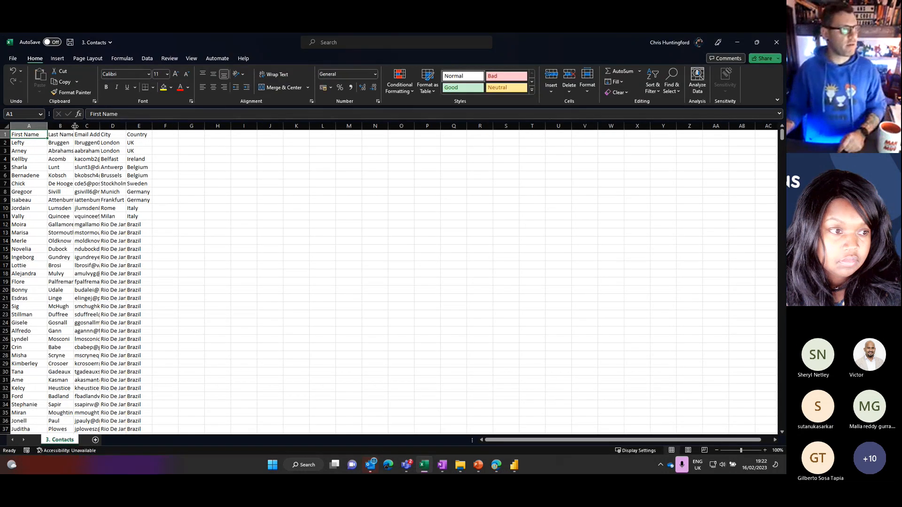
pyautogui.doubleClick(74, 126)
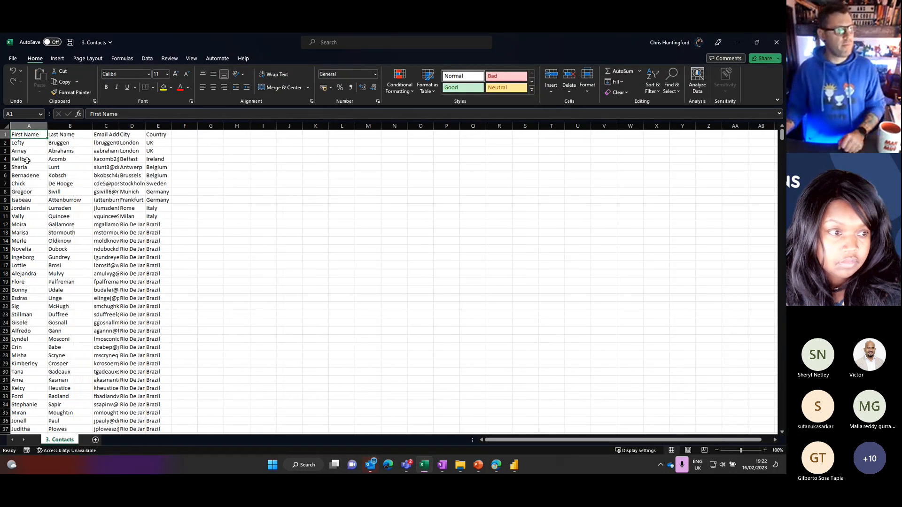
# Enter two sample full names in cells H4 and H5 of the Contacts sheet.
pyautogui.moveTo(238, 159); pyautogui.dragTo(262, 159)
pyautogui.press('Left')
pyautogui.press('Right')
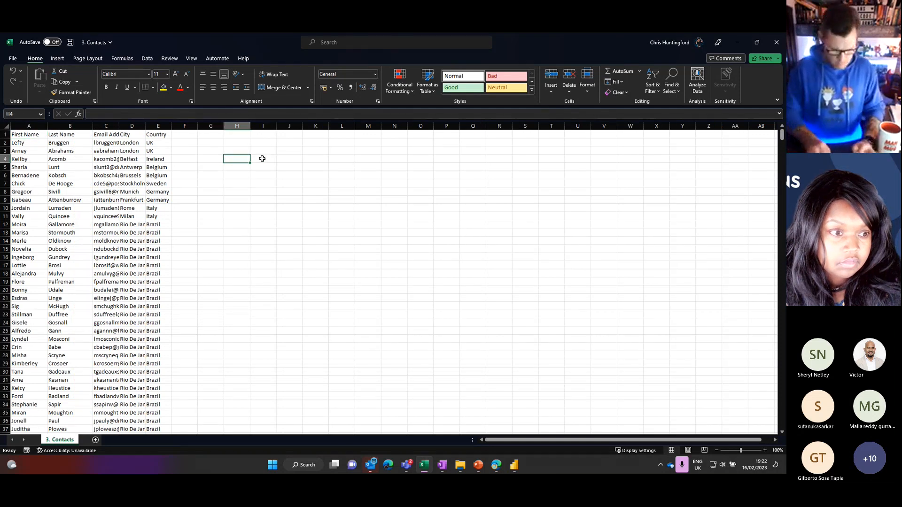
pyautogui.write('bob Jo')
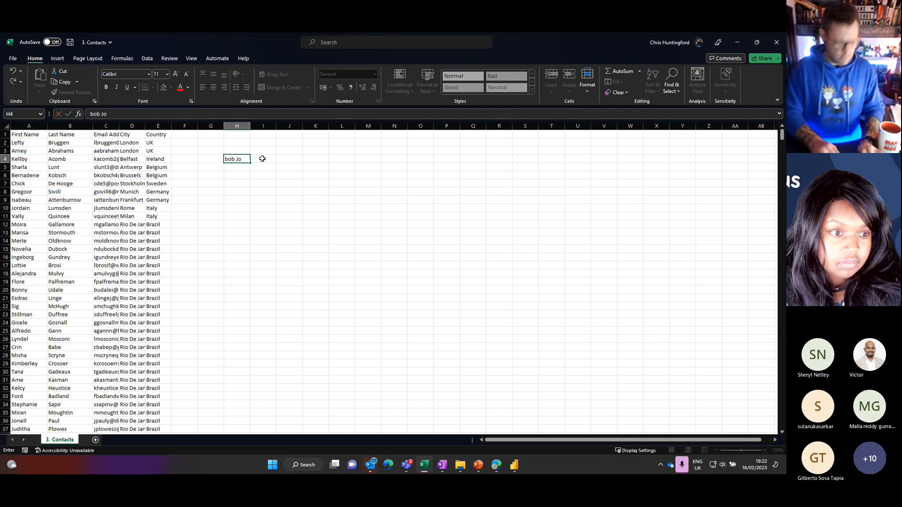
pyautogui.write('nes')
pyautogui.press('Return')
pyautogui.write('Sa')
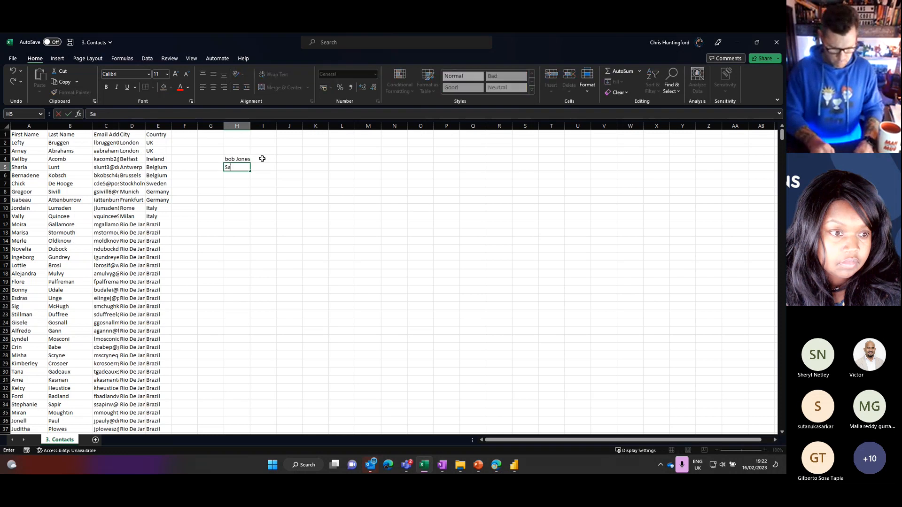
pyautogui.write('rah jones')
pyautogui.click(282, 177)
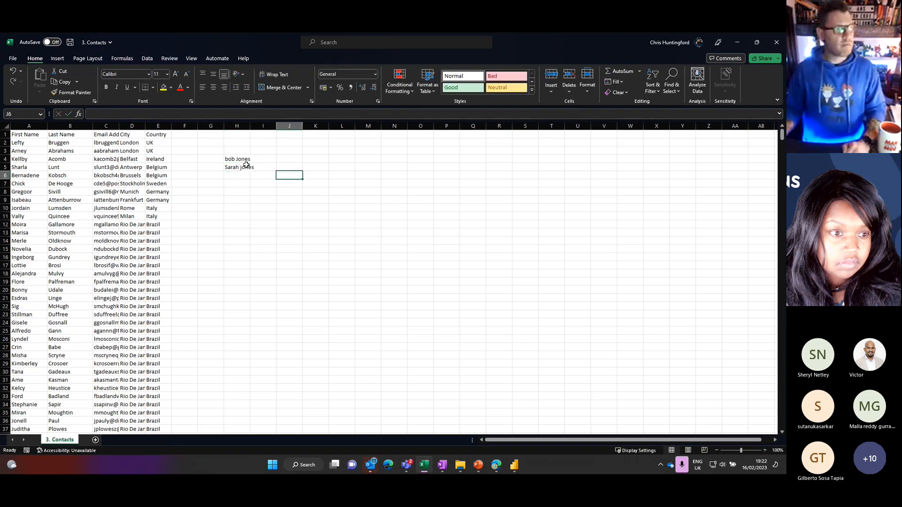
# Split the sample names in H4:H5 into two columns with Text to Columns, using Space as the only delimiter.
pyautogui.click(238, 158)
pyautogui.moveTo(238, 157); pyautogui.dragTo(239, 167)
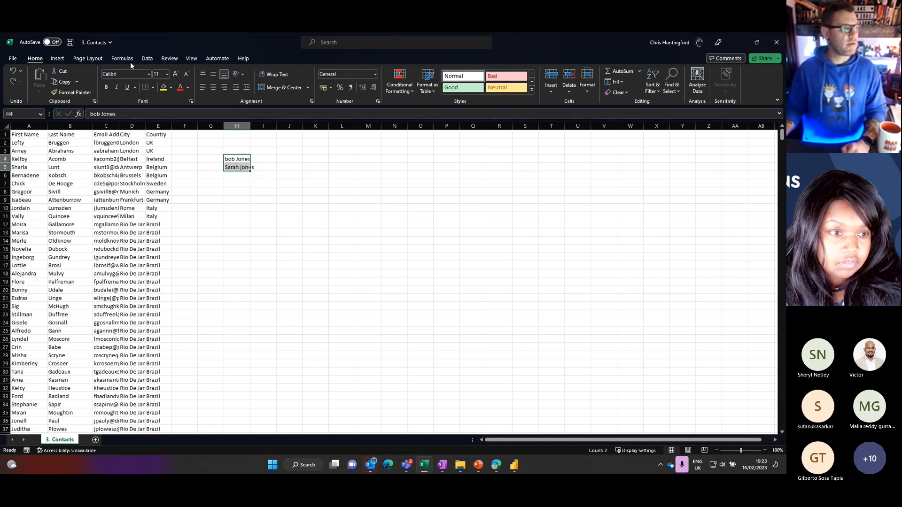
pyautogui.click(147, 59)
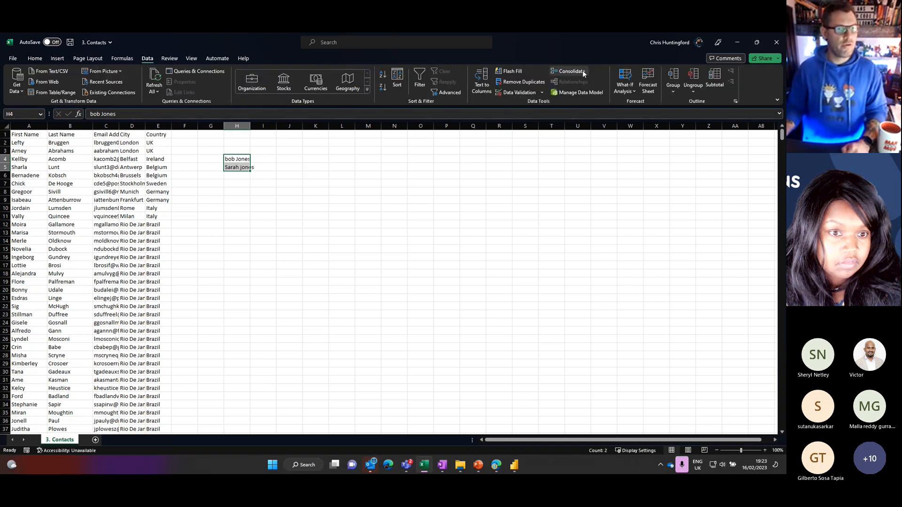
pyautogui.click(481, 84)
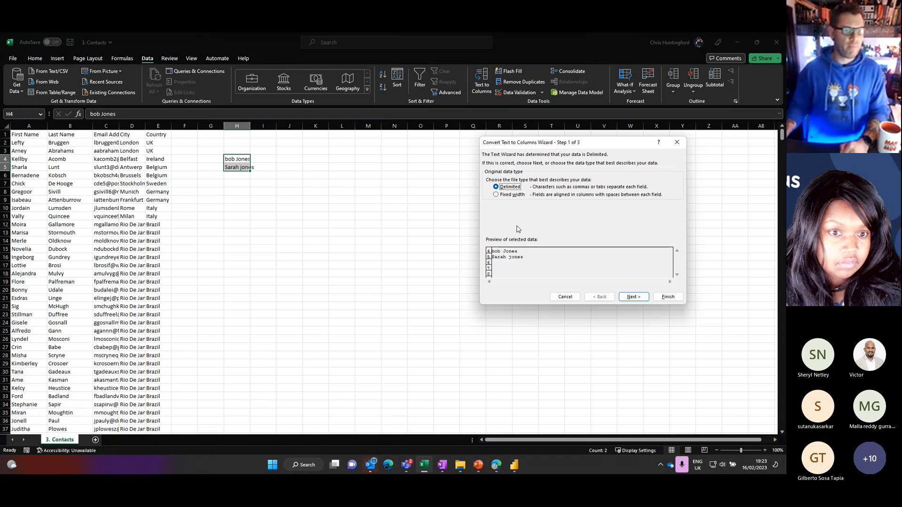
pyautogui.click(633, 296)
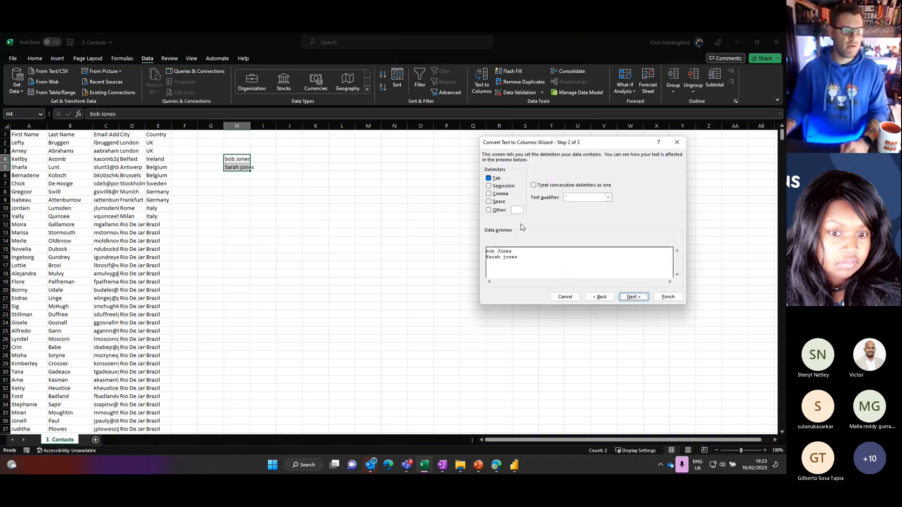
pyautogui.click(494, 179)
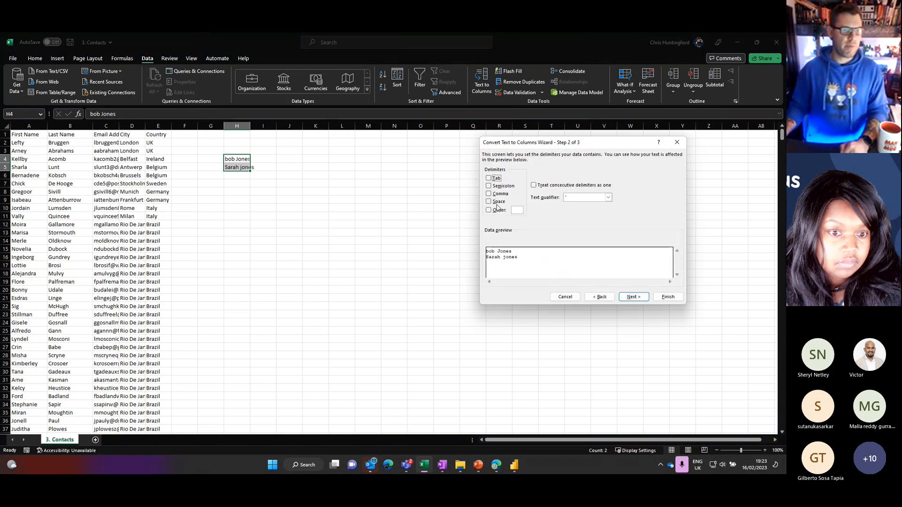
pyautogui.click(497, 202)
pyautogui.click(634, 297)
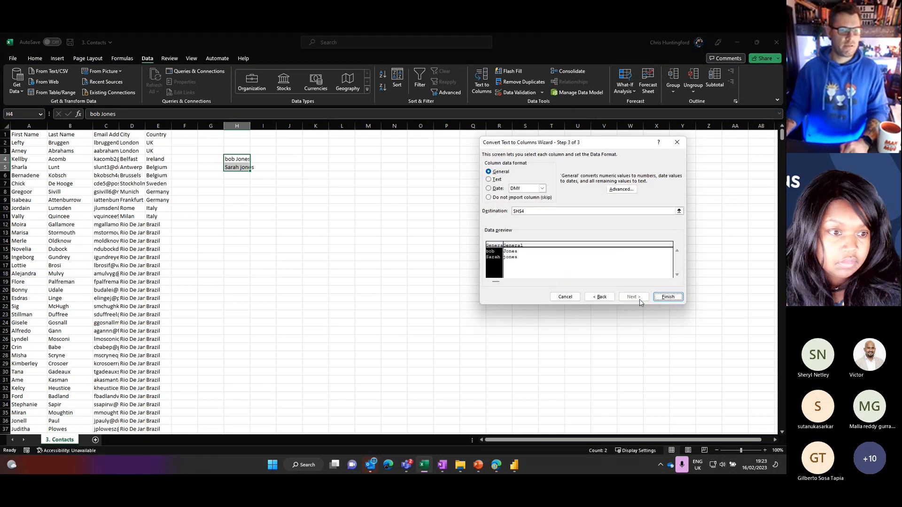
pyautogui.click(666, 297)
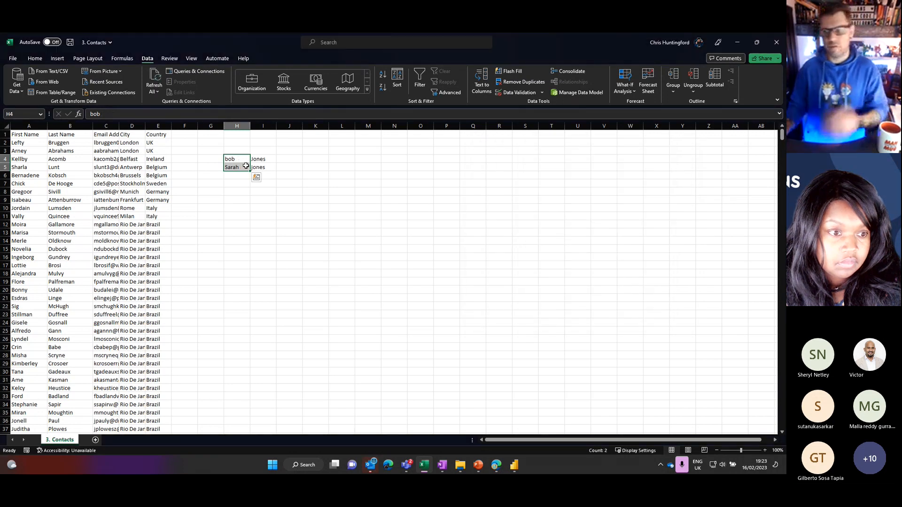
# Clear the sample names from range G3:J8 and close the Contacts file without saving.
pyautogui.moveTo(211, 151); pyautogui.dragTo(300, 192)
pyautogui.press('Delete')
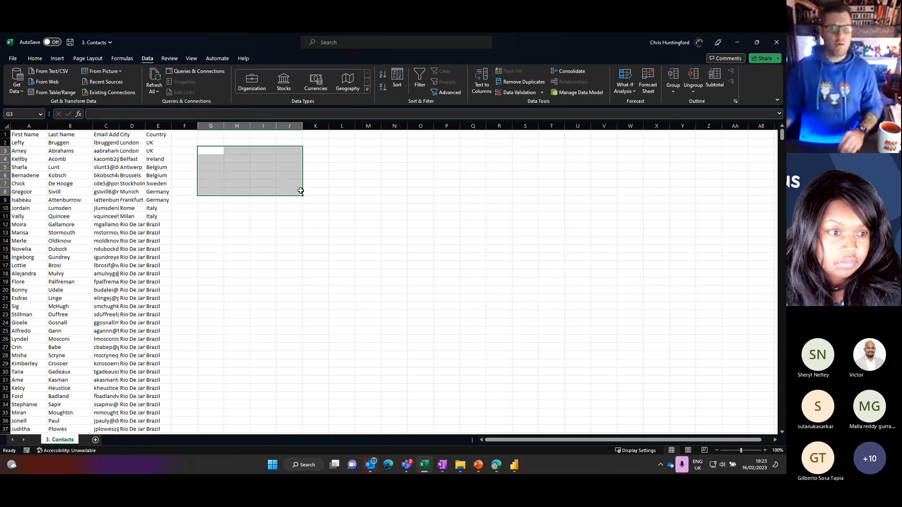
pyautogui.click(777, 44)
pyautogui.click(393, 260)
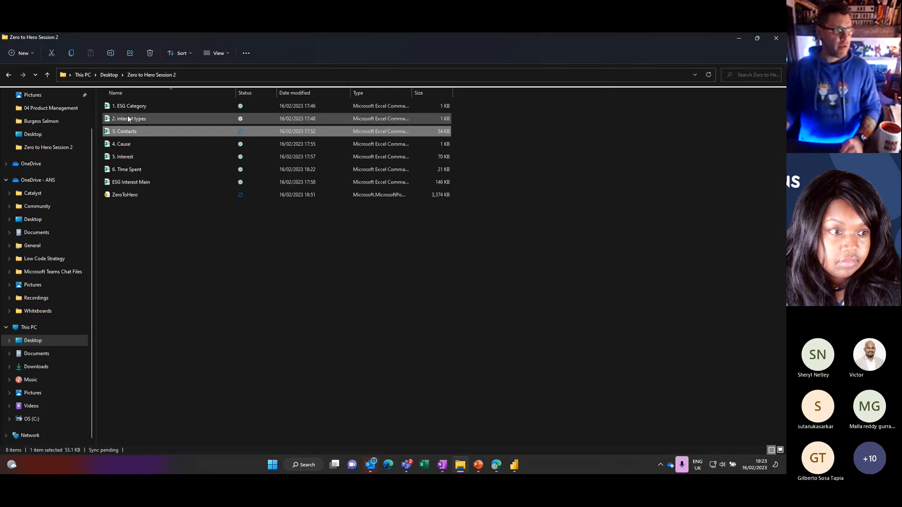
# Minimise the Zero to Hero Session 2 folder window and advance the presentation to the Import Layers slide.
pyautogui.click(740, 38)
pyautogui.click(315, 233)
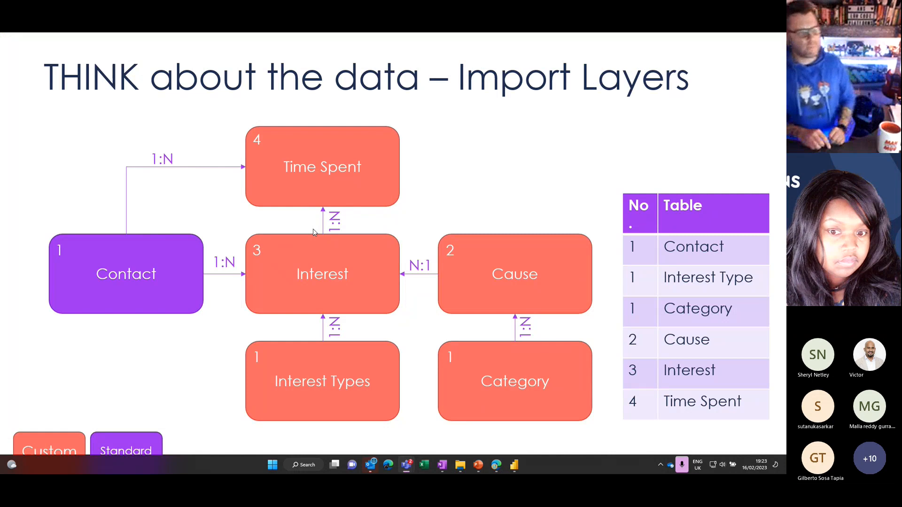
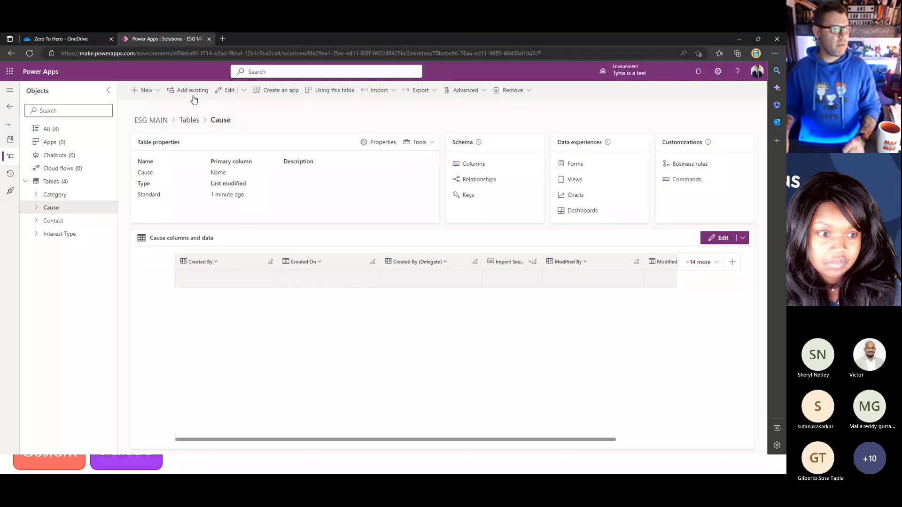
# Add the Category column to the Cause table's main Information form between Name and Owner, save it and return to the forms list.
pyautogui.click(569, 165)
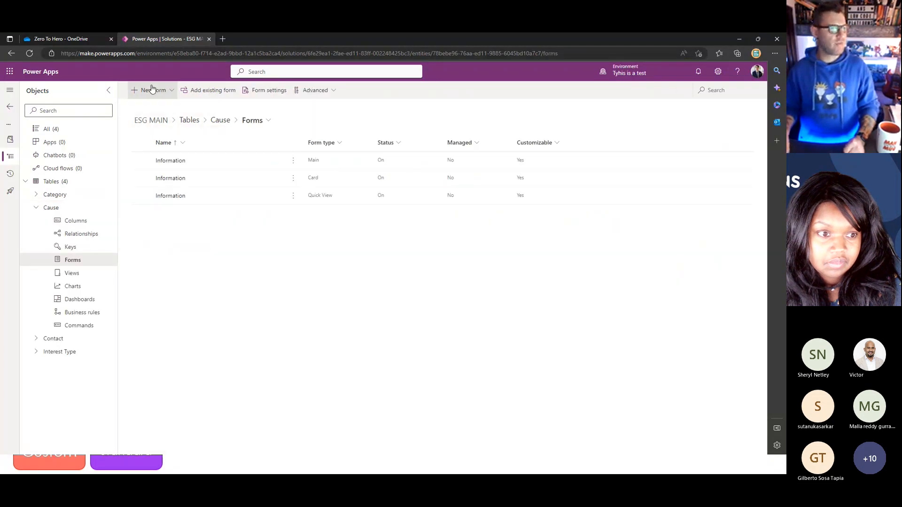
pyautogui.click(174, 161)
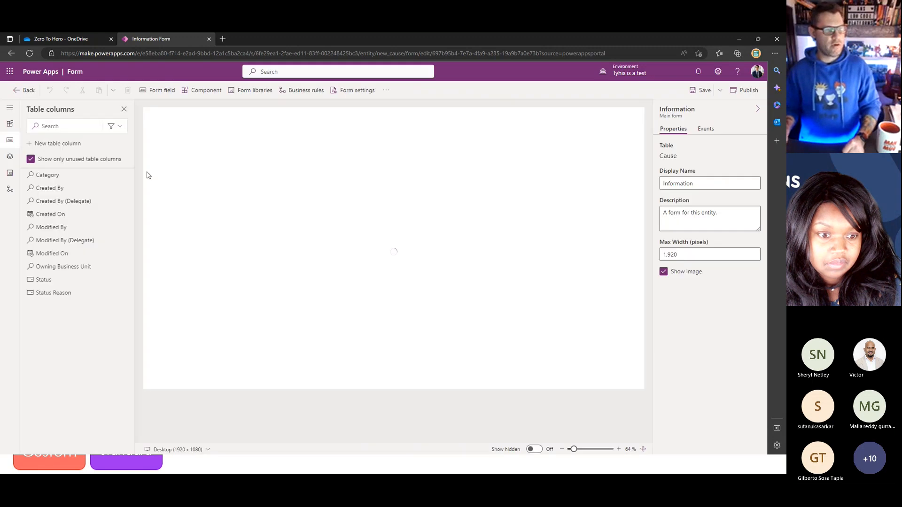
pyautogui.moveTo(43, 177); pyautogui.dragTo(203, 208)
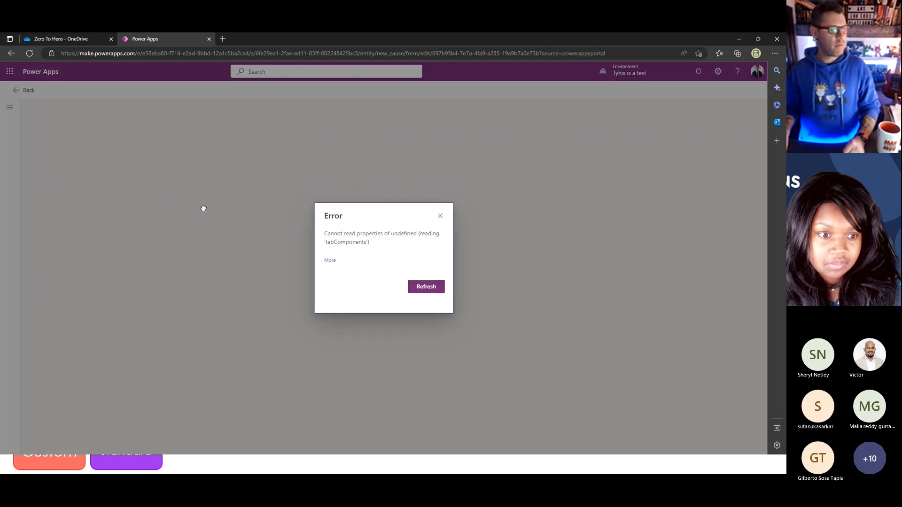
pyautogui.click(423, 290)
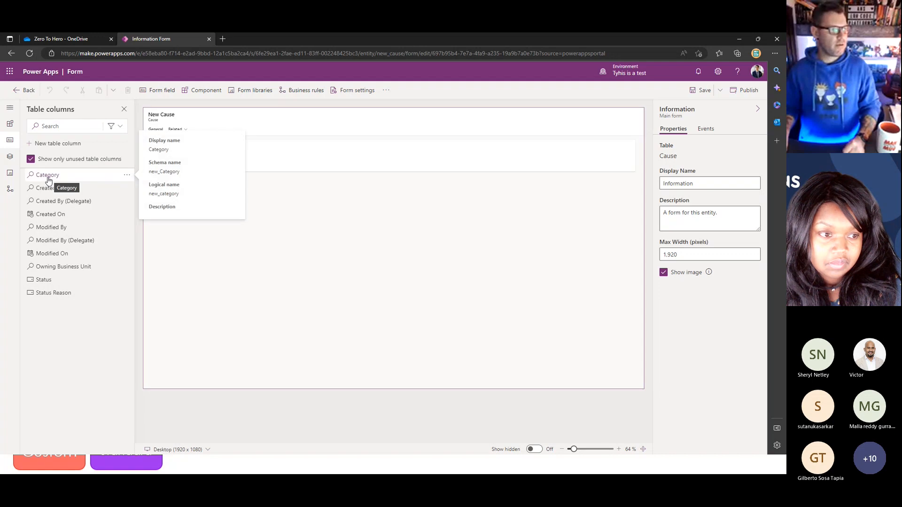
pyautogui.click(191, 249)
pyautogui.moveTo(40, 175); pyautogui.dragTo(165, 156)
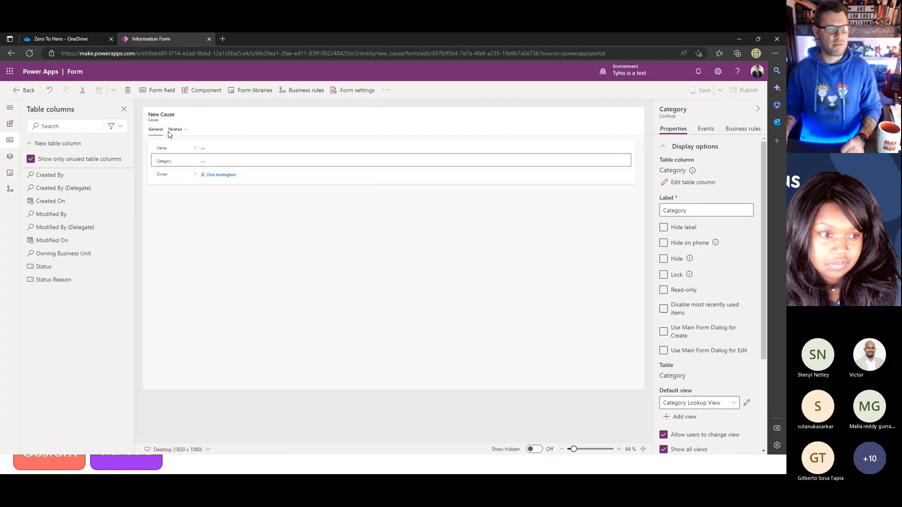
pyautogui.click(29, 90)
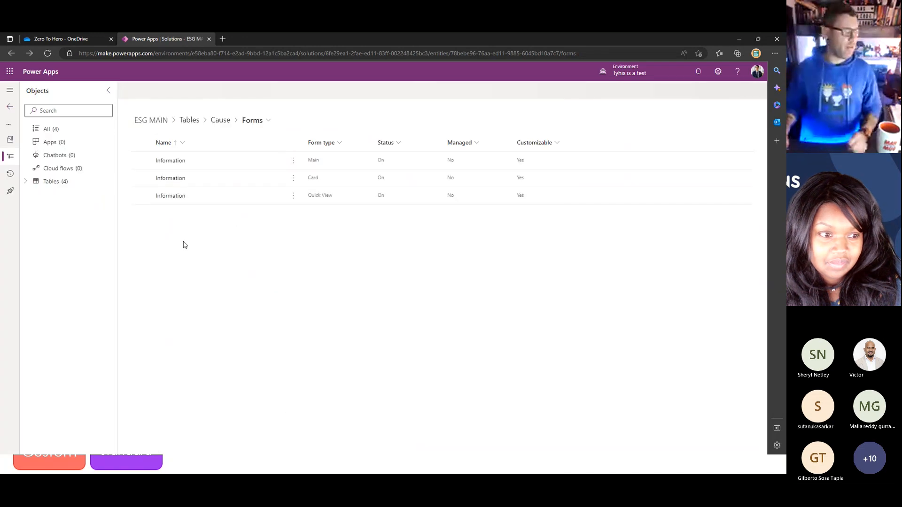
# Start a new table in the ESG MAIN solution with the display name Interest and plural name Interests.
pyautogui.click(25, 183)
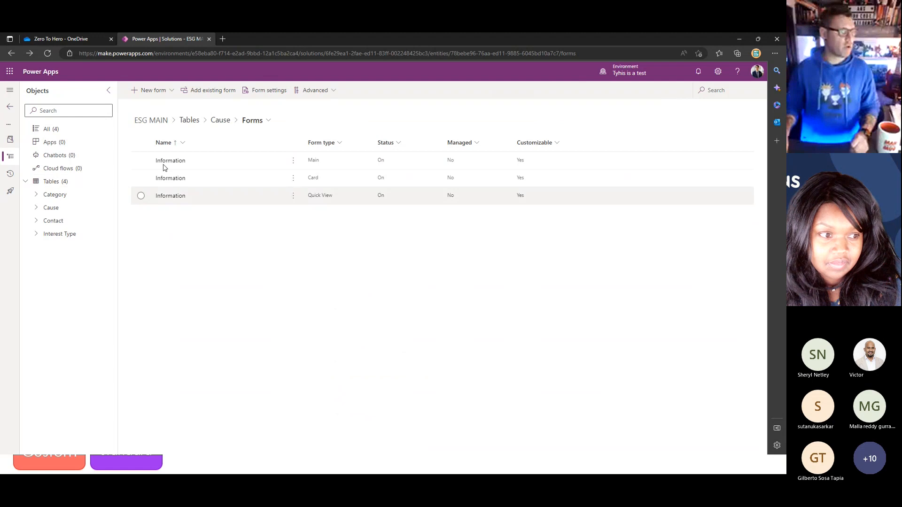
pyautogui.click(190, 120)
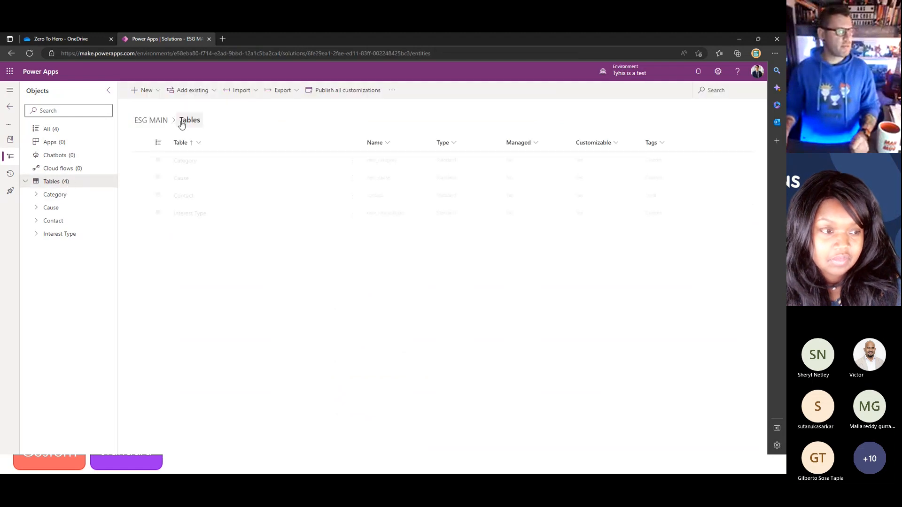
pyautogui.click(158, 91)
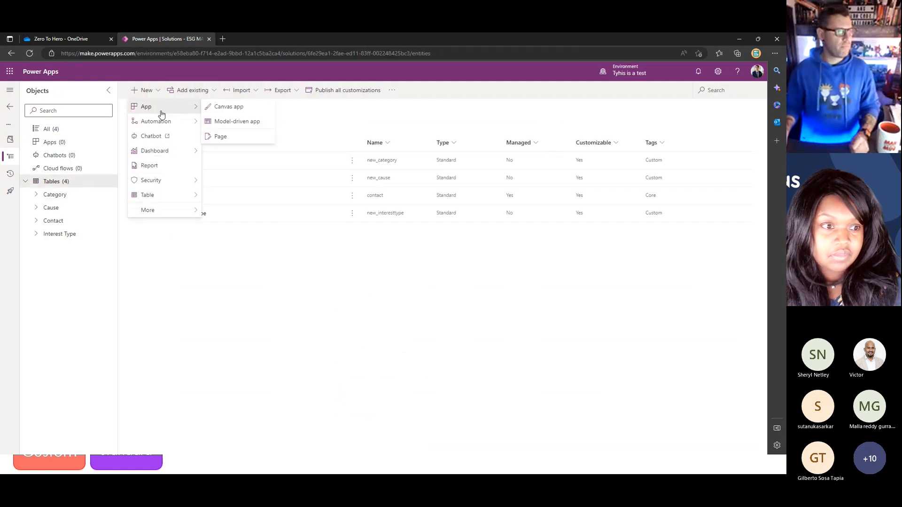
pyautogui.moveTo(162, 198)
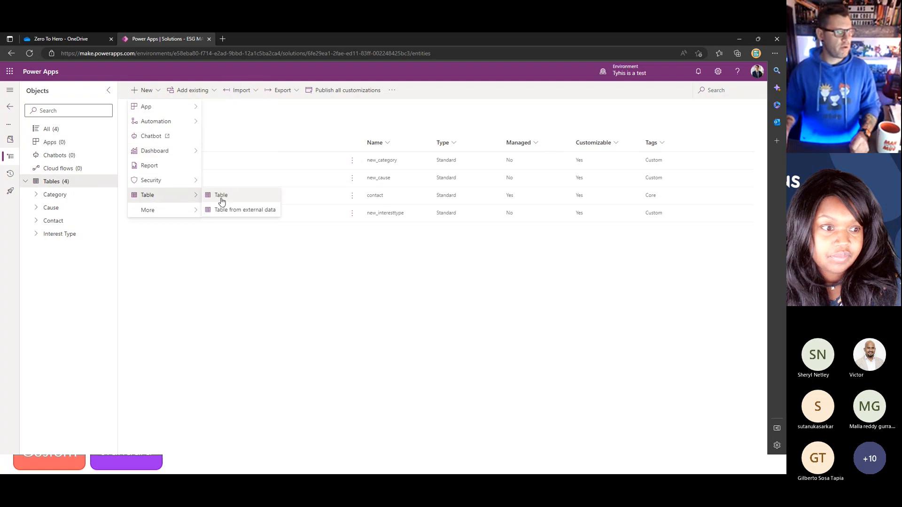
pyautogui.click(220, 197)
pyautogui.write('In')
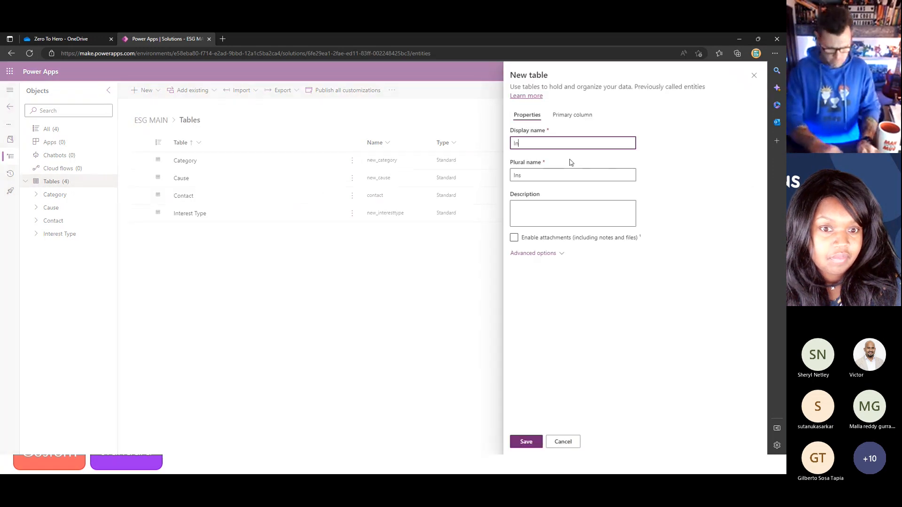
pyautogui.write('terest')
pyautogui.press('Tab')
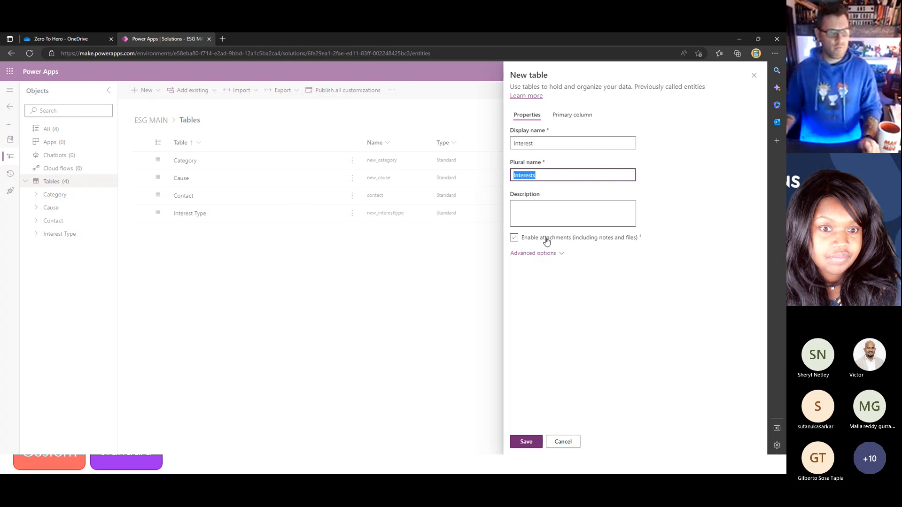
# Enable attachments, quick-create forms and auditing of data changes for the new Interest table, and save it.
pyautogui.click(538, 242)
pyautogui.click(560, 253)
pyautogui.scroll(-4, 587, 291)
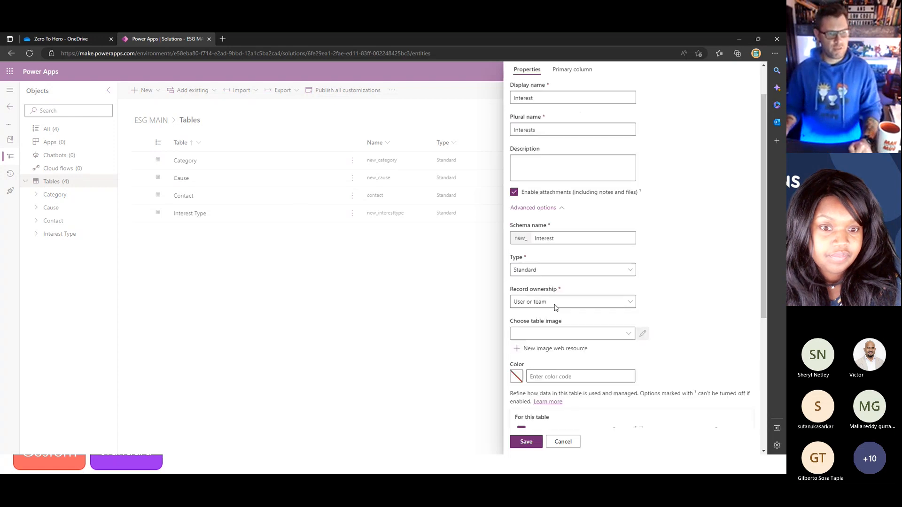
pyautogui.scroll(-1, 646, 333)
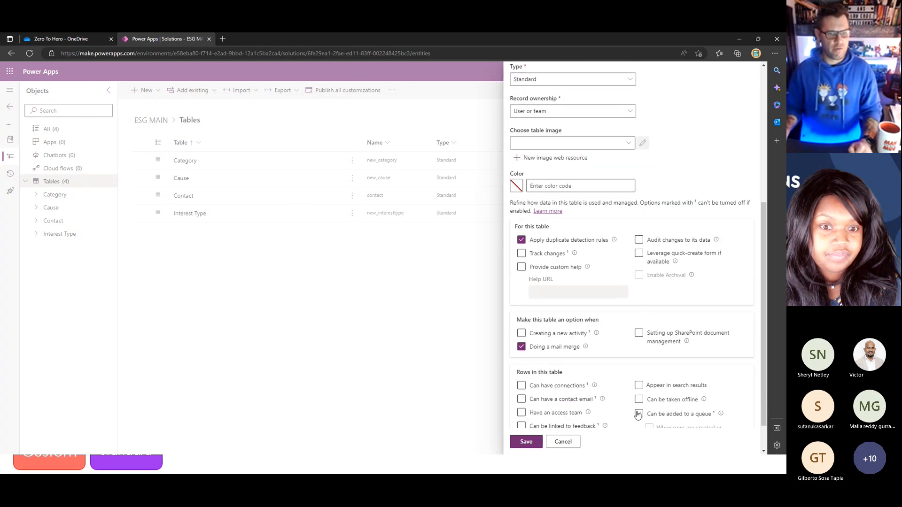
pyautogui.scroll(-1, 638, 415)
pyautogui.click(639, 216)
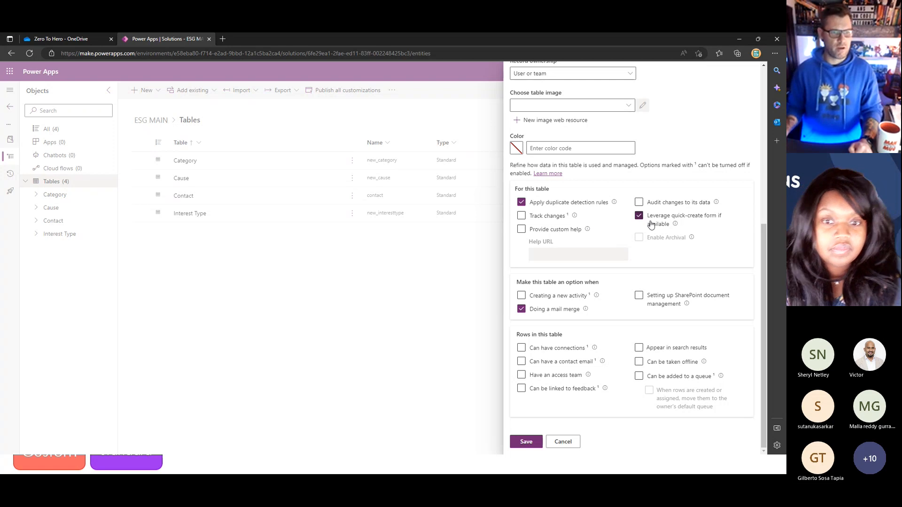
pyautogui.click(639, 203)
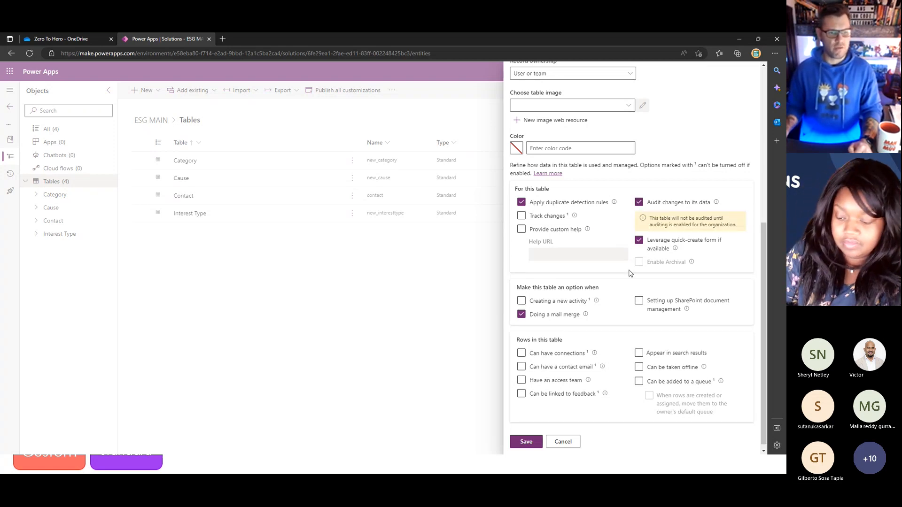
pyautogui.scroll(2, 591, 243)
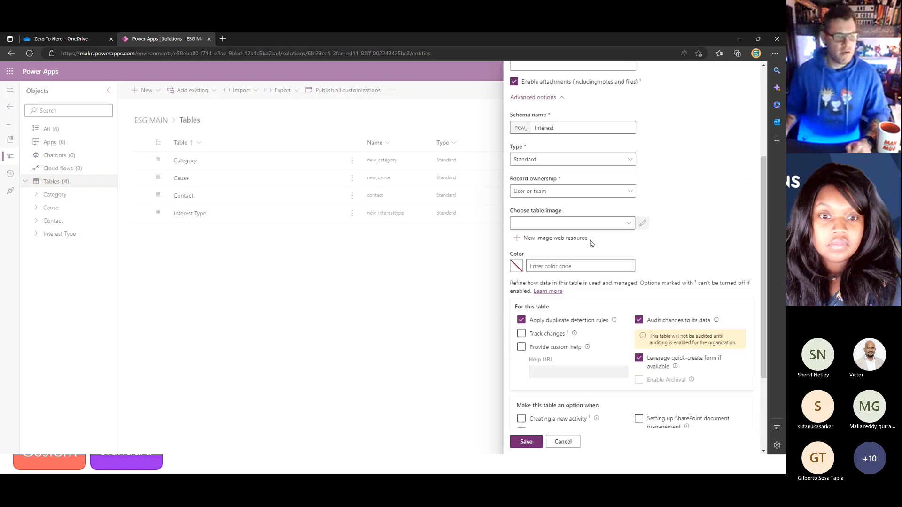
pyautogui.scroll(-3, 589, 247)
pyautogui.click(526, 440)
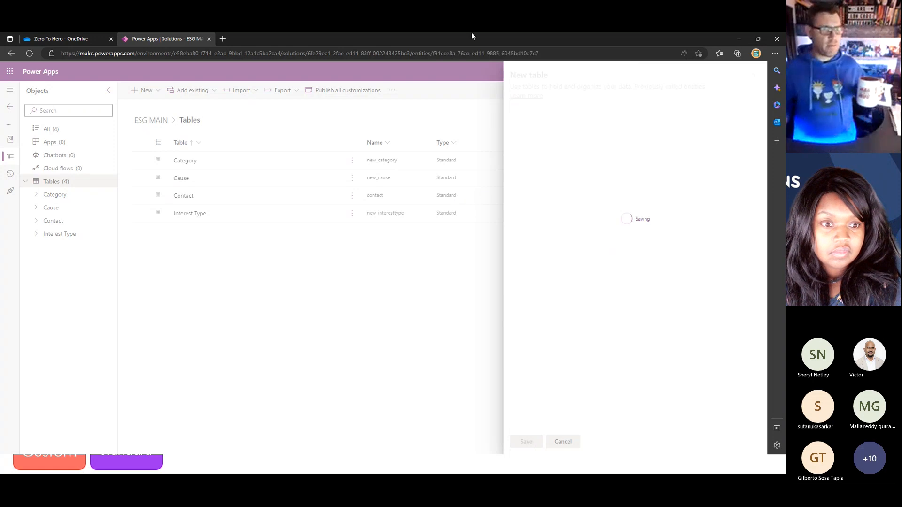
# Glance at the table diagram slide behind the browser and check the Interest table's forms list, refreshing the page.
pyautogui.moveTo(480, 38); pyautogui.dragTo(446, 66)
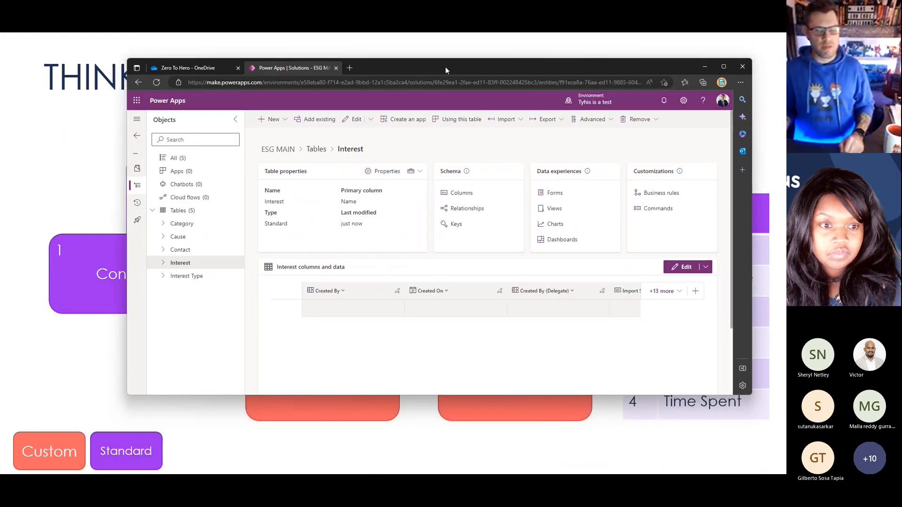
pyautogui.doubleClick(445, 67)
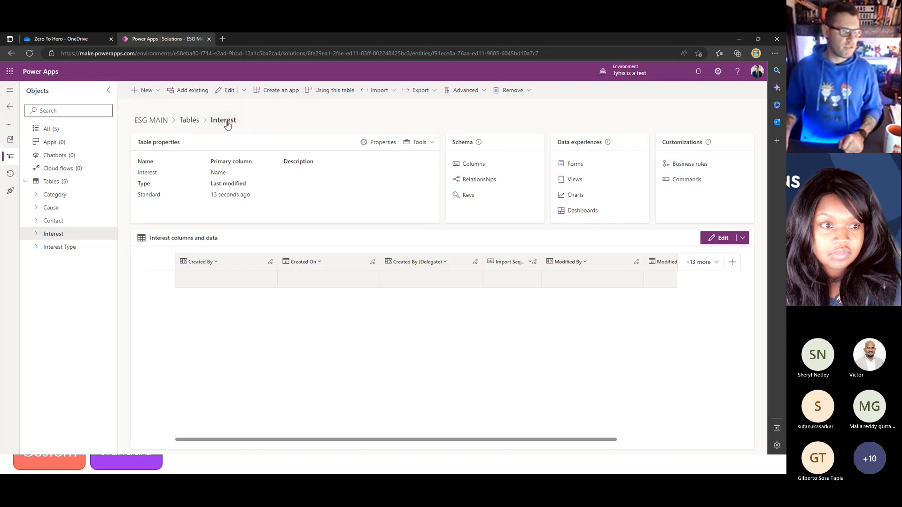
pyautogui.click(563, 168)
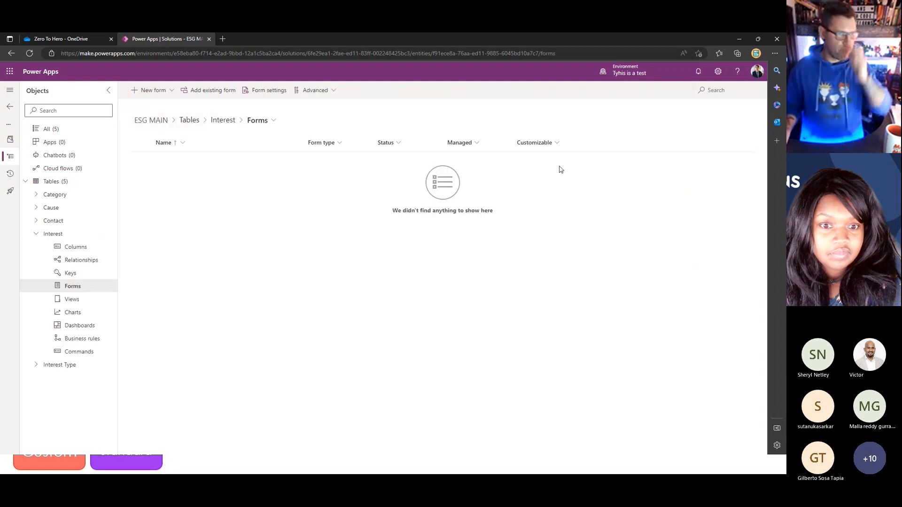
pyautogui.click(31, 54)
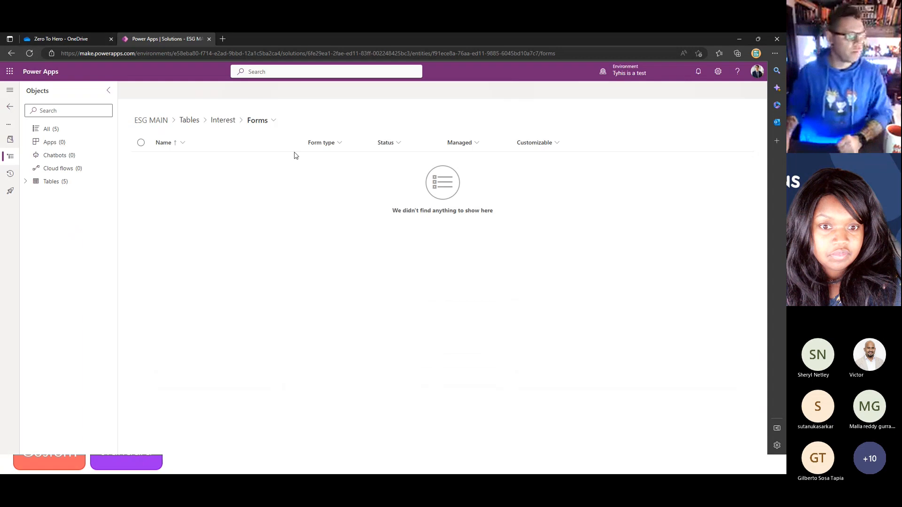
pyautogui.click(226, 120)
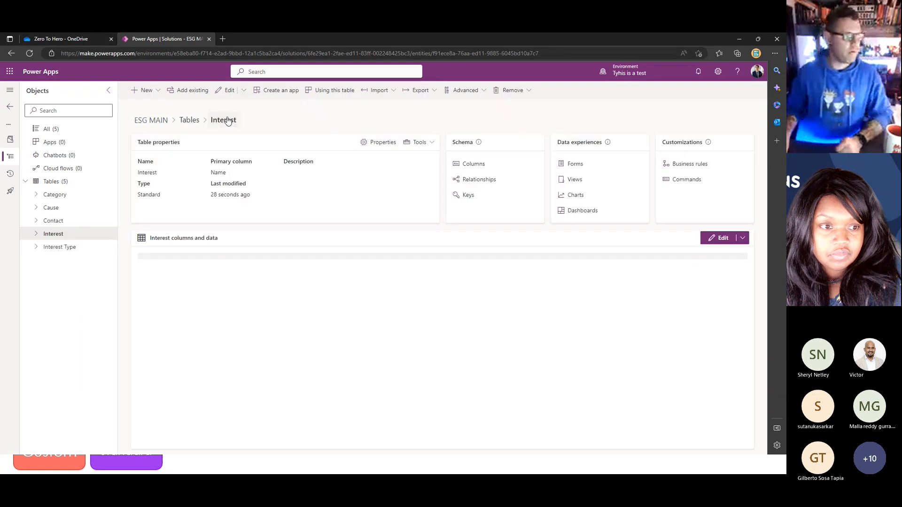
# Add a Lookup column named Contact to the Interest table, related to the Contact table, and save it.
pyautogui.click(471, 166)
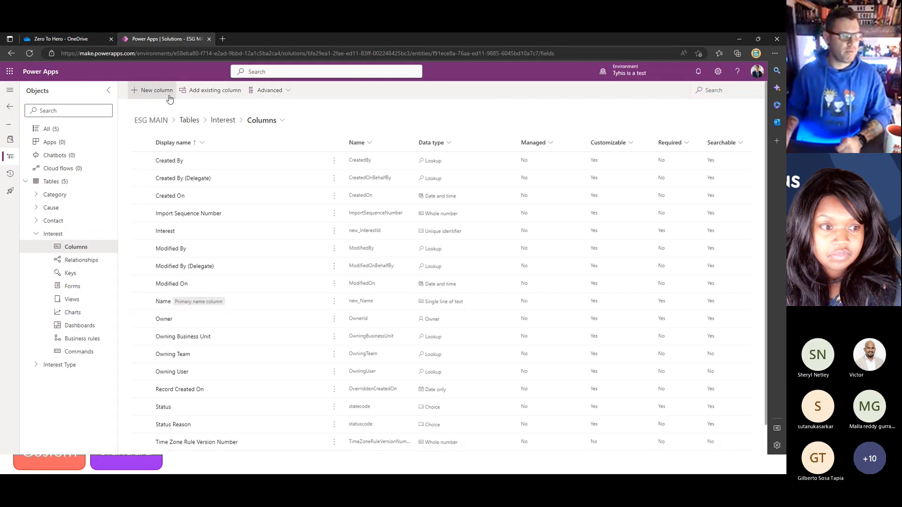
pyautogui.click(164, 95)
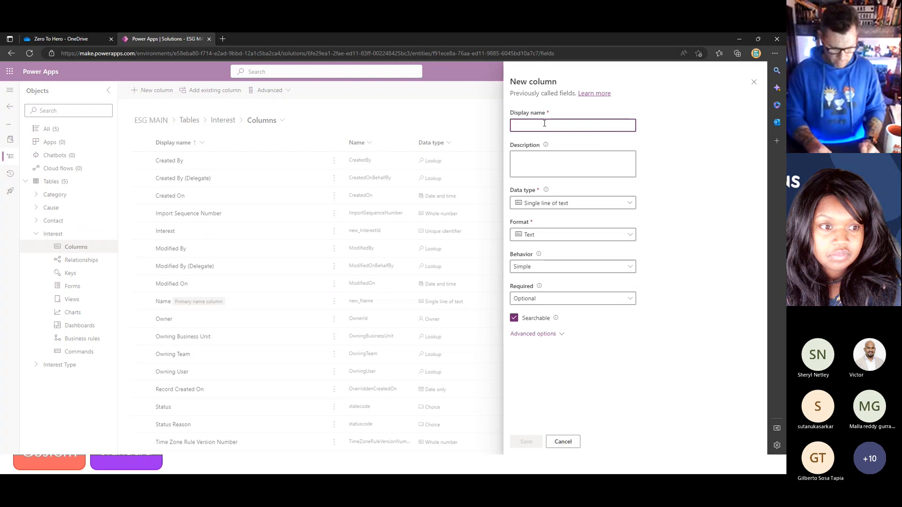
pyautogui.write('Contact')
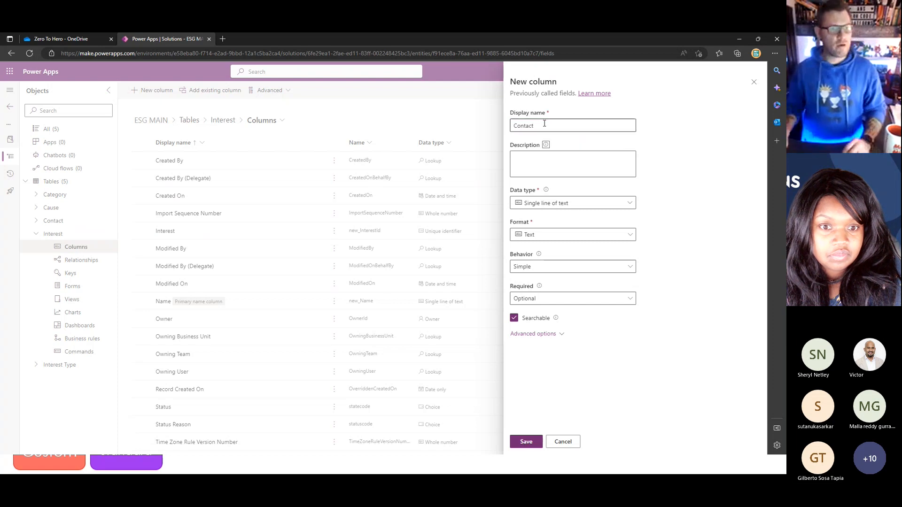
pyautogui.click(569, 205)
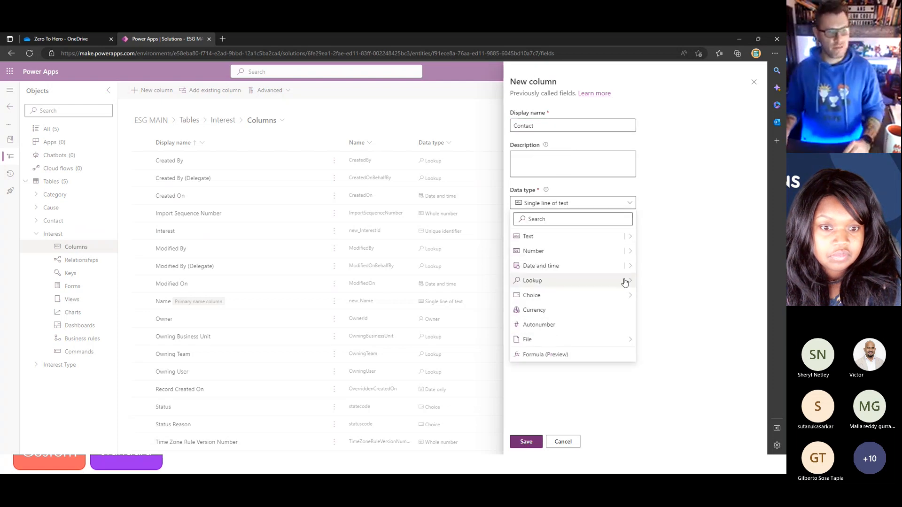
pyautogui.click(652, 282)
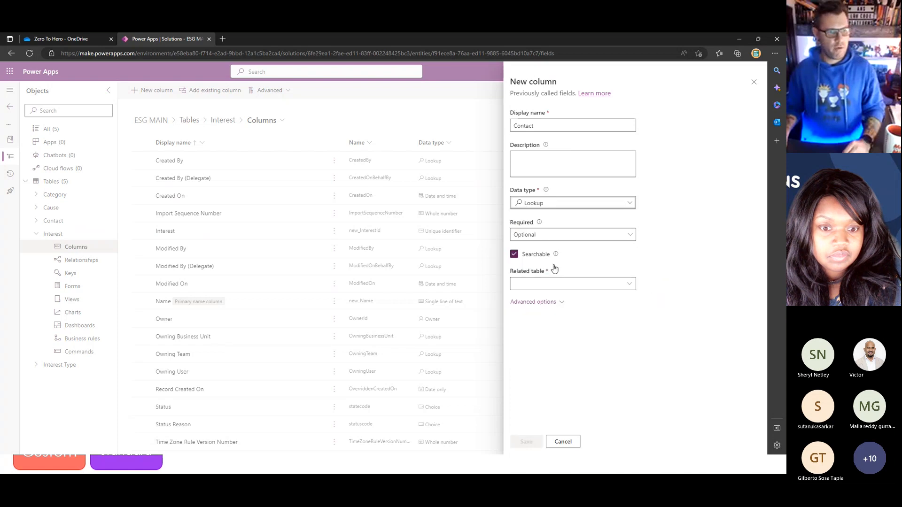
pyautogui.click(563, 282)
pyautogui.write('cont')
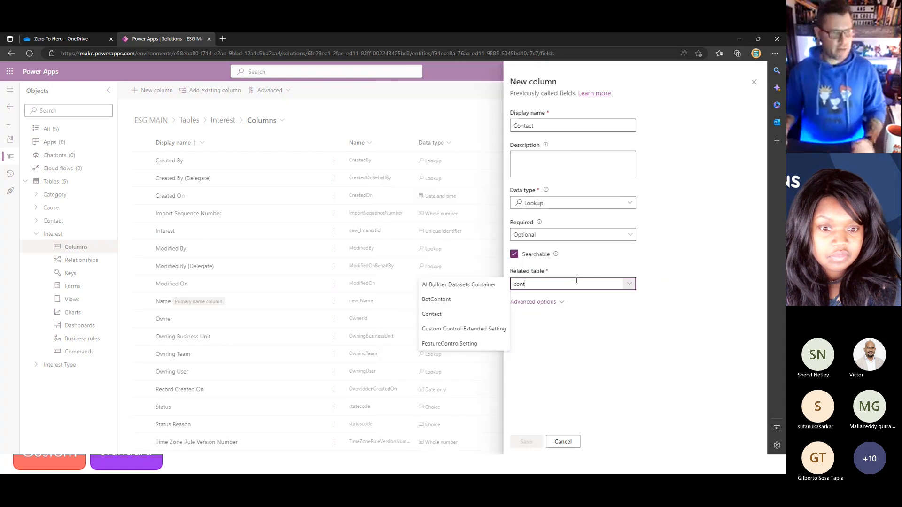
pyautogui.click(456, 315)
pyautogui.click(526, 440)
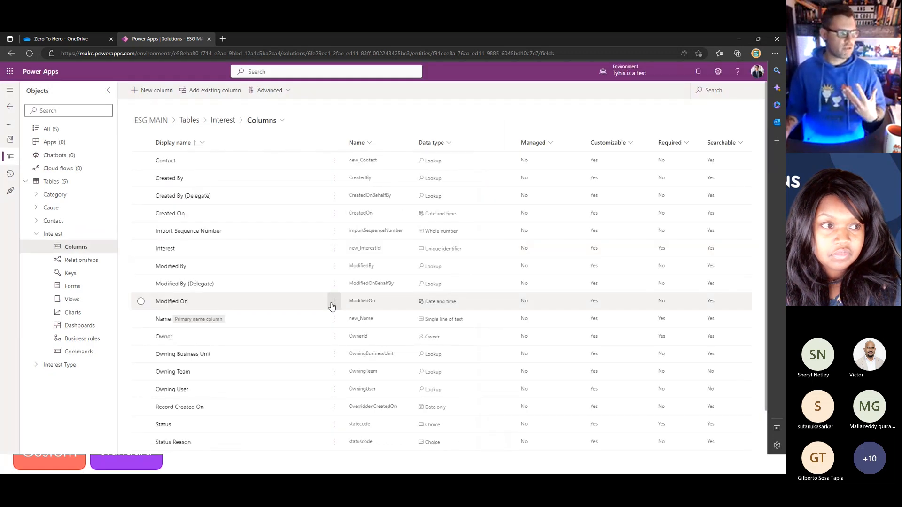
# Change the Interest table's primary Name column to the Autonumber data type with a seed value of 2000, and save it.
pyautogui.click(163, 319)
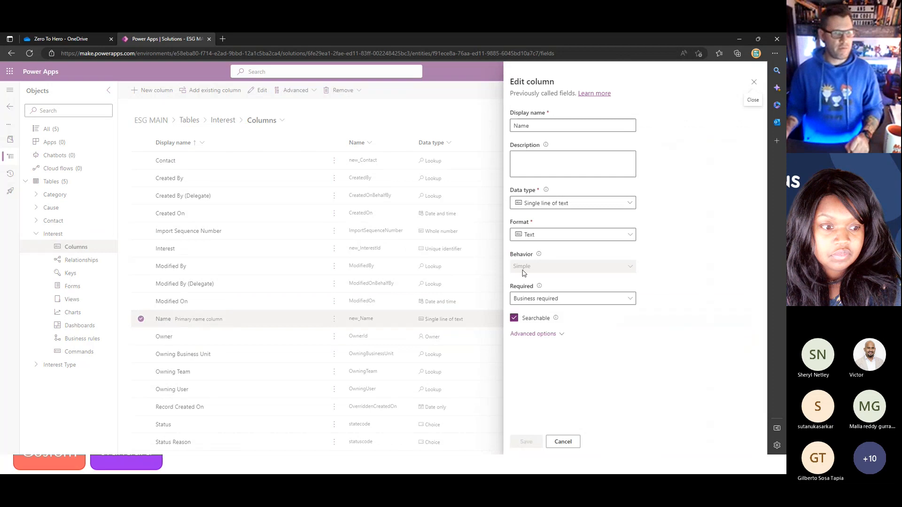
pyautogui.click(548, 210)
pyautogui.click(539, 227)
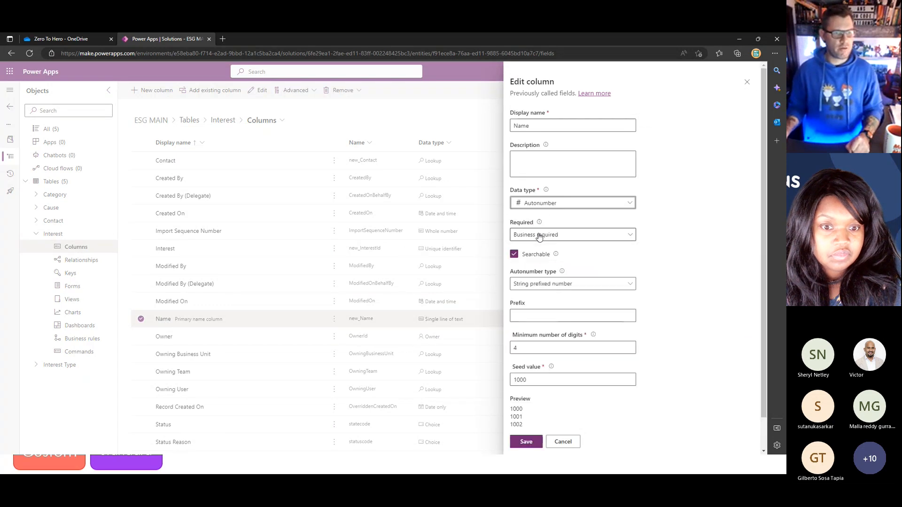
pyautogui.doubleClick(519, 379)
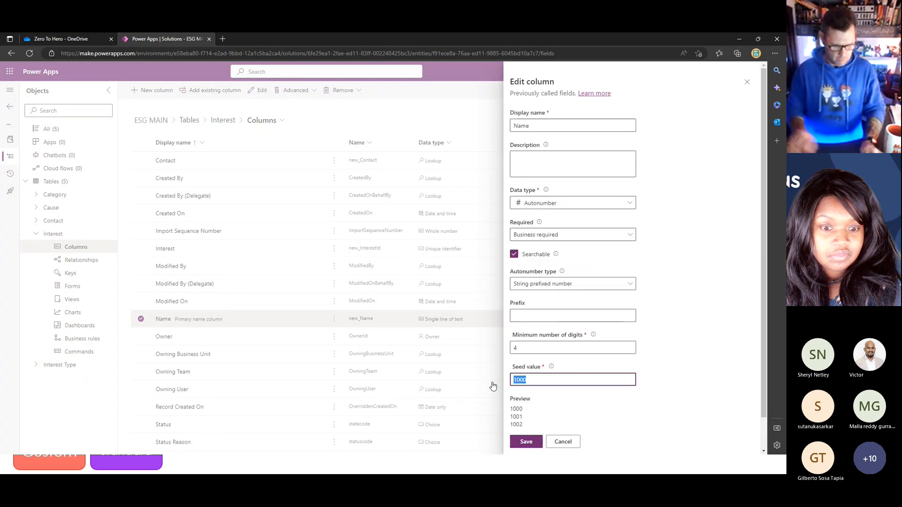
pyautogui.write('2000')
pyautogui.press('Tab')
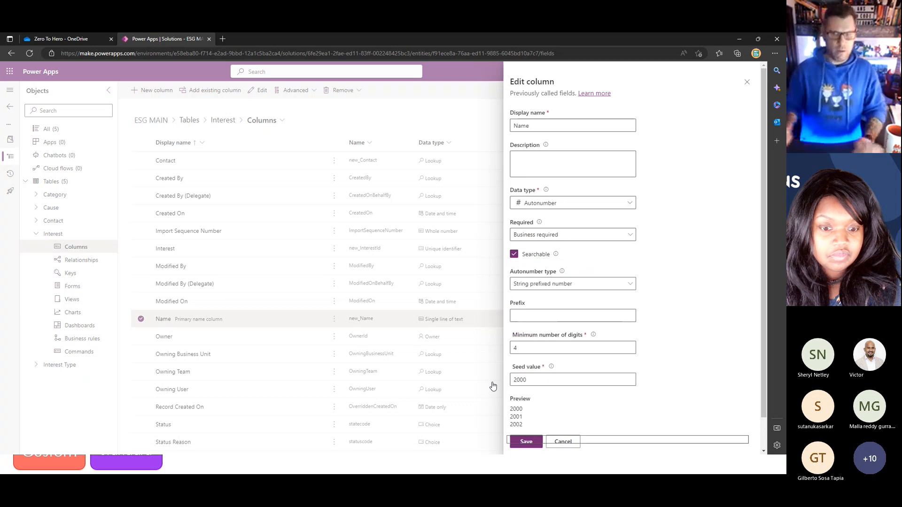
pyautogui.click(529, 443)
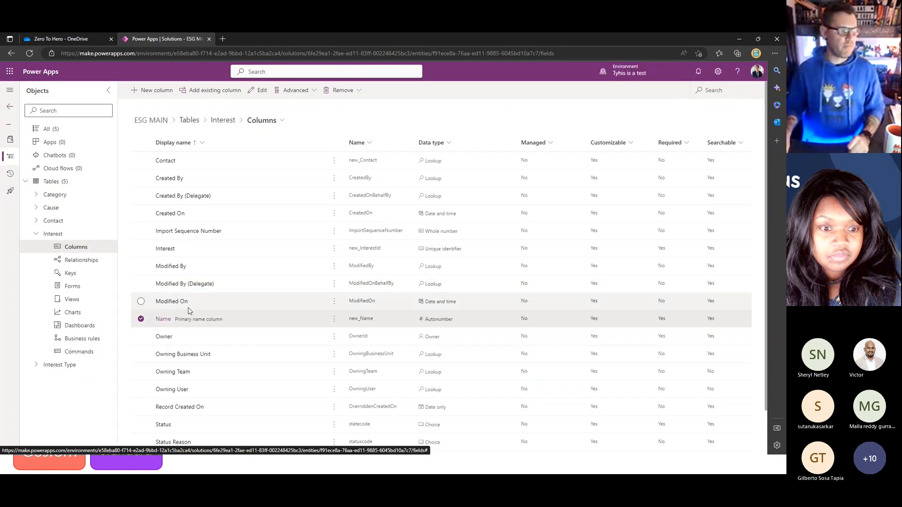
# Check the headers in the Interest workbook in Excel, and add and save a Lookup column named Cause on the Interest table, related to the Cause table.
pyautogui.click(141, 319)
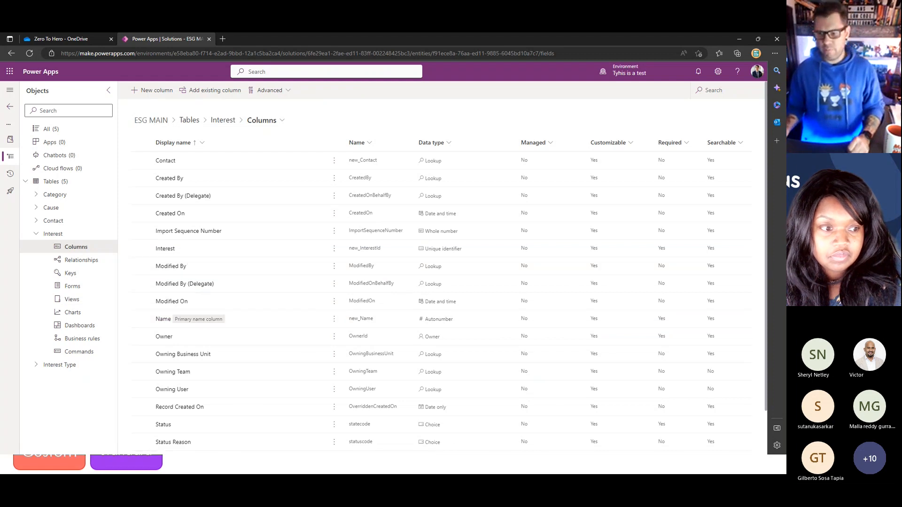
pyautogui.hotkey('alt', 'Tab')
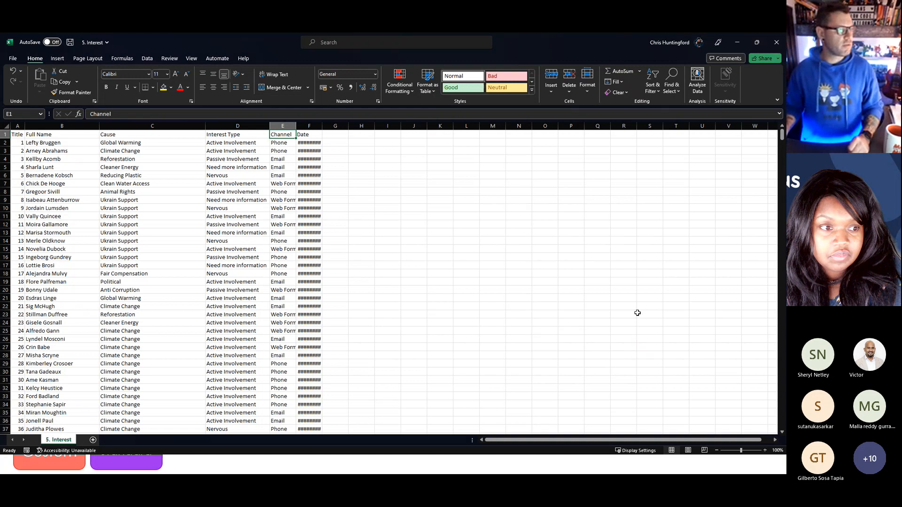
pyautogui.click(71, 136)
pyautogui.click(117, 137)
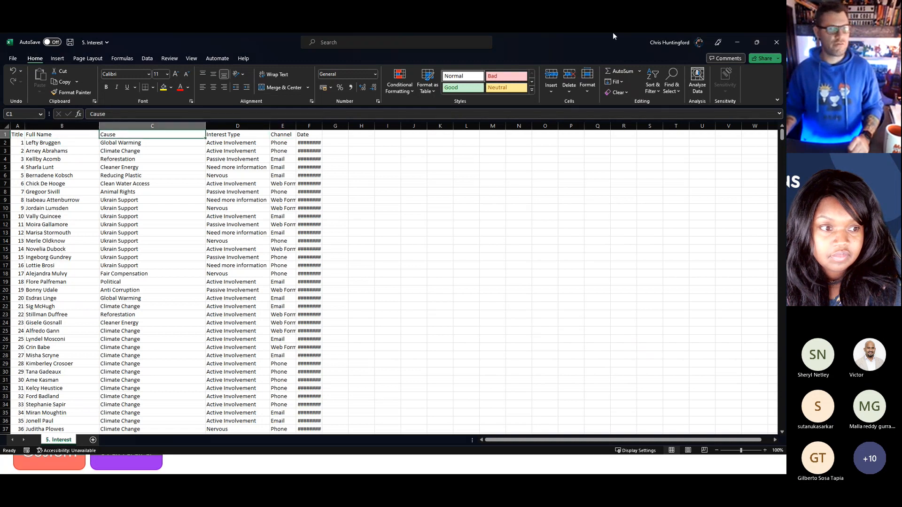
pyautogui.hotkey('alt', 'Tab')
pyautogui.click(172, 92)
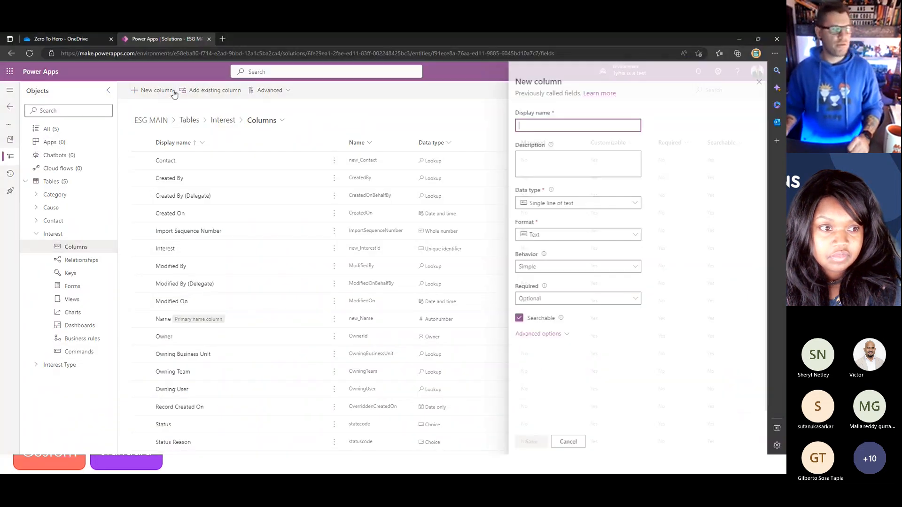
pyautogui.write('Cause')
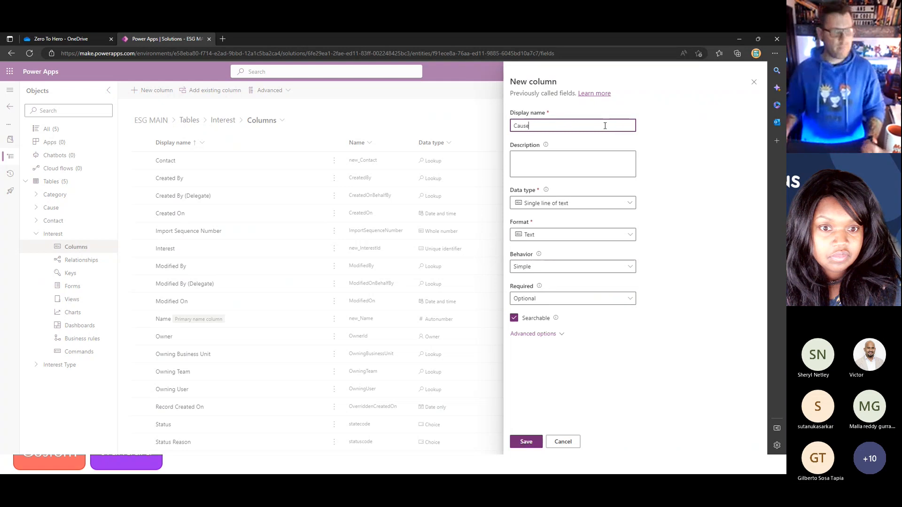
pyautogui.click(578, 204)
pyautogui.moveTo(549, 282)
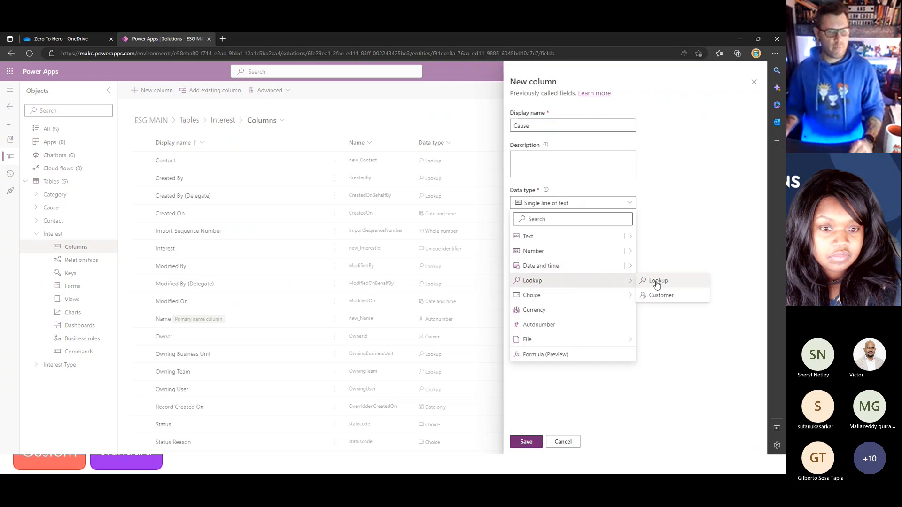
pyautogui.click(656, 283)
pyautogui.click(571, 284)
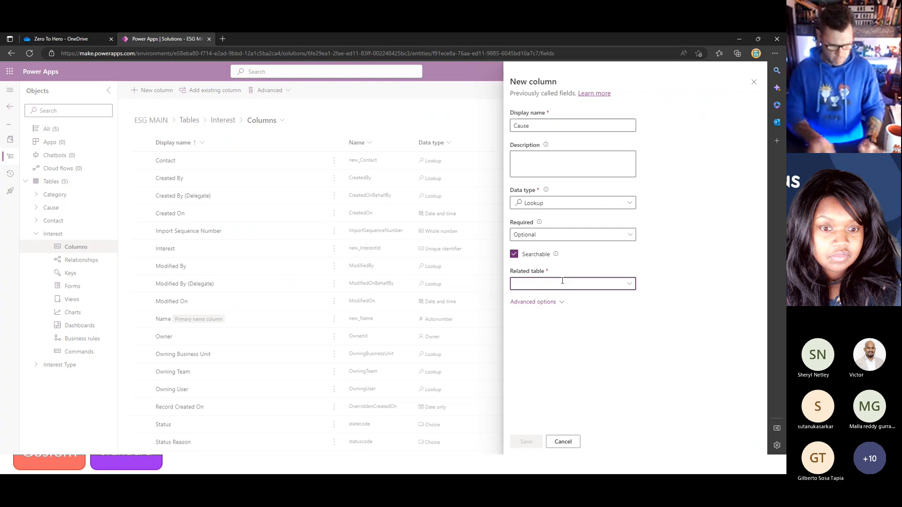
pyautogui.write('cause')
pyautogui.click(498, 285)
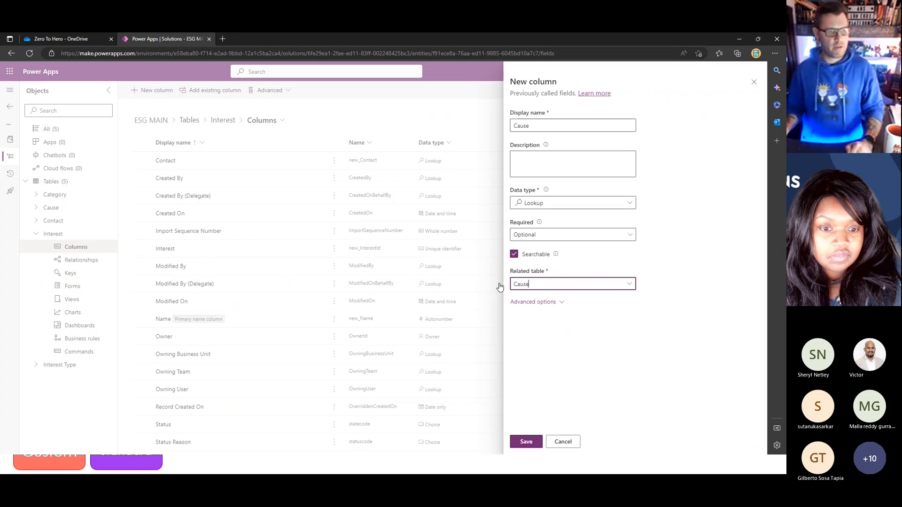
pyautogui.click(529, 444)
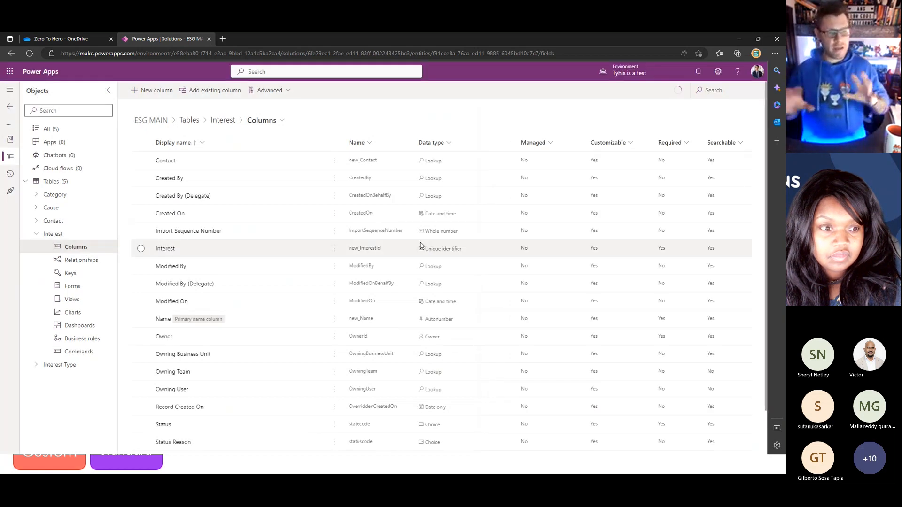
# Add a Lookup column named Interest Type to the Interest table, related to the Interest Type table, and save it.
pyautogui.click(165, 93)
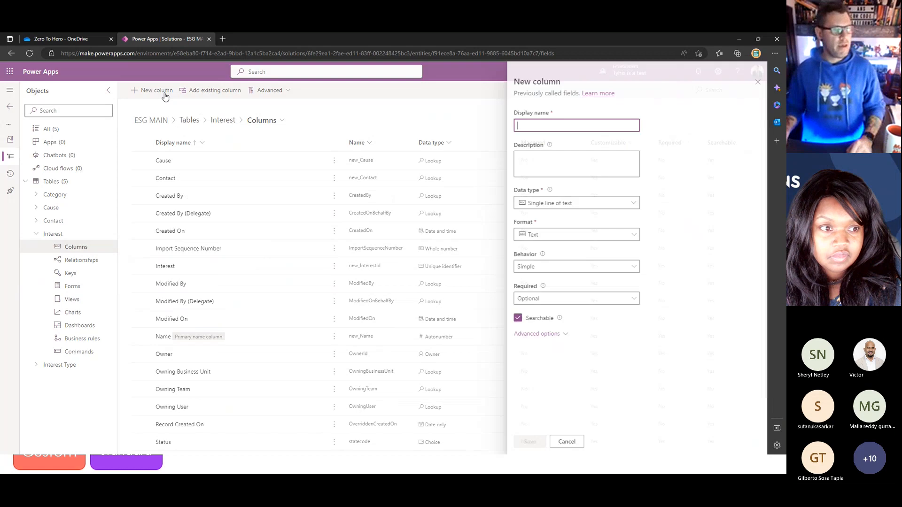
pyautogui.write('Interes')
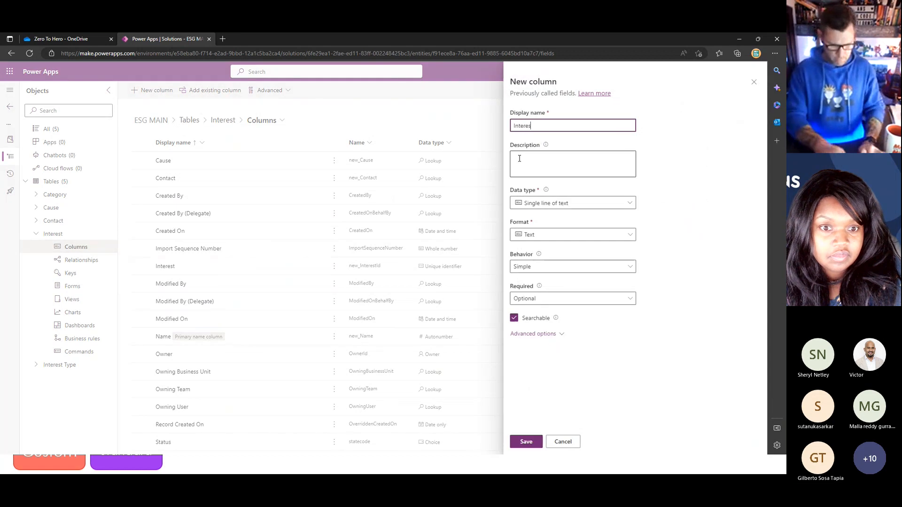
pyautogui.write('t Type')
pyautogui.press('Tab')
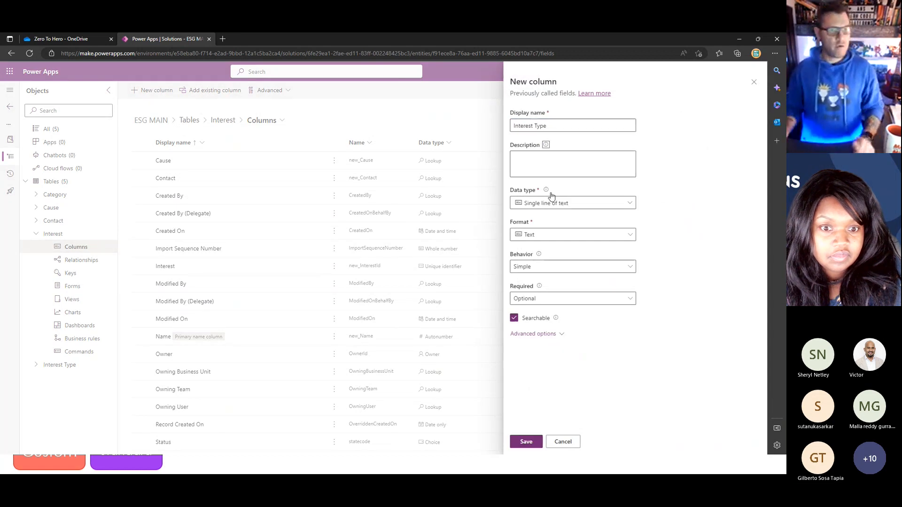
pyautogui.click(560, 303)
pyautogui.click(566, 234)
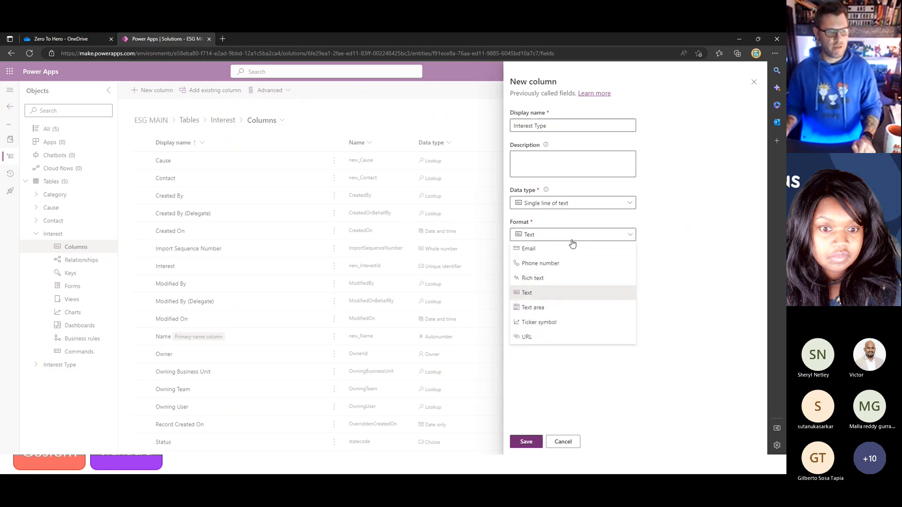
pyautogui.click(569, 202)
pyautogui.moveTo(623, 282)
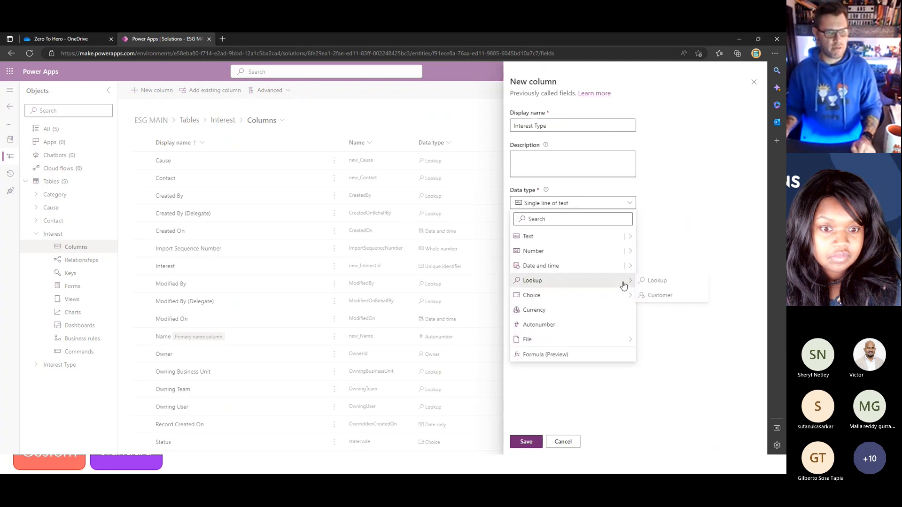
pyautogui.click(656, 281)
pyautogui.click(561, 283)
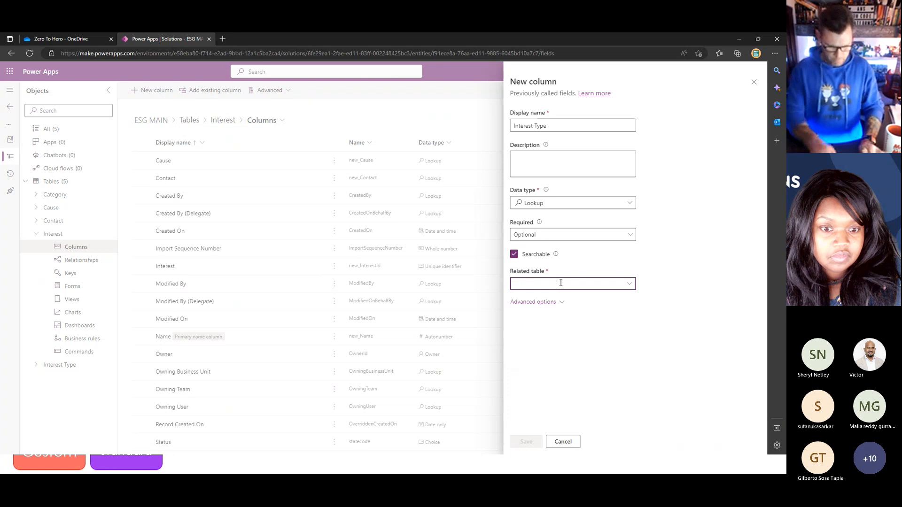
pyautogui.write('interest')
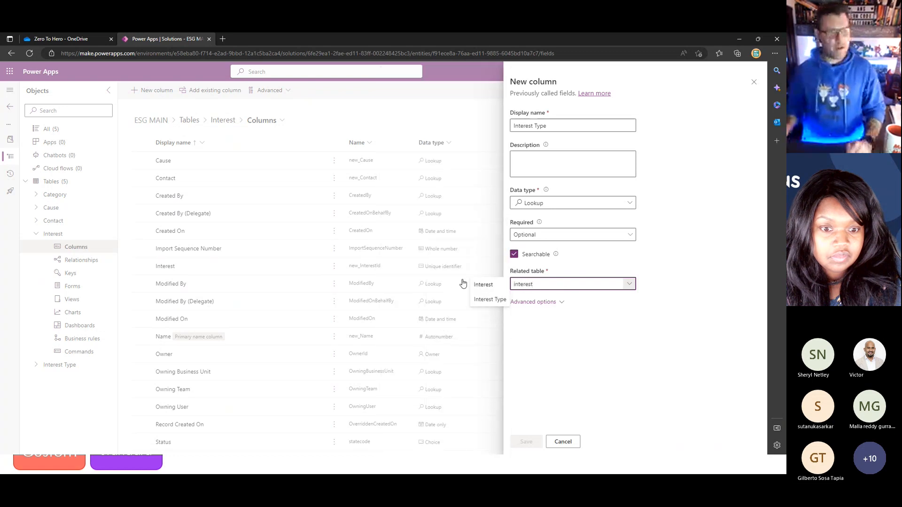
pyautogui.click(488, 299)
pyautogui.click(529, 442)
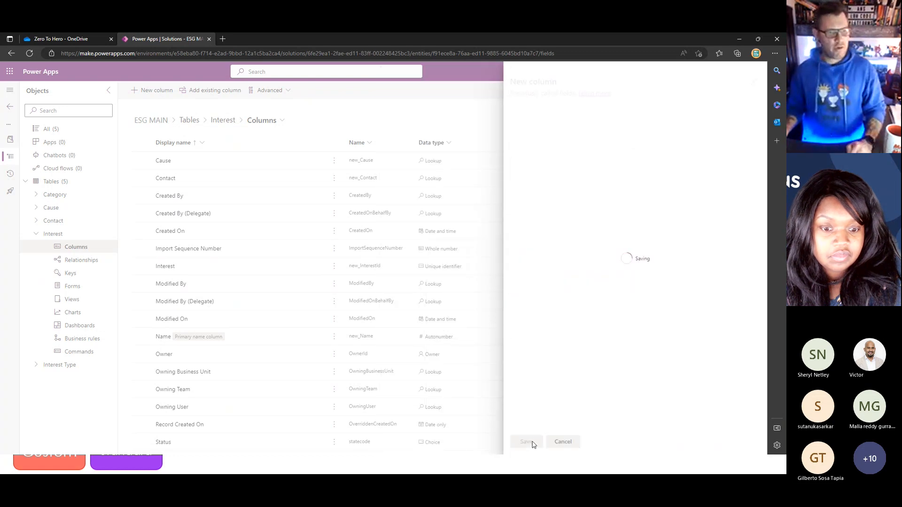
# Check the Channel and Date headers in the Excel workbook, and add and save a column named Date with Date only format on the Interest table.
pyautogui.moveTo(512, 44); pyautogui.dragTo(475, 33)
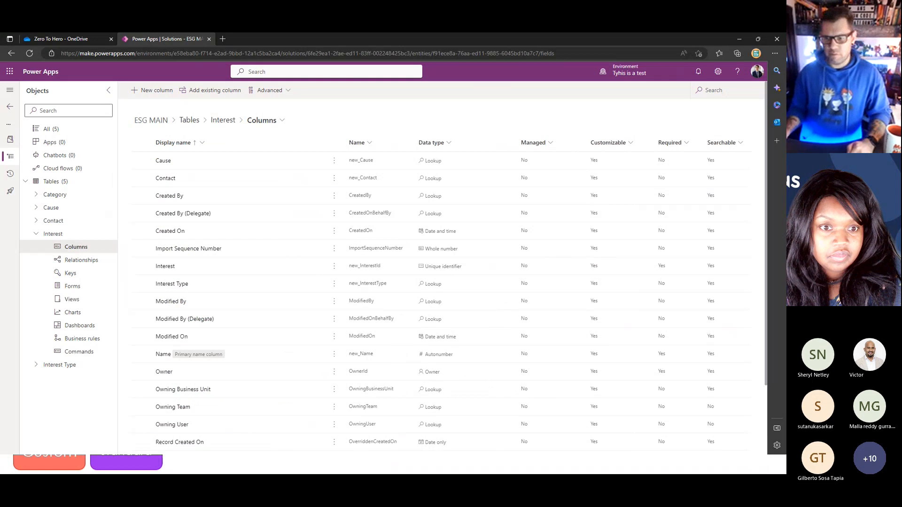
pyautogui.hotkey('alt', 'Tab')
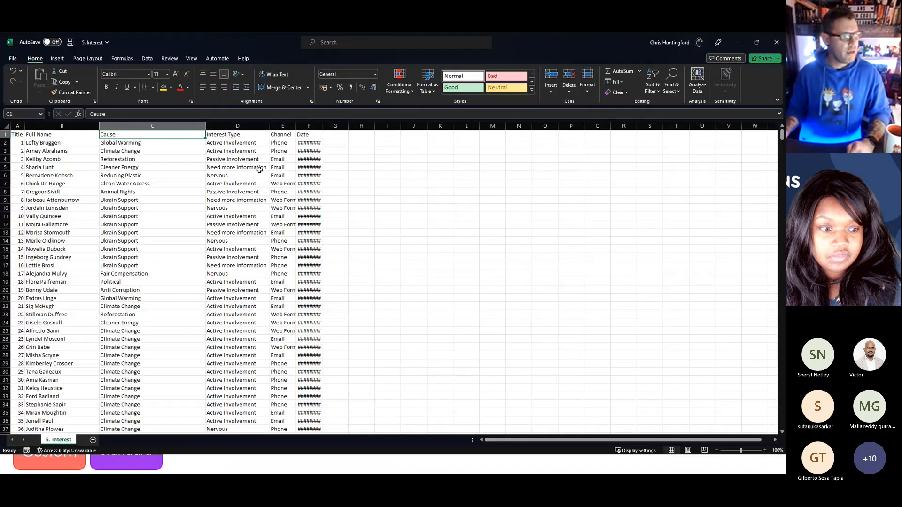
pyautogui.click(273, 136)
pyautogui.click(308, 136)
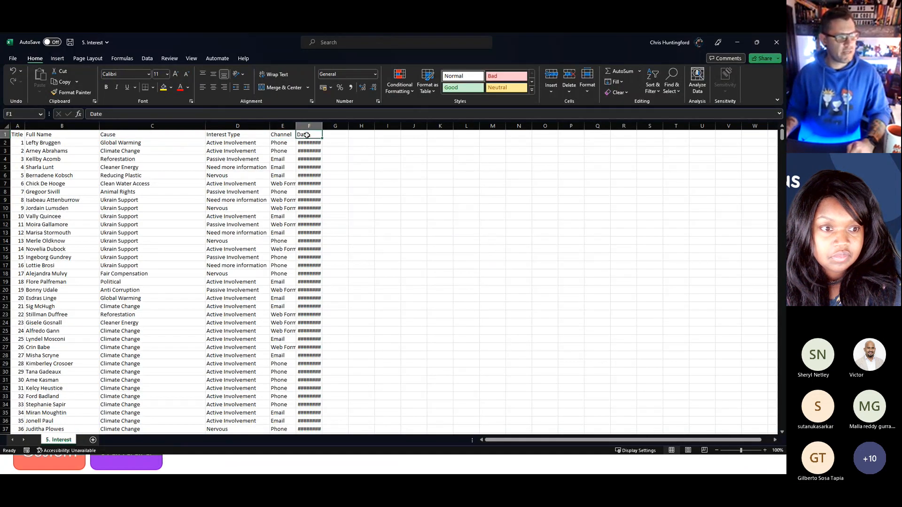
pyautogui.click(739, 43)
pyautogui.click(155, 90)
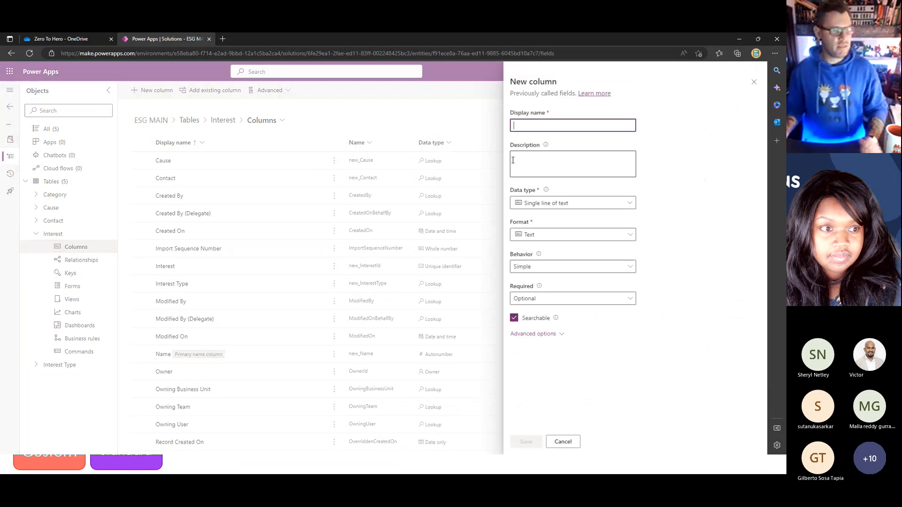
pyautogui.write('Date')
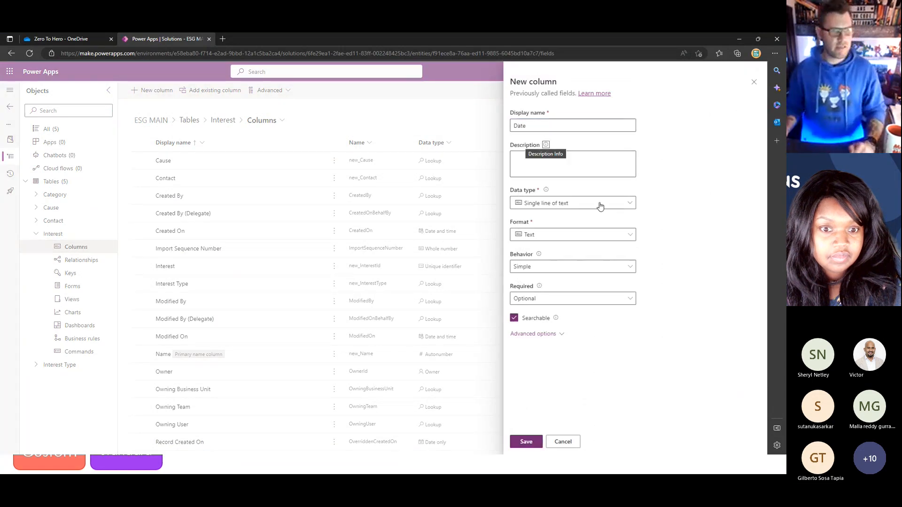
pyautogui.click(600, 206)
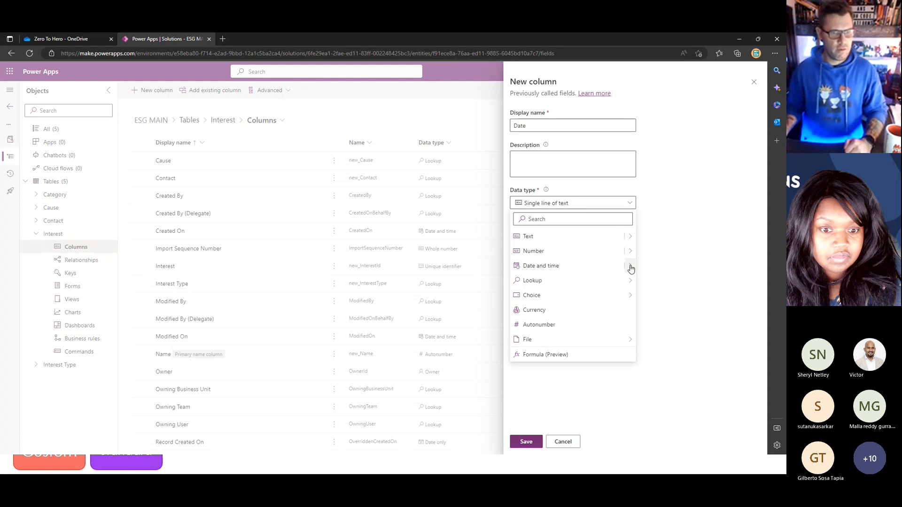
pyautogui.moveTo(630, 269)
pyautogui.click(650, 282)
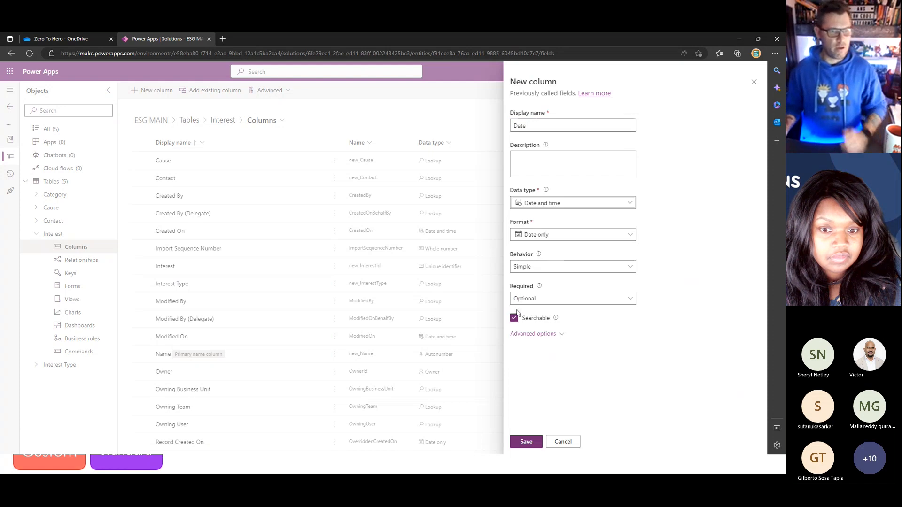
pyautogui.click(526, 442)
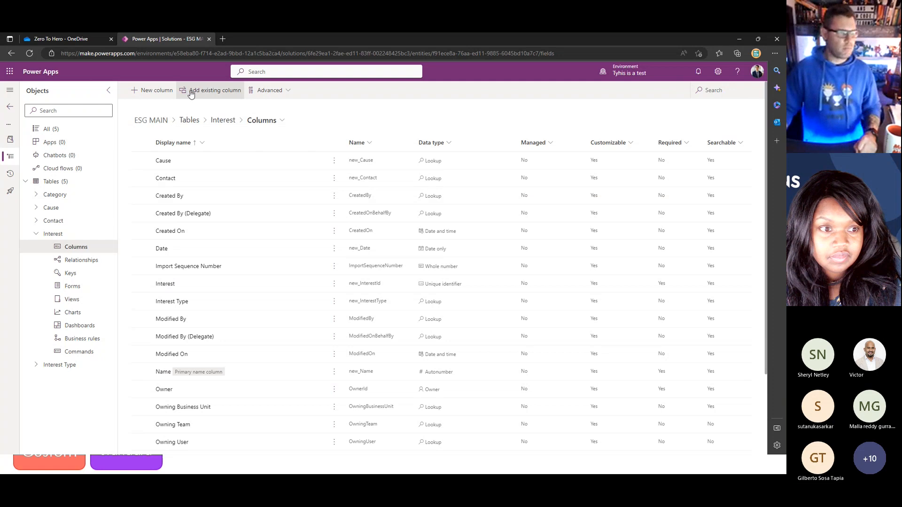
# Start a new Interest table column named Channel with the Choice data type, keeping it synced with a global choice.
pyautogui.click(166, 96)
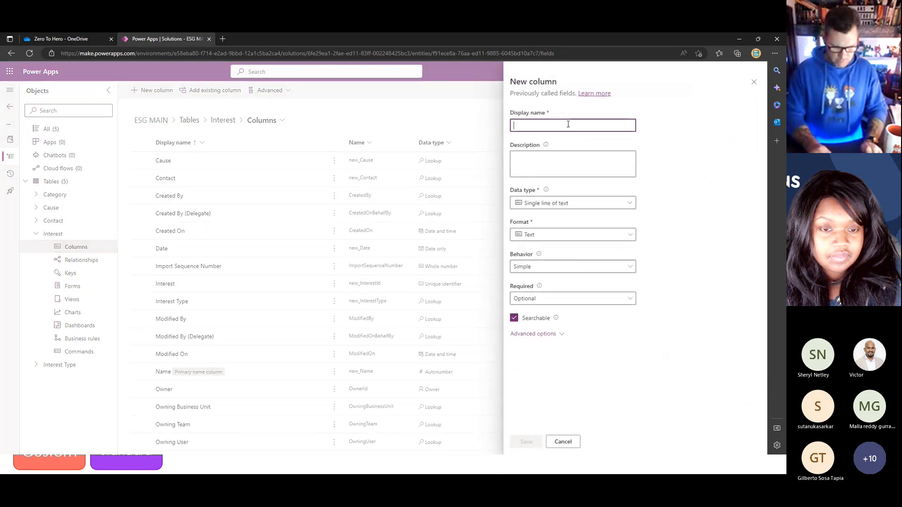
pyautogui.write('Channel')
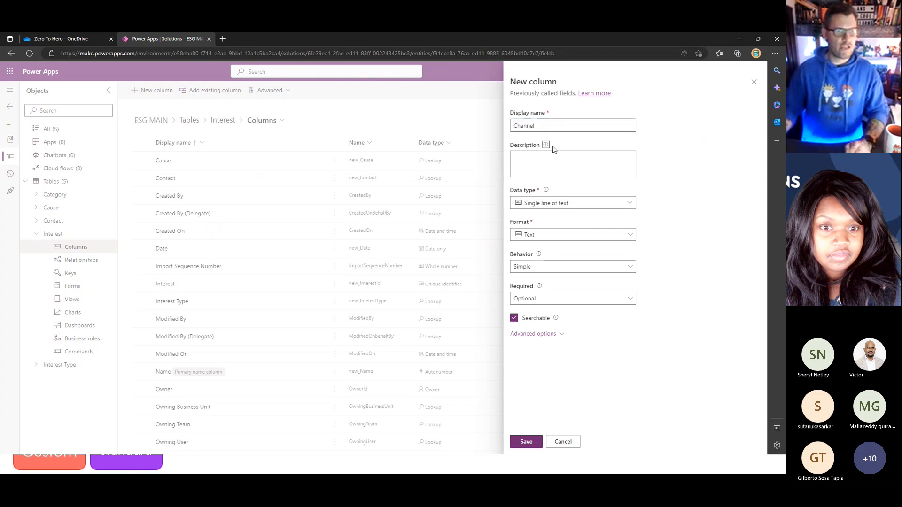
pyautogui.click(590, 205)
pyautogui.moveTo(543, 297)
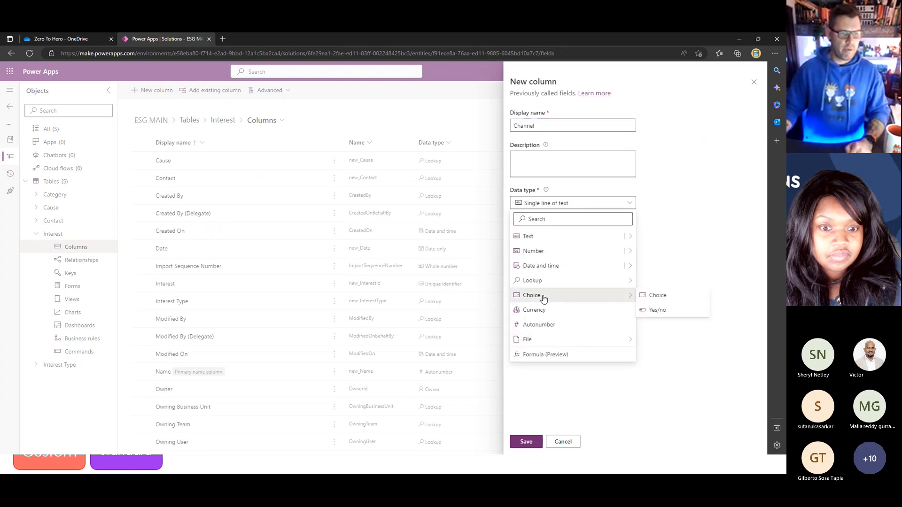
pyautogui.click(657, 296)
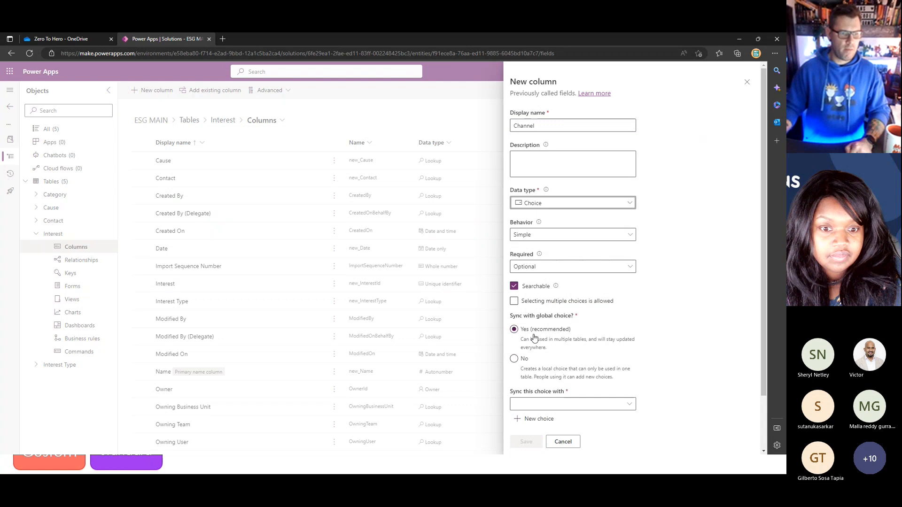
pyautogui.scroll(-2, 538, 355)
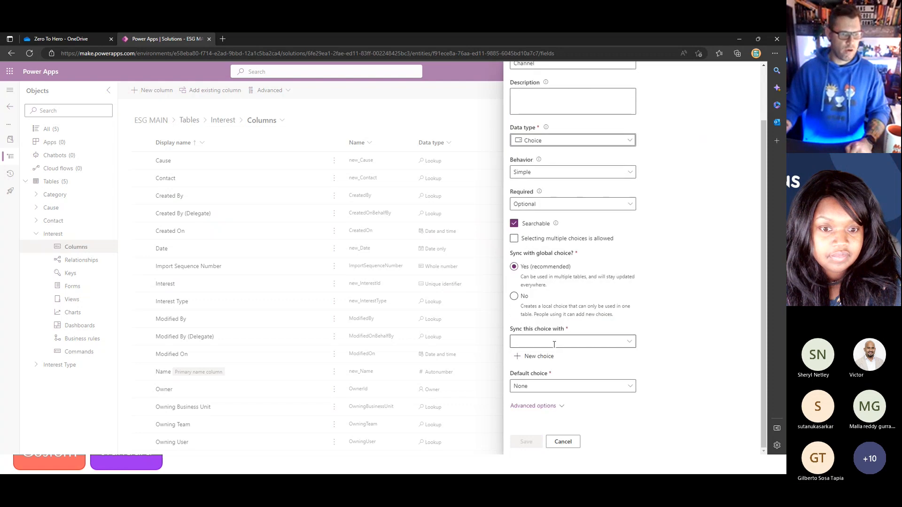
# Create a new global choice named Channel and label its first option Phone.
pyautogui.click(544, 356)
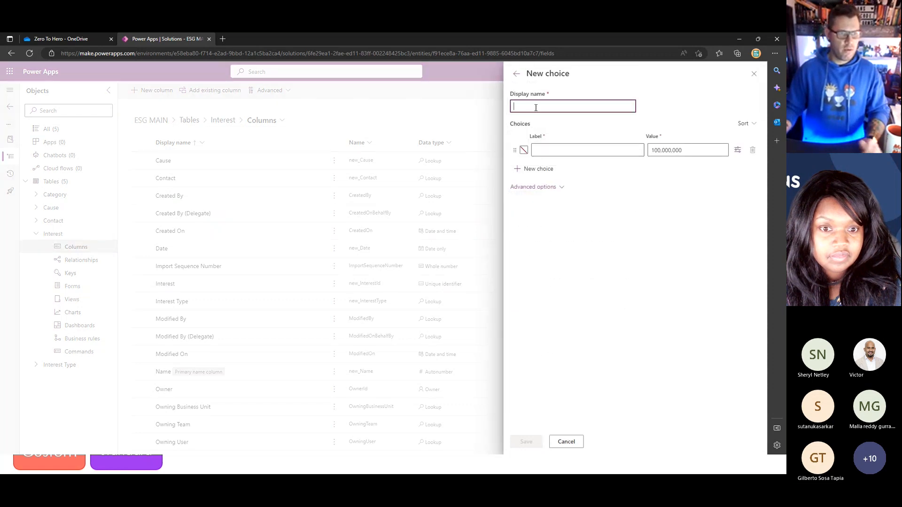
pyautogui.write('Channel')
pyautogui.press('Tab')
pyautogui.press('Tab')
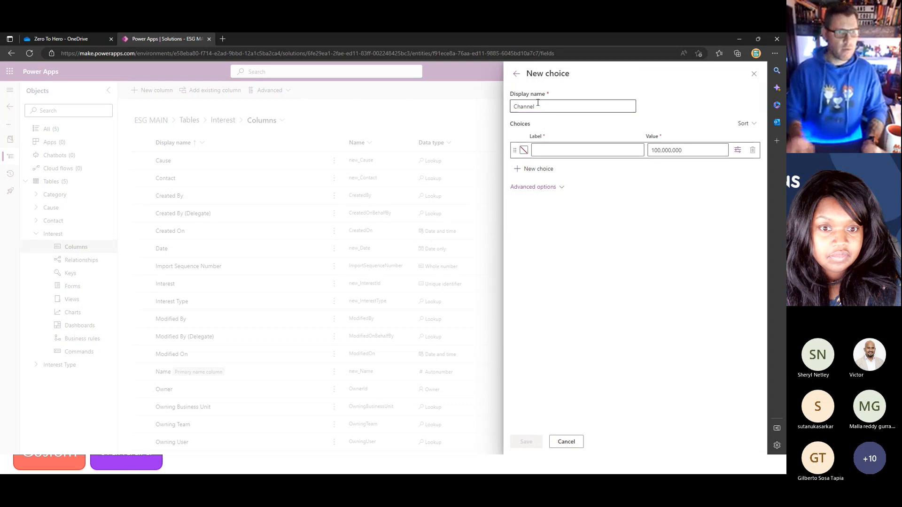
pyautogui.click(612, 149)
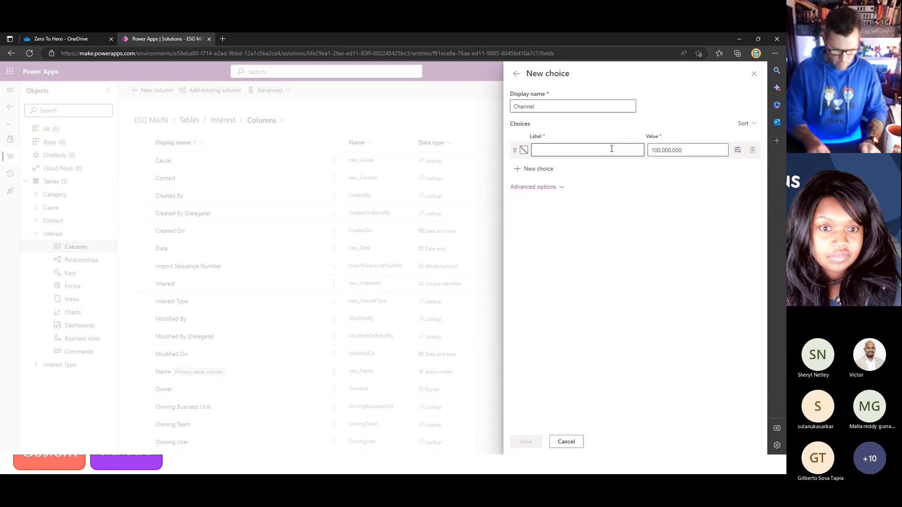
pyautogui.click(611, 149)
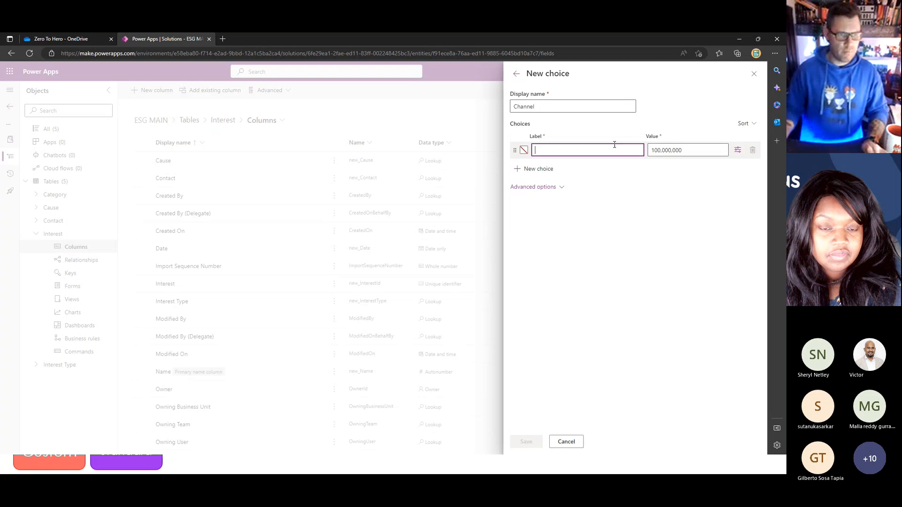
pyautogui.write('Phone')
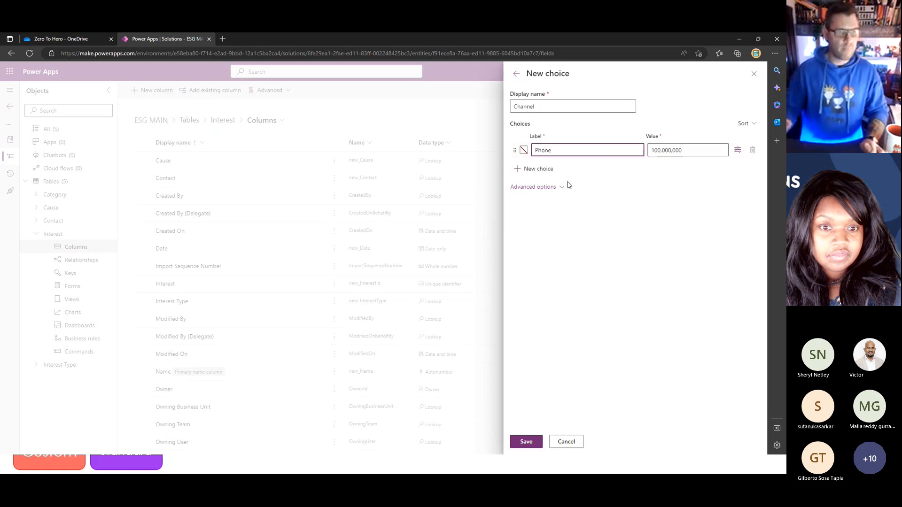
# Add the options Web Form, Email and Carrier Pigeon to the Channel choice and save it.
pyautogui.click(538, 169)
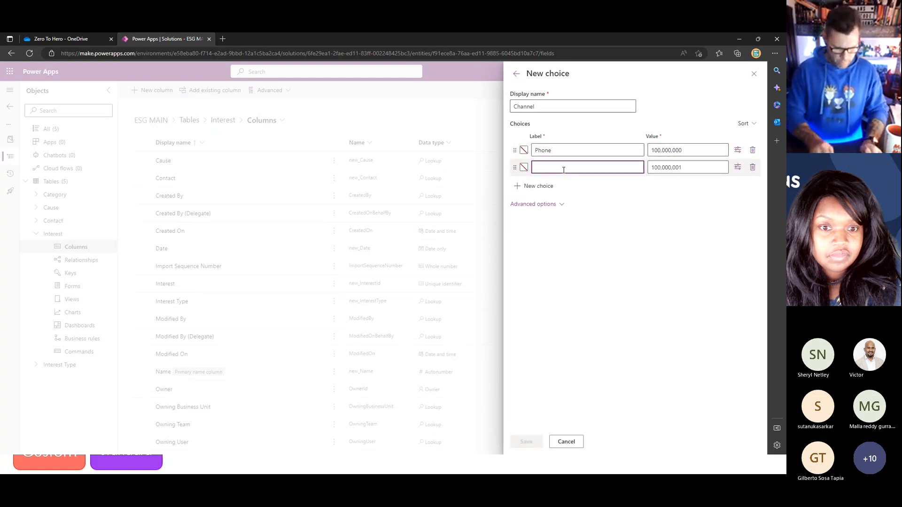
pyautogui.write('Web')
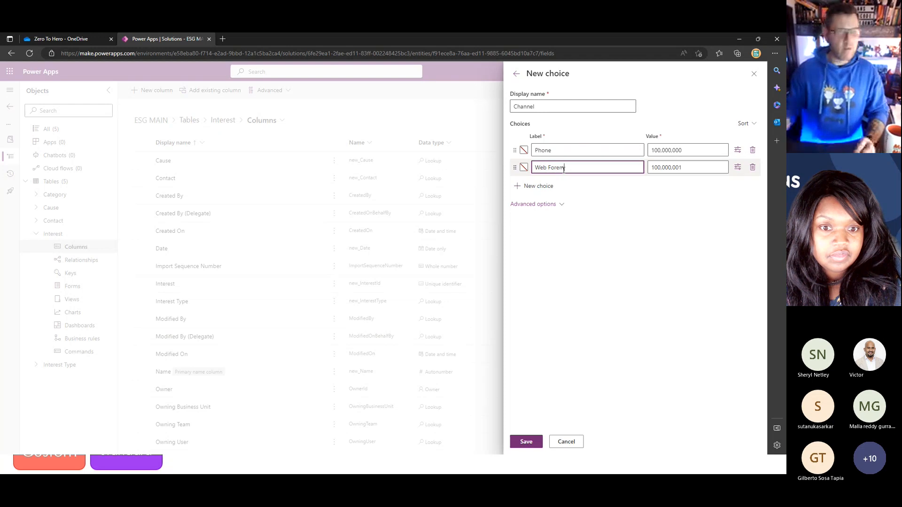
pyautogui.write(' Forem')
pyautogui.press('BackSpace')
pyautogui.press('BackSpace')
pyautogui.write('m')
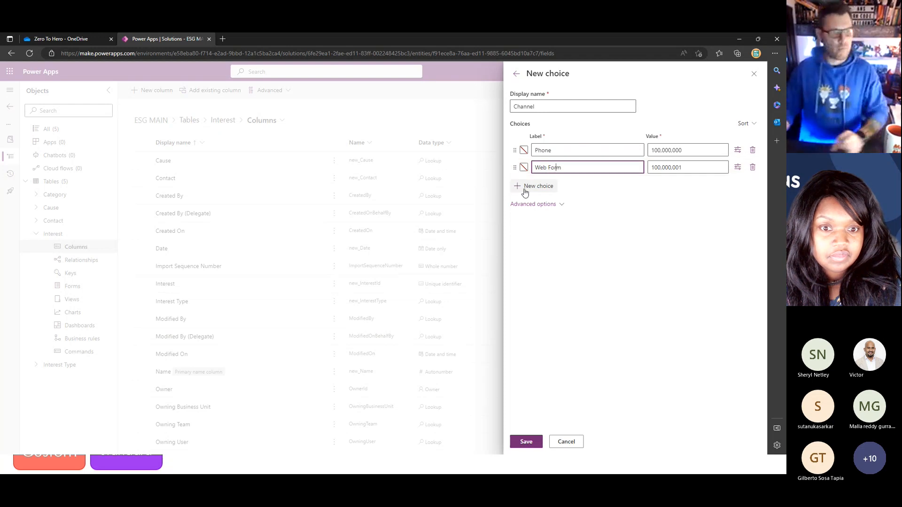
pyautogui.click(530, 186)
pyautogui.write('Email')
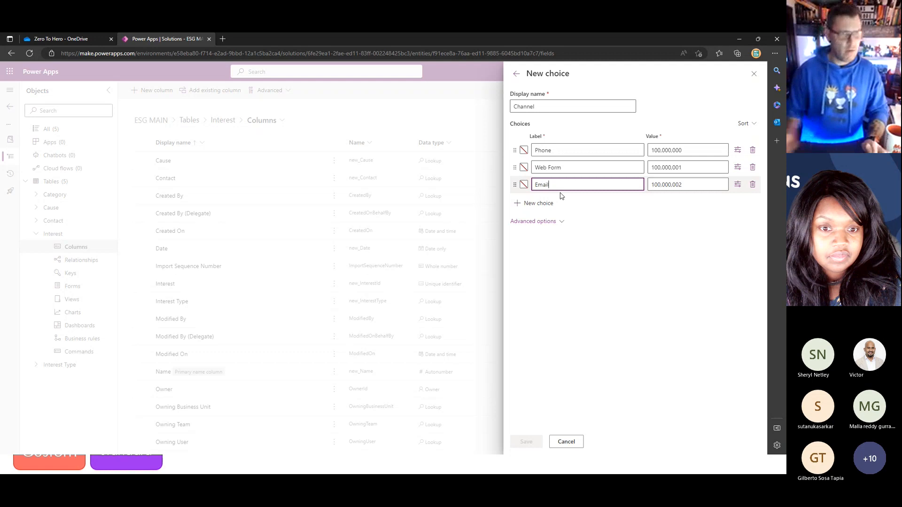
pyautogui.click(536, 203)
pyautogui.write('Carrier Pigeon')
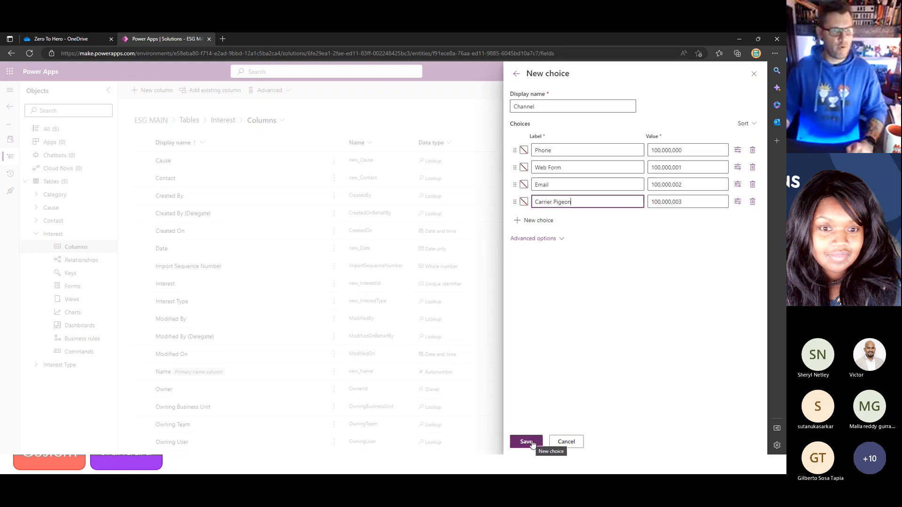
pyautogui.click(526, 442)
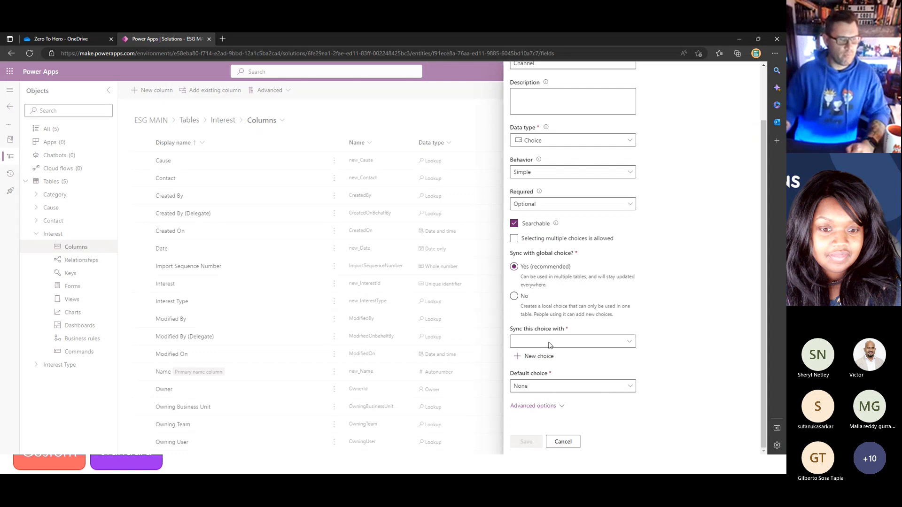
# Sync the new Channel column with the global choice Channel and save the column.
pyautogui.click(574, 340)
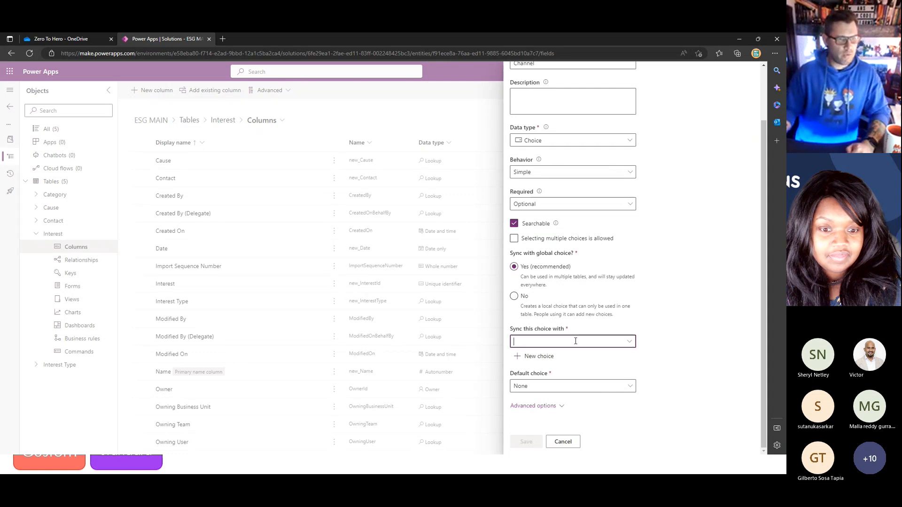
pyautogui.click(628, 341)
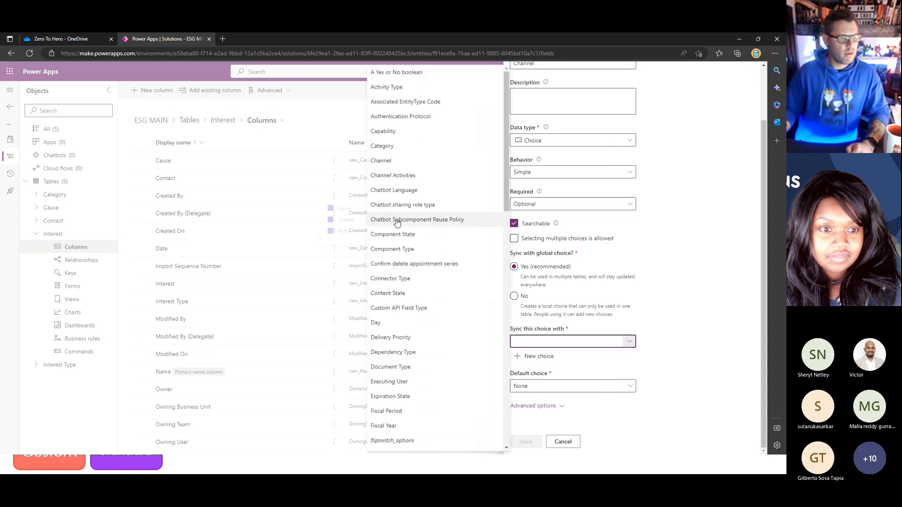
pyautogui.click(382, 161)
pyautogui.click(526, 441)
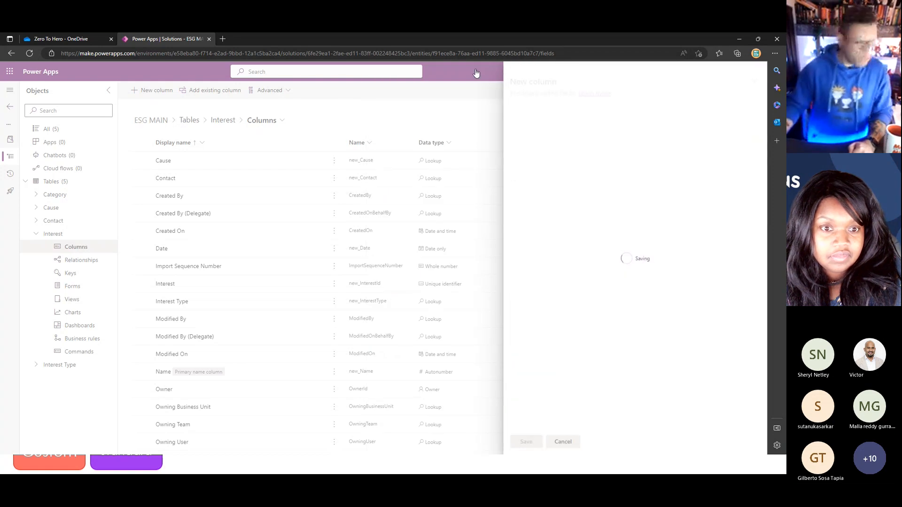
# Add the Cause, Channel, Date, Interest Type and Contact columns to the Interest table's main Information form, save it and leave the form editor.
pyautogui.click(230, 125)
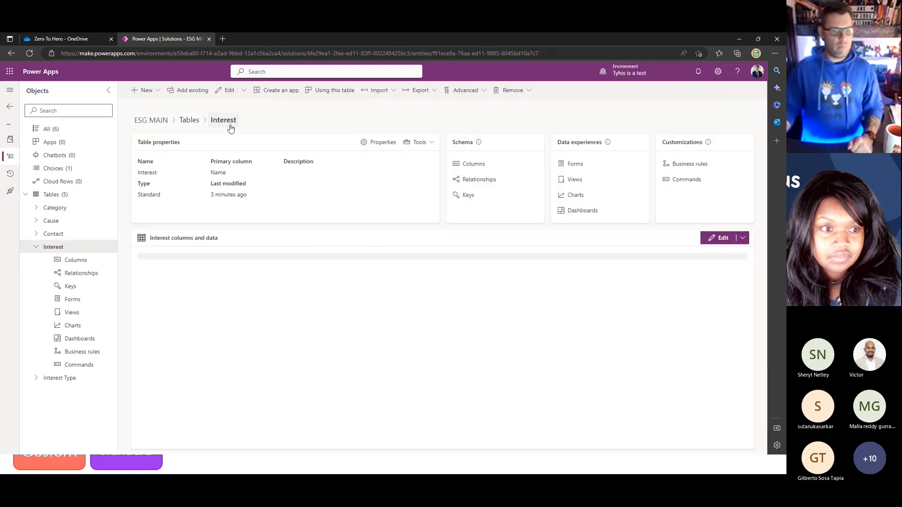
pyautogui.click(573, 165)
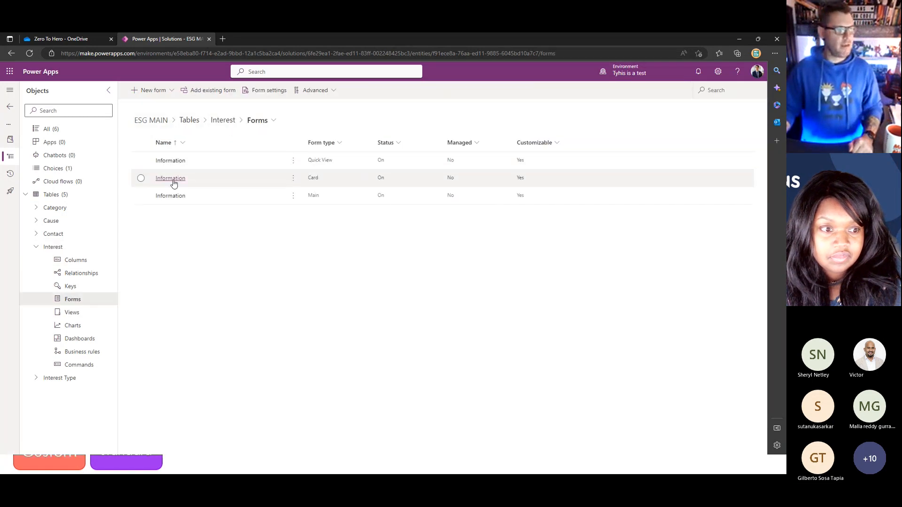
pyautogui.click(171, 195)
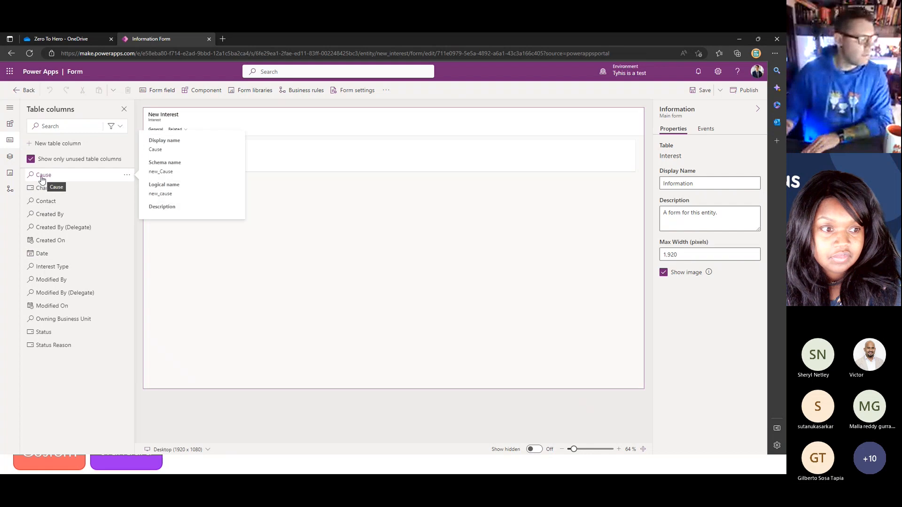
pyautogui.moveTo(41, 177); pyautogui.dragTo(213, 159)
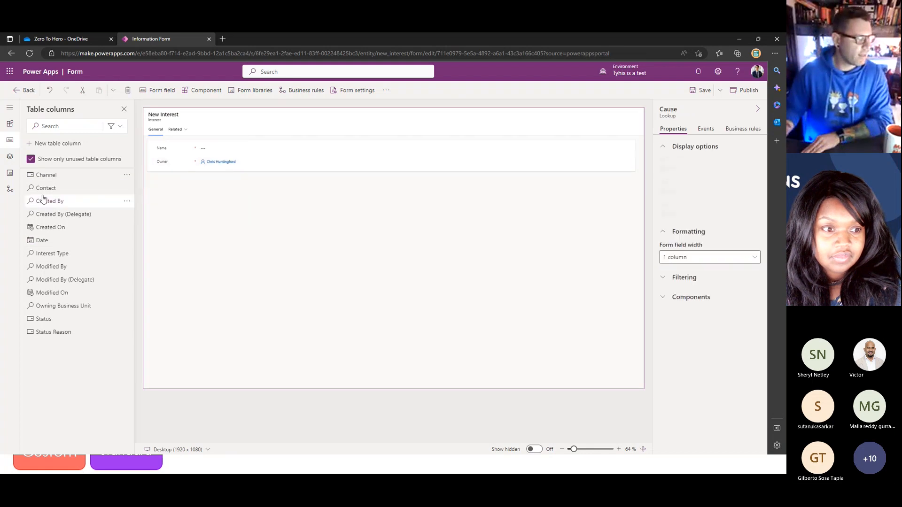
pyautogui.moveTo(46, 174); pyautogui.dragTo(180, 160)
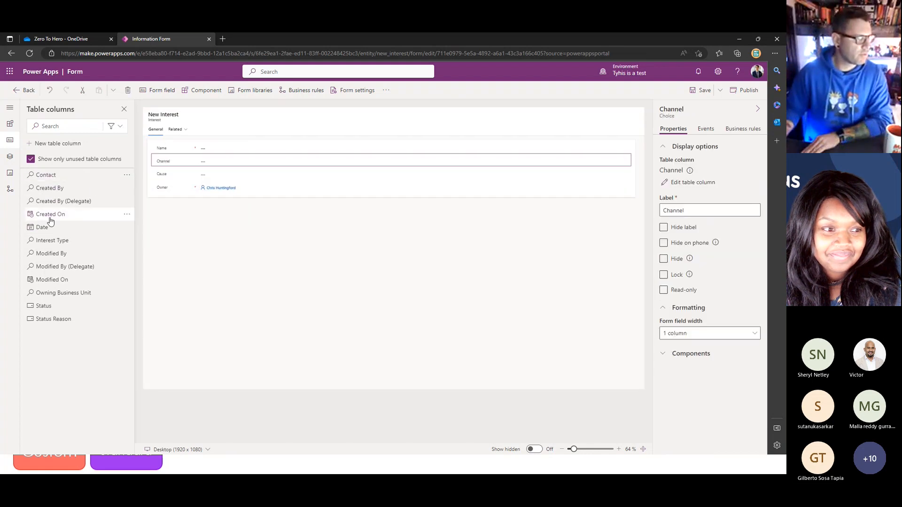
pyautogui.moveTo(40, 227); pyautogui.dragTo(181, 180)
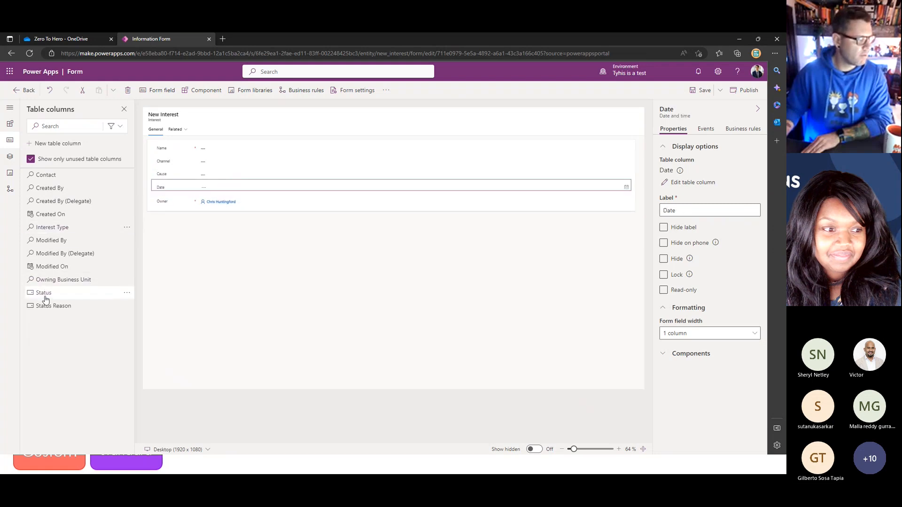
pyautogui.moveTo(66, 230); pyautogui.dragTo(182, 193)
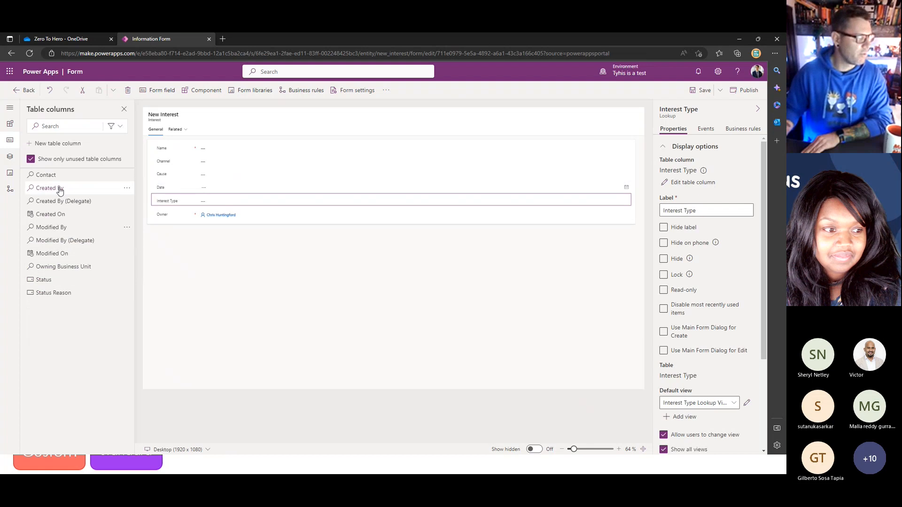
pyautogui.moveTo(49, 175); pyautogui.dragTo(195, 161)
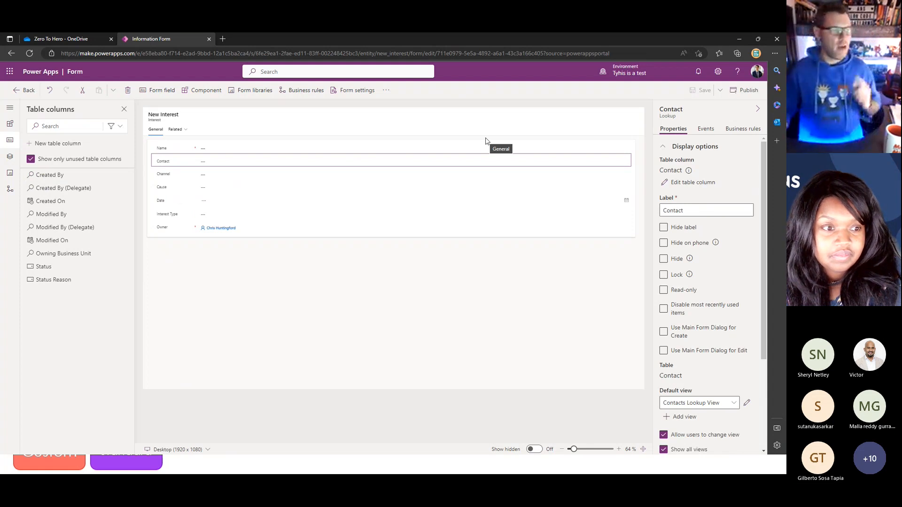
pyautogui.click(27, 90)
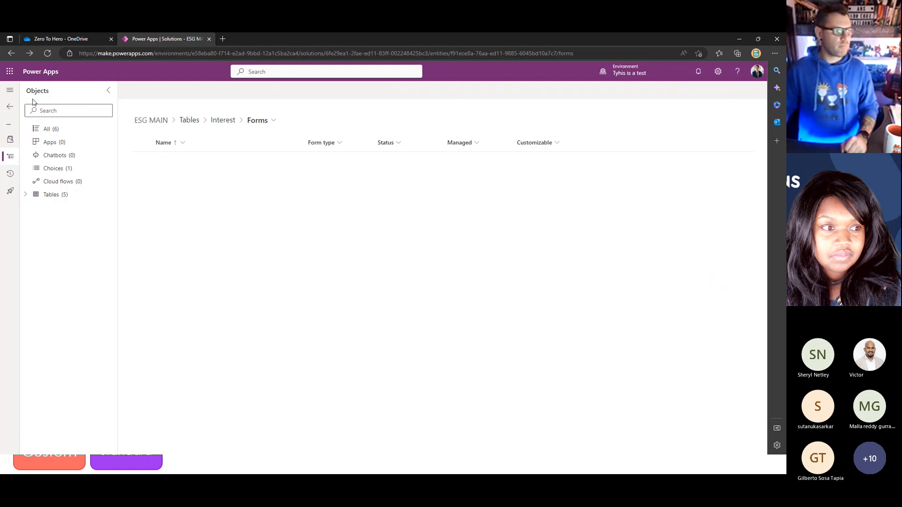
# Return to the Interest table overview and check the Import Layers slide behind the browser window for the remaining table.
pyautogui.click(234, 121)
pyautogui.moveTo(346, 39); pyautogui.dragTo(334, 274)
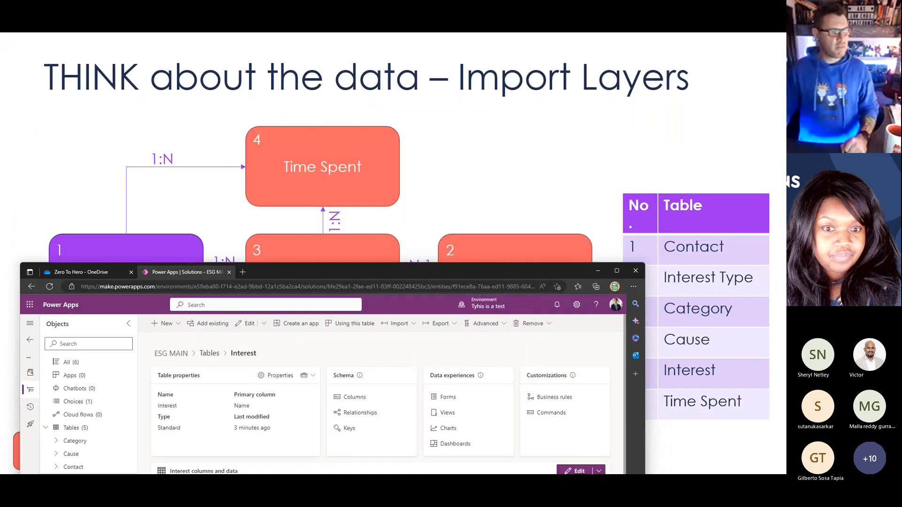
pyautogui.moveTo(484, 268); pyautogui.dragTo(503, 153)
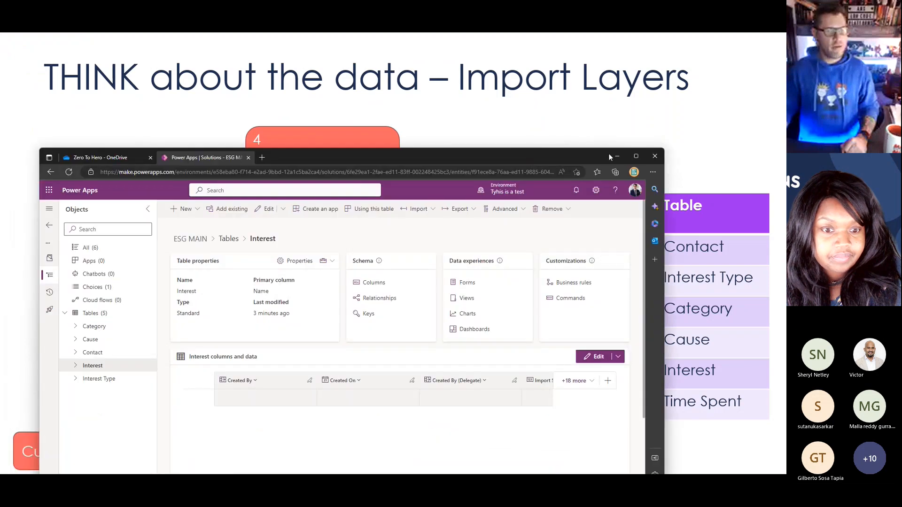
pyautogui.click(635, 156)
# Switch to Excel, open the 6. Time Spent workbook, widen the Date Contribution and Time contribution columns to read the headers, and return to Power Apps.
pyautogui.hotkey('alt', 'Tab')
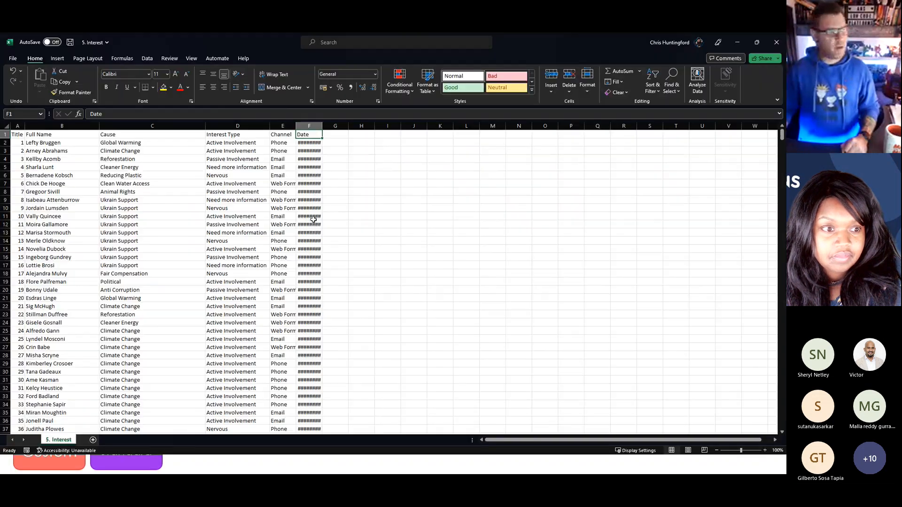
pyautogui.click(13, 59)
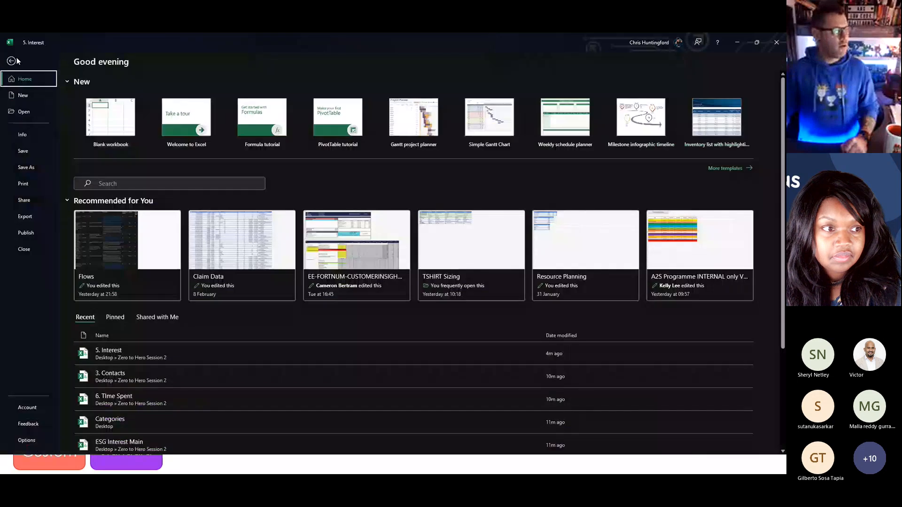
pyautogui.click(144, 400)
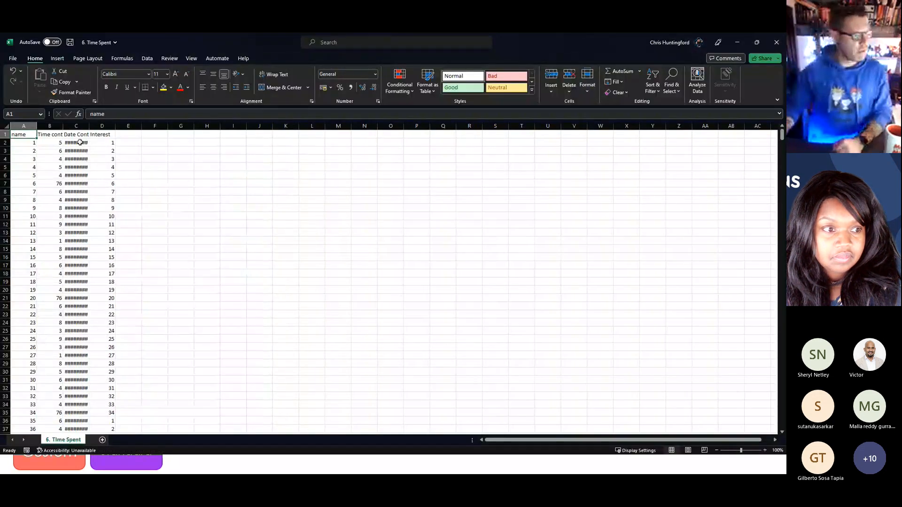
pyautogui.doubleClick(87, 125)
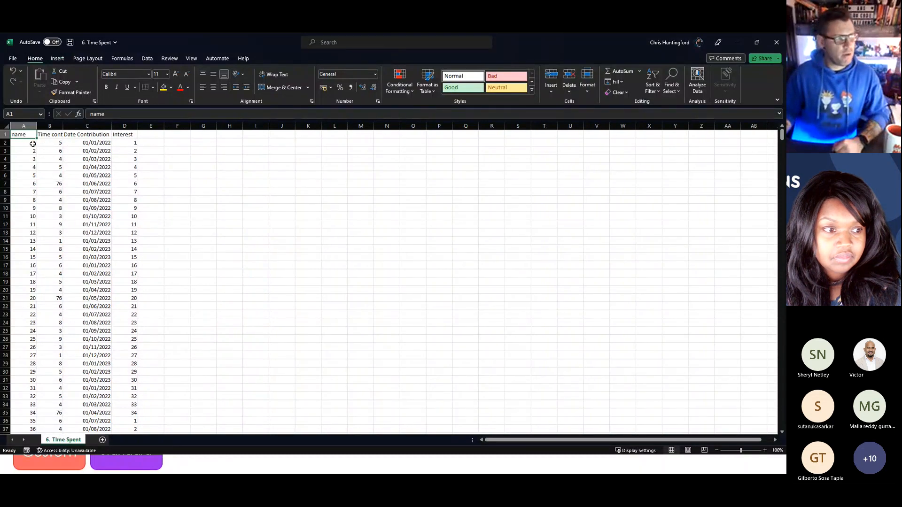
pyautogui.doubleClick(62, 126)
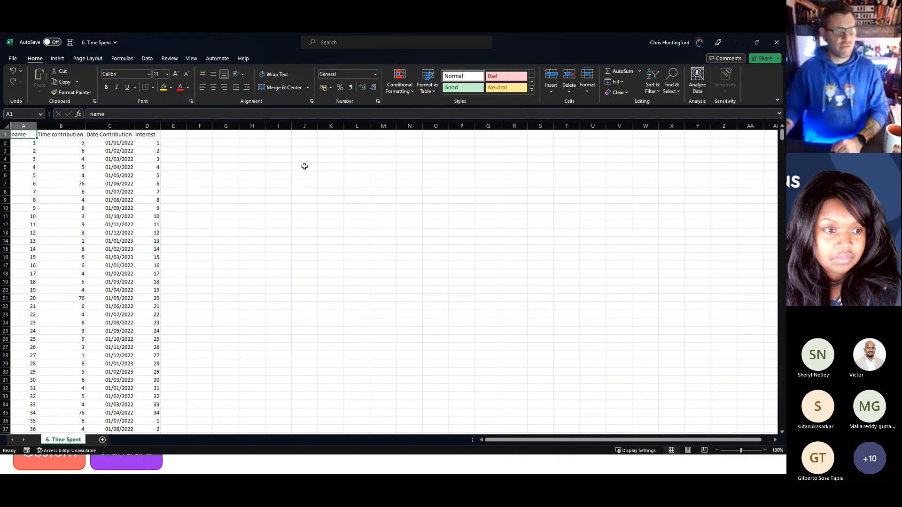
pyautogui.moveTo(504, 42); pyautogui.dragTo(501, 135)
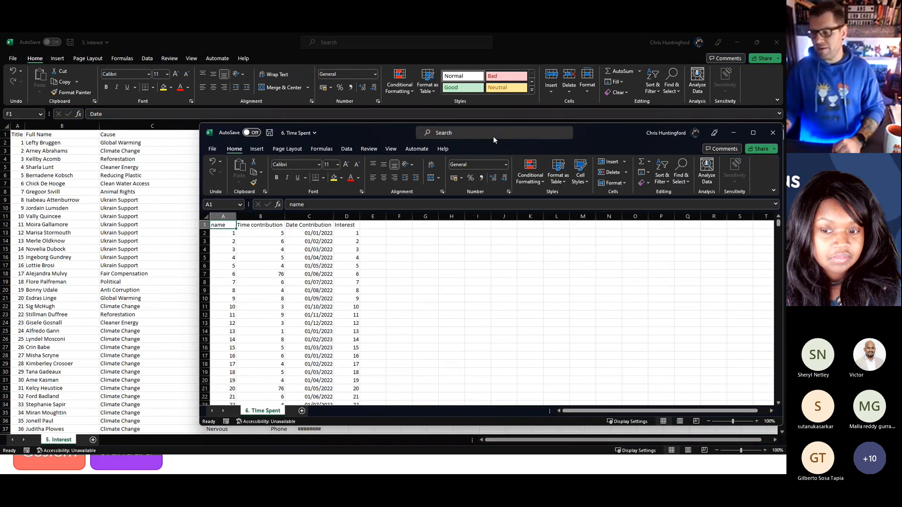
pyautogui.click(737, 42)
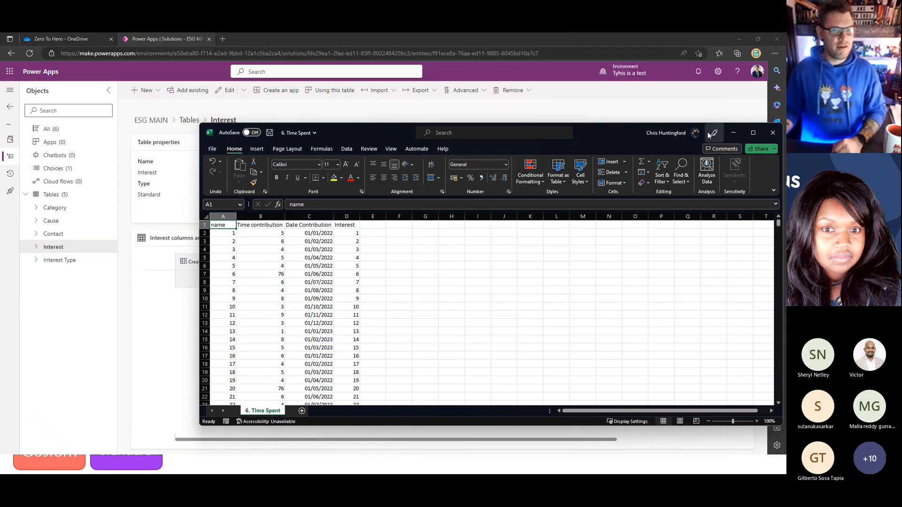
pyautogui.click(733, 134)
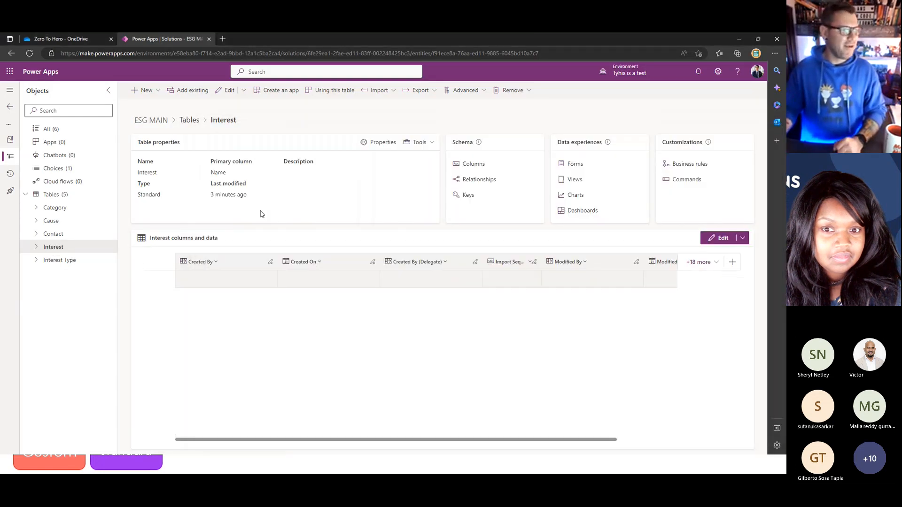
# Start a new table in the ESG MAIN solution with Time Spent as both its display name and plural name.
pyautogui.click(189, 121)
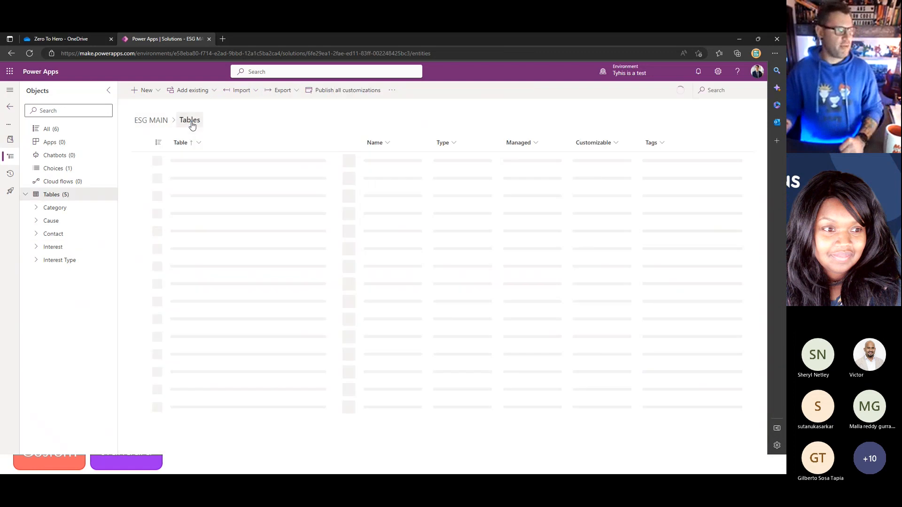
pyautogui.click(155, 92)
pyautogui.moveTo(179, 196)
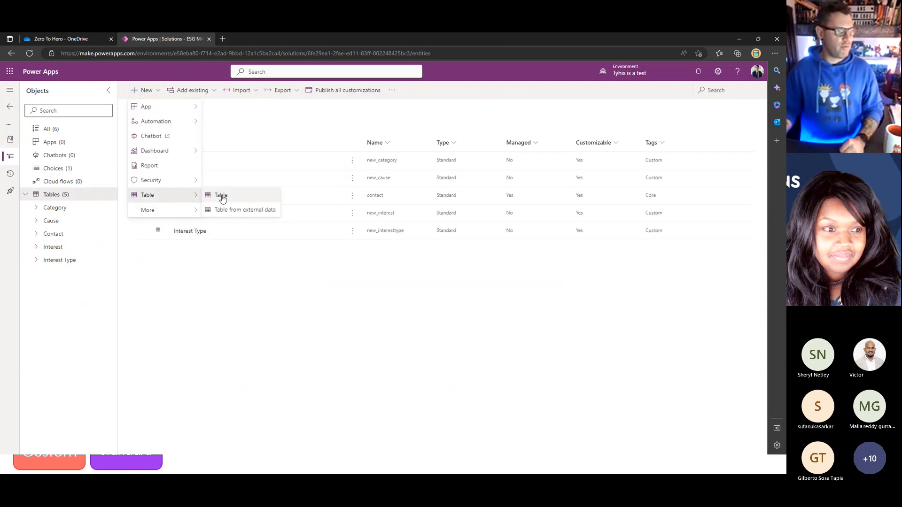
pyautogui.click(218, 196)
pyautogui.write('Time SPen')
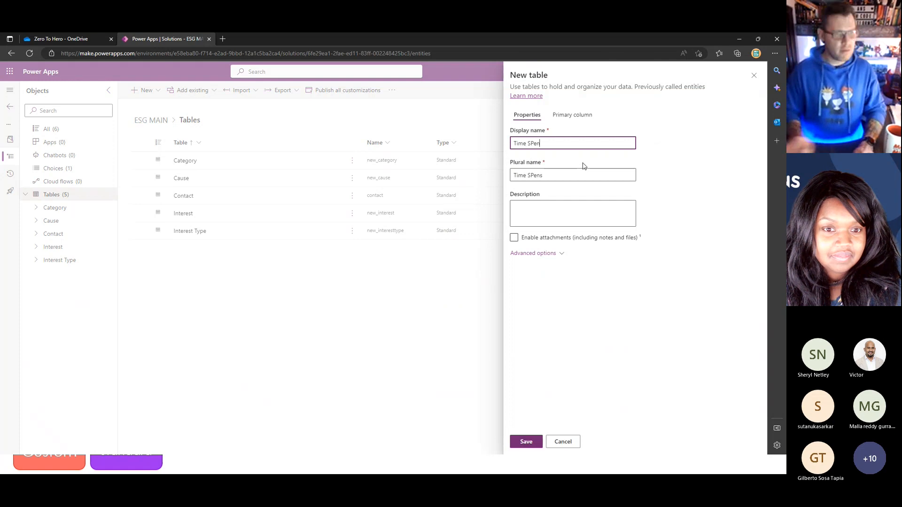
pyautogui.press('Tab')
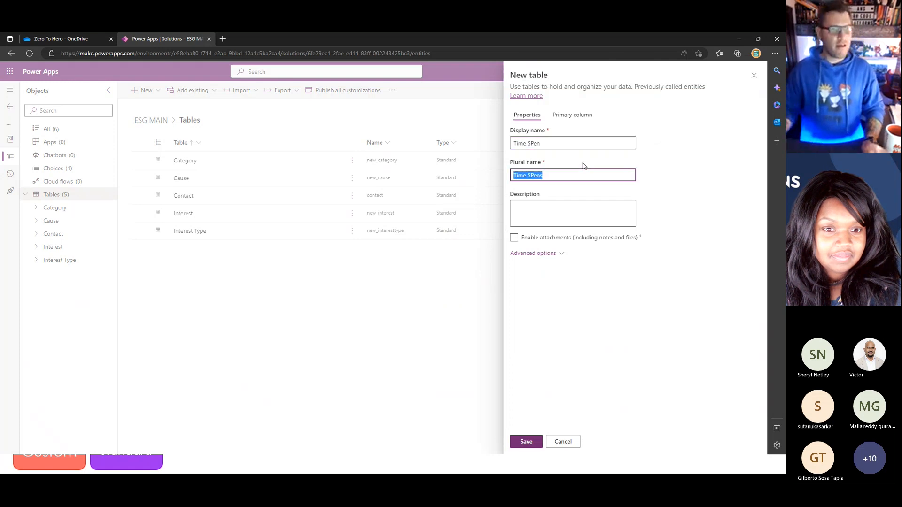
pyautogui.click(556, 143)
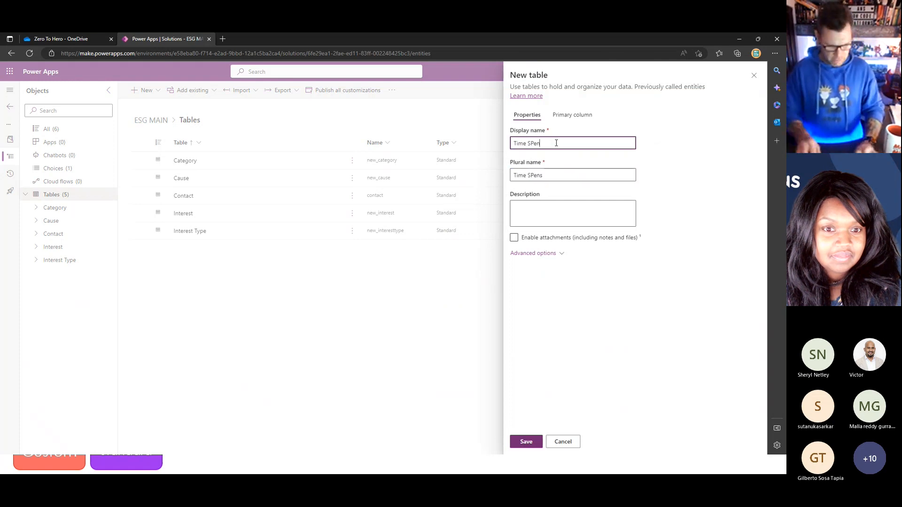
pyautogui.press('BackSpace')
pyautogui.press('BackSpace')
pyautogui.press('BackSpace')
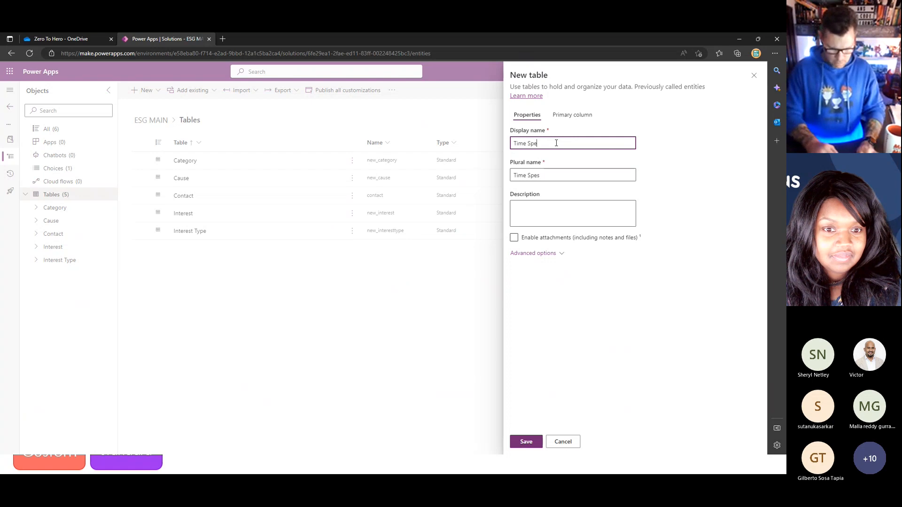
pyautogui.click(565, 173)
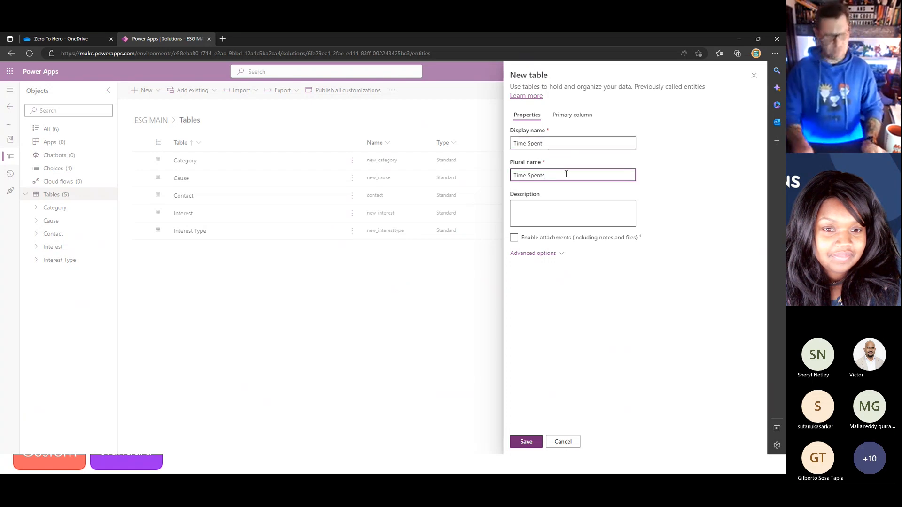
# Enable attachments, quick-create forms and change auditing for the Time Spent table, and save it.
pyautogui.click(561, 254)
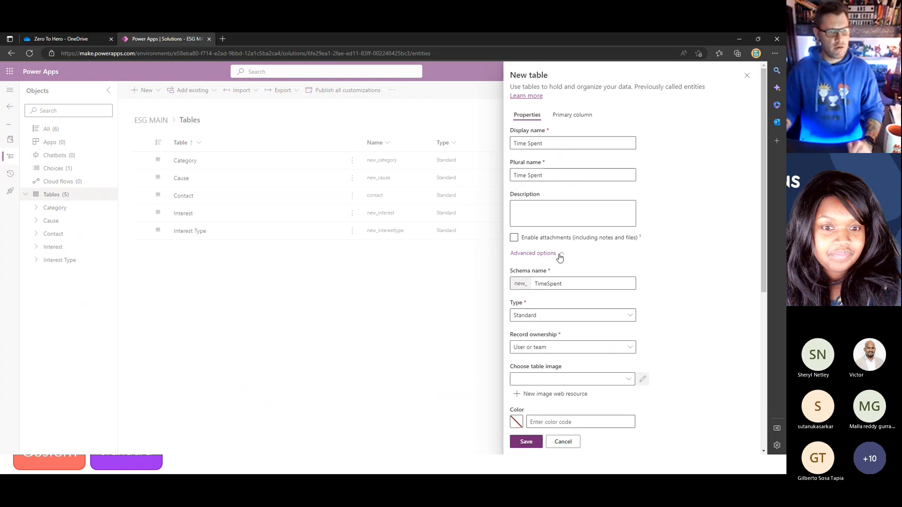
pyautogui.scroll(-4, 548, 330)
pyautogui.scroll(4, 540, 319)
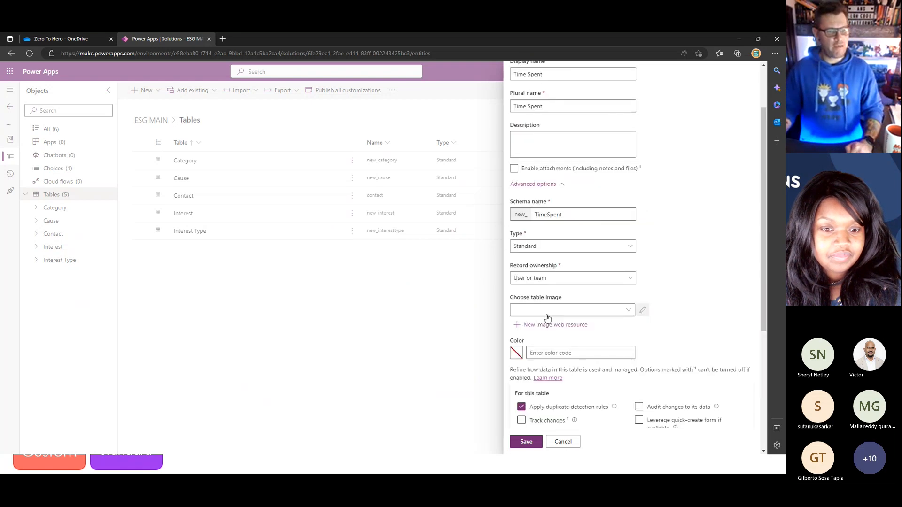
pyautogui.click(514, 237)
pyautogui.scroll(-6, 626, 322)
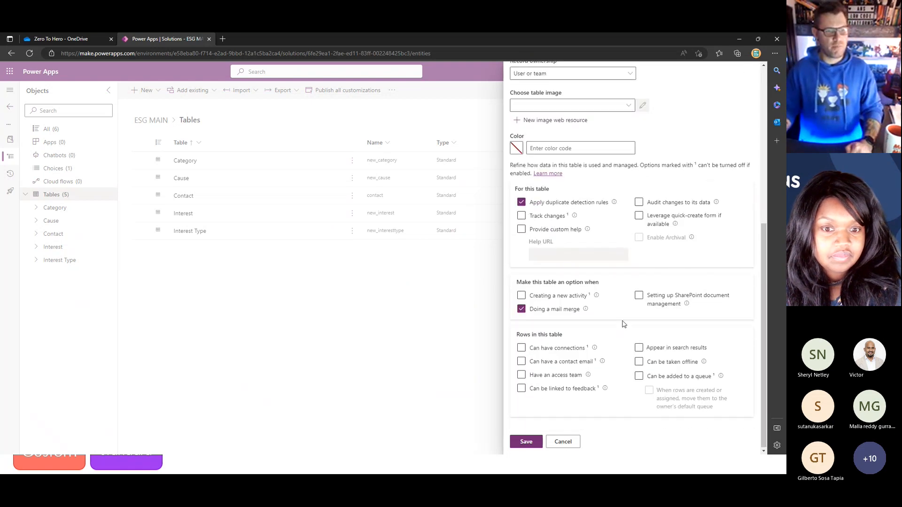
pyautogui.click(638, 216)
pyautogui.click(638, 202)
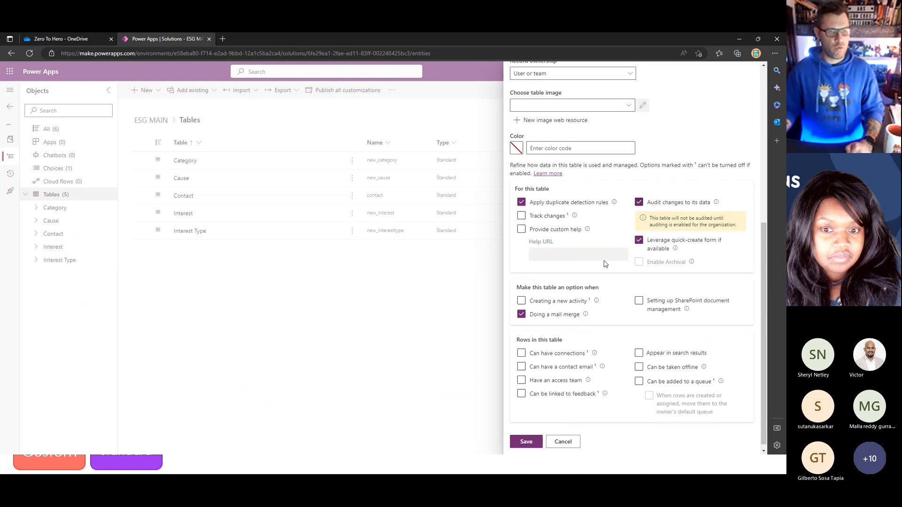
pyautogui.click(527, 441)
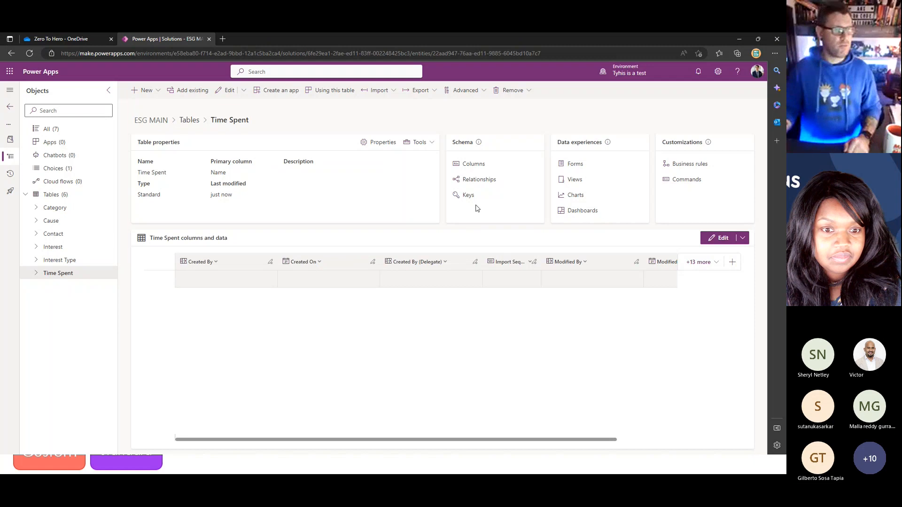
# Add a Time (Hrs) column with the Decimal data type to the Time Spent table and save it.
pyautogui.click(474, 164)
pyautogui.click(156, 90)
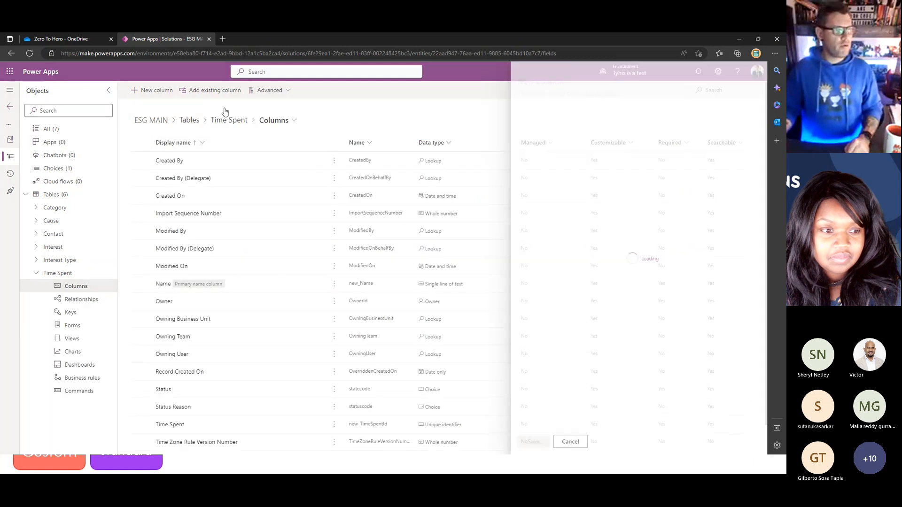
pyautogui.write('T')
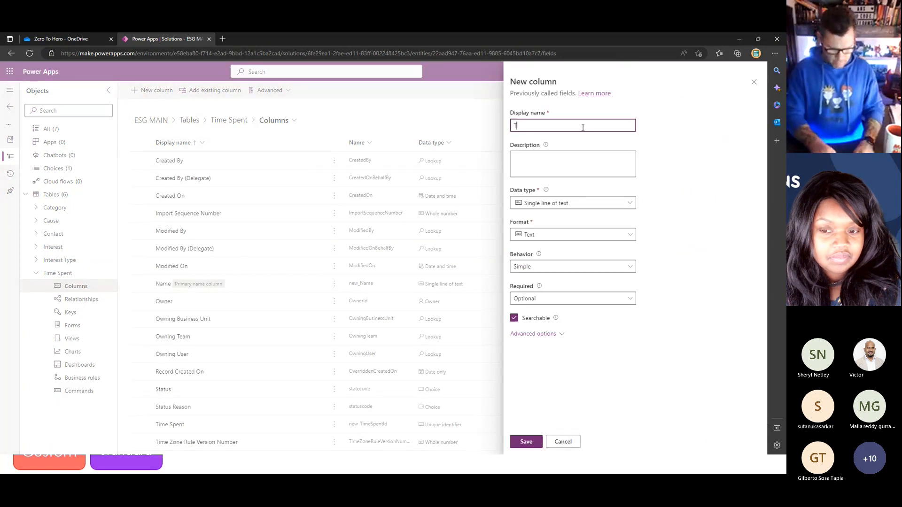
pyautogui.write('ime (Hrs)')
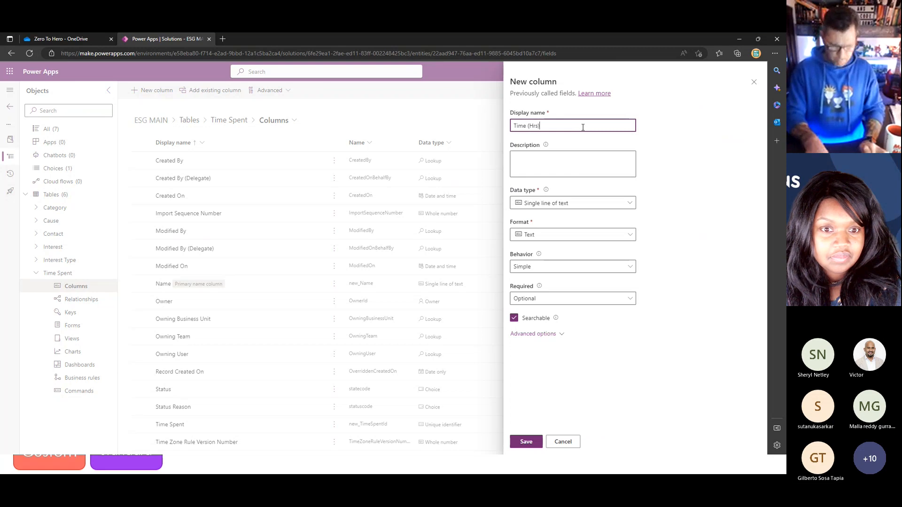
pyautogui.click(599, 208)
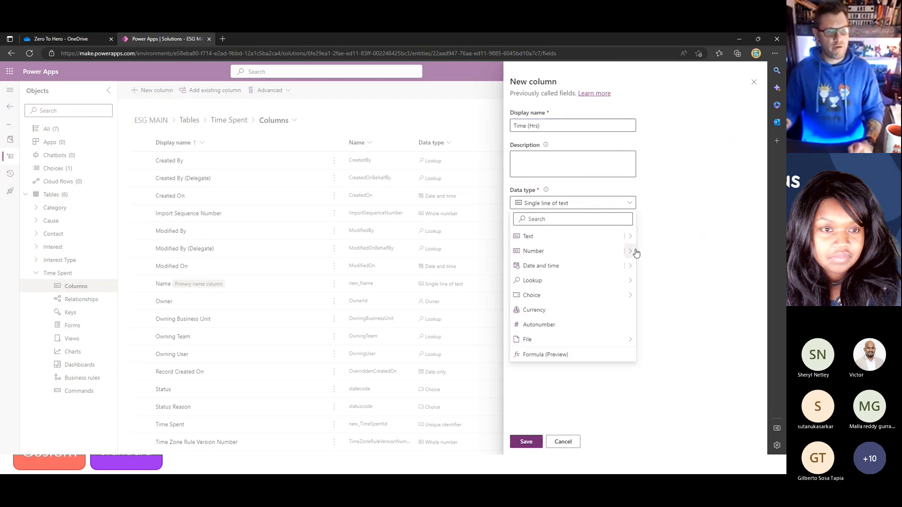
pyautogui.moveTo(636, 252)
pyautogui.click(648, 267)
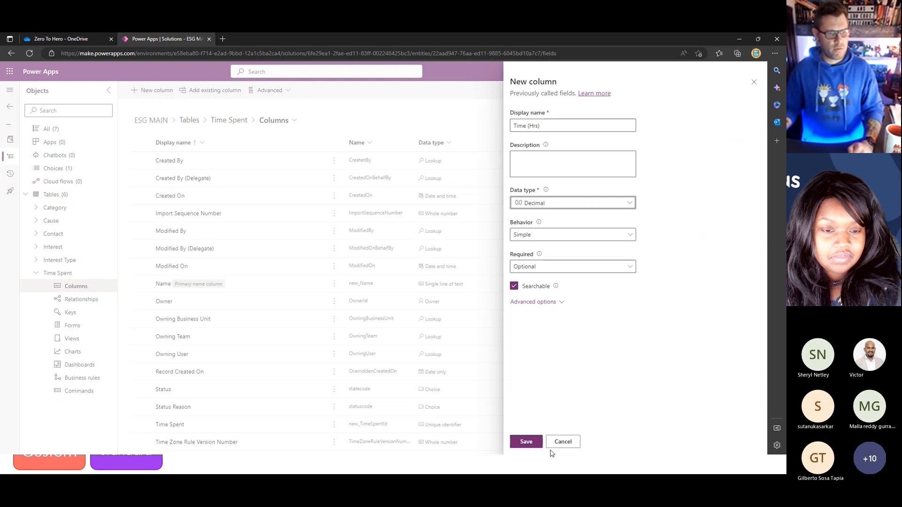
pyautogui.click(528, 444)
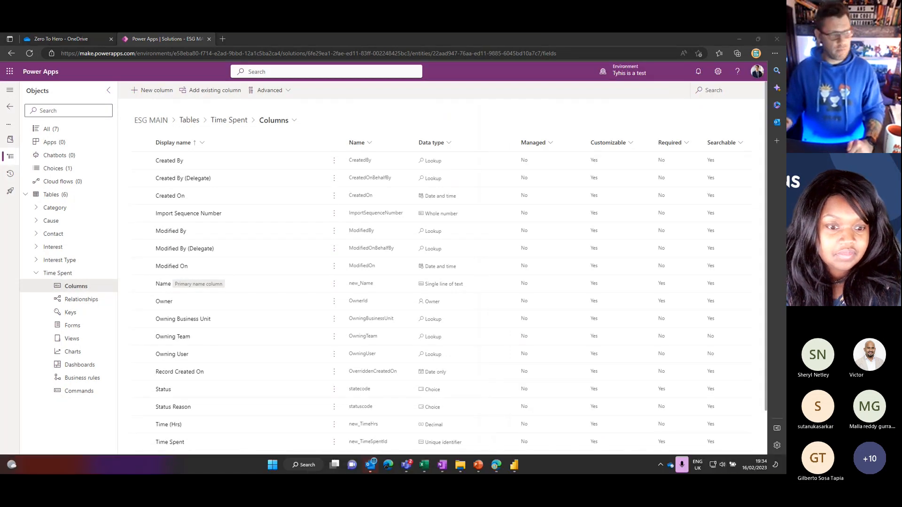
# Switch to Excel, close the 5. Interest workbook, check the column headers in 6. Time Spent, and return to Power Apps.
pyautogui.hotkey('alt', 'Tab')
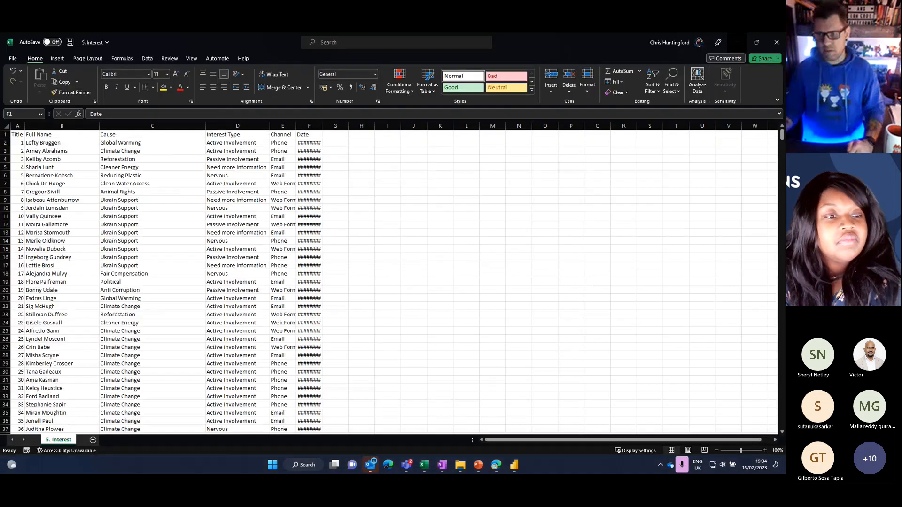
pyautogui.hotkey('alt', 'F4')
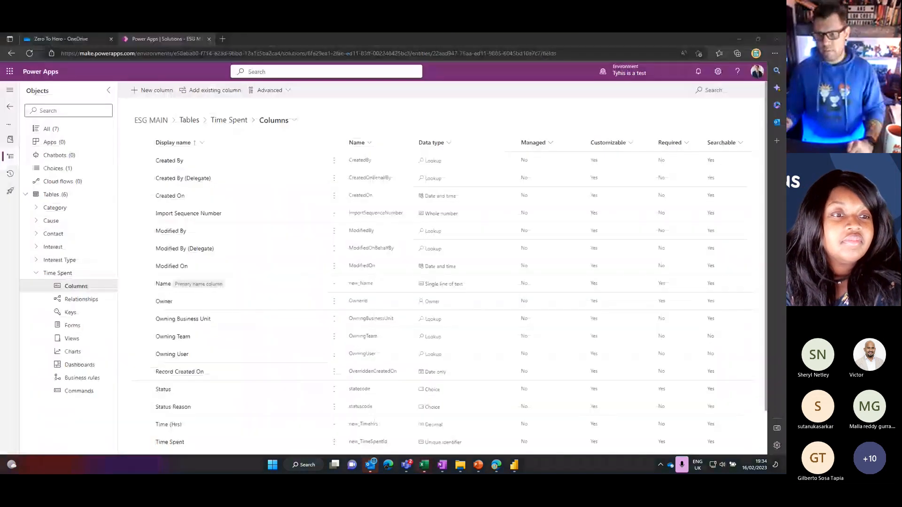
pyautogui.click(393, 257)
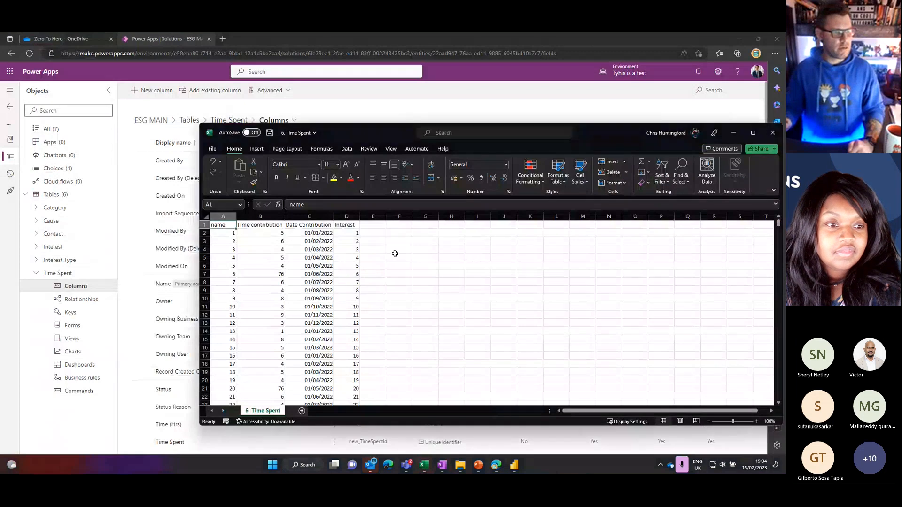
pyautogui.doubleClick(584, 127)
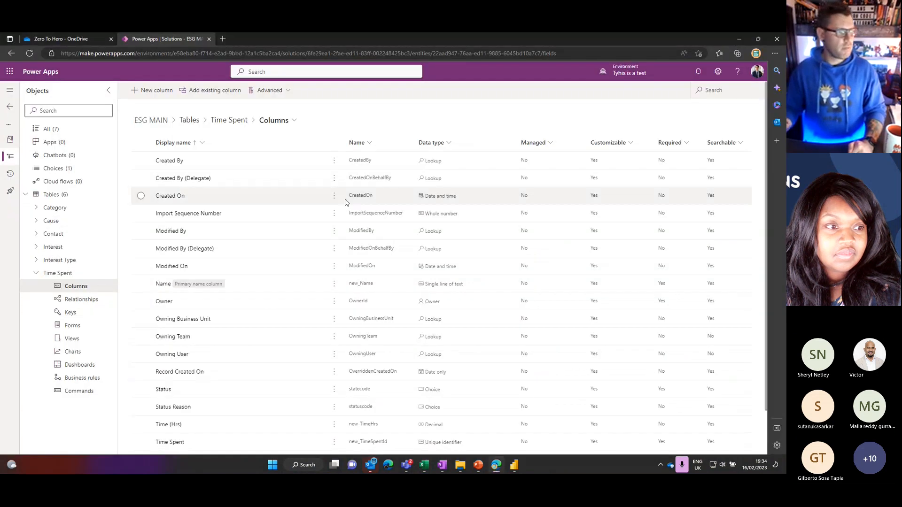
pyautogui.click(736, 42)
# Change the data type of the Time Spent table's primary Name column to Autonumber and save the column.
pyautogui.click(173, 286)
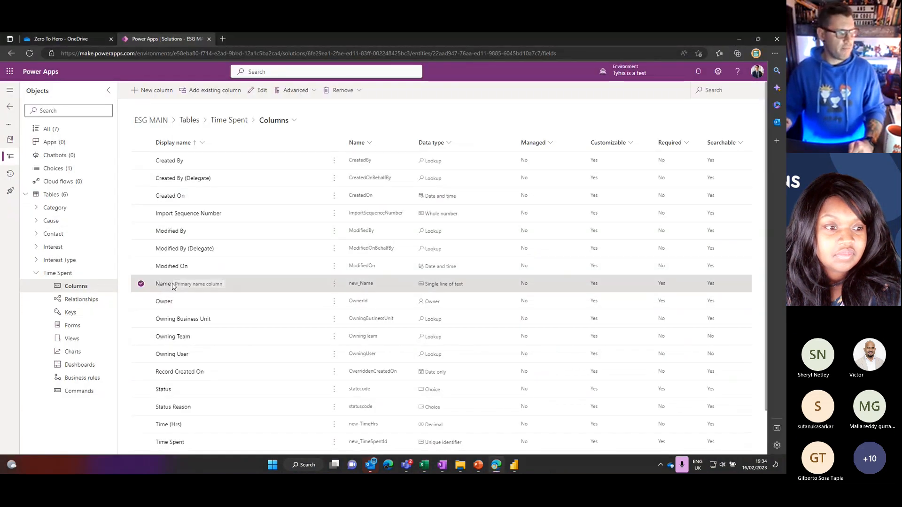
pyautogui.click(334, 285)
pyautogui.click(348, 302)
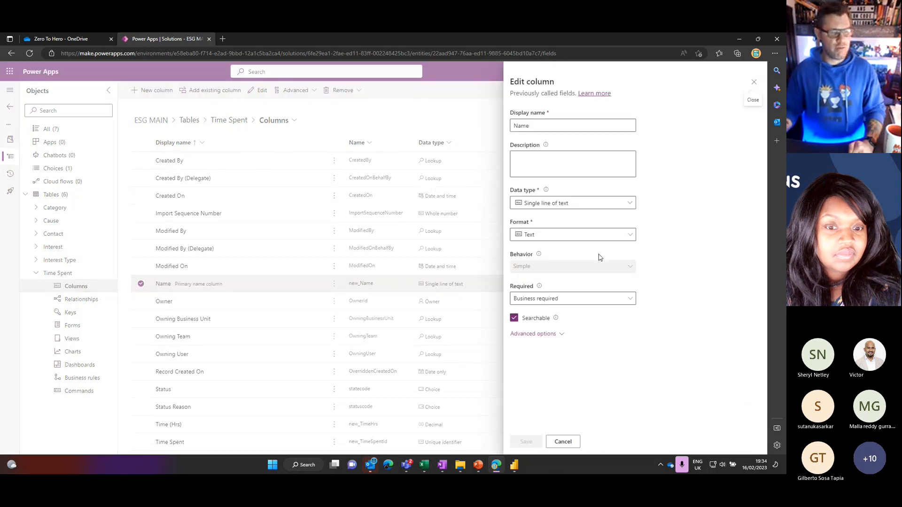
pyautogui.click(573, 236)
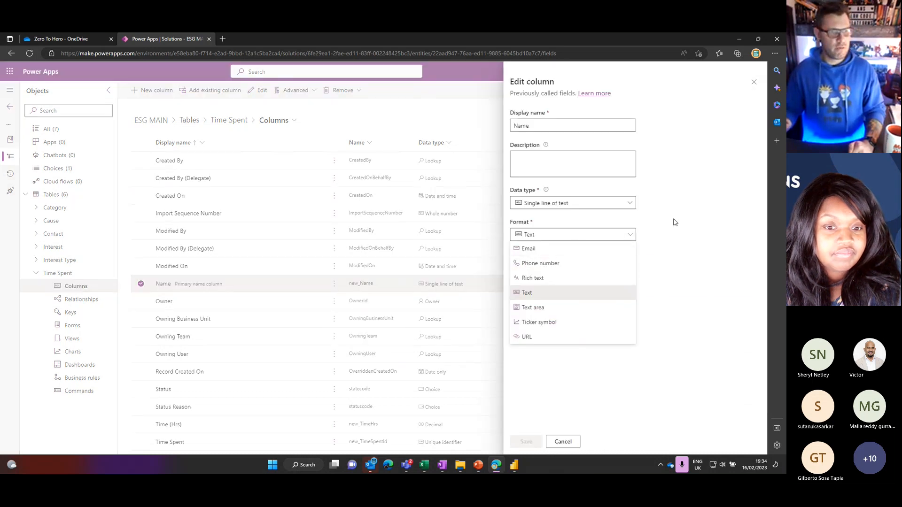
pyautogui.click(596, 204)
pyautogui.click(545, 230)
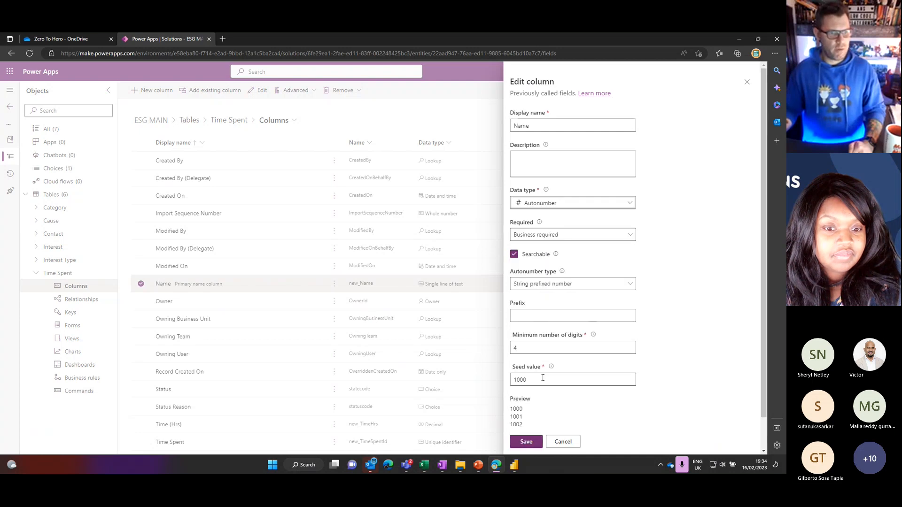
pyautogui.click(531, 447)
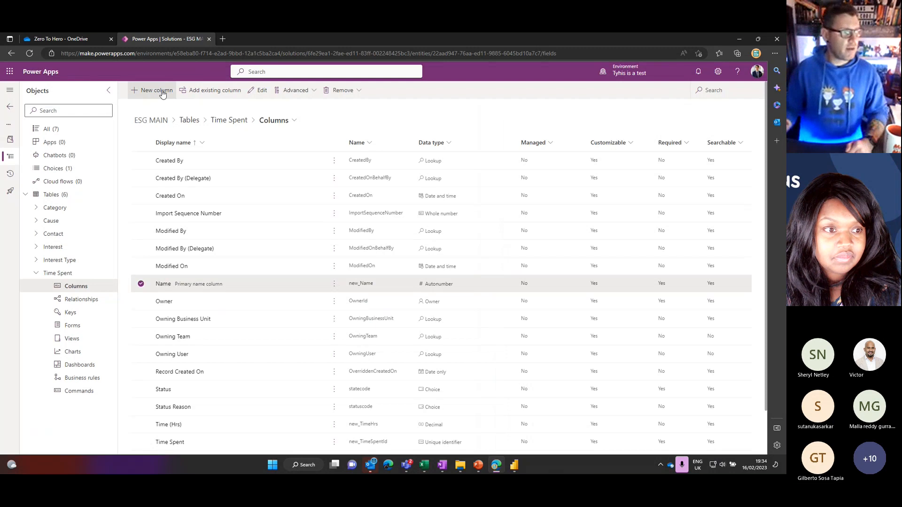
# Add a Date column with the Date and time data type in Date only format to the Time Spent table and save it.
pyautogui.click(151, 90)
pyautogui.write('Da')
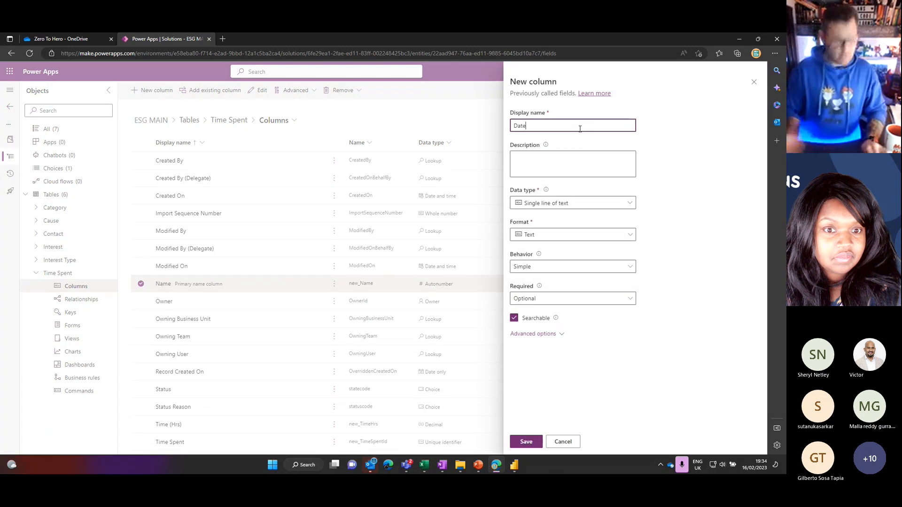
pyautogui.write('te')
pyautogui.click(581, 204)
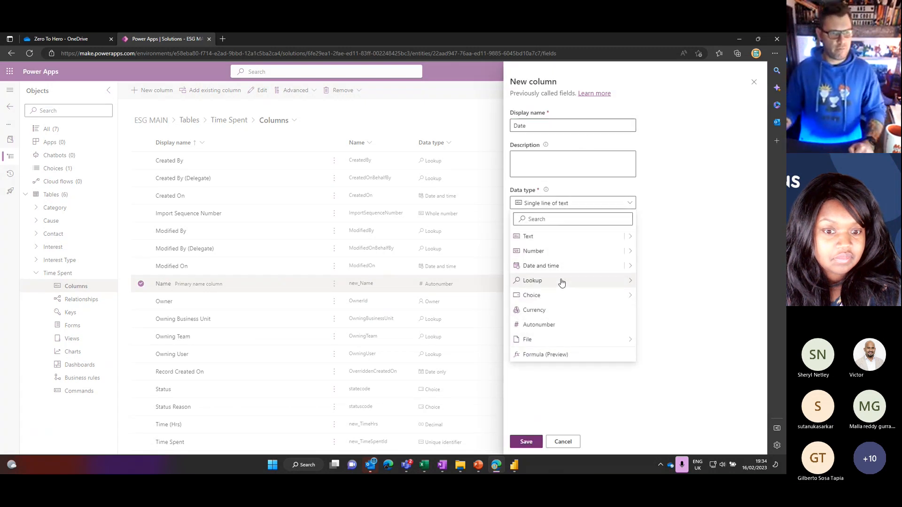
pyautogui.click(550, 265)
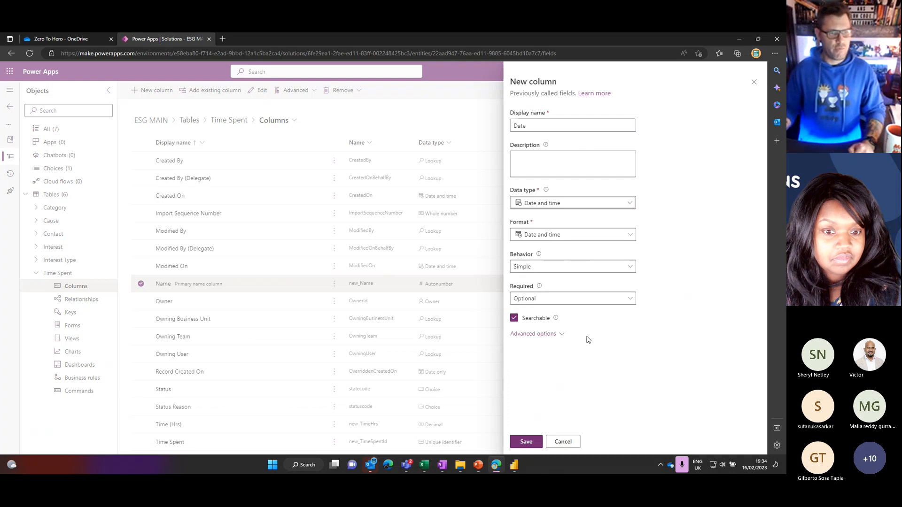
pyautogui.click(626, 235)
pyautogui.click(590, 262)
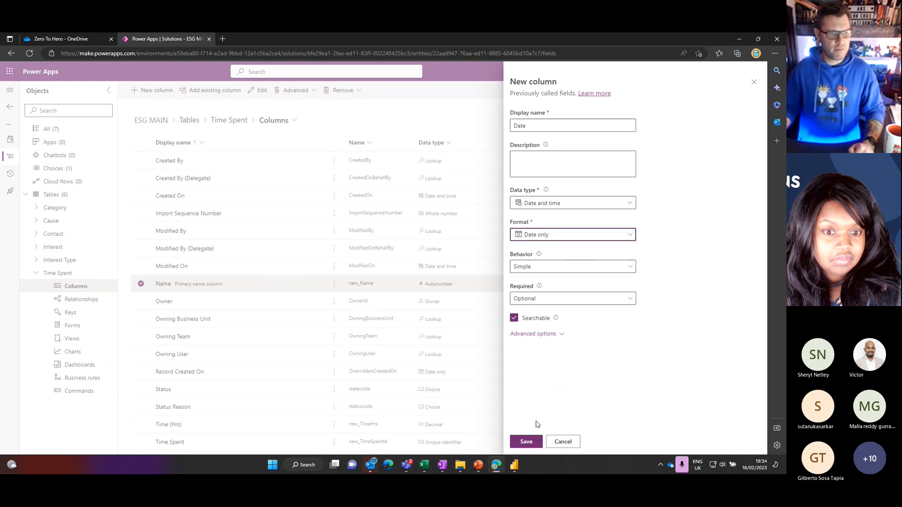
pyautogui.click(530, 439)
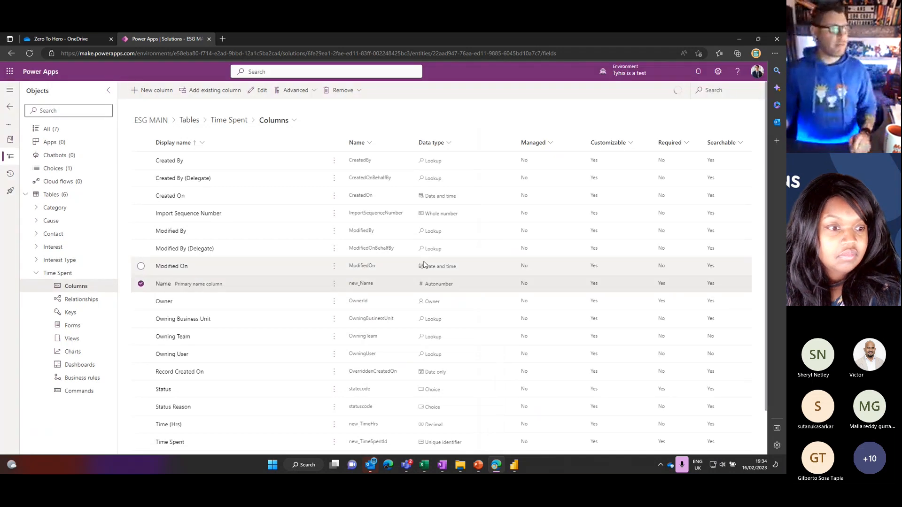
# Add an Interest column with the Lookup data type related to the Interest table to Time Spent and save it.
pyautogui.click(152, 90)
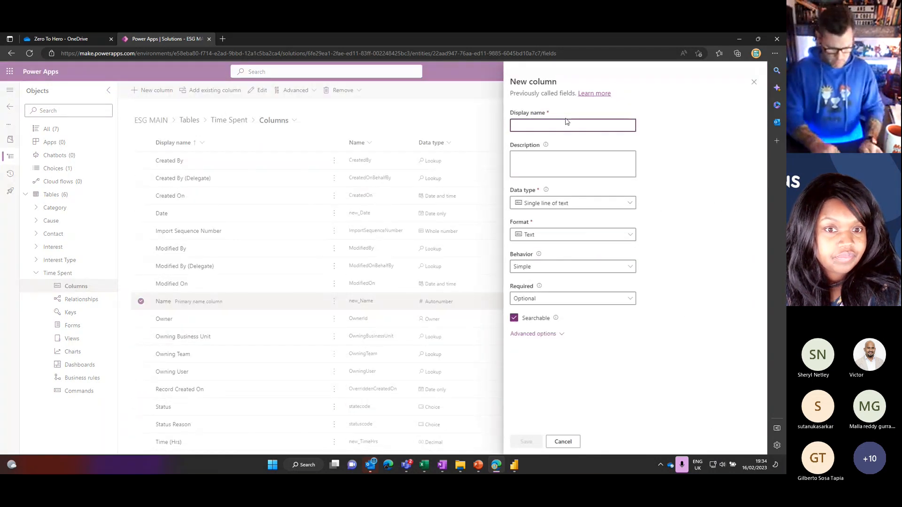
pyautogui.write('Interest')
pyautogui.press('Tab')
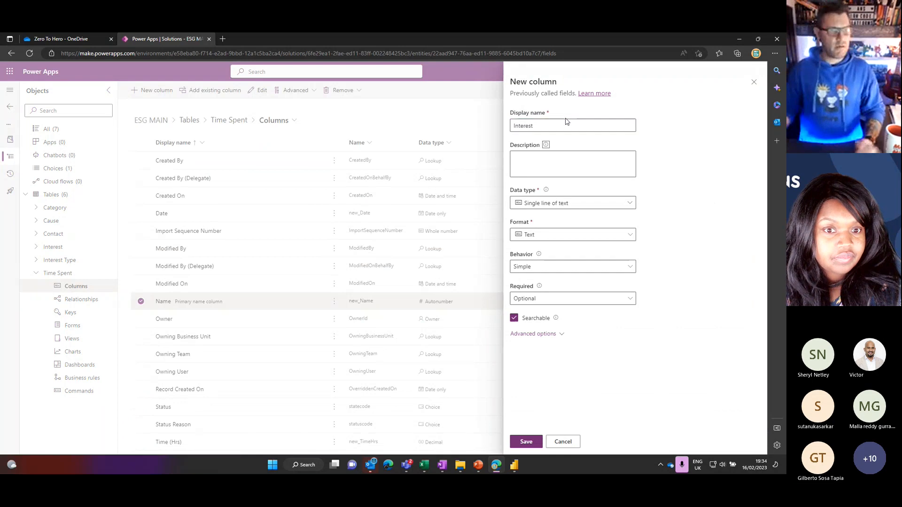
pyautogui.click(615, 233)
pyautogui.click(607, 211)
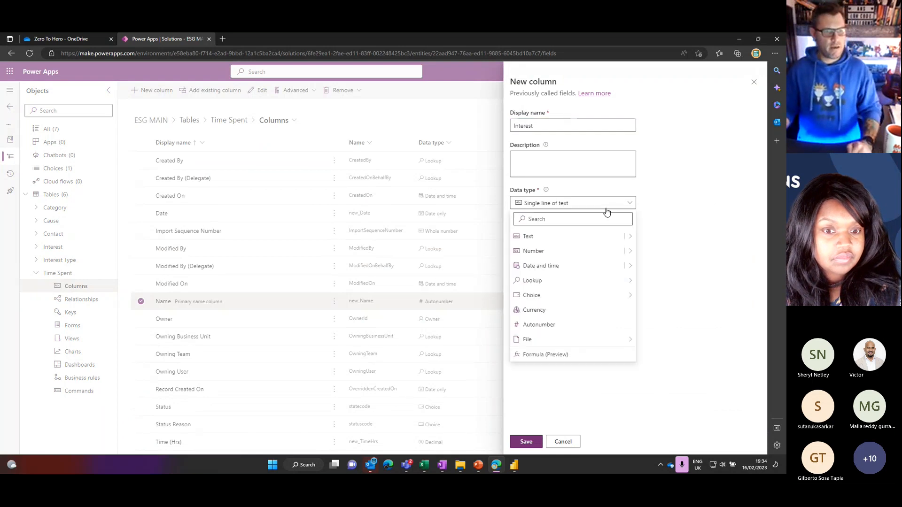
pyautogui.moveTo(558, 284)
pyautogui.click(657, 281)
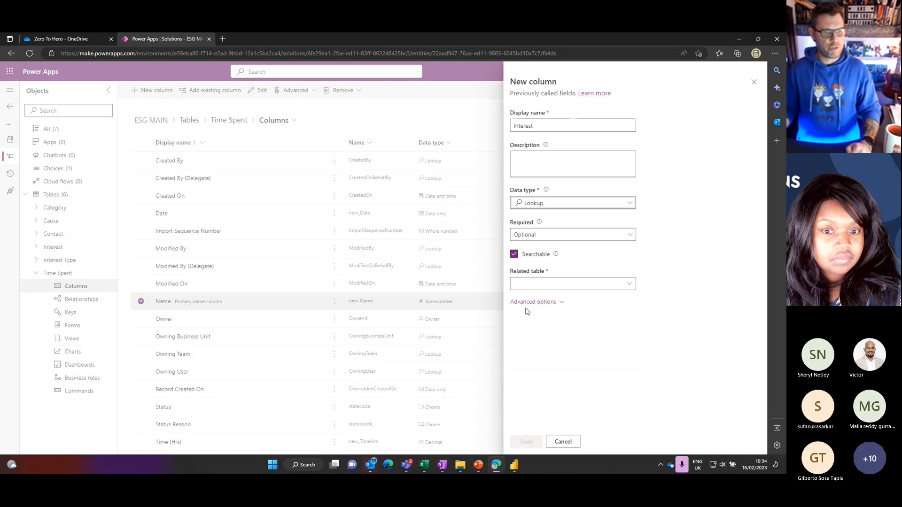
pyautogui.click(560, 285)
pyautogui.write('inter')
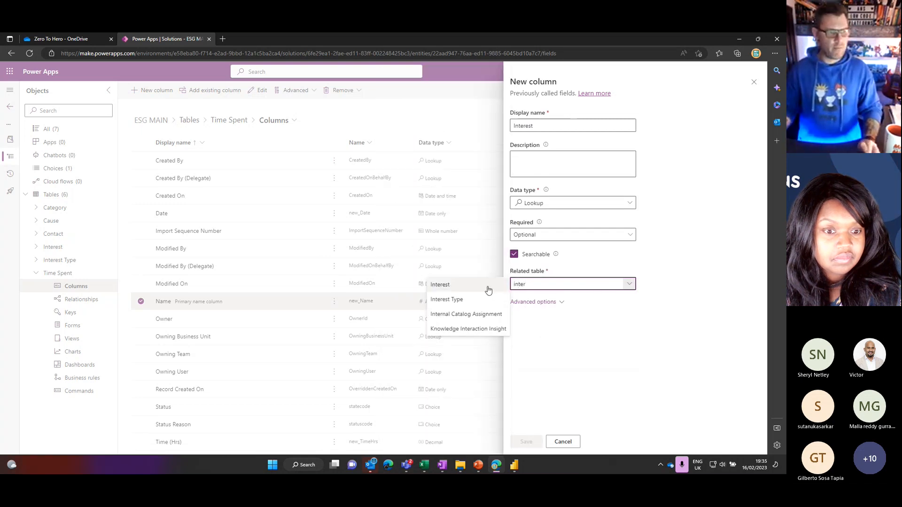
pyautogui.click(470, 287)
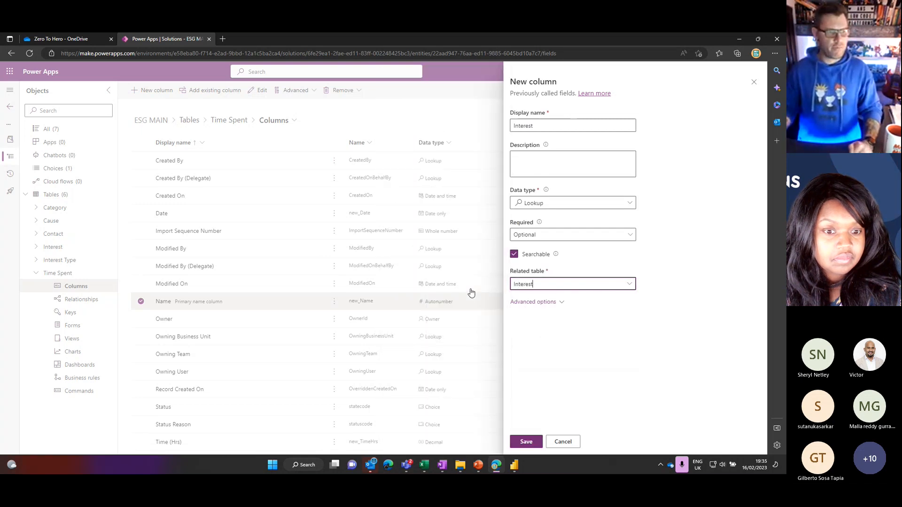
pyautogui.click(528, 441)
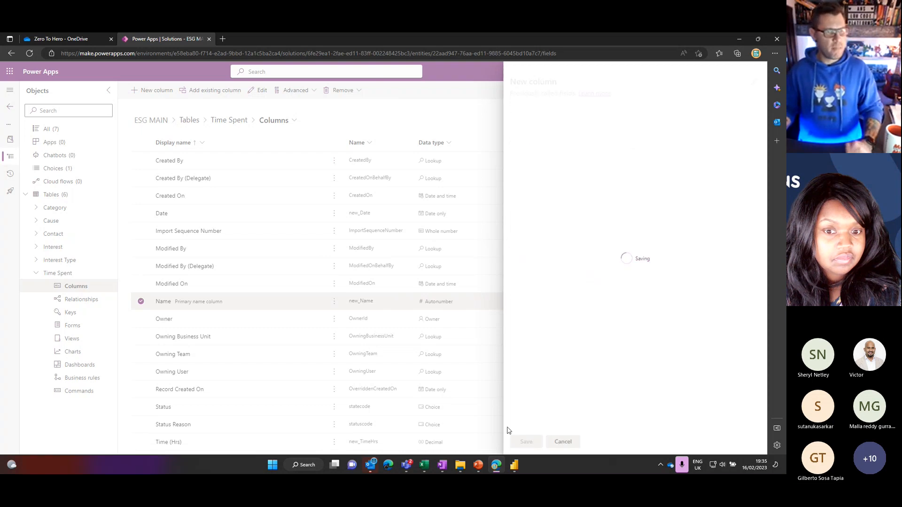
# Move the browser window aside to review the Import Layers diagram on the slide, and restore it to full size.
pyautogui.moveTo(585, 38); pyautogui.dragTo(785, 101)
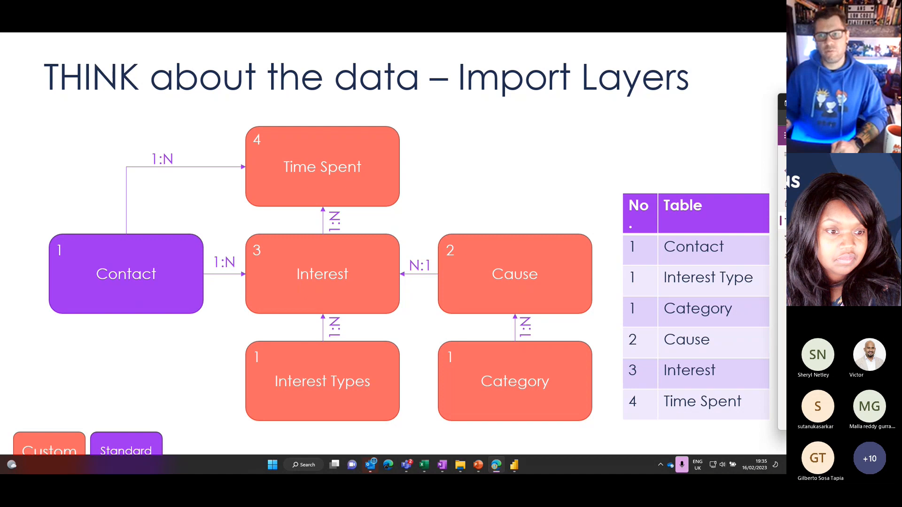
pyautogui.moveTo(782, 99); pyautogui.dragTo(397, 95)
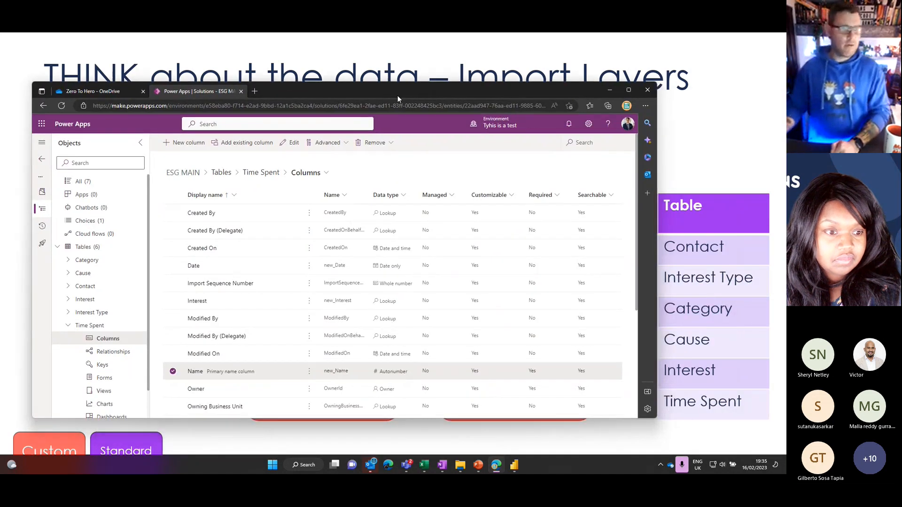
pyautogui.click(628, 90)
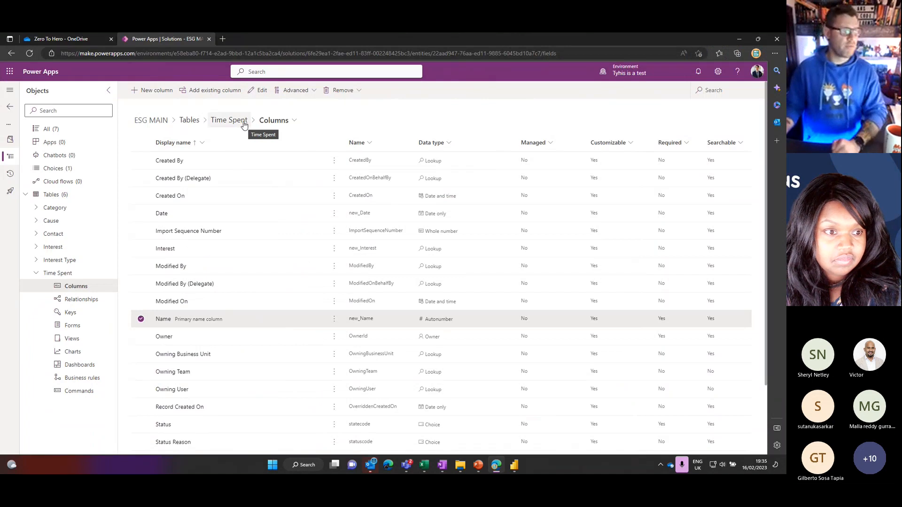
# Open the Time Spent table's main Information form and place the Date, Interest and Time (Hrs) columns between Name and Owner.
pyautogui.click(243, 123)
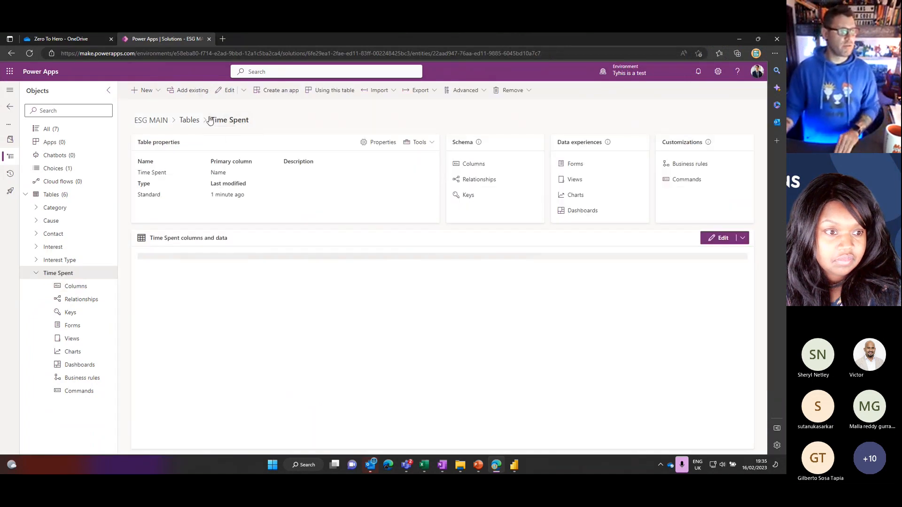
pyautogui.click(570, 164)
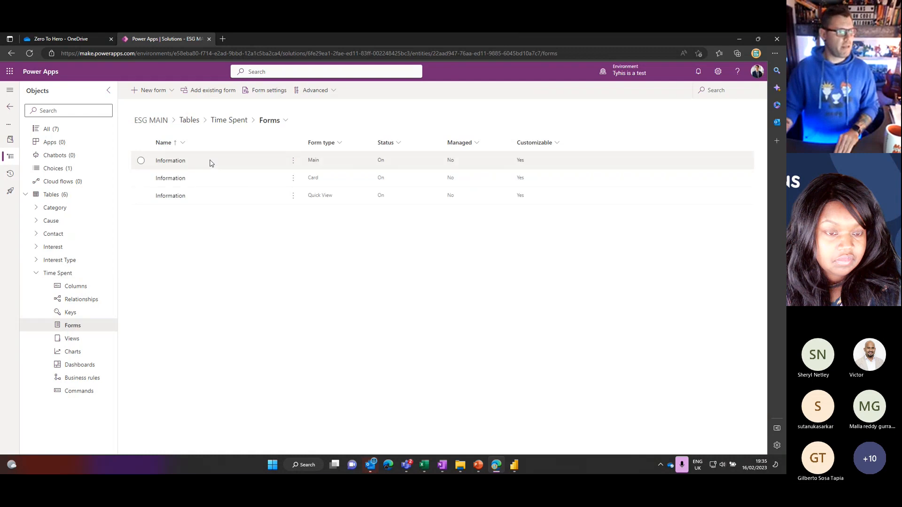
pyautogui.click(172, 161)
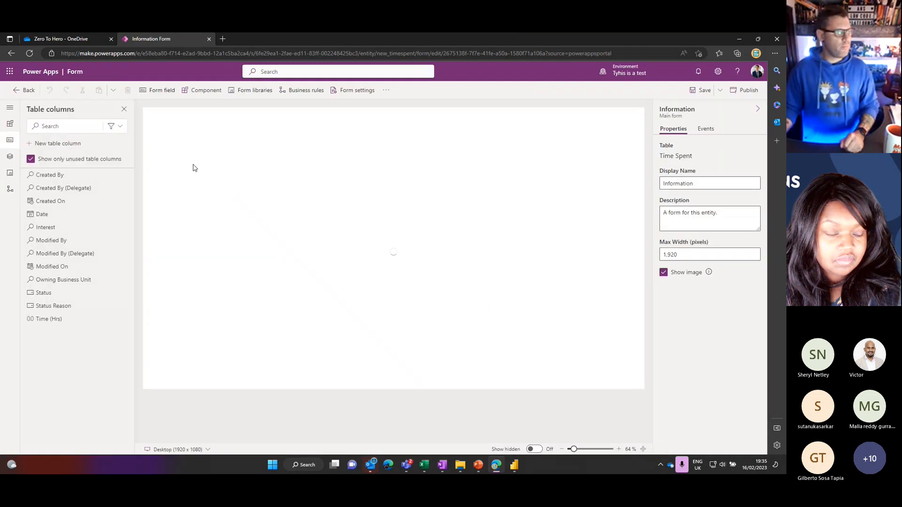
pyautogui.moveTo(41, 219)
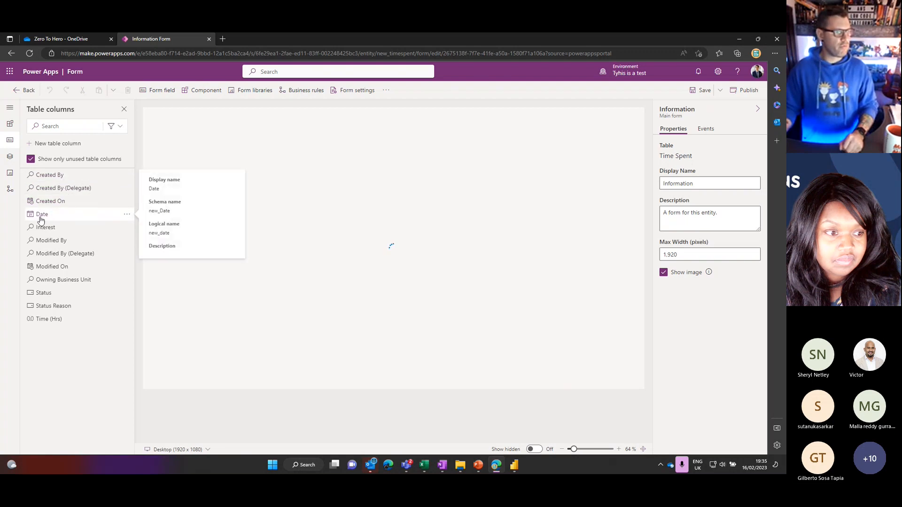
pyautogui.moveTo(41, 220); pyautogui.dragTo(195, 170)
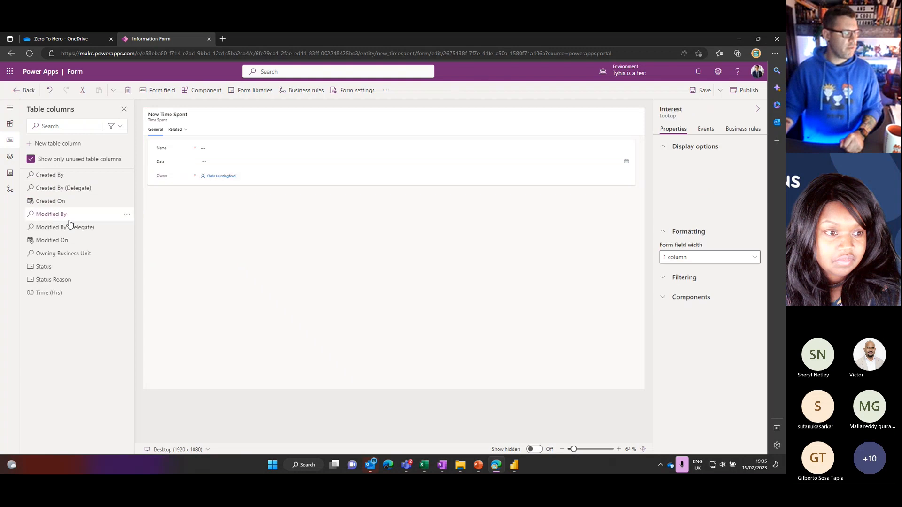
pyautogui.moveTo(40, 292); pyautogui.dragTo(187, 181)
# Add a quick view to the Time Spent form using the Interest lookup and its Information form, and save the form.
pyautogui.click(18, 115)
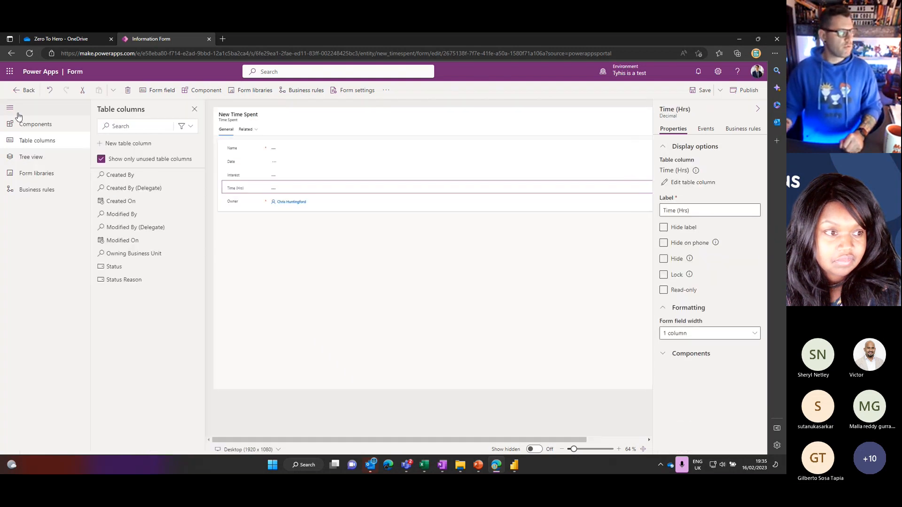
pyautogui.click(32, 125)
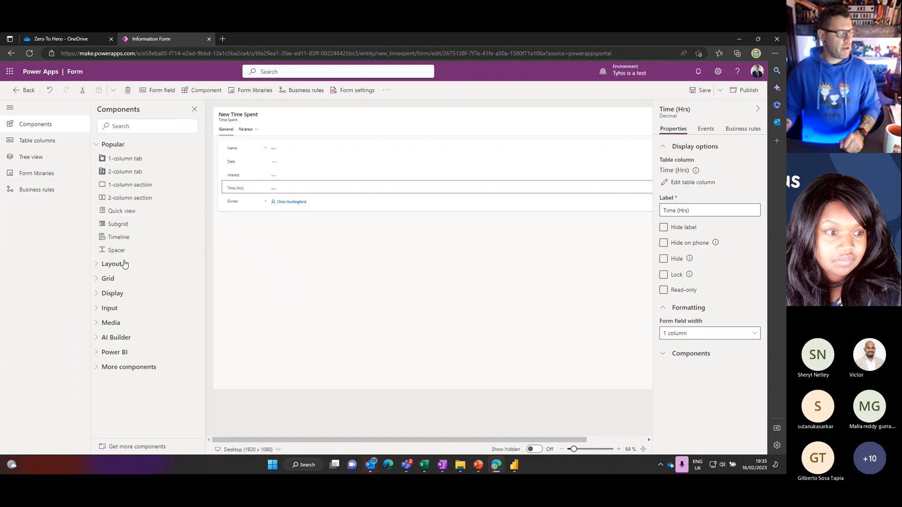
pyautogui.click(121, 210)
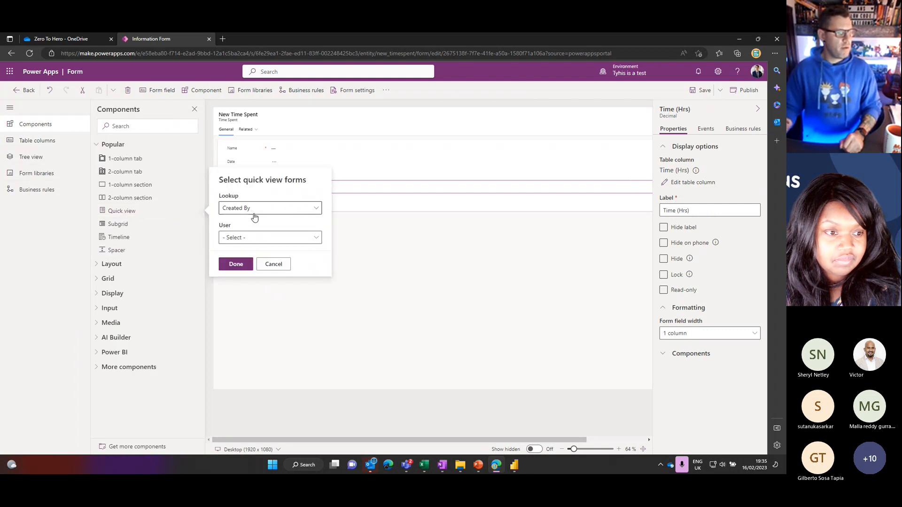
pyautogui.click(254, 217)
pyautogui.click(254, 249)
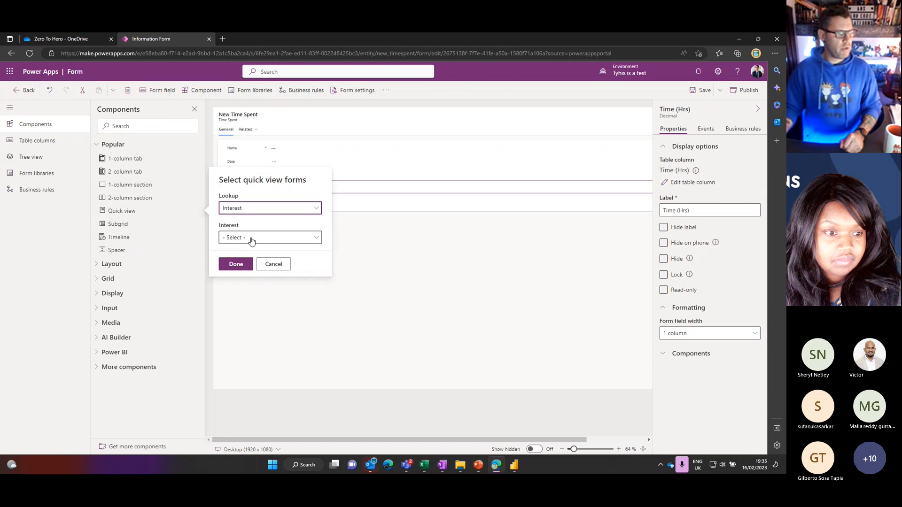
pyautogui.click(251, 238)
pyautogui.click(237, 263)
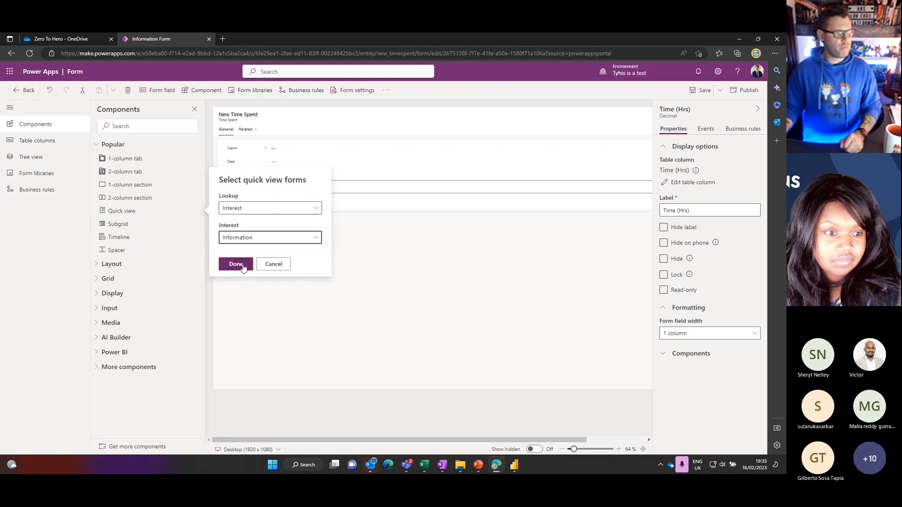
pyautogui.click(236, 265)
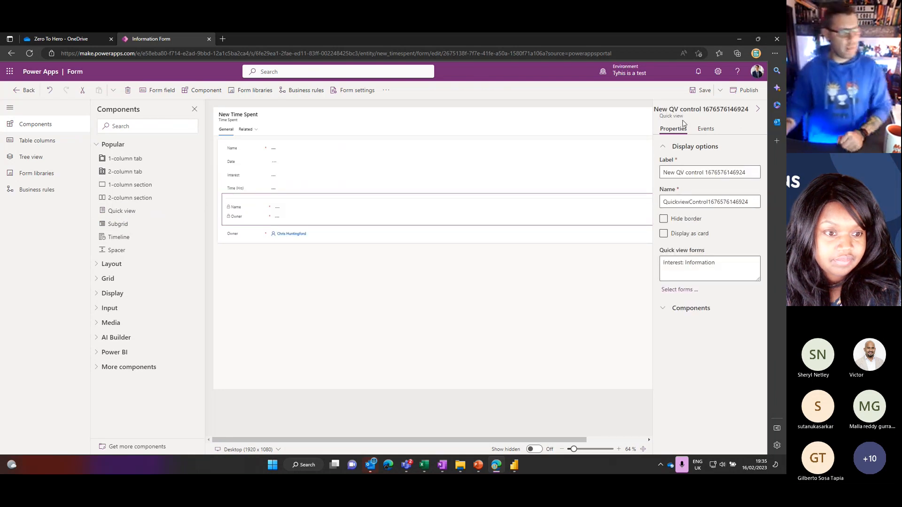
pyautogui.click(701, 90)
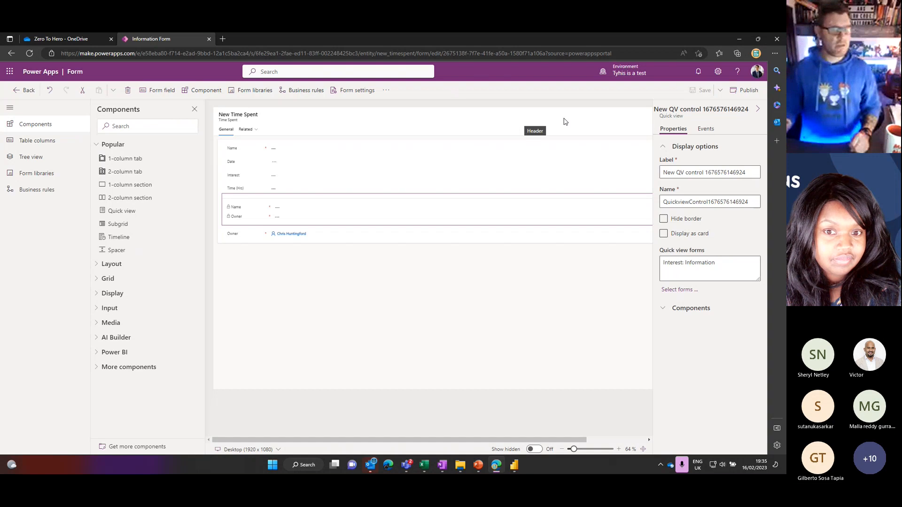
# Leave the Time Spent form and open the Interest table's Information form of the Quick View type.
pyautogui.click(25, 90)
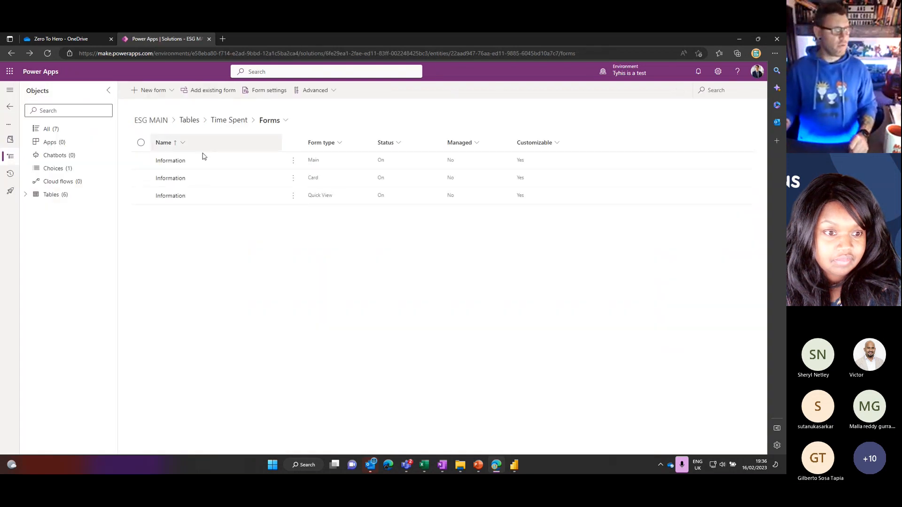
pyautogui.click(236, 121)
pyautogui.click(56, 248)
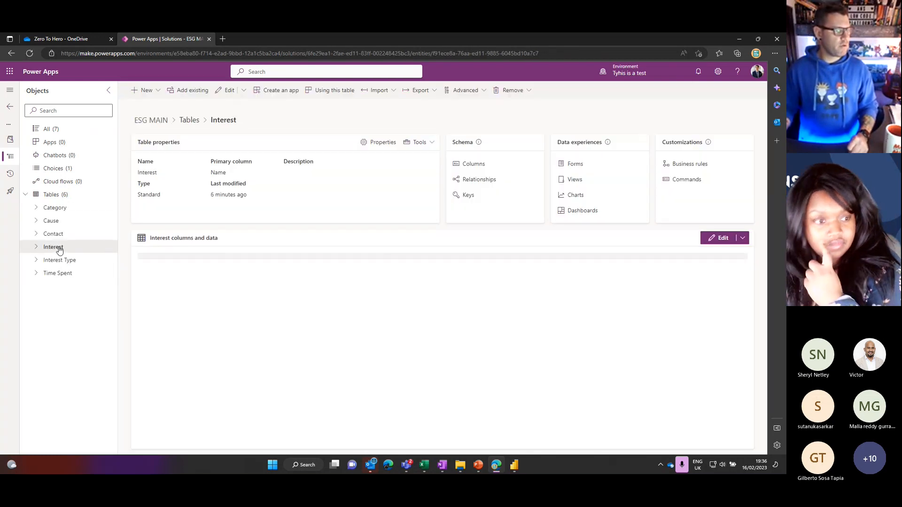
pyautogui.click(569, 166)
pyautogui.click(178, 199)
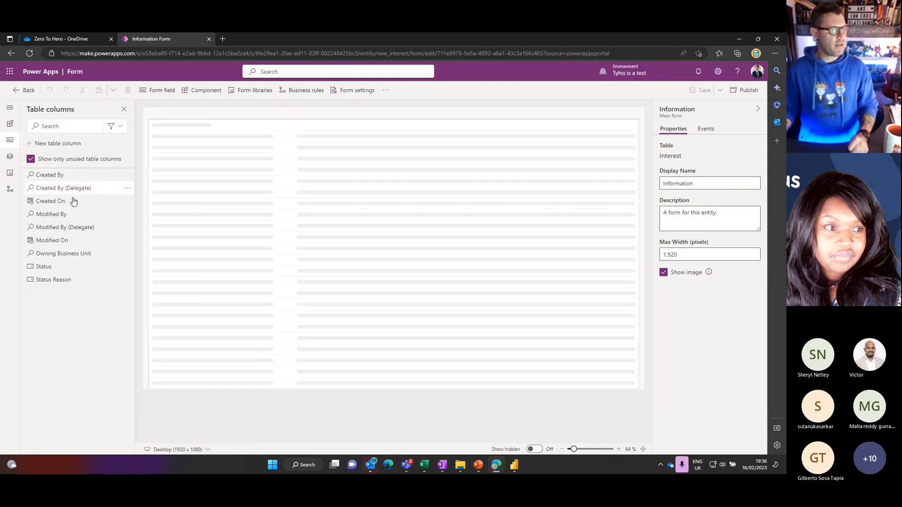
pyautogui.click(25, 90)
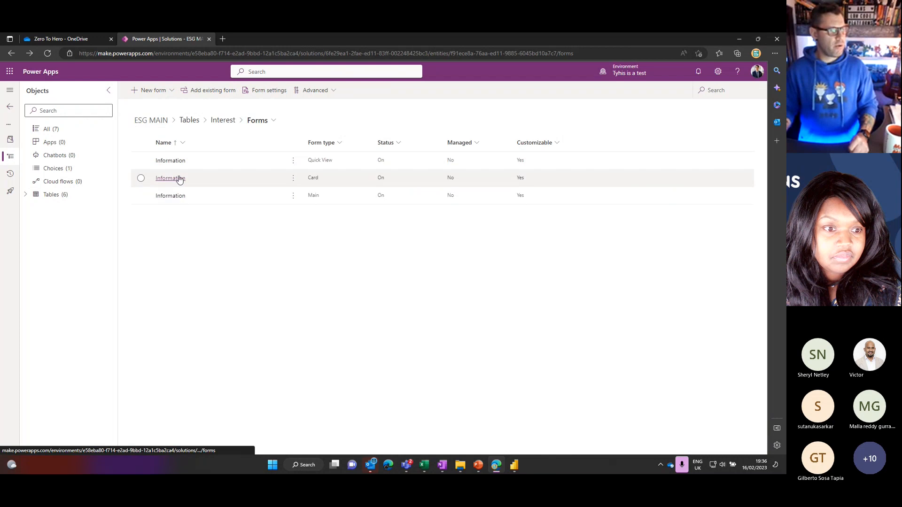
pyautogui.click(180, 161)
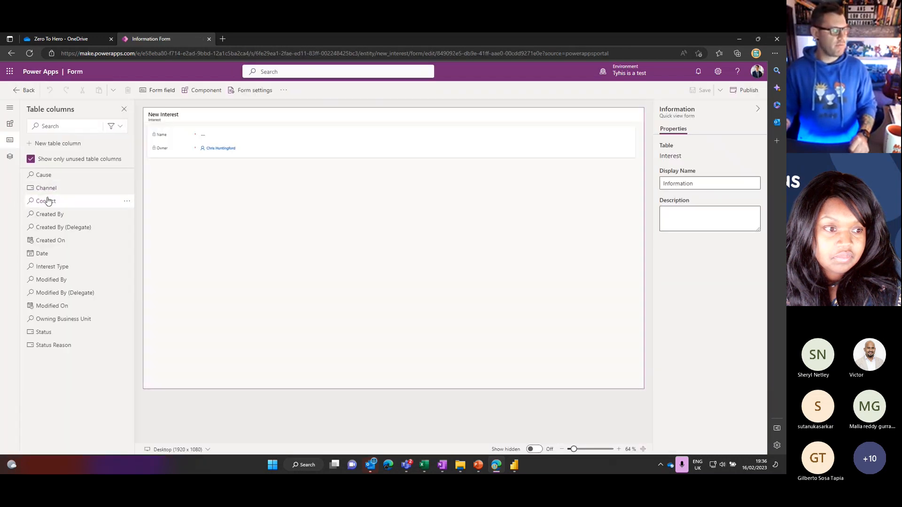
# Add the Contact column between Name and Owner on the Interest quick view form, refreshing the editor if it errors.
pyautogui.moveTo(48, 201); pyautogui.dragTo(160, 155)
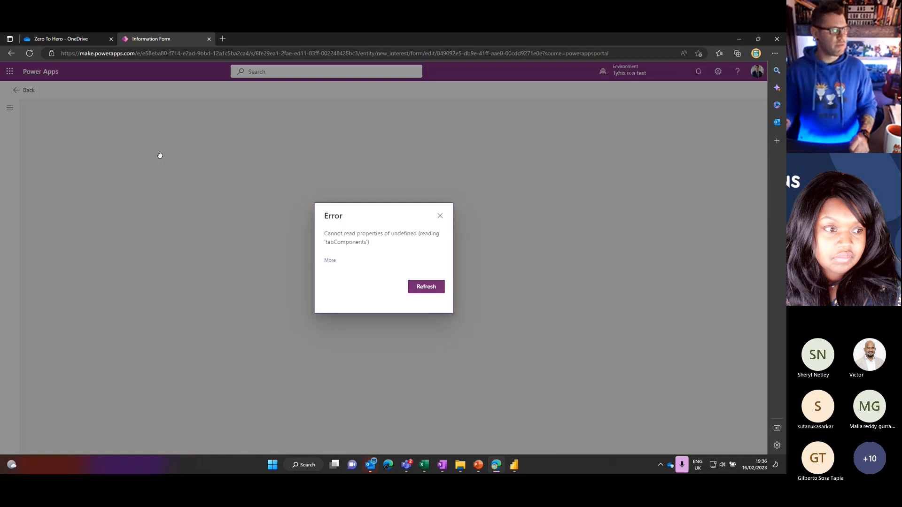
pyautogui.click(427, 291)
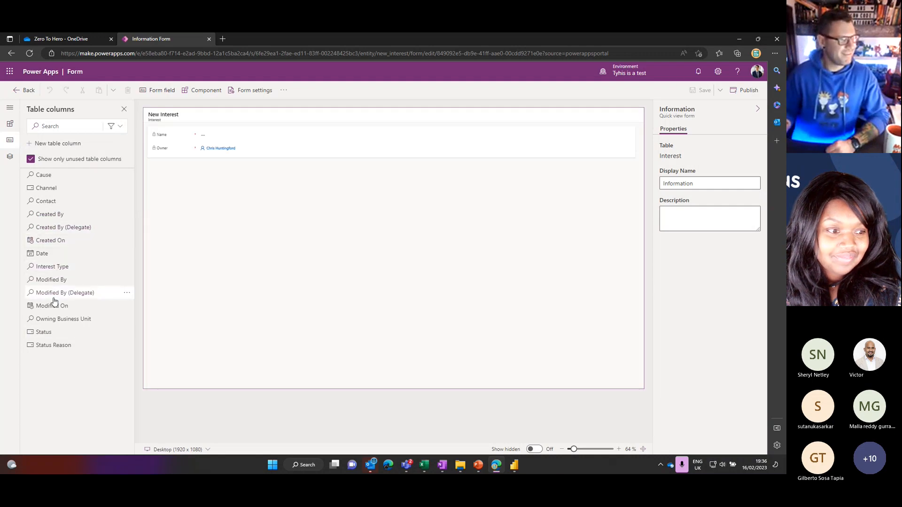
pyautogui.moveTo(43, 201); pyautogui.dragTo(230, 141)
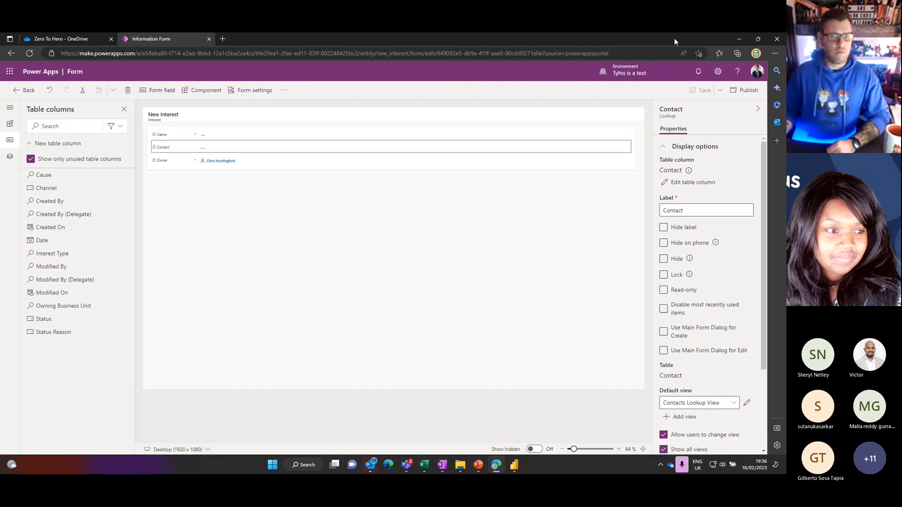
# Leave the Interest form editor and return to the table list of the ESG MAIN solution.
pyautogui.click(24, 90)
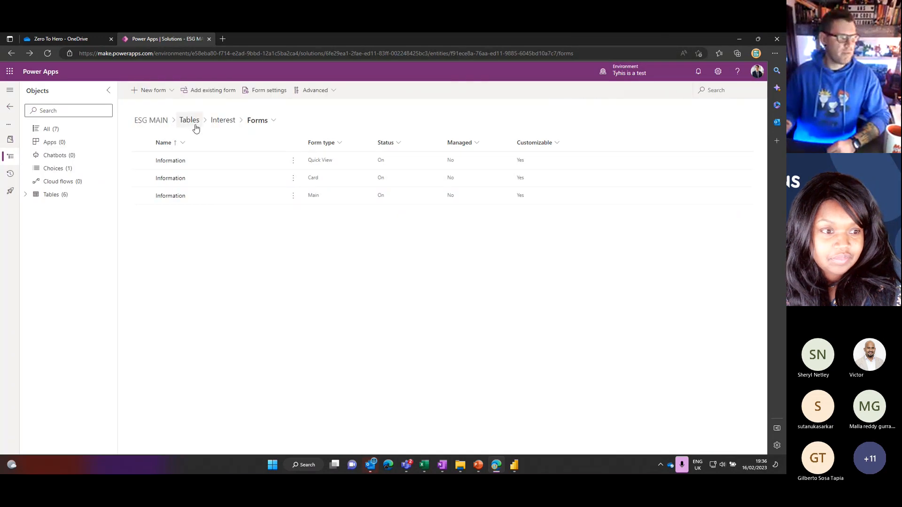
pyautogui.click(189, 120)
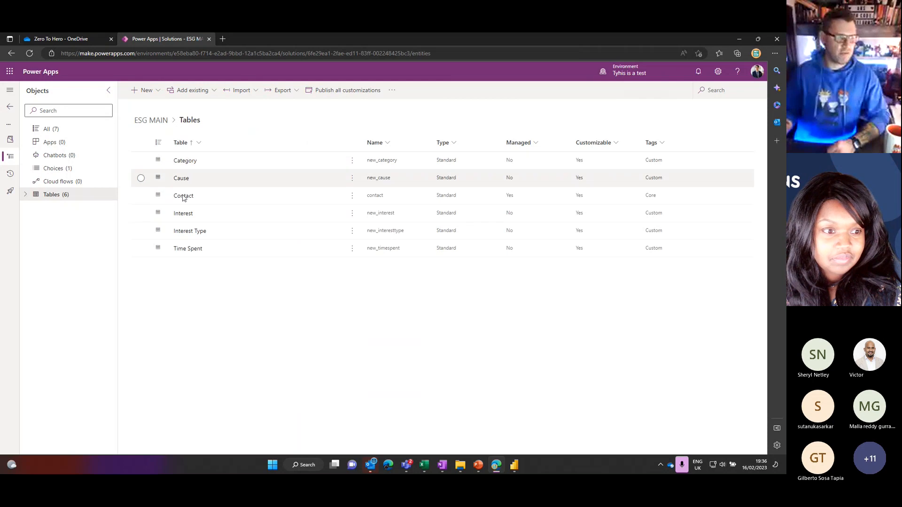
pyautogui.moveTo(484, 43); pyautogui.dragTo(447, 119)
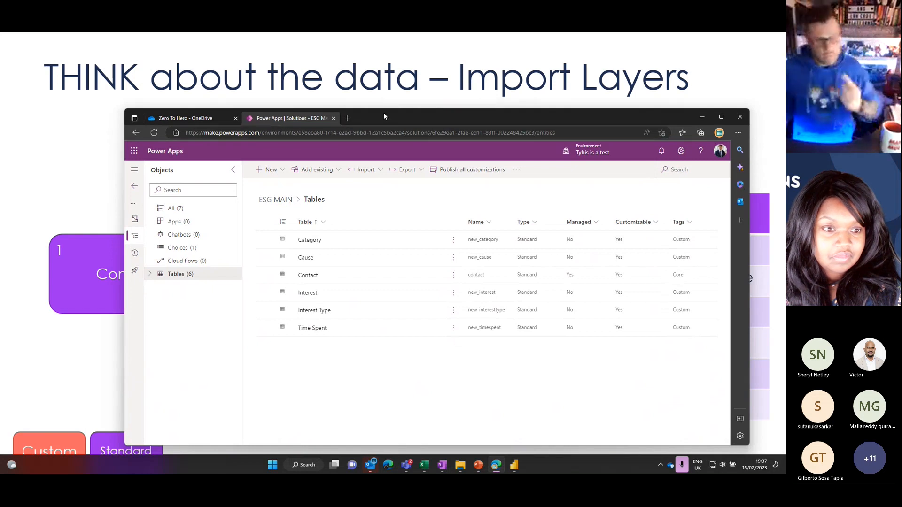
pyautogui.doubleClick(432, 115)
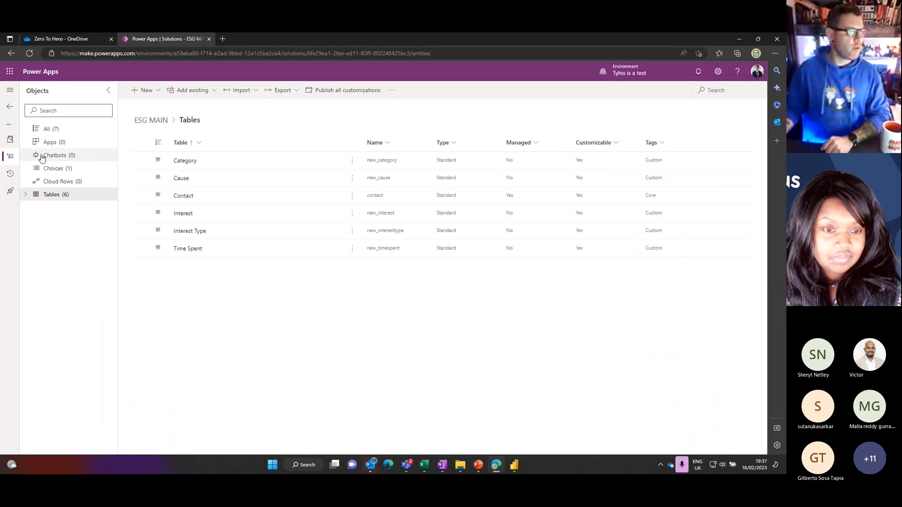
# Open the solution's apps list and publish all customizations.
pyautogui.click(51, 141)
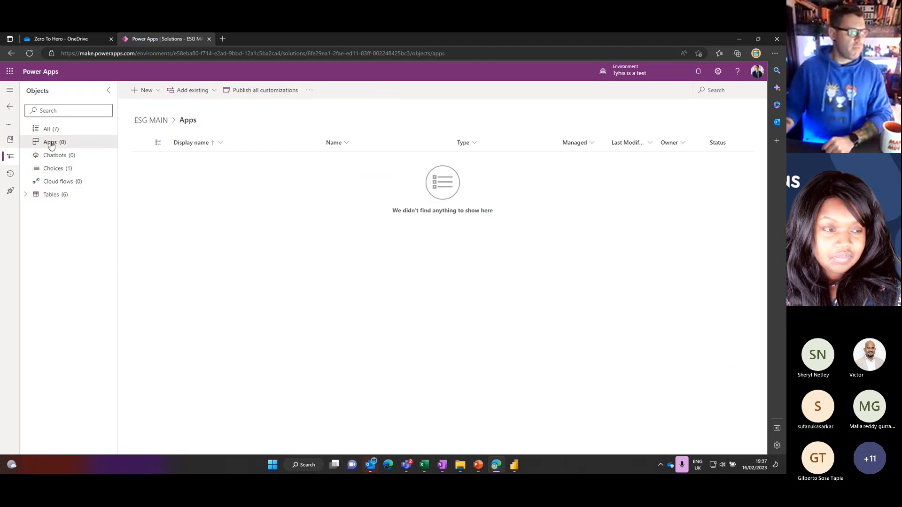
pyautogui.click(55, 196)
pyautogui.click(52, 143)
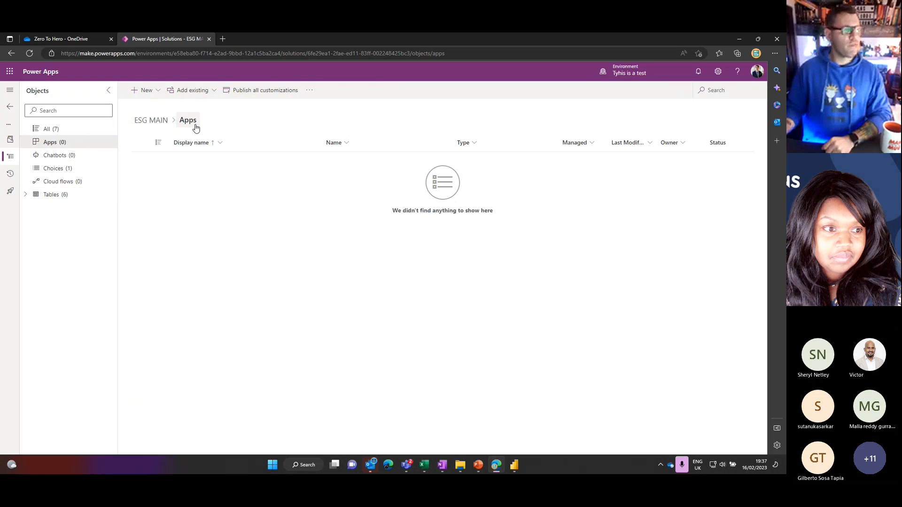
pyautogui.click(247, 97)
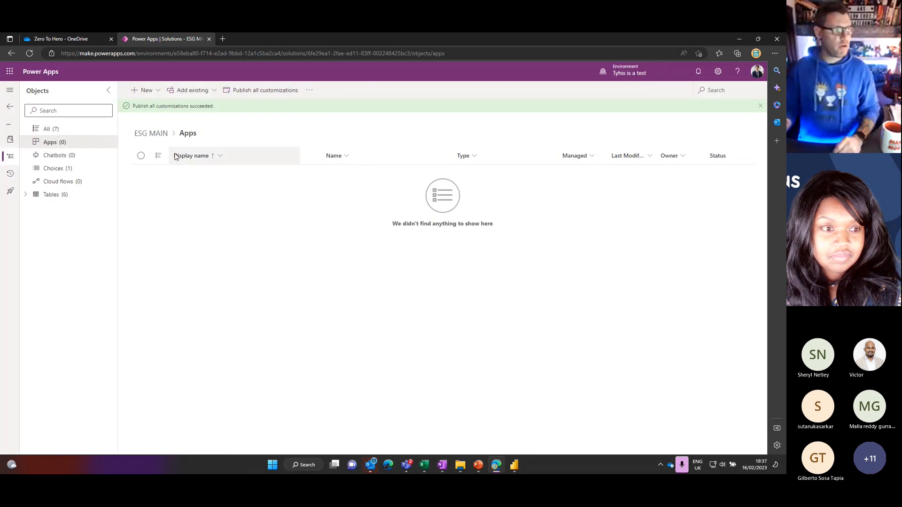
# Open the Contact table and check which data import options it offers.
pyautogui.click(52, 195)
pyautogui.click(184, 196)
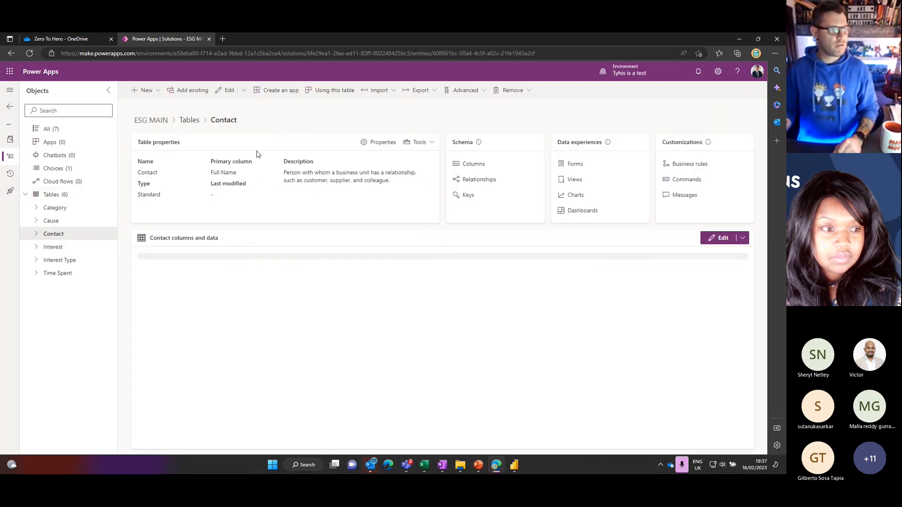
pyautogui.click(392, 97)
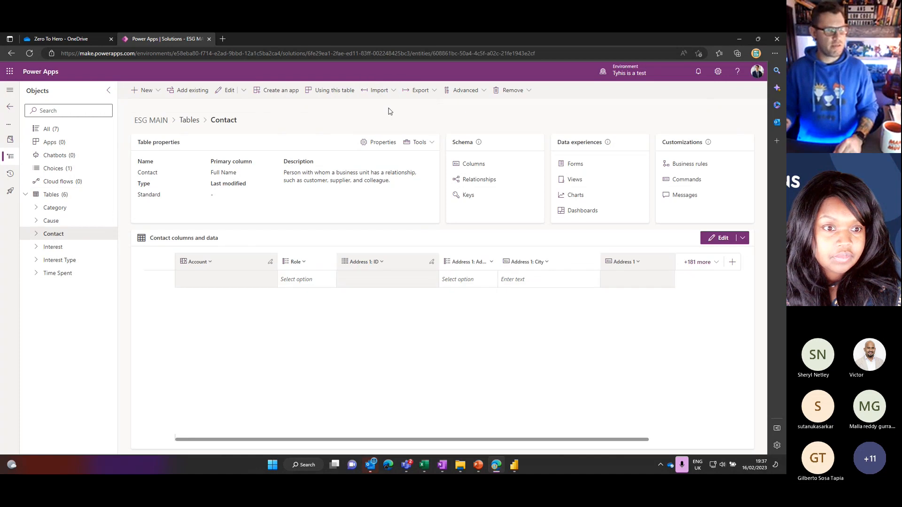
pyautogui.click(390, 96)
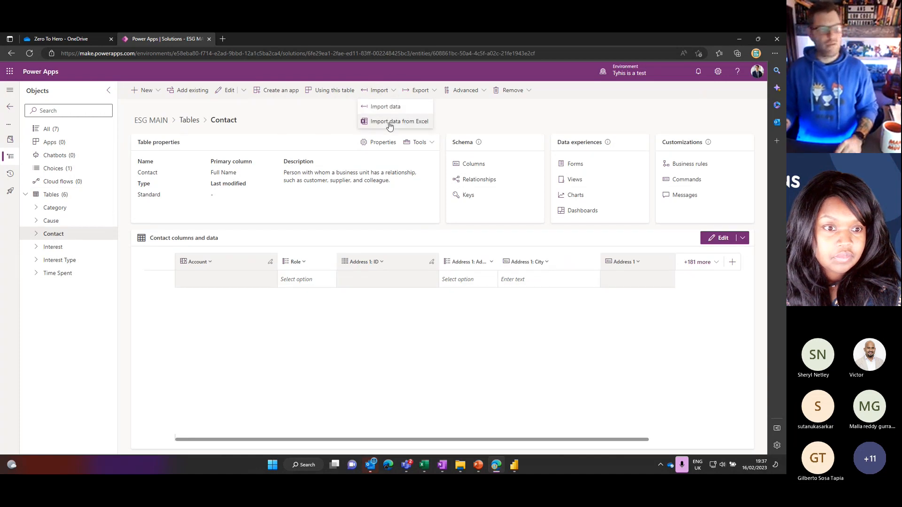
pyautogui.click(317, 130)
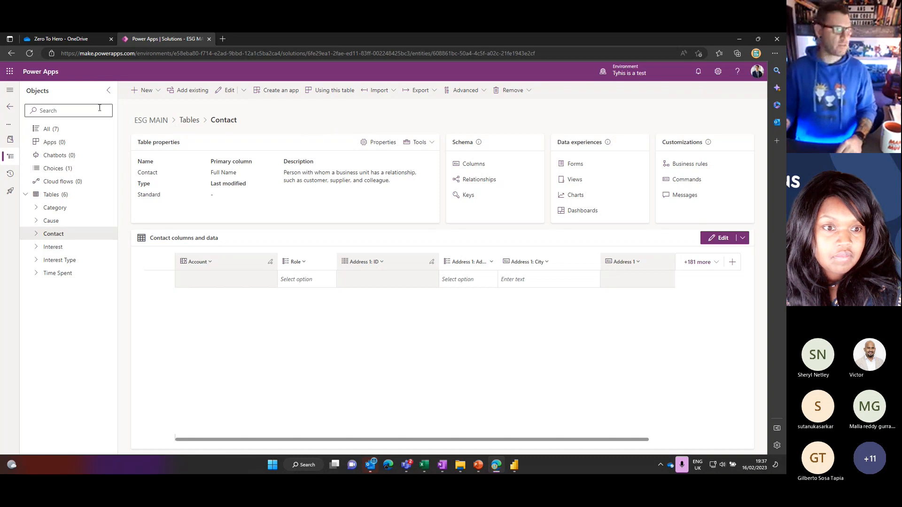
# Return to the solution's apps and check which existing model-driven apps can be added.
pyautogui.click(54, 143)
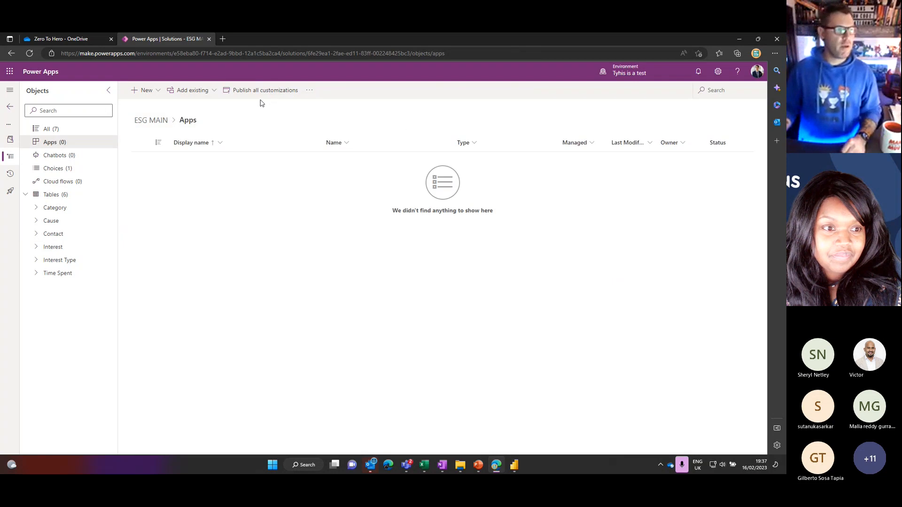
pyautogui.click(215, 91)
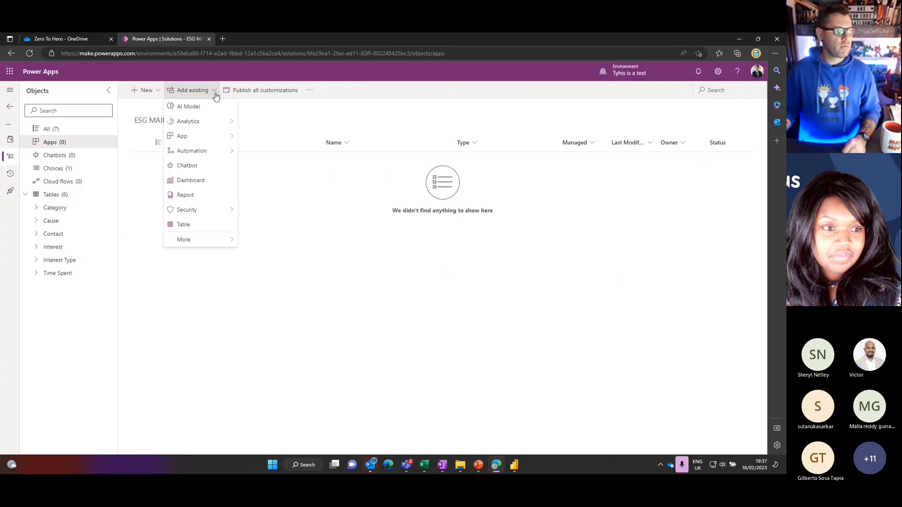
pyautogui.moveTo(223, 136)
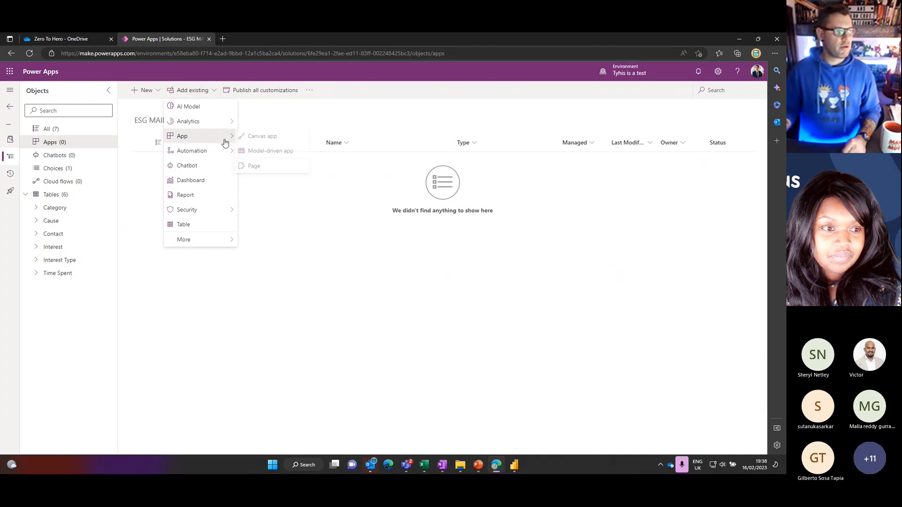
pyautogui.click(267, 154)
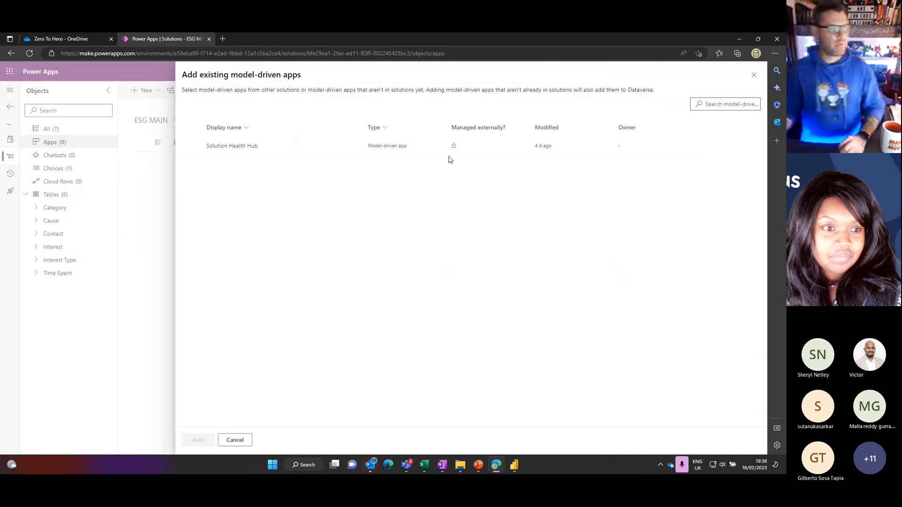
pyautogui.click(754, 75)
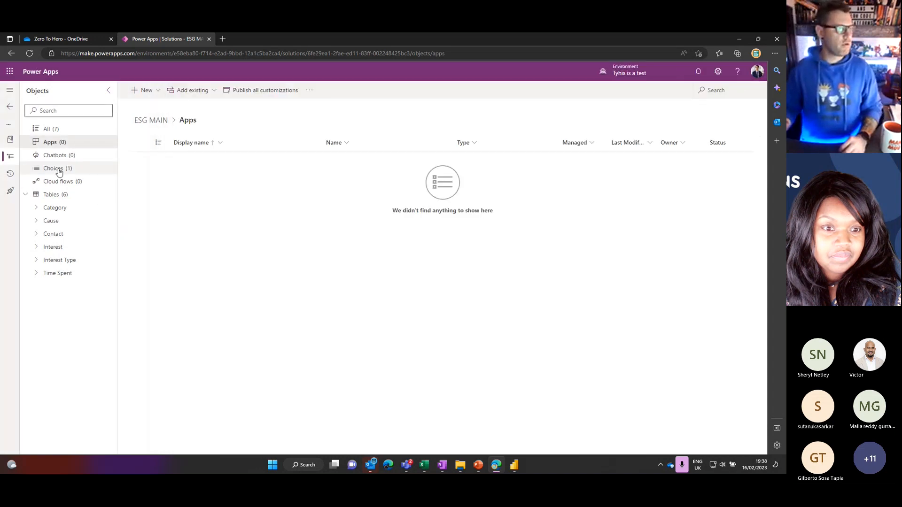
# Create a new model-driven app in the solution named "ESG Interest Management".
pyautogui.click(158, 90)
pyautogui.moveTo(181, 110)
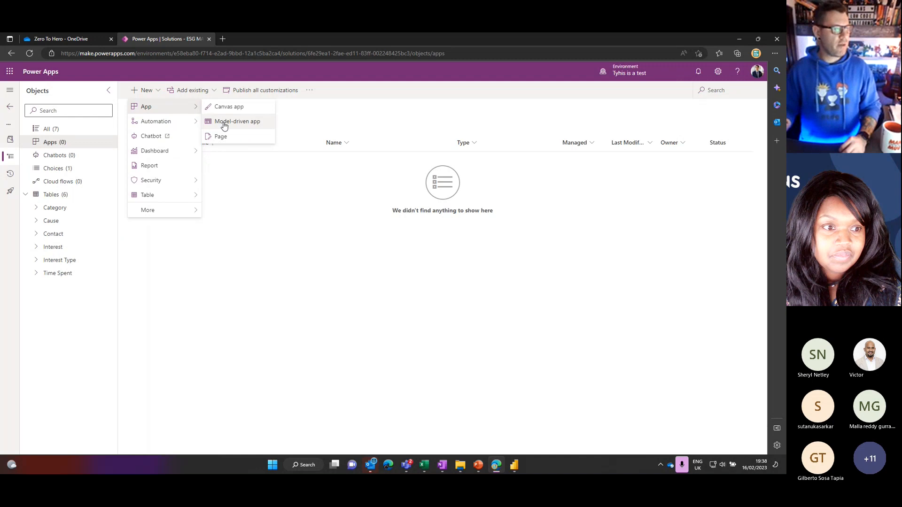
pyautogui.click(231, 121)
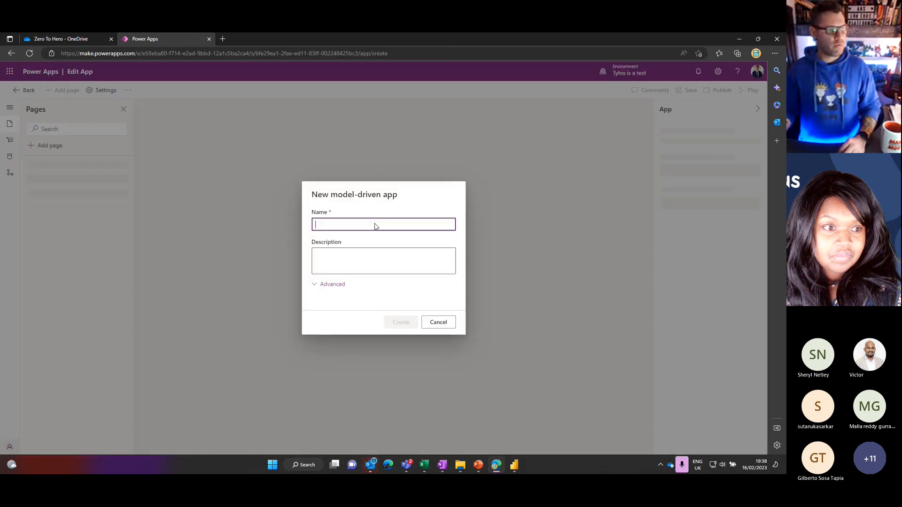
pyautogui.write('ESG ')
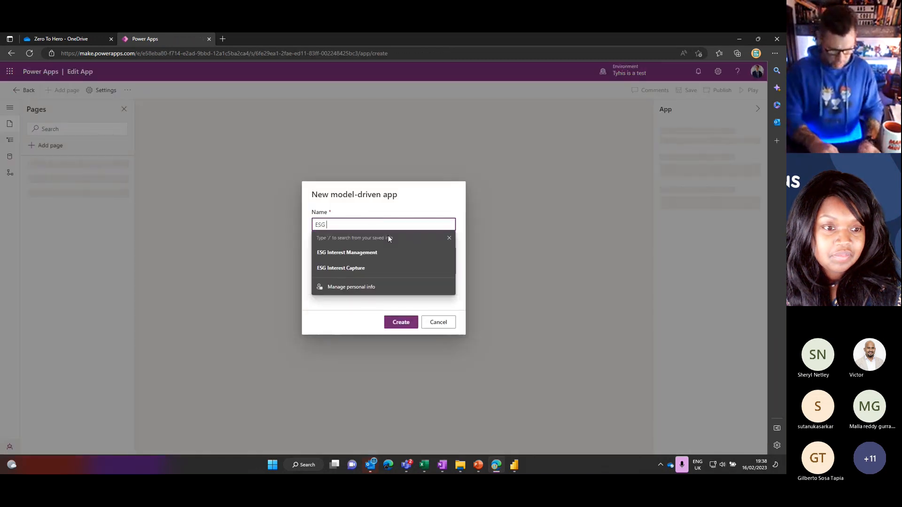
pyautogui.write('INterest Management')
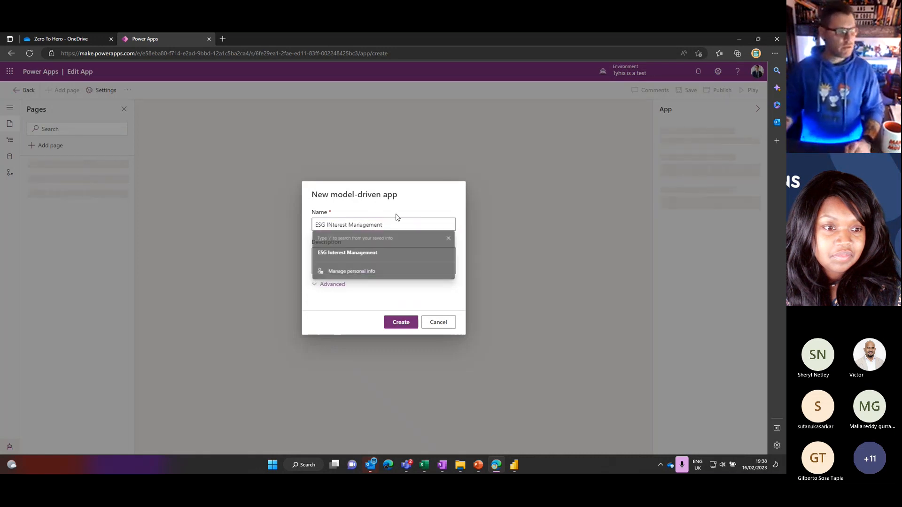
pyautogui.click(339, 225)
pyautogui.click(339, 224)
pyautogui.write('n')
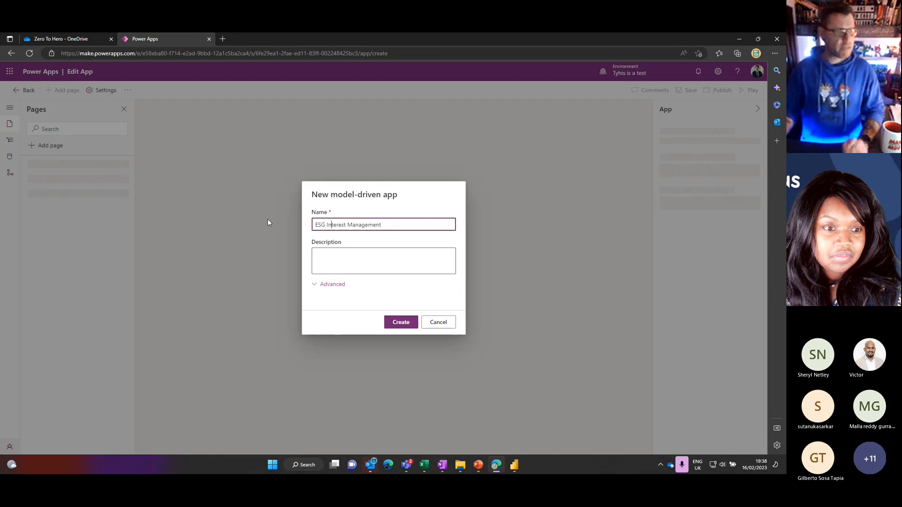
pyautogui.click(402, 323)
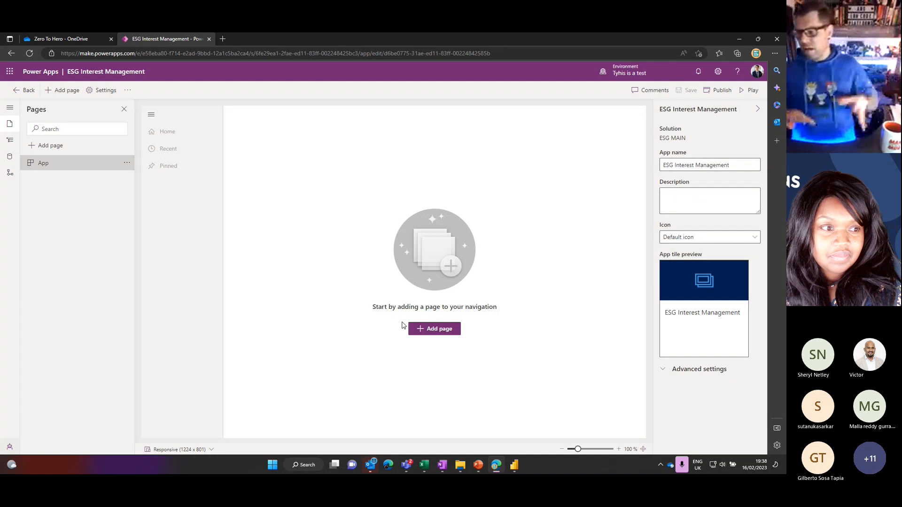
# Add a dashboard page to the app using the Microsoft Dynamics 365 Overview system dashboard.
pyautogui.click(452, 331)
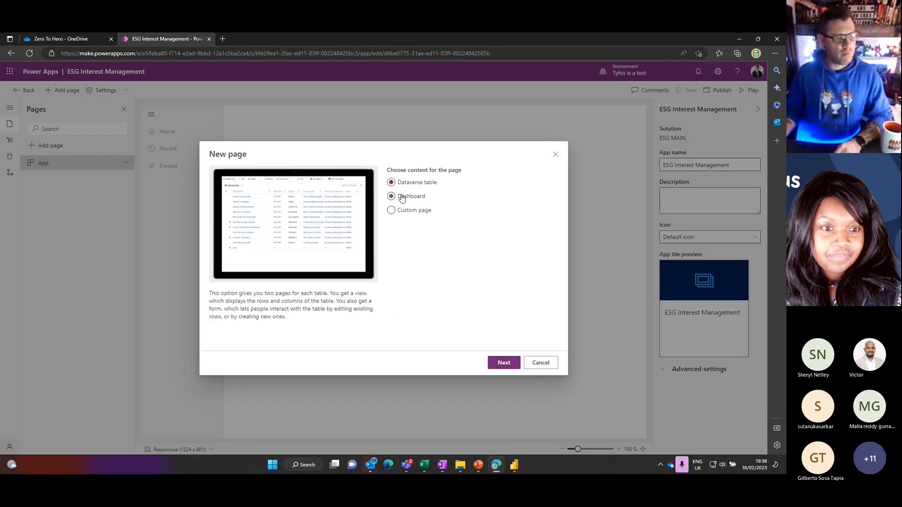
pyautogui.click(402, 196)
pyautogui.click(503, 362)
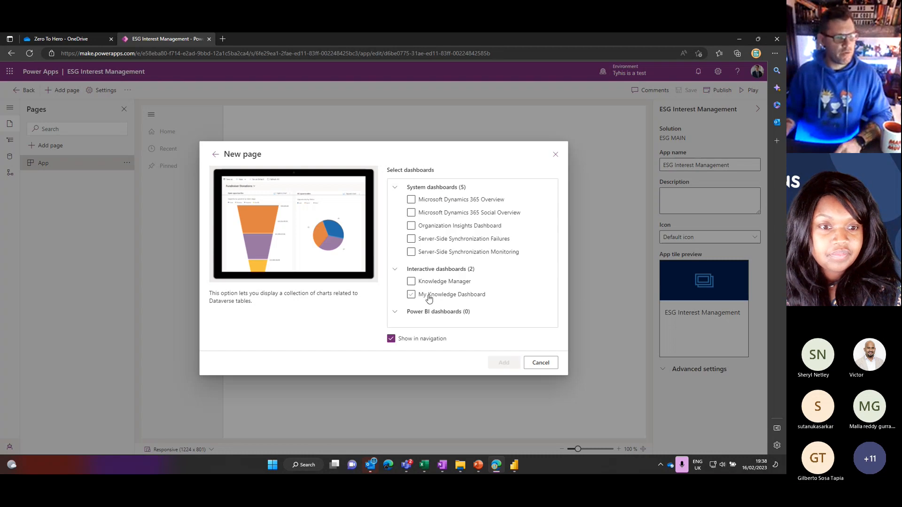
pyautogui.click(411, 200)
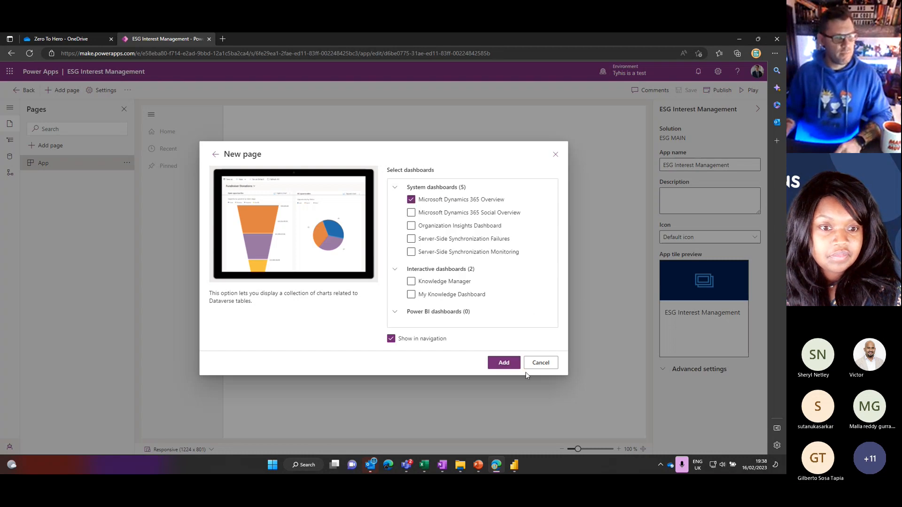
pyautogui.click(504, 362)
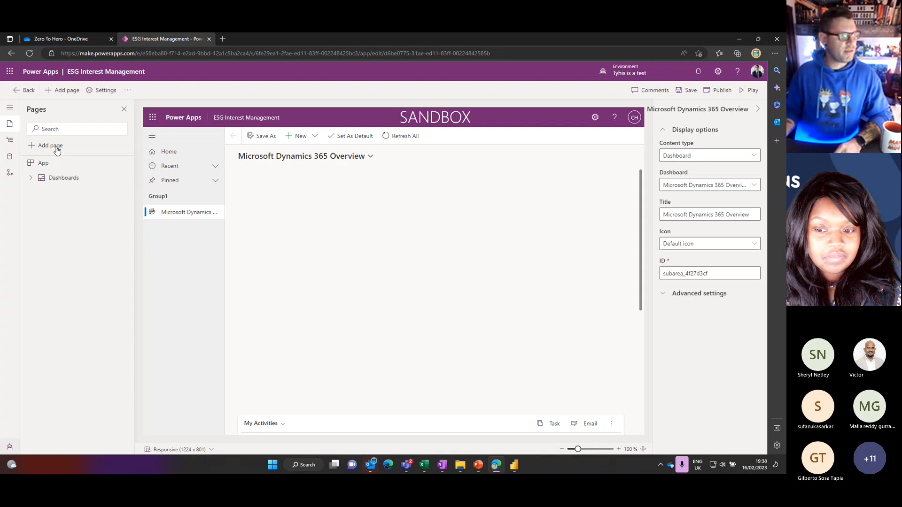
# Start a new Dataverse table page from existing tables and select the Contact table.
pyautogui.click(56, 147)
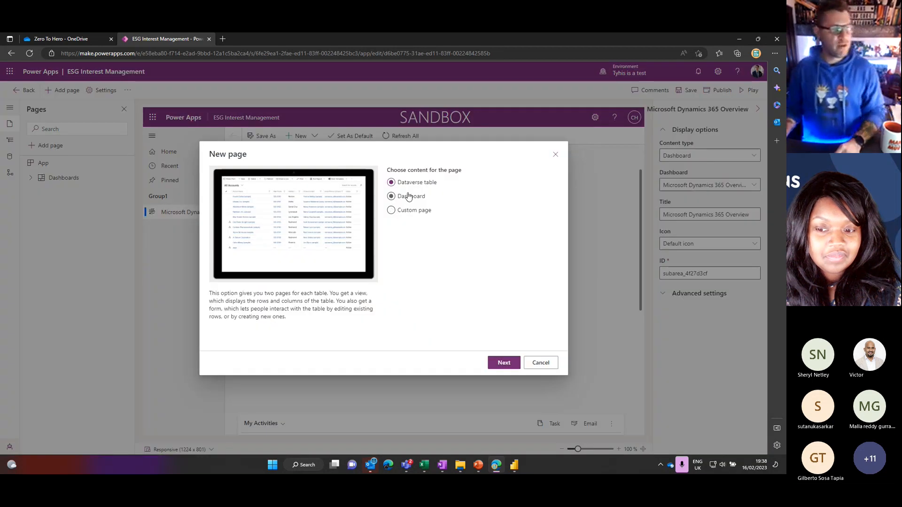
pyautogui.click(503, 363)
pyautogui.click(416, 231)
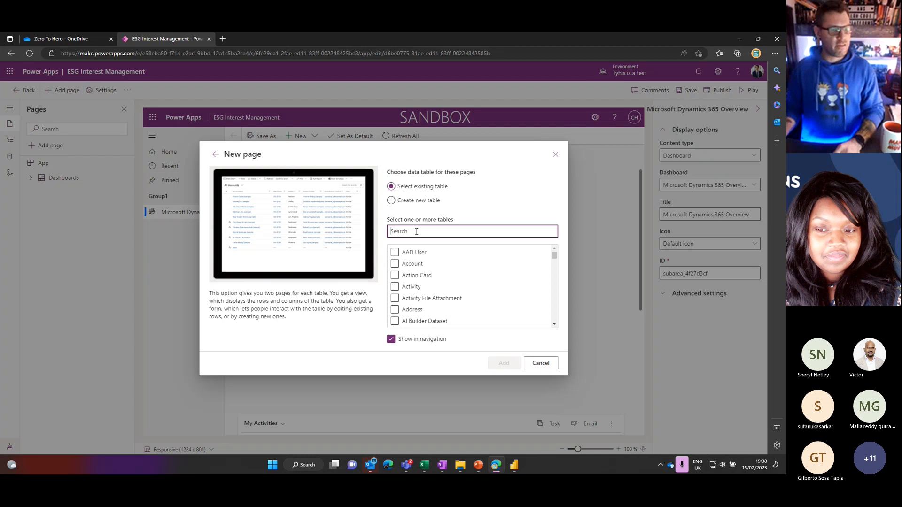
pyautogui.write('cont')
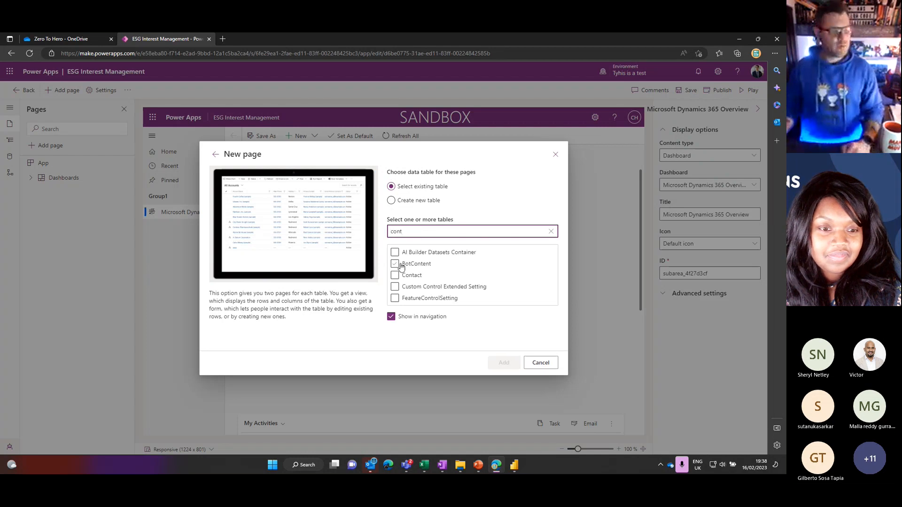
pyautogui.click(395, 277)
# Find and select the Interest and Interest Type tables for the new pages.
pyautogui.doubleClick(418, 230)
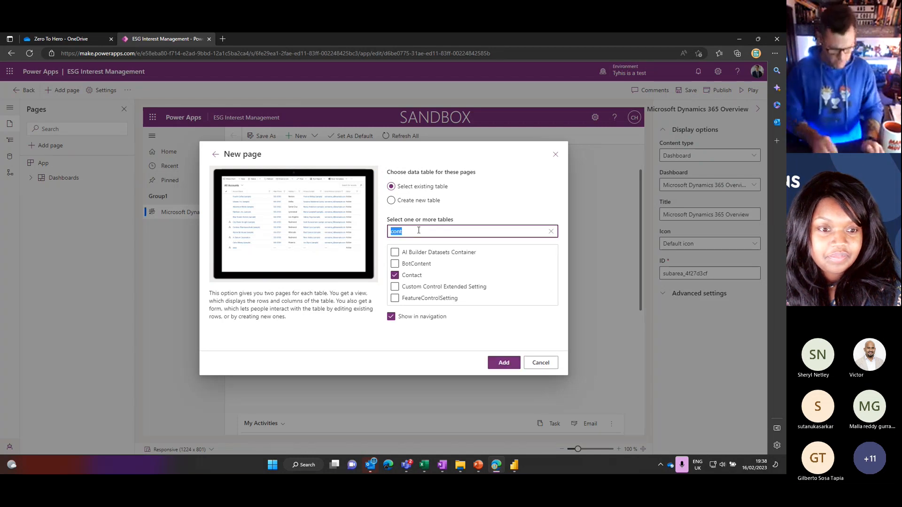
pyautogui.write('interes')
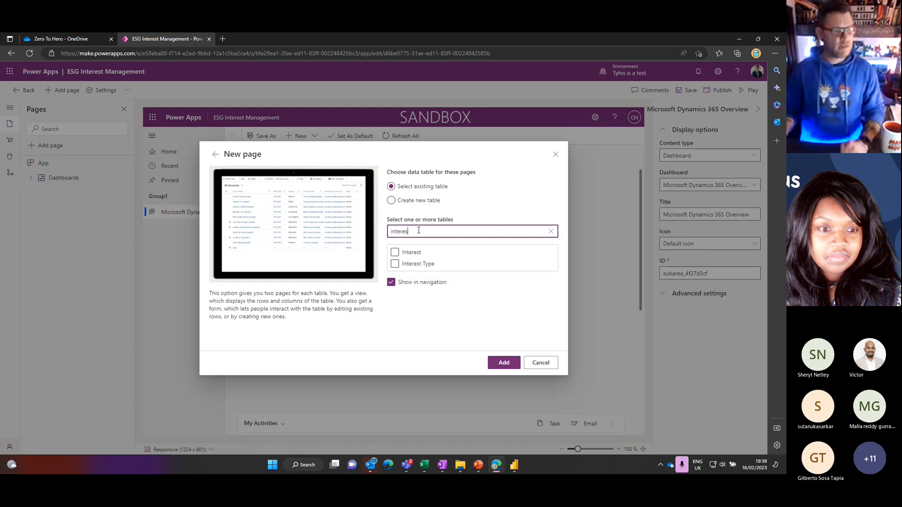
pyautogui.click(406, 253)
pyautogui.click(405, 263)
# Find the Cause table and include it in the selection for the new pages.
pyautogui.doubleClick(425, 230)
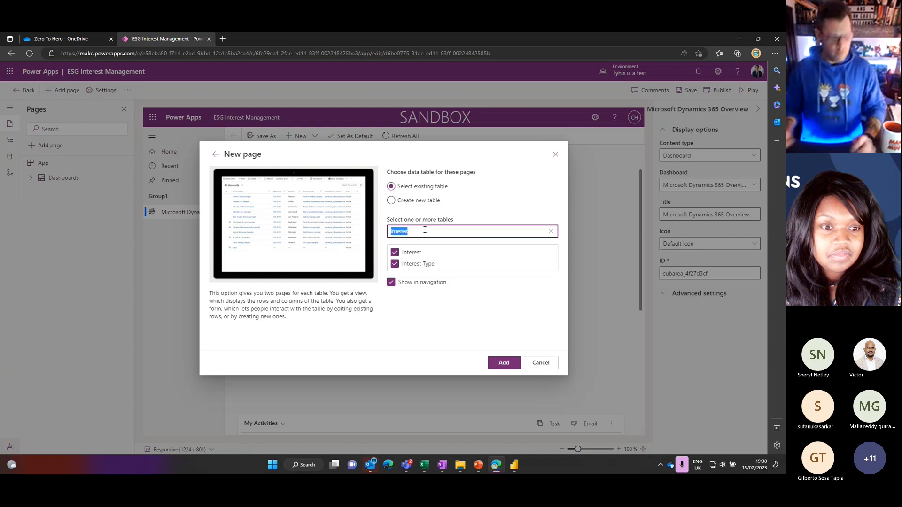
pyautogui.write('csuse')
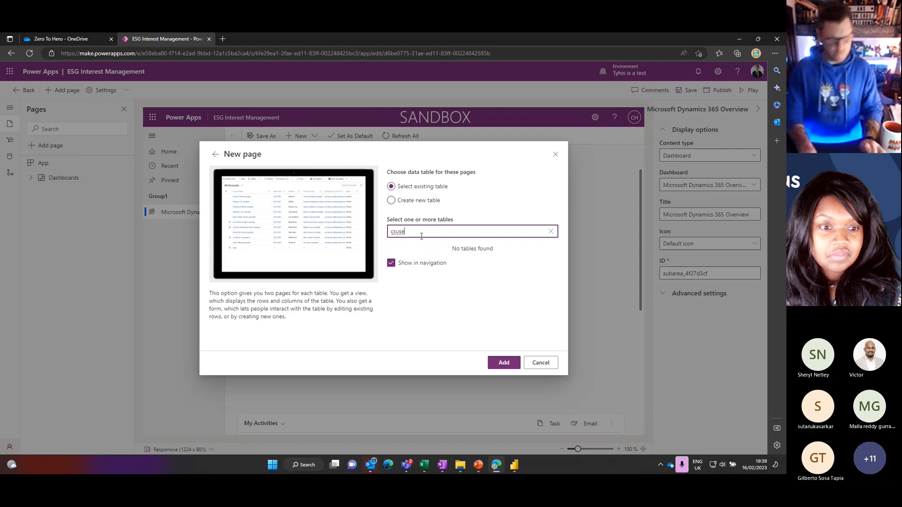
pyautogui.press('BackSpace')
pyautogui.write('ause')
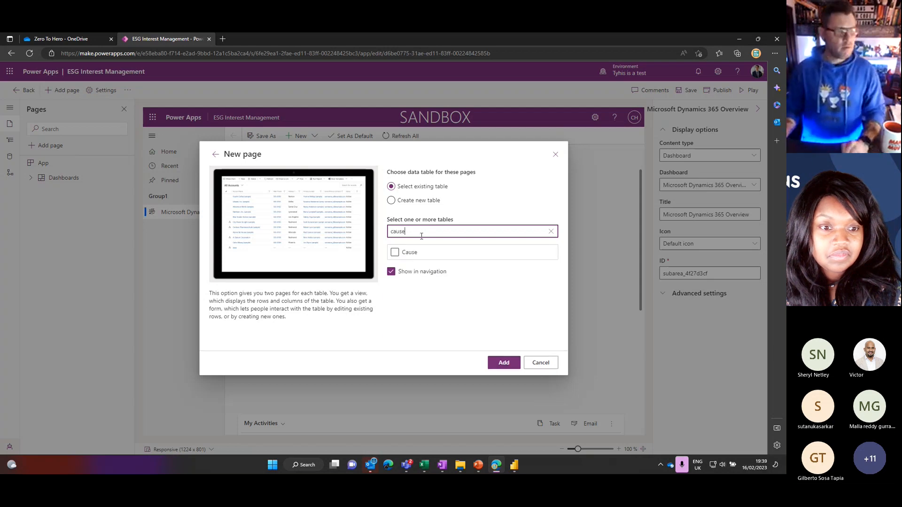
pyautogui.click(436, 231)
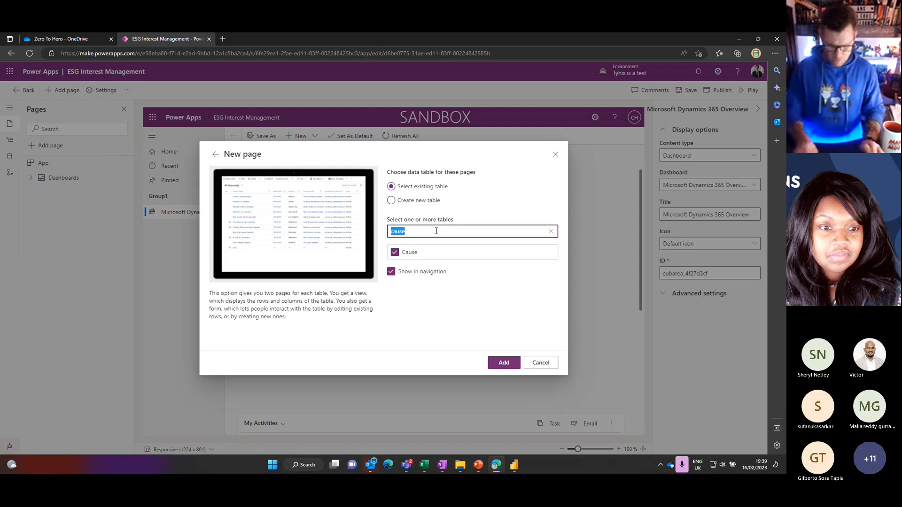
# Find and include the Time Spent table, and add pages for all the selected tables to the app.
pyautogui.write('time')
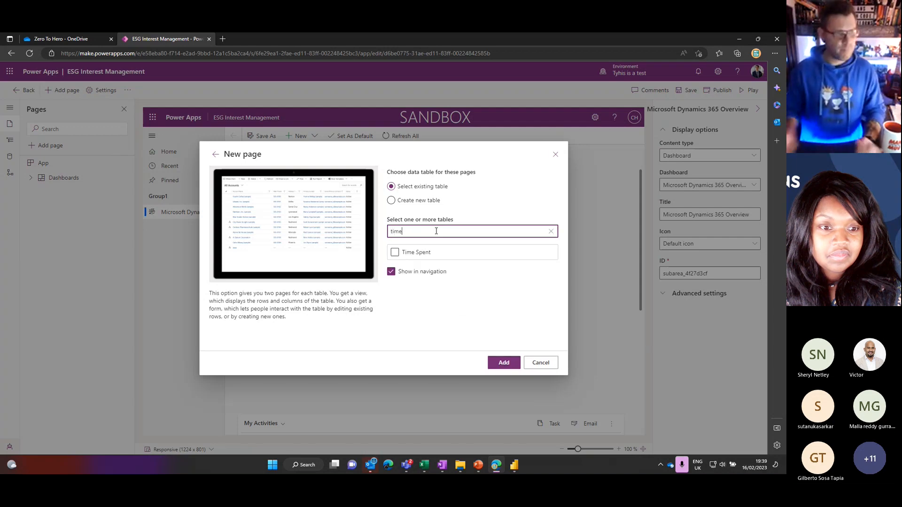
pyautogui.click(426, 252)
pyautogui.click(511, 362)
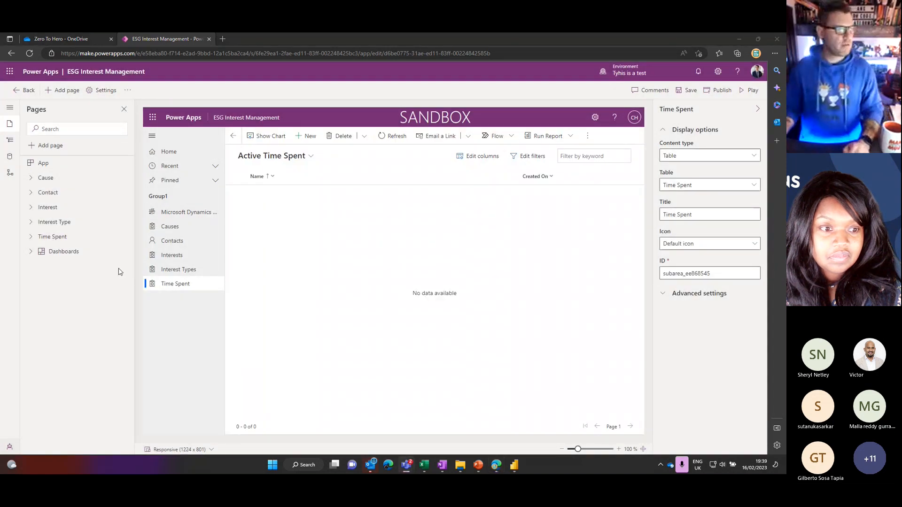
# Add a new group titled Admin to the app's navigation.
pyautogui.click(9, 139)
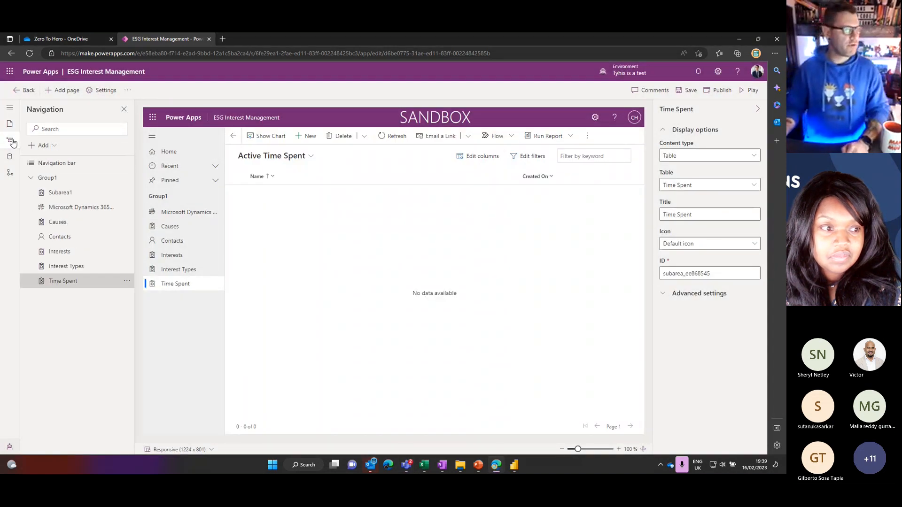
pyautogui.click(57, 146)
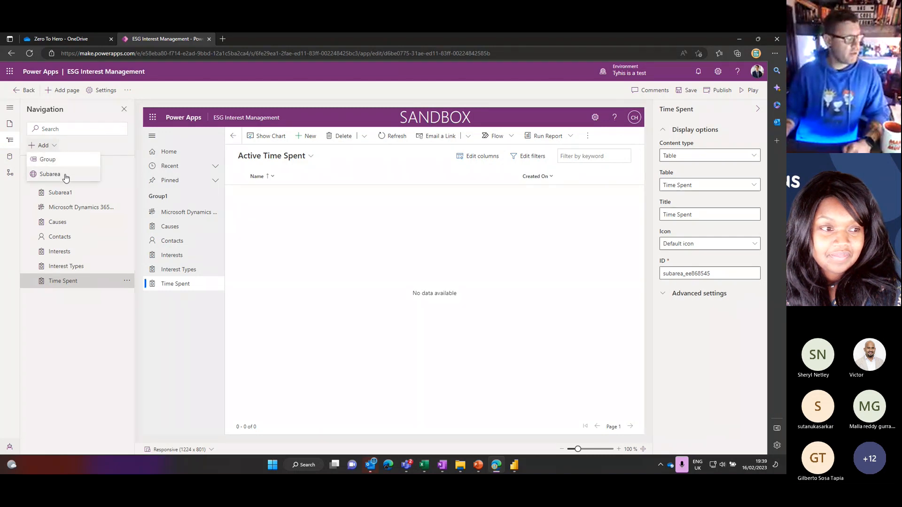
pyautogui.click(59, 161)
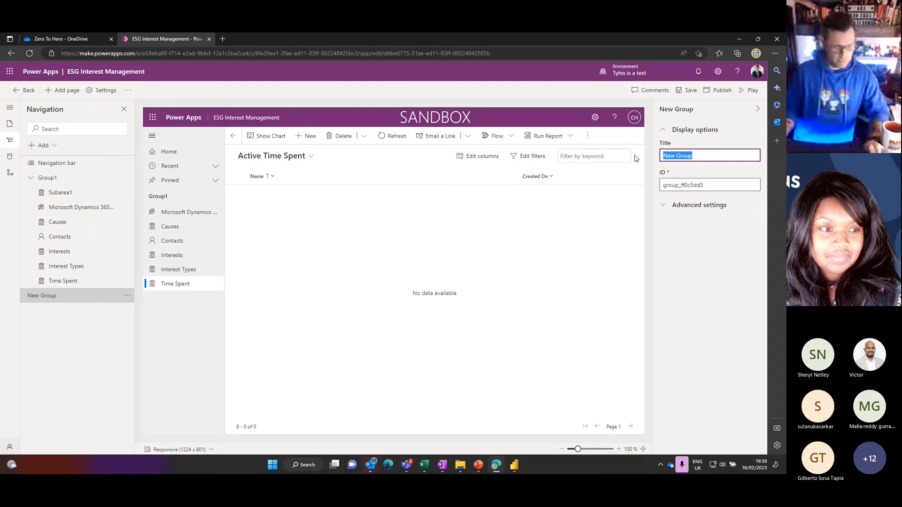
pyautogui.write('Amin')
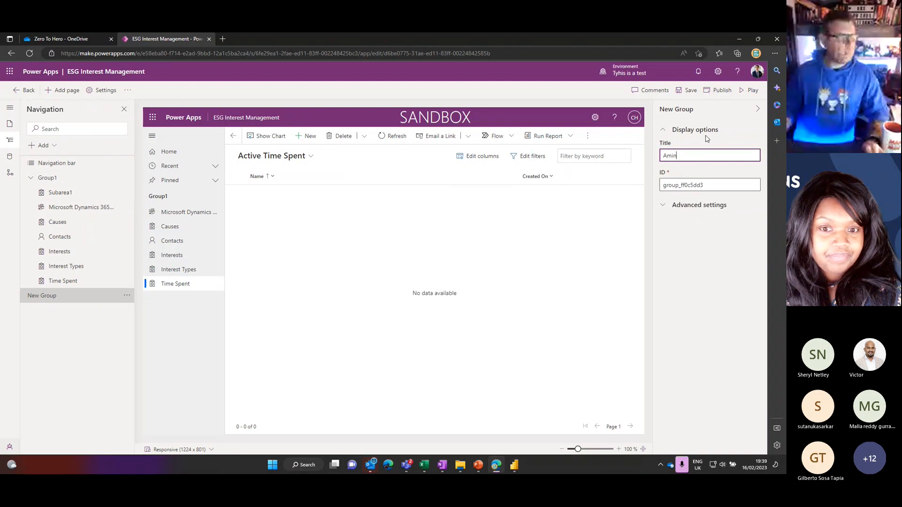
pyautogui.press('BackSpace')
pyautogui.press('BackSpace')
pyautogui.press('BackSpace')
pyautogui.write('d')
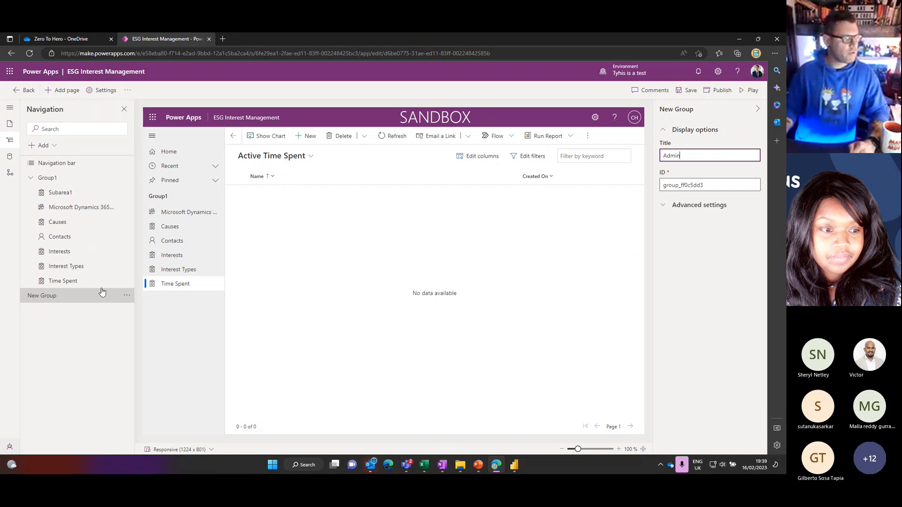
# Rename Group1 to Do Cool Stuff and remove its Subarea1 placeholder from the navigation.
pyautogui.click(125, 281)
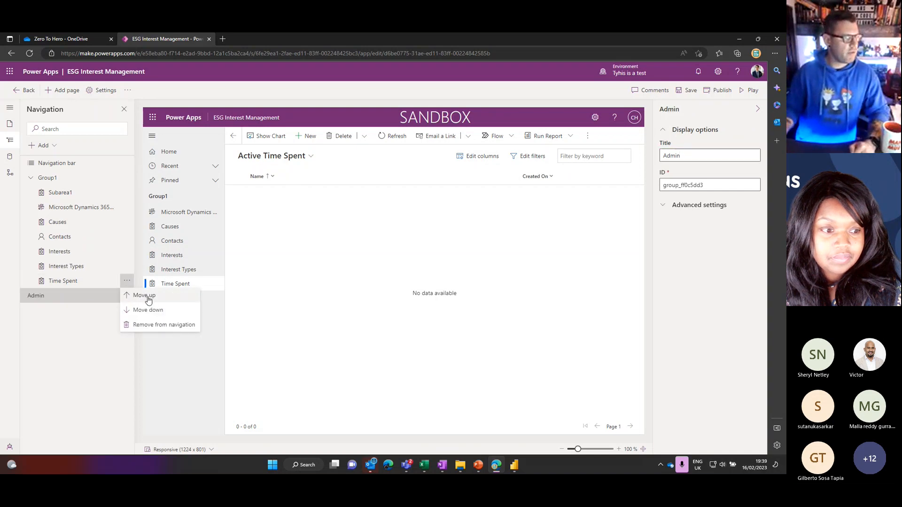
pyautogui.click(53, 182)
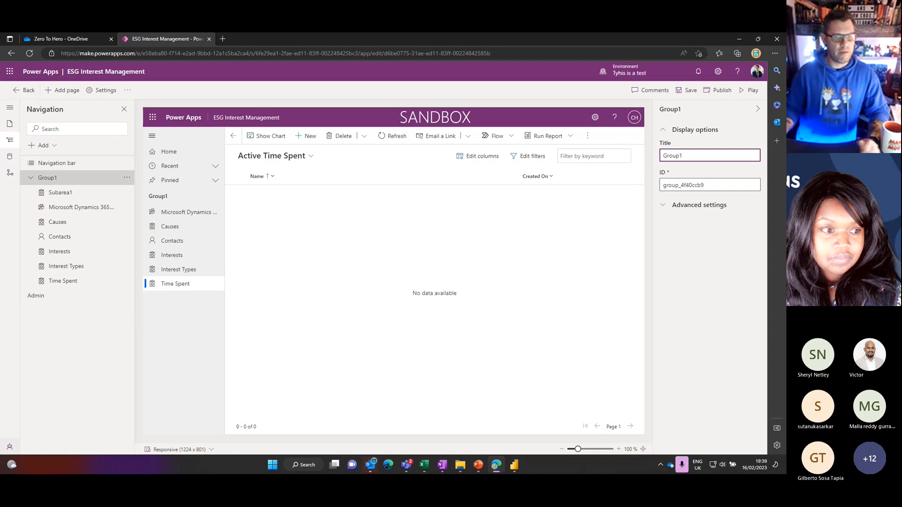
pyautogui.moveTo(712, 159); pyautogui.dragTo(660, 156)
pyautogui.write('Do Coo')
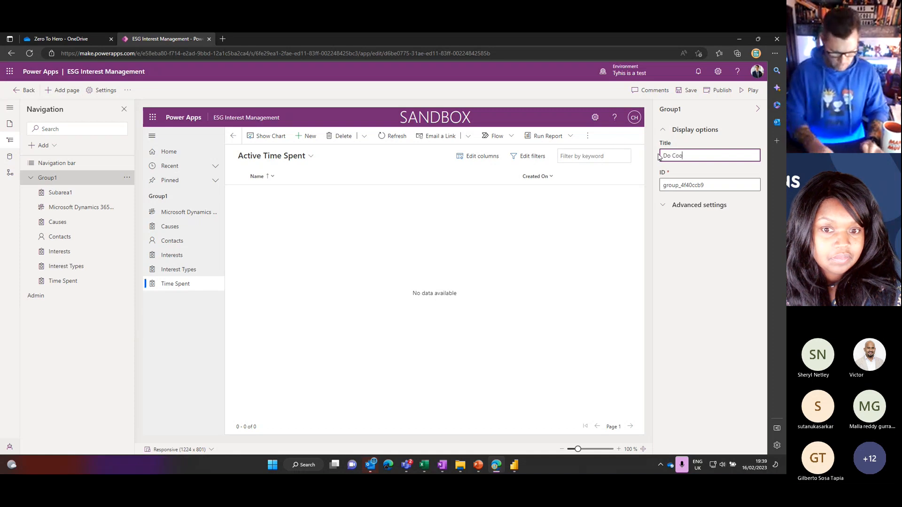
pyautogui.write('l Stuff')
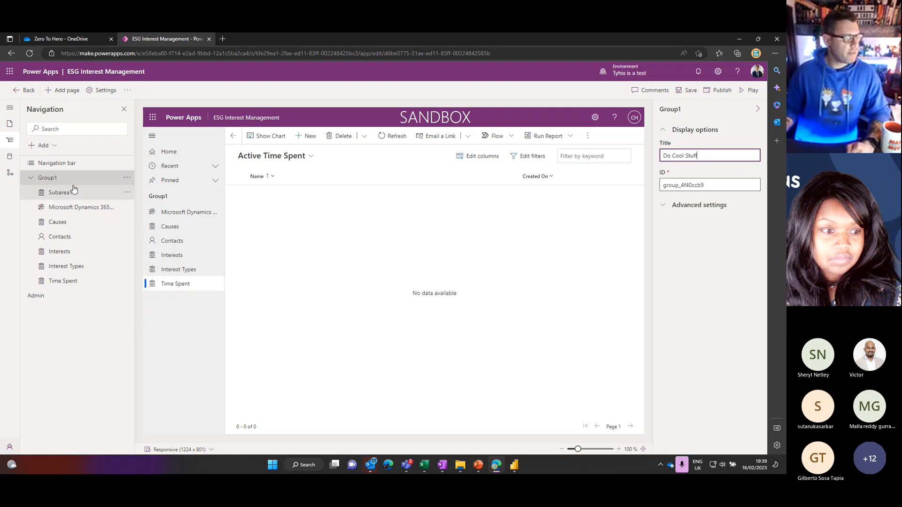
pyautogui.click(127, 193)
pyautogui.click(152, 235)
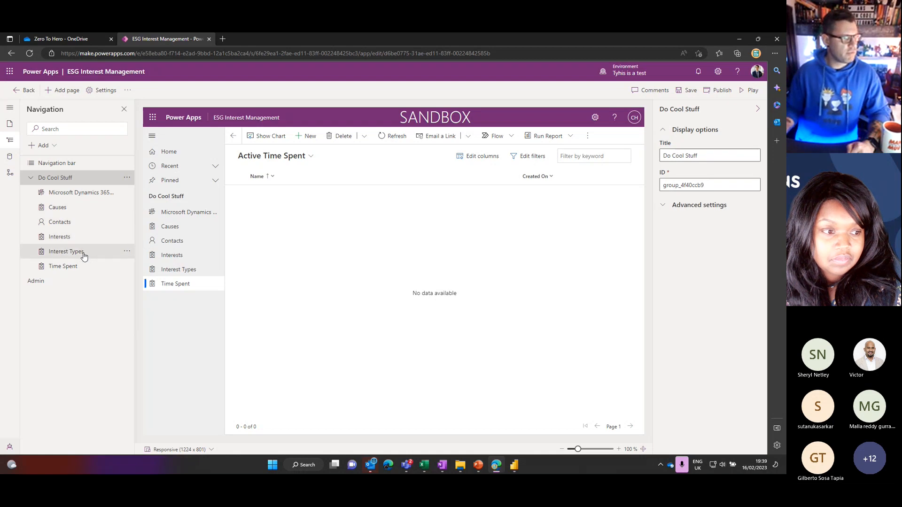
# Move Time Spent above Interest Types, and move Interest Types down into the Admin group.
pyautogui.click(127, 266)
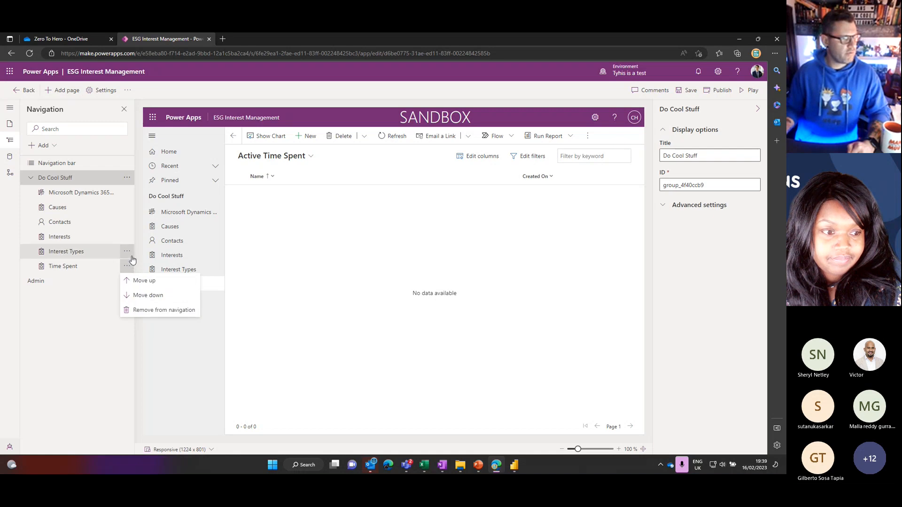
pyautogui.click(149, 283)
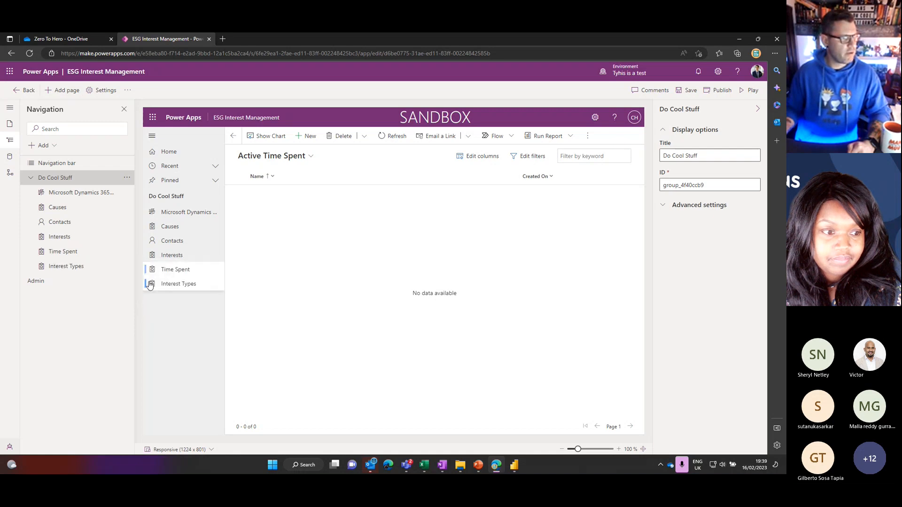
pyautogui.click(127, 265)
pyautogui.click(137, 295)
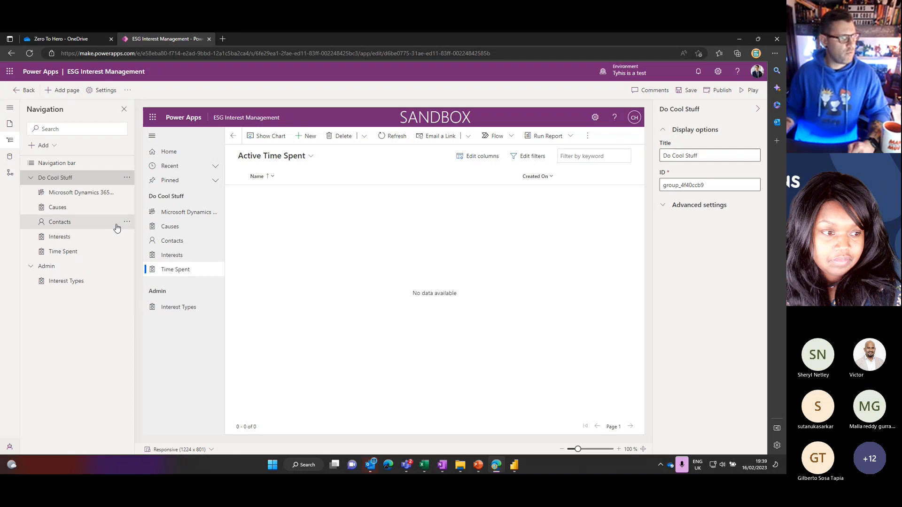
# Move Causes down past Contacts, Interests and Time Spent into the Admin group.
pyautogui.click(127, 208)
pyautogui.click(142, 235)
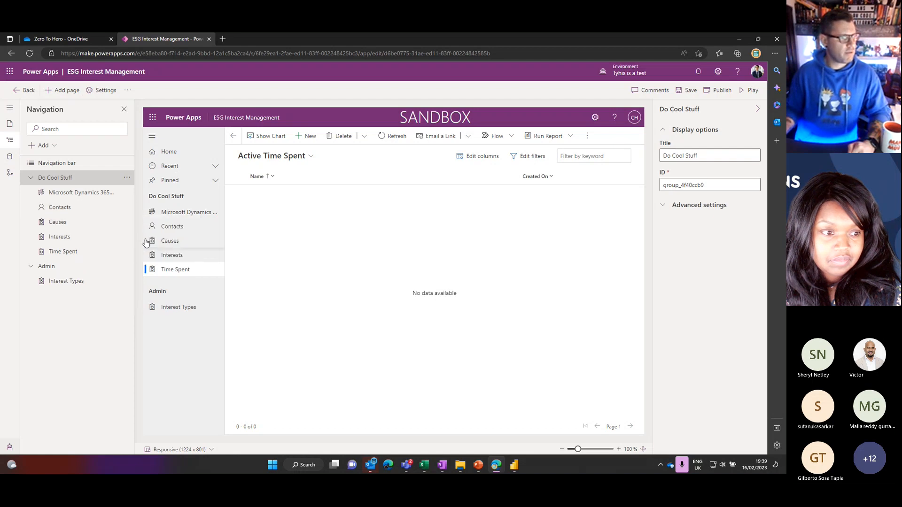
pyautogui.click(127, 222)
pyautogui.click(142, 250)
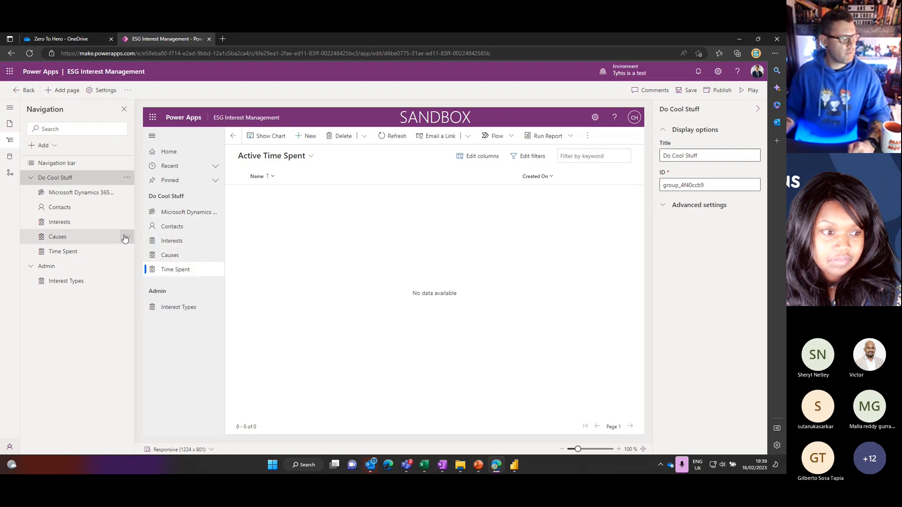
pyautogui.click(127, 236)
pyautogui.click(141, 265)
pyautogui.click(127, 251)
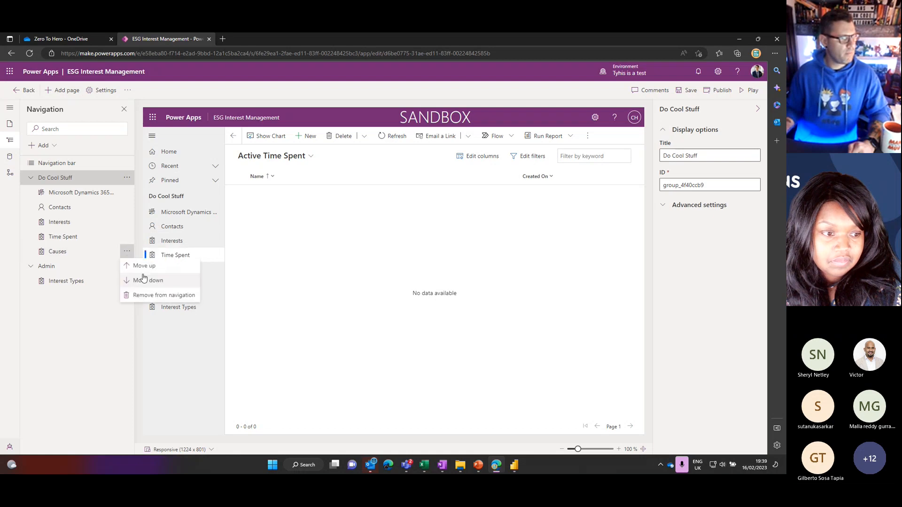
pyautogui.click(142, 280)
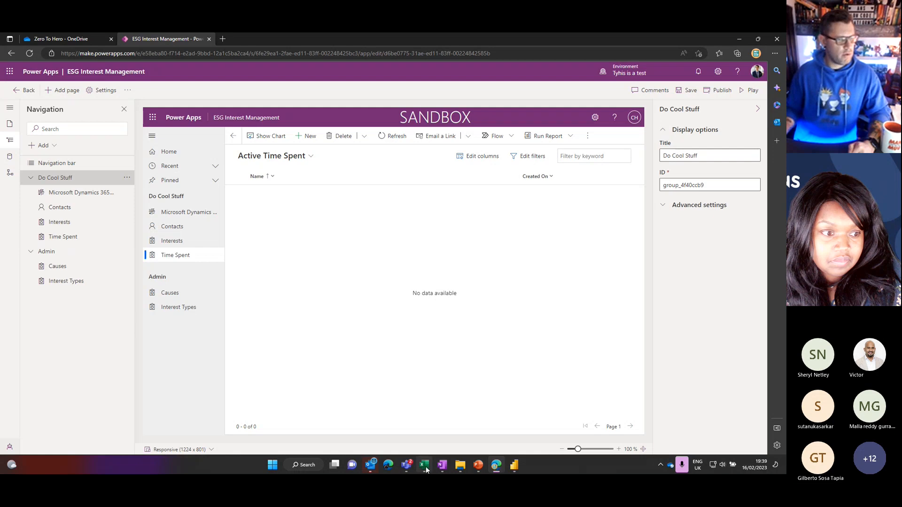
# Switch to File Explorer to view the Zero to Hero Session 2 folder, and move its window out of the way.
pyautogui.click(459, 466)
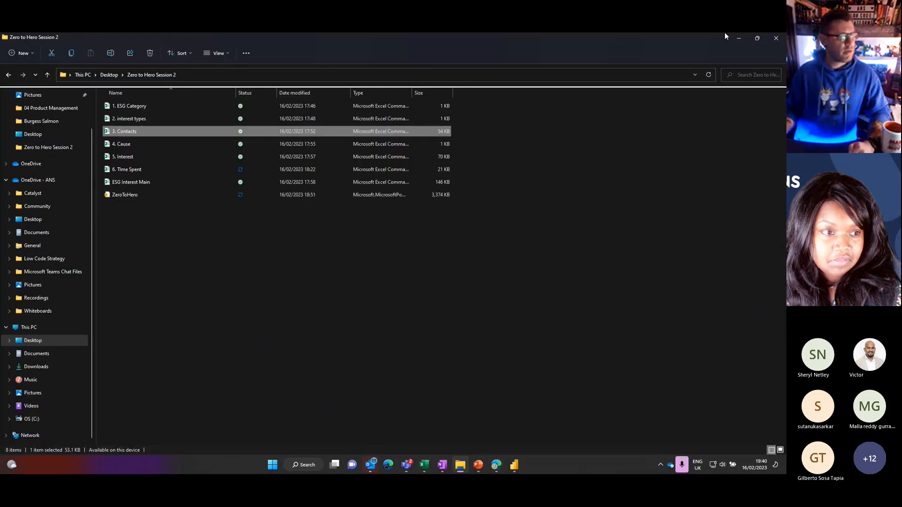
pyautogui.click(597, 44)
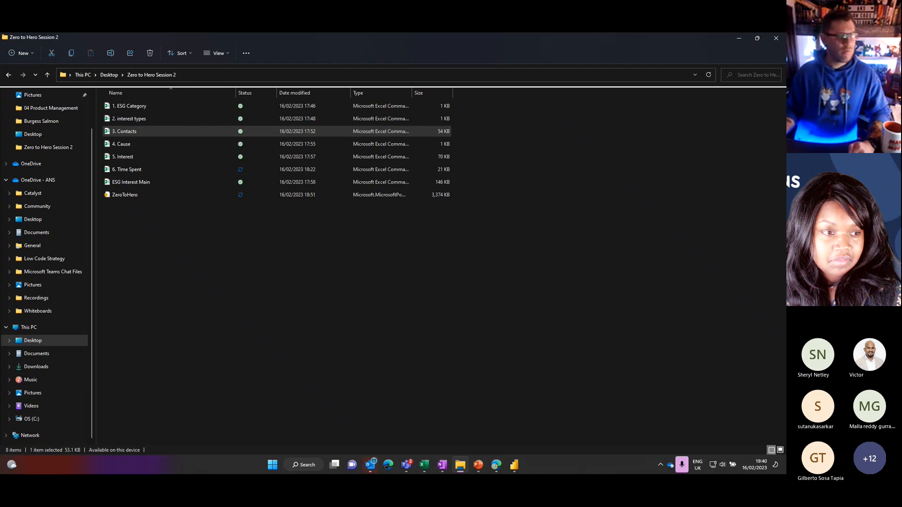
pyautogui.moveTo(623, 37); pyautogui.dragTo(785, 99)
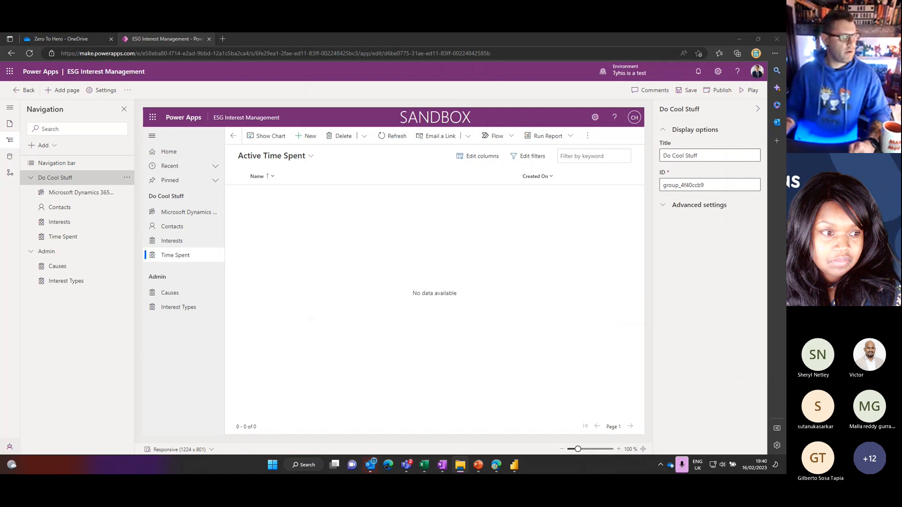
# Save the app and start a new Dataverse table page based on existing tables.
pyautogui.click(688, 91)
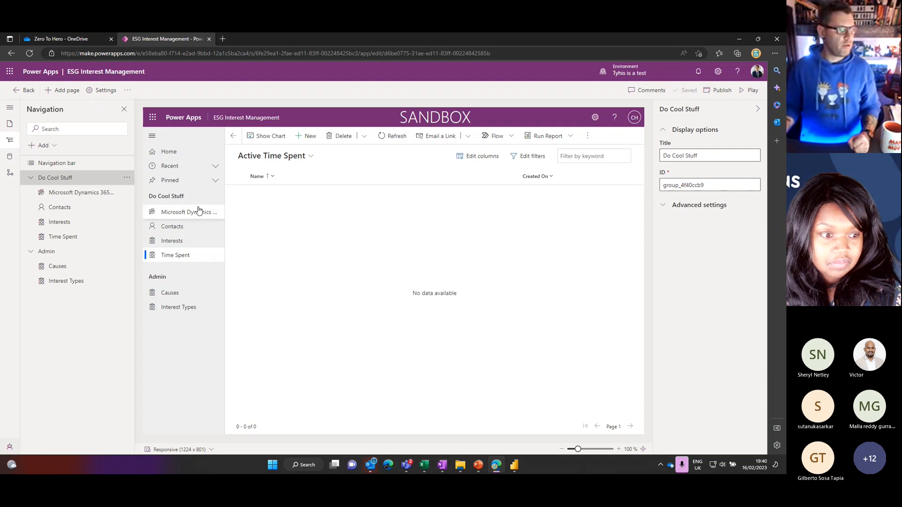
pyautogui.click(52, 150)
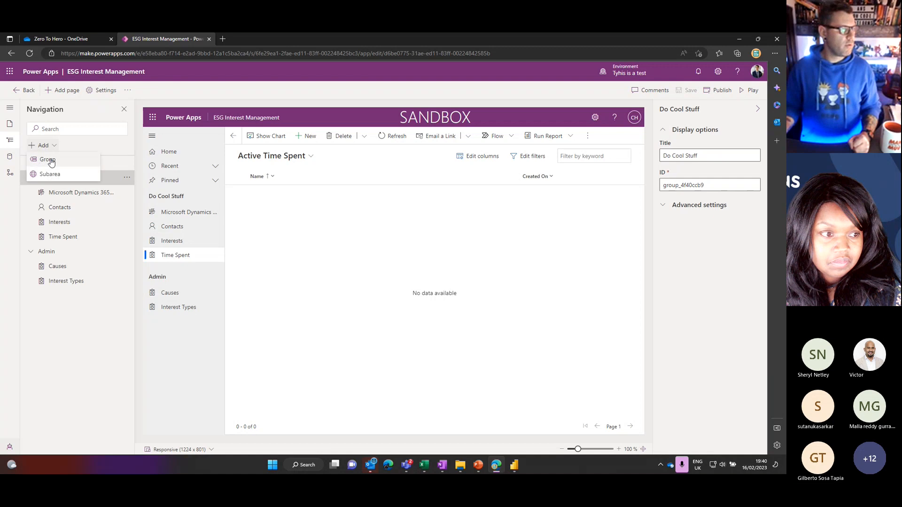
pyautogui.click(9, 139)
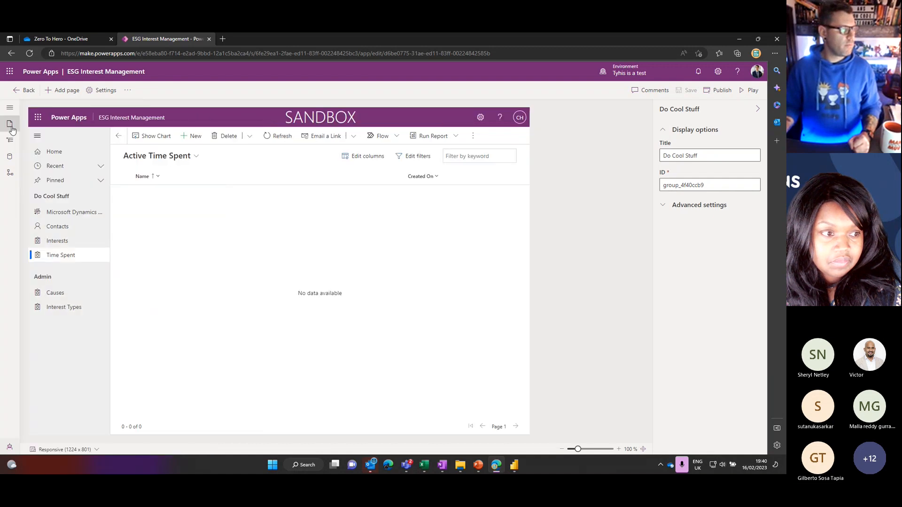
pyautogui.click(9, 124)
pyautogui.click(51, 145)
pyautogui.click(410, 209)
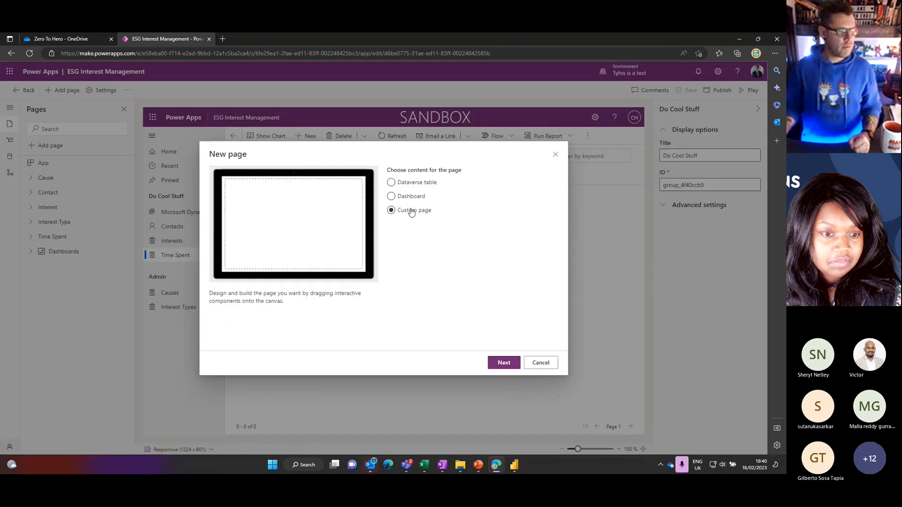
pyautogui.click(414, 182)
pyautogui.click(503, 363)
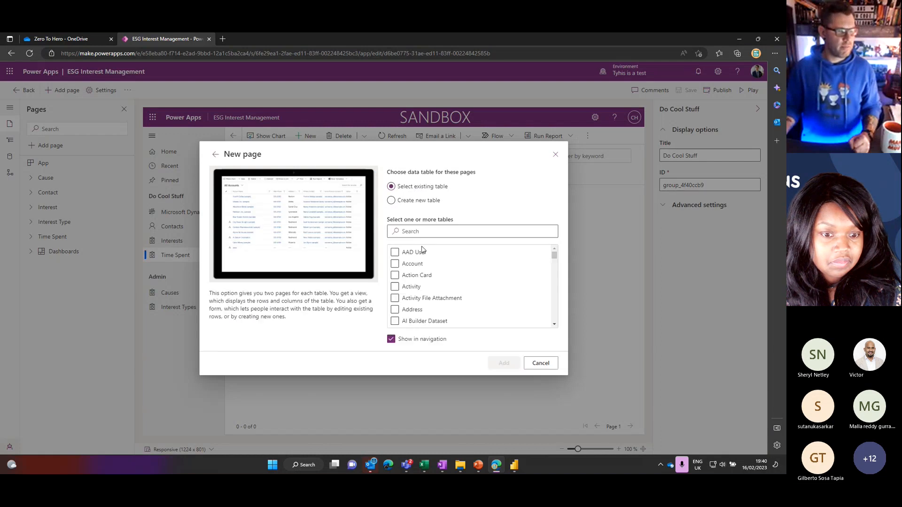
# Search the tables for "cat", select both Category tables, and add their pages to the app.
pyautogui.click(424, 237)
pyautogui.write('cat')
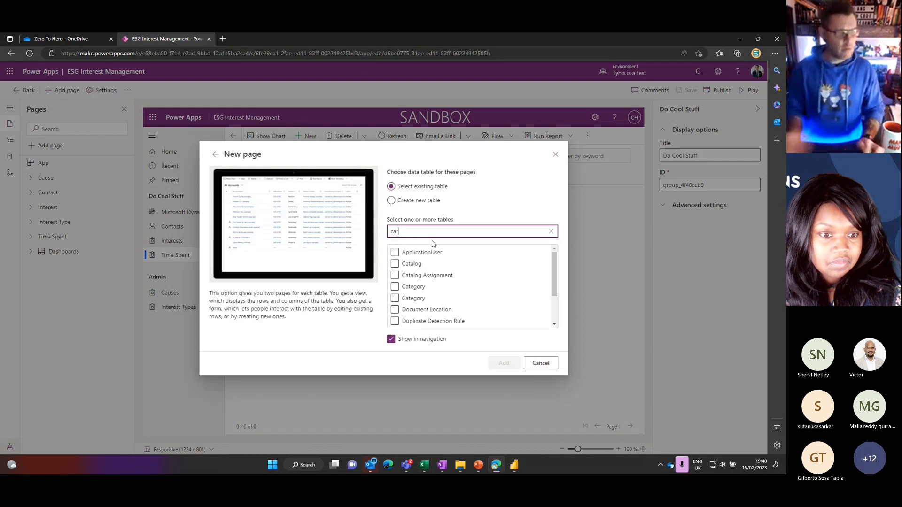
pyautogui.click(427, 265)
pyautogui.click(415, 289)
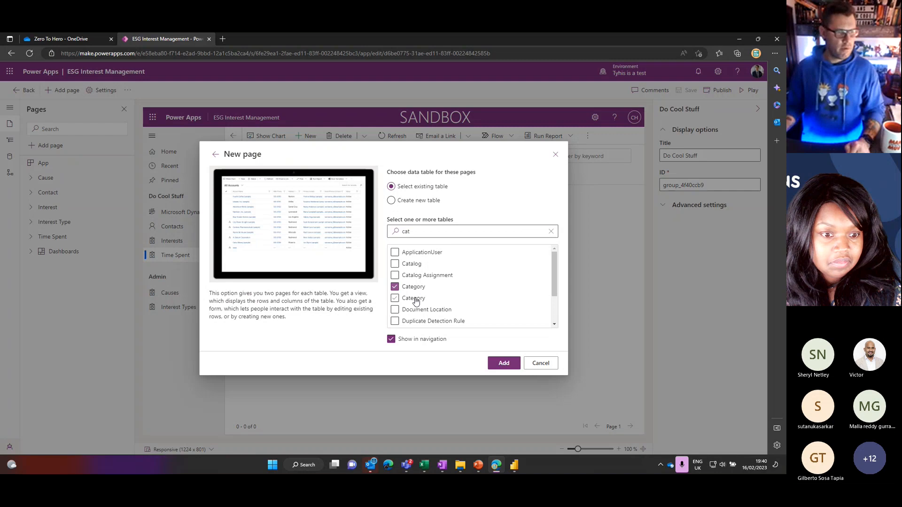
pyautogui.click(503, 363)
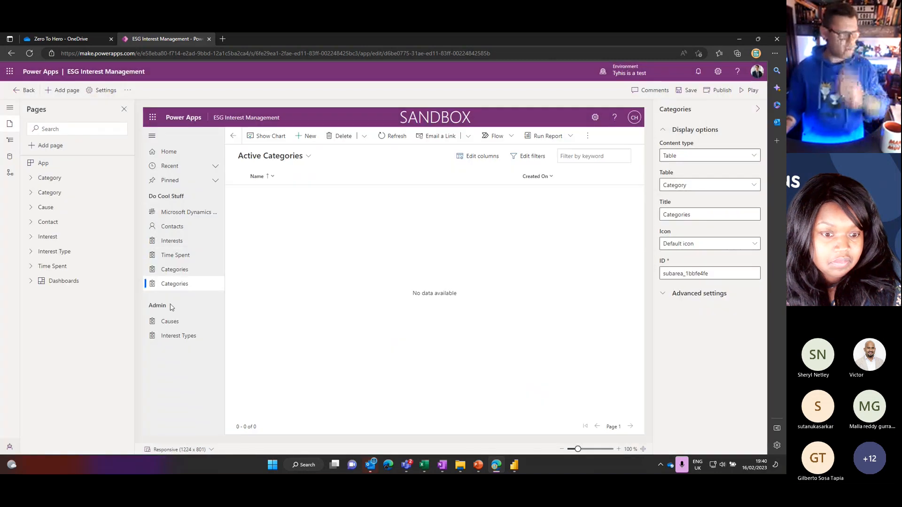
# Check the first Categories page in the preview and remove that All Categories entry from the navigation.
pyautogui.click(174, 270)
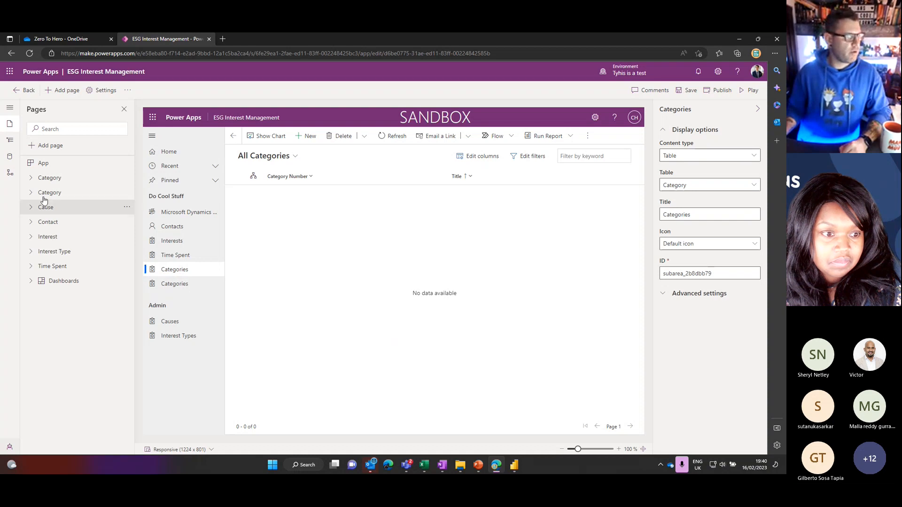
pyautogui.click(11, 141)
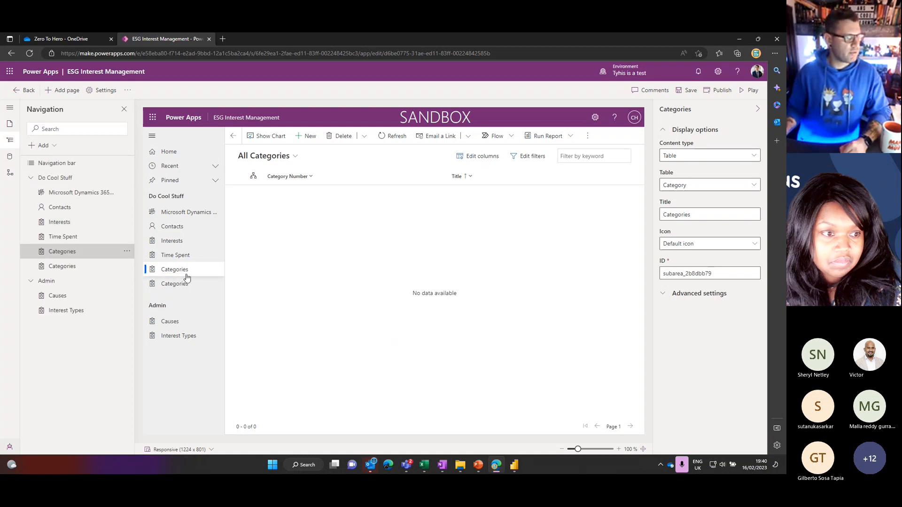
pyautogui.click(127, 252)
pyautogui.click(165, 296)
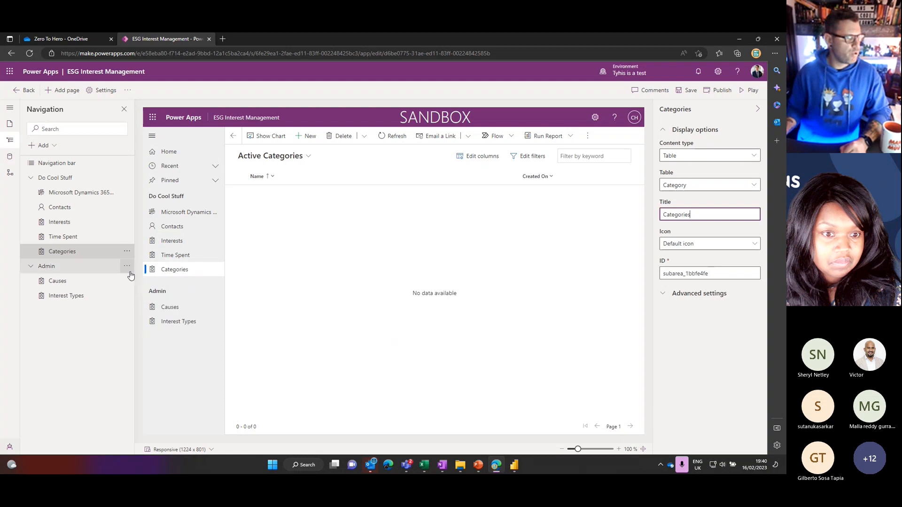
# Move the remaining Categories entry down into the Admin group and publish the app.
pyautogui.click(127, 252)
pyautogui.click(140, 281)
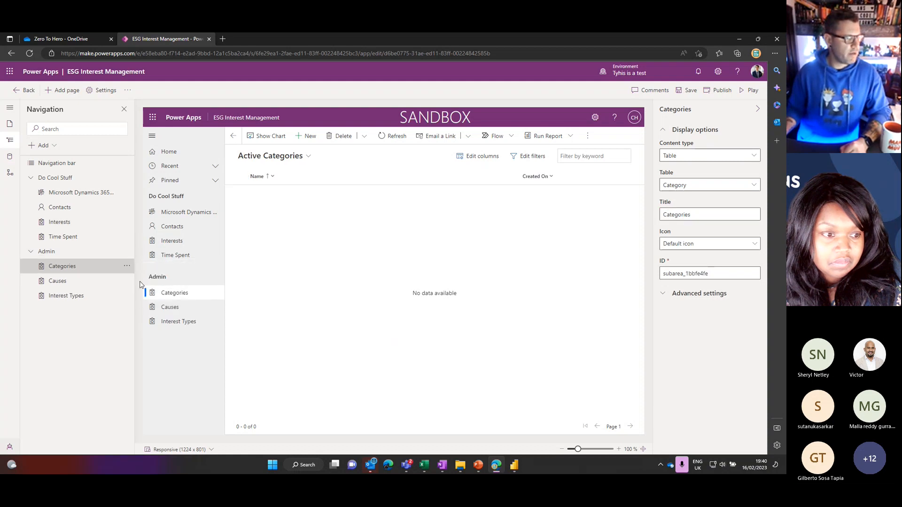
pyautogui.click(722, 91)
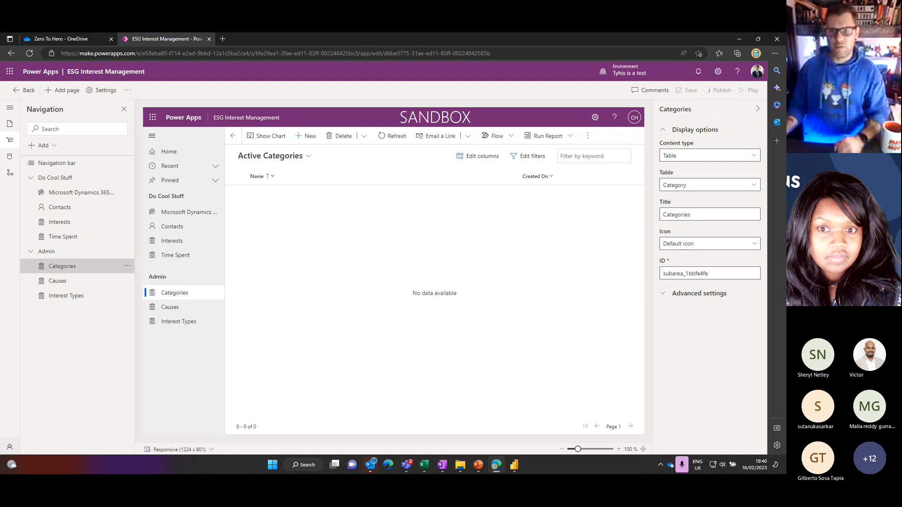
# Play the published app and look at its Causes page and the folder holding the source CSV files.
pyautogui.moveTo(785, 107); pyautogui.dragTo(553, 119)
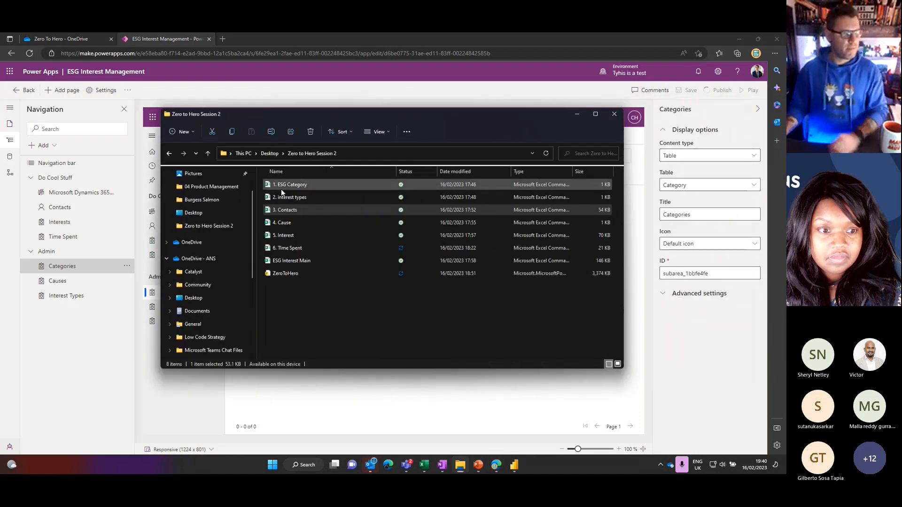
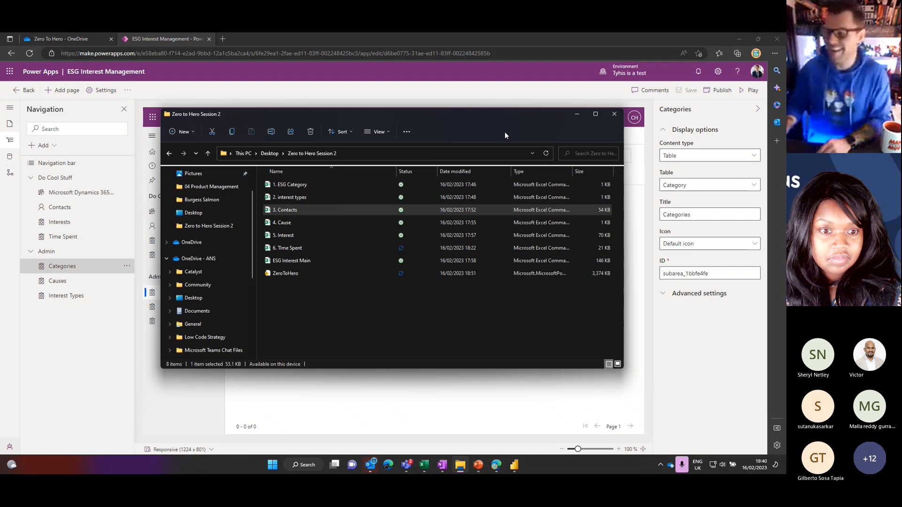
pyautogui.click(581, 115)
pyautogui.click(749, 90)
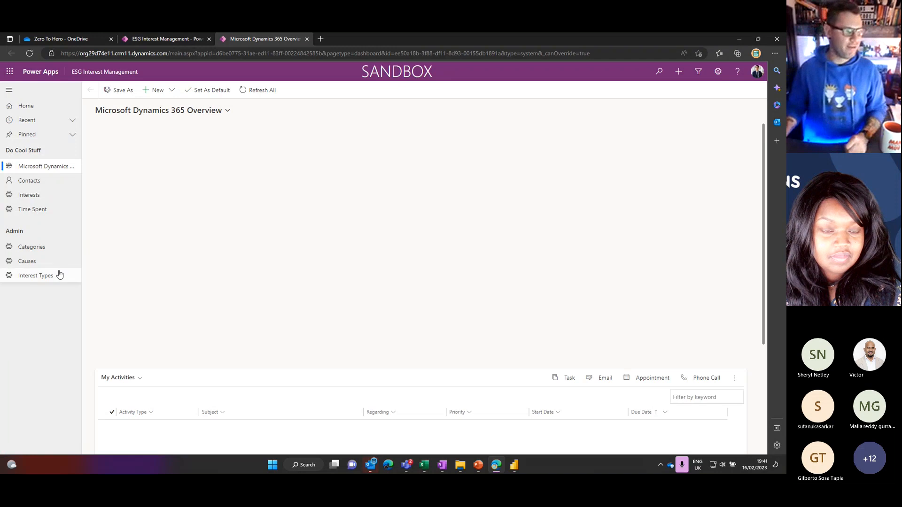
pyautogui.click(42, 265)
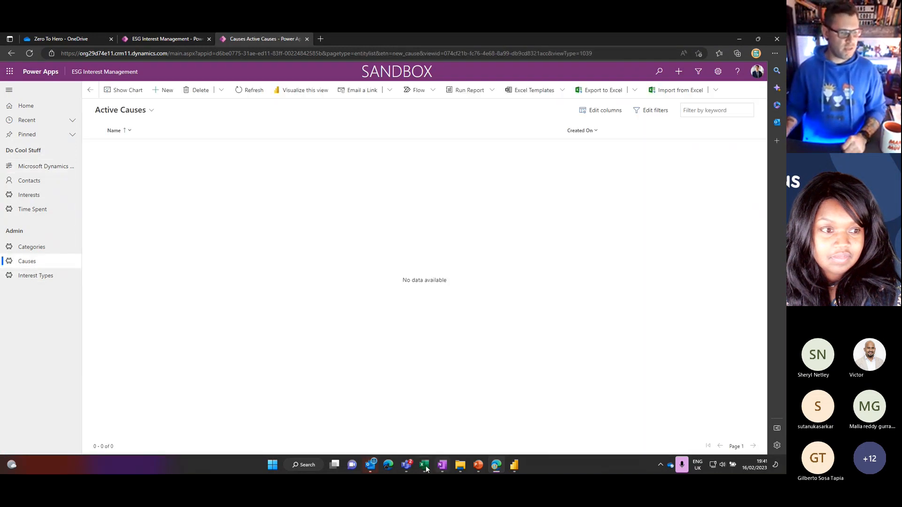
pyautogui.click(460, 465)
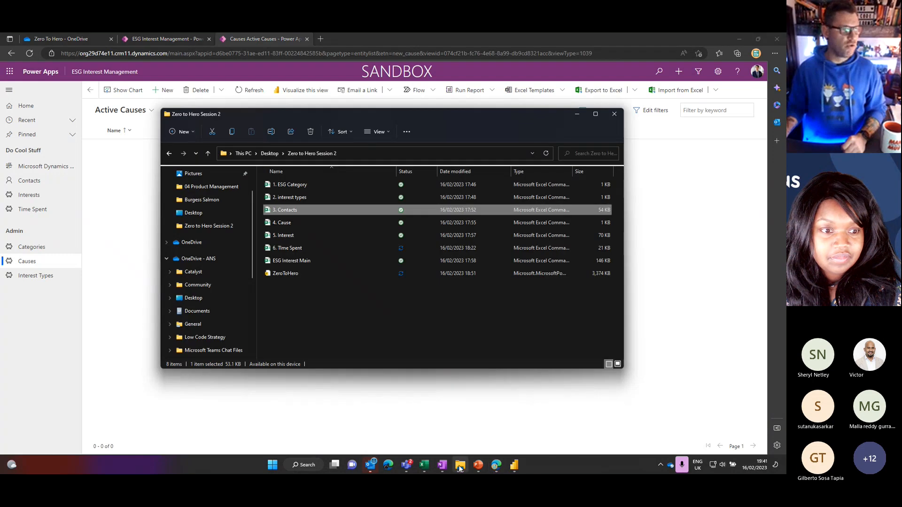
pyautogui.click(460, 467)
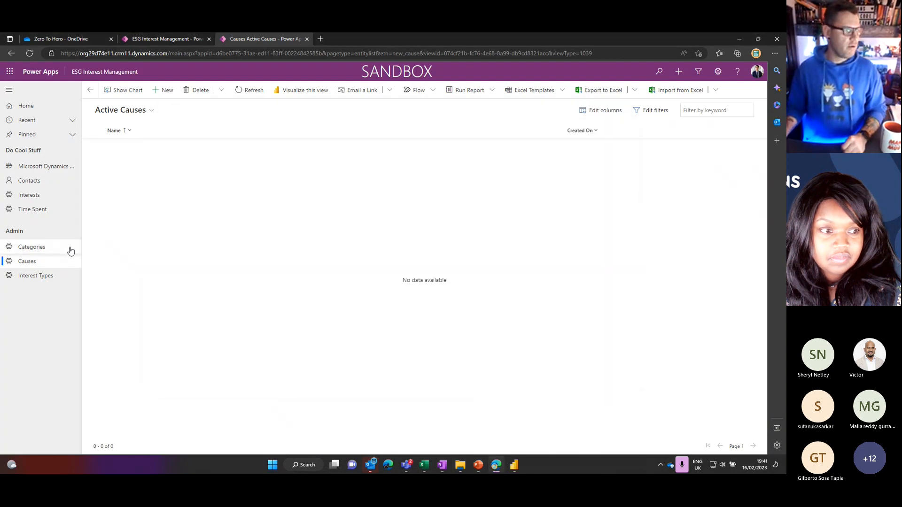
# Start a CSV import on the Categories page and choose the file 1. ESG Category.csv.
pyautogui.click(72, 250)
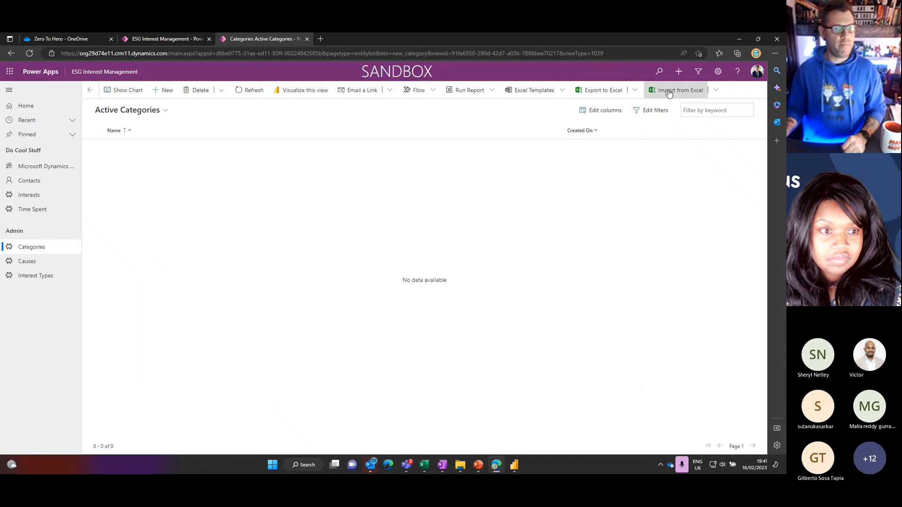
pyautogui.click(715, 90)
pyautogui.click(670, 114)
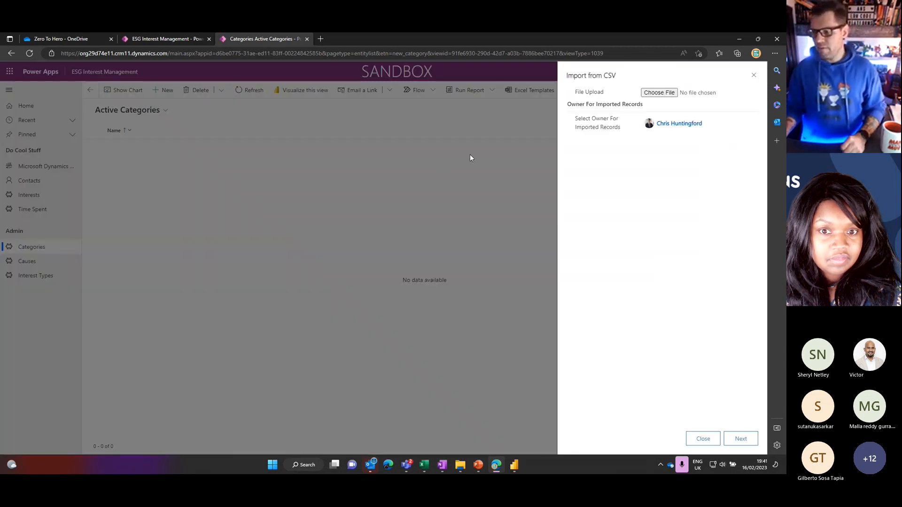
pyautogui.click(659, 93)
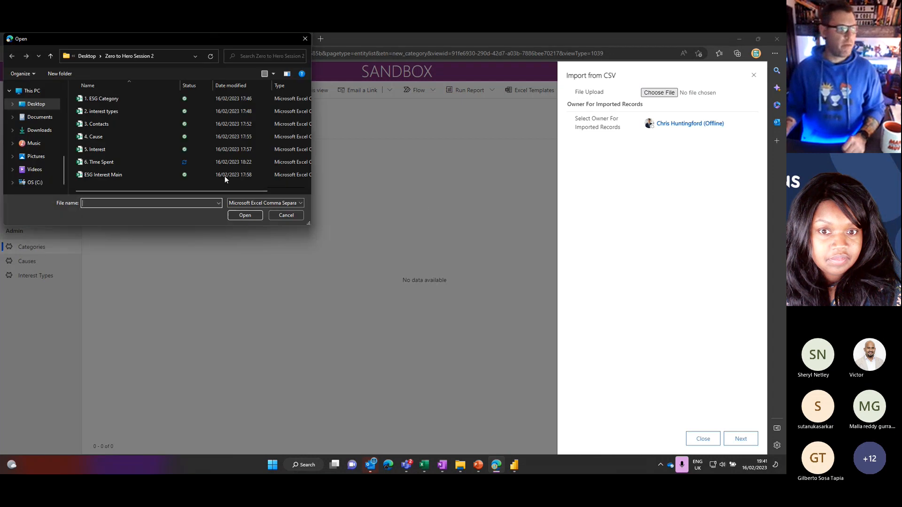
pyautogui.click(221, 99)
pyautogui.click(245, 215)
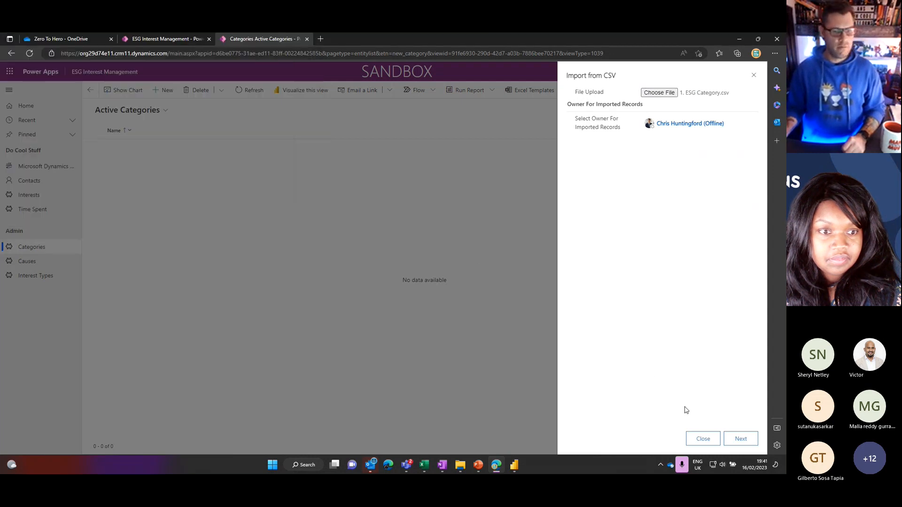
# Keep the default delimiter settings, map Name to the category column, and submit the Categories import.
pyautogui.click(728, 436)
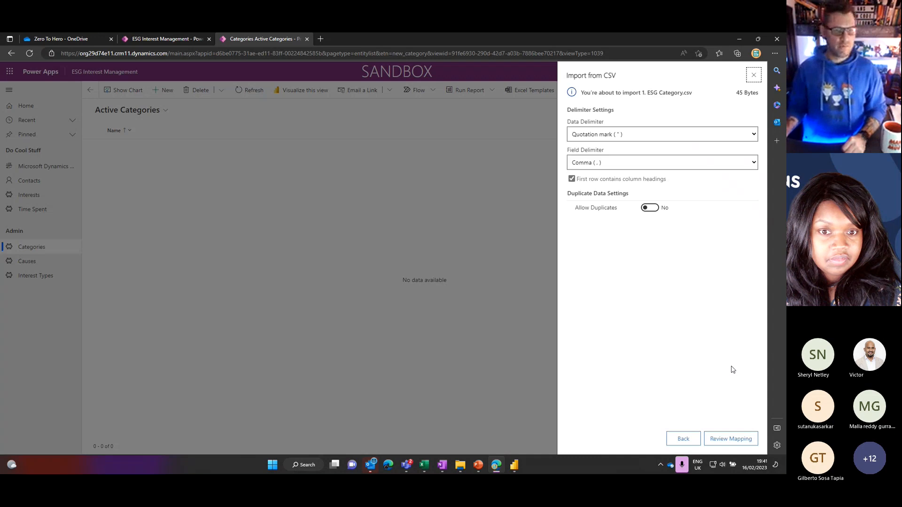
pyautogui.click(734, 440)
pyautogui.click(650, 187)
pyautogui.click(662, 209)
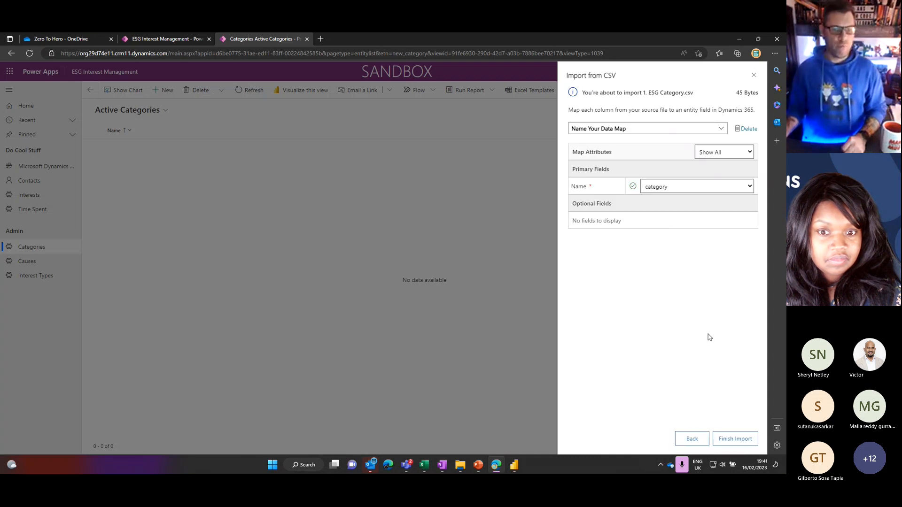
pyautogui.click(726, 440)
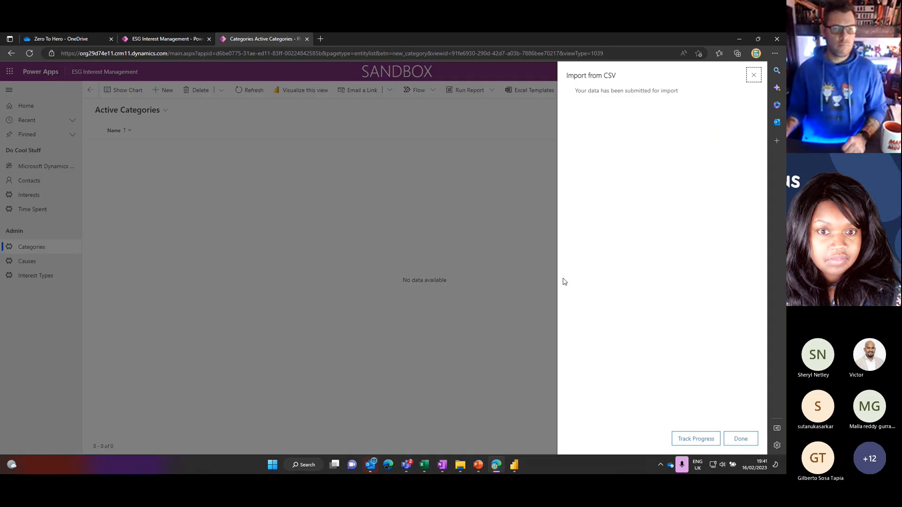
pyautogui.click(730, 440)
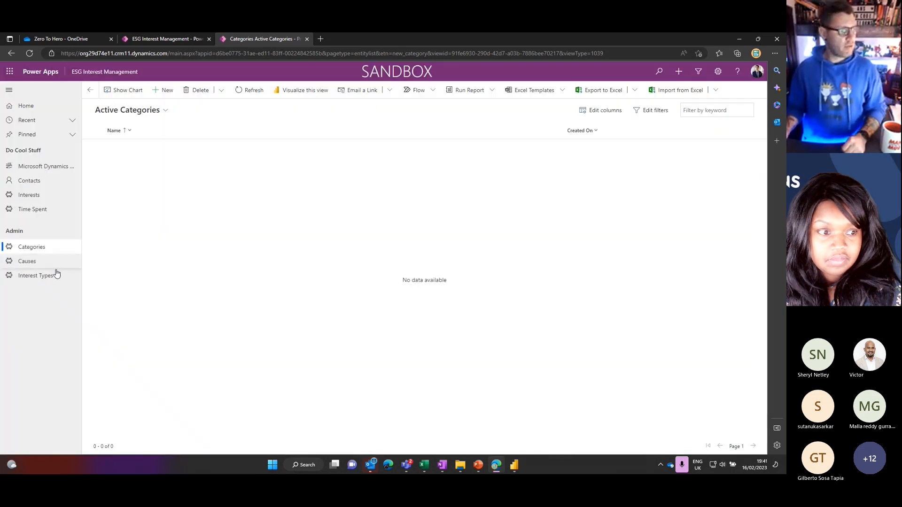
# Start a CSV import on the Interest Types page and choose the file 2. interest types.csv.
pyautogui.click(56, 277)
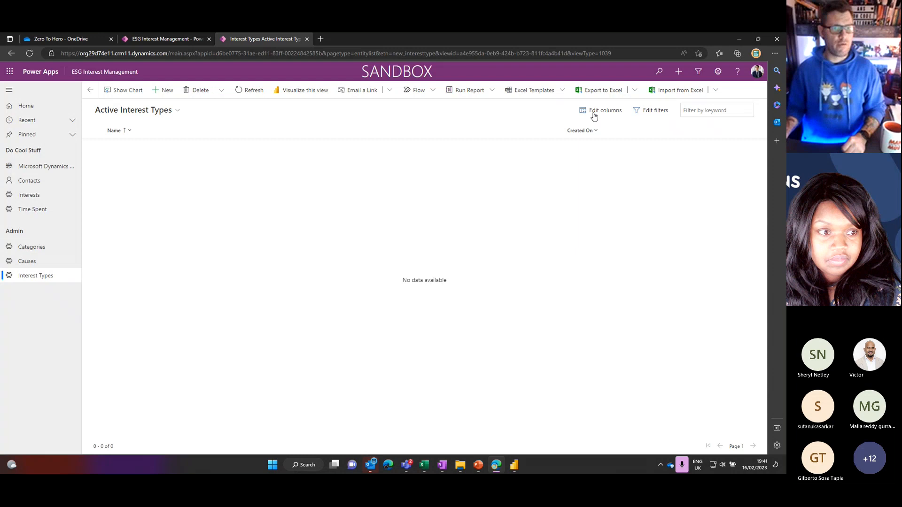
pyautogui.click(715, 90)
pyautogui.click(665, 112)
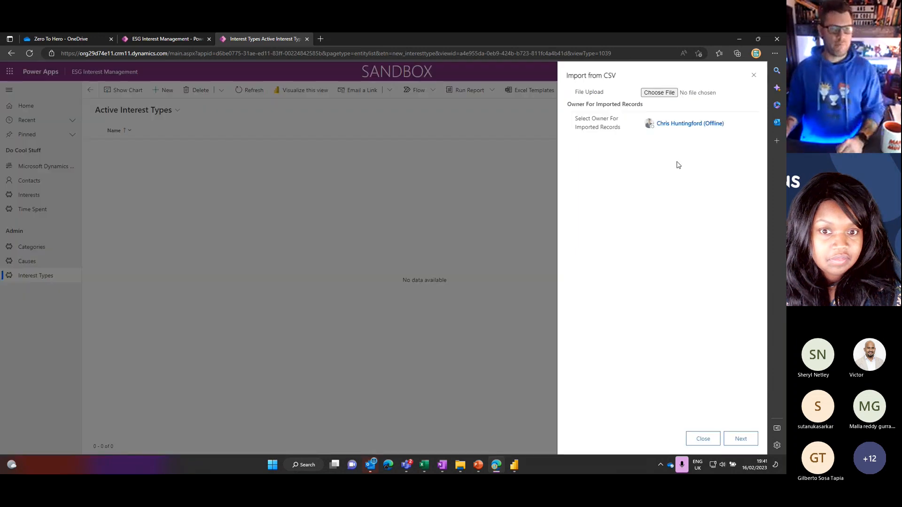
pyautogui.click(659, 92)
pyautogui.click(103, 111)
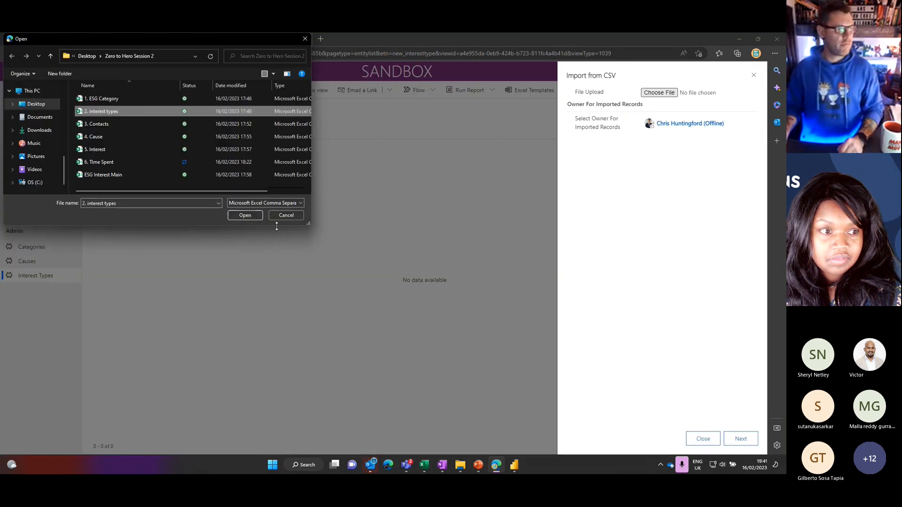
pyautogui.click(258, 216)
# Map Name to the Interest Type column with default delimiter settings and submit the Interest Types import.
pyautogui.click(741, 438)
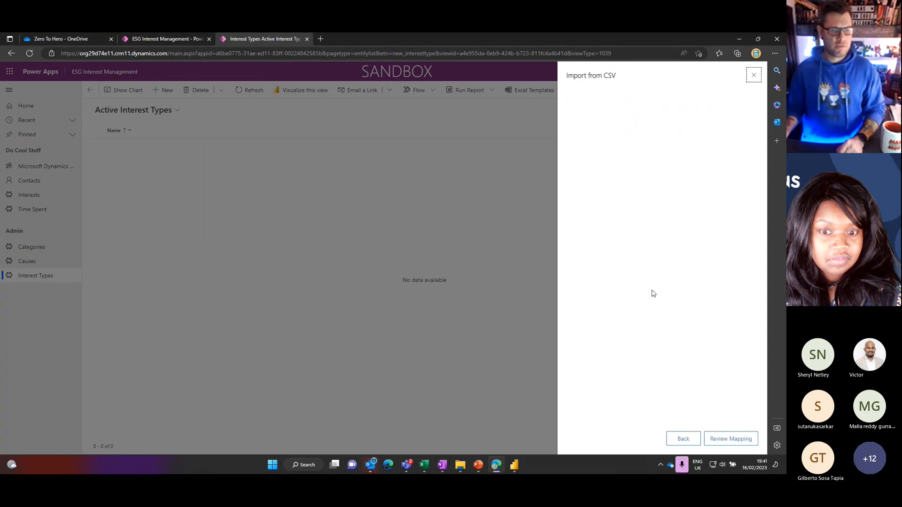
pyautogui.click(731, 438)
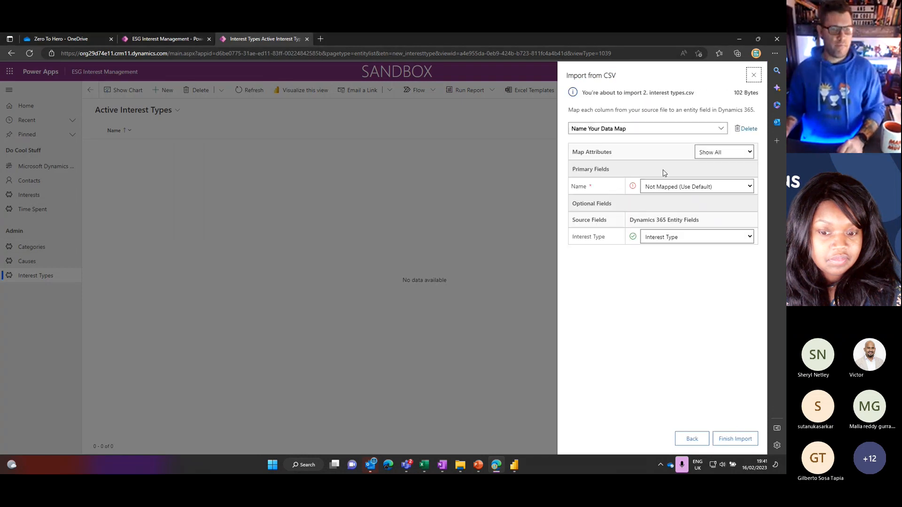
pyautogui.click(696, 186)
pyautogui.click(694, 206)
pyautogui.click(735, 439)
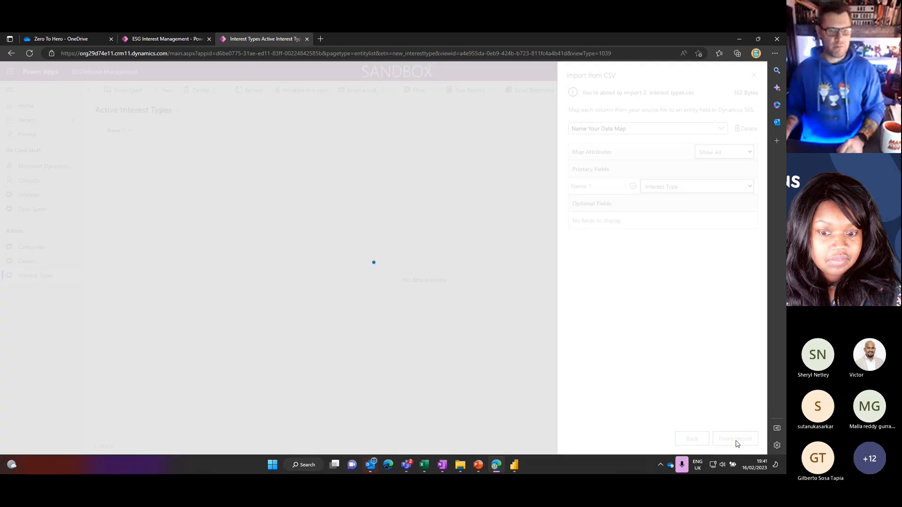
pyautogui.click(734, 440)
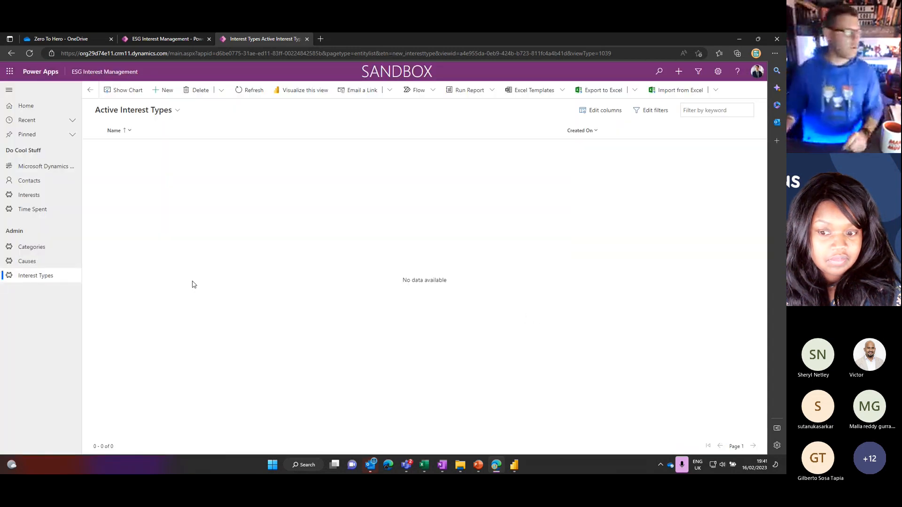
# Start a CSV import on the Contacts page and choose the file 3. Contacts.csv.
pyautogui.click(35, 180)
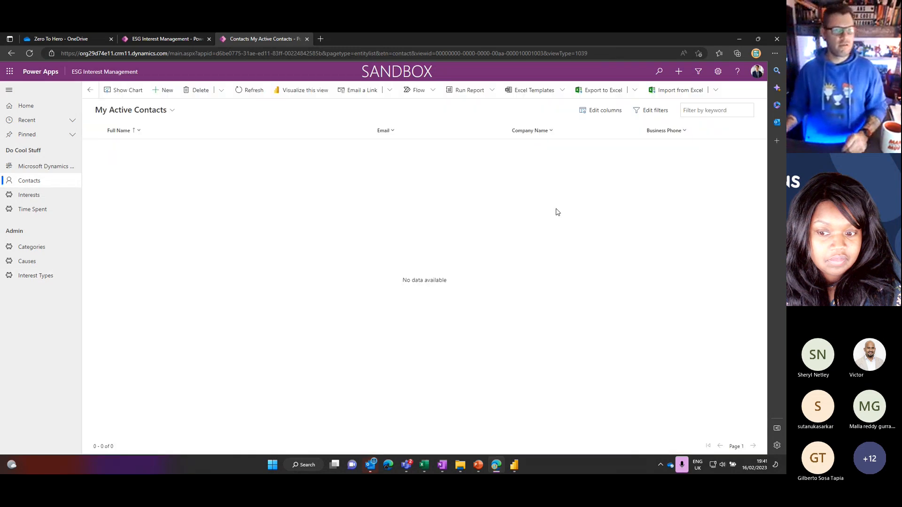
pyautogui.click(715, 90)
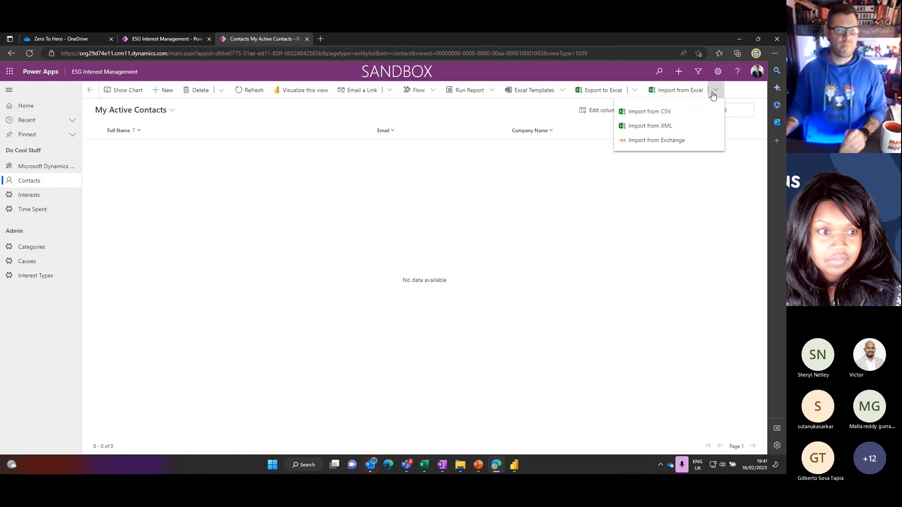
pyautogui.click(691, 112)
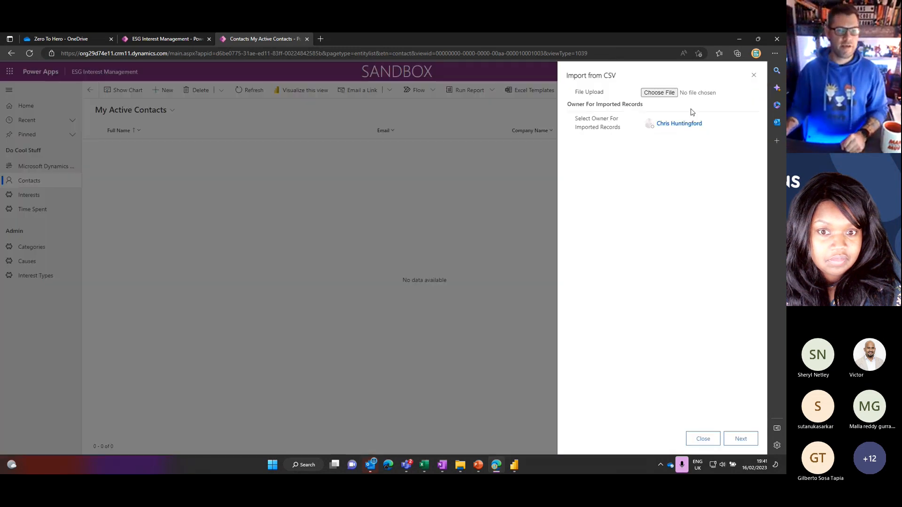
pyautogui.click(669, 93)
pyautogui.click(147, 126)
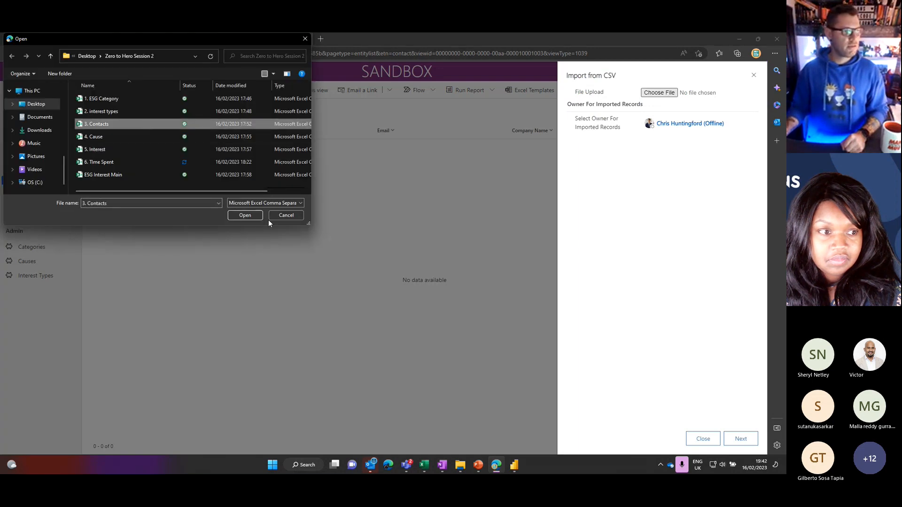
pyautogui.click(244, 215)
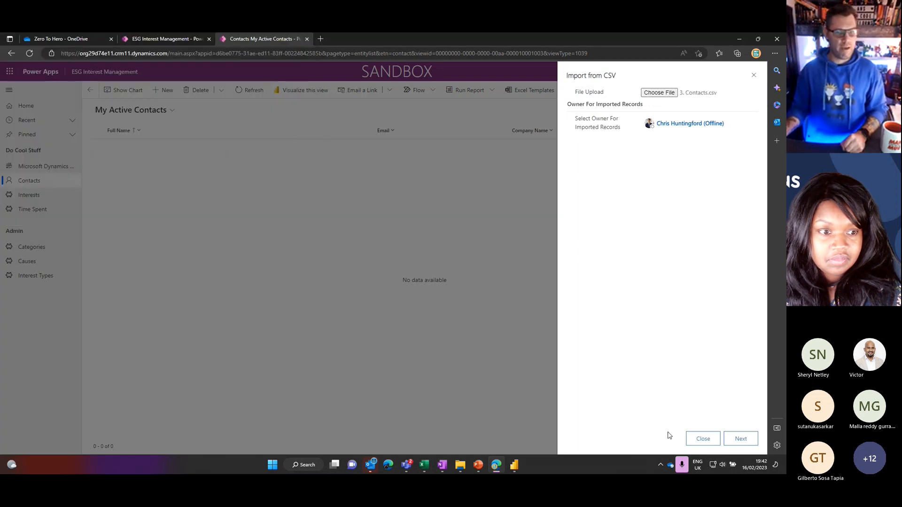
# Keep the default delimiter settings and map City to Address 1: City and Country to Address 1: Country/Region.
pyautogui.click(735, 444)
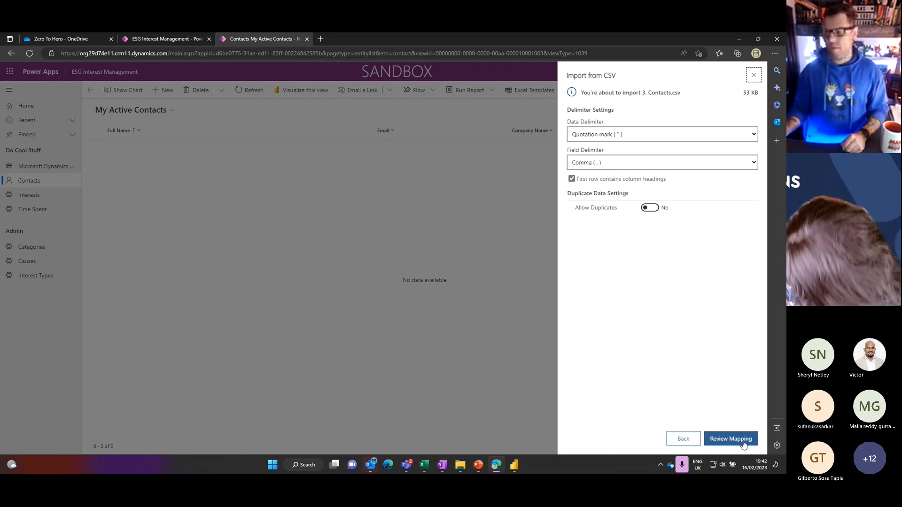
pyautogui.click(742, 444)
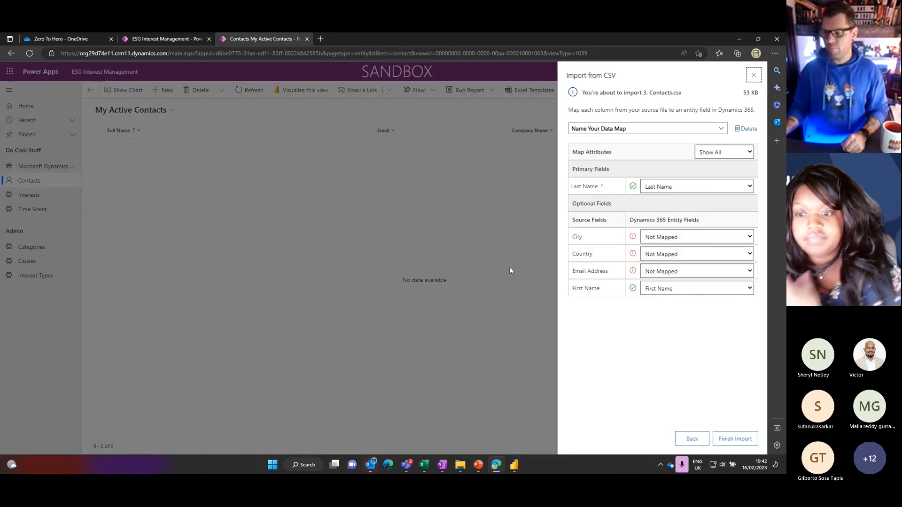
pyautogui.click(667, 238)
pyautogui.click(679, 291)
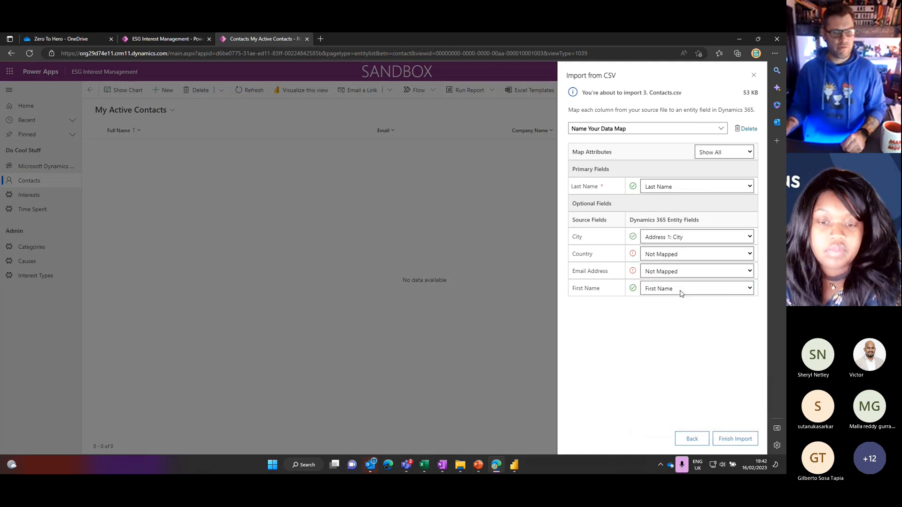
pyautogui.click(670, 256)
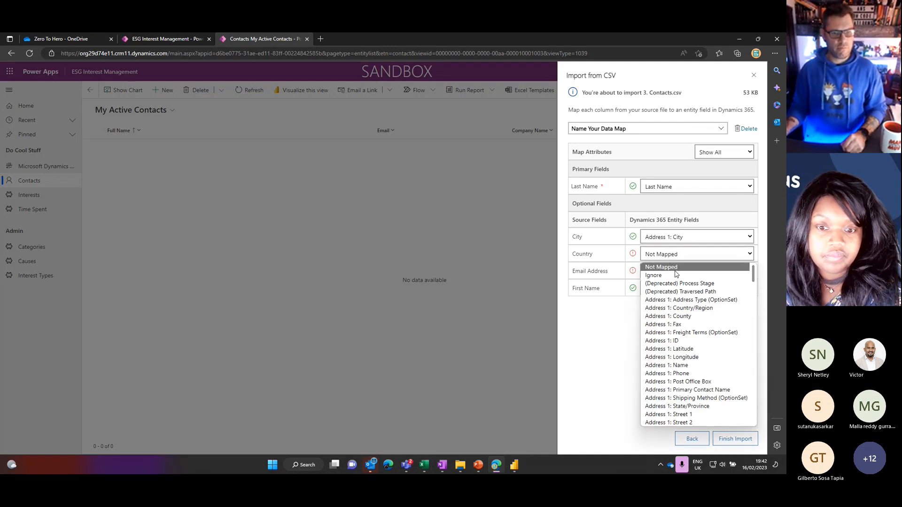
pyautogui.click(680, 308)
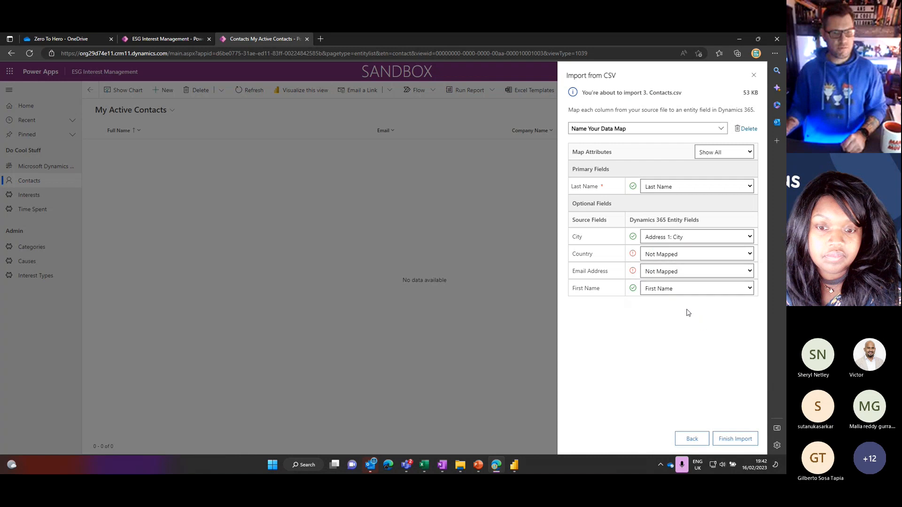
# Map Email Address to the Email field and submit the Contacts import.
pyautogui.click(664, 272)
pyautogui.scroll(-10, 683, 329)
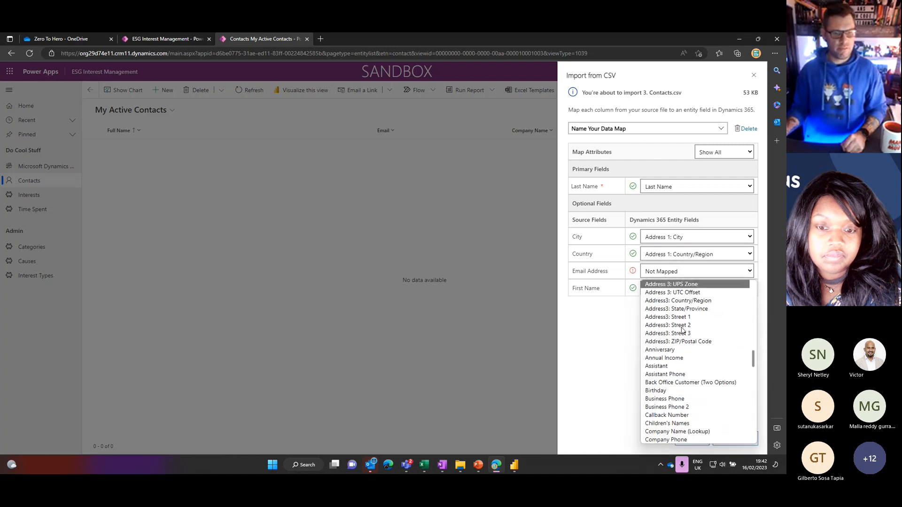
pyautogui.scroll(-5, 683, 330)
pyautogui.click(677, 389)
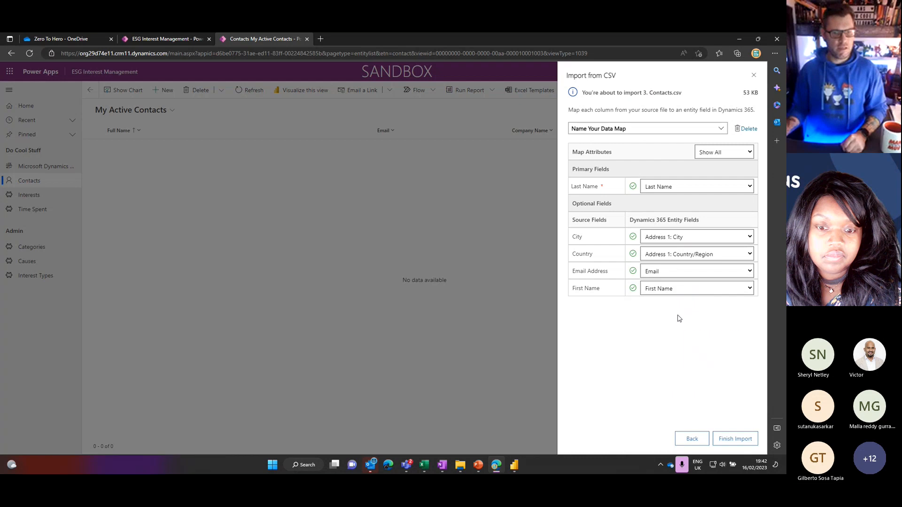
pyautogui.click(735, 438)
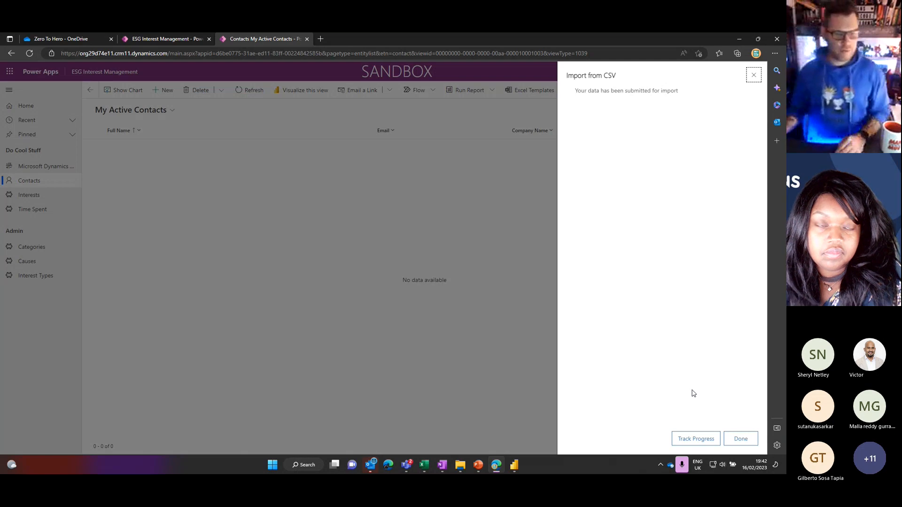
# Track the progress of the submitted imports and check the table import order on the slide behind the browser.
pyautogui.click(696, 439)
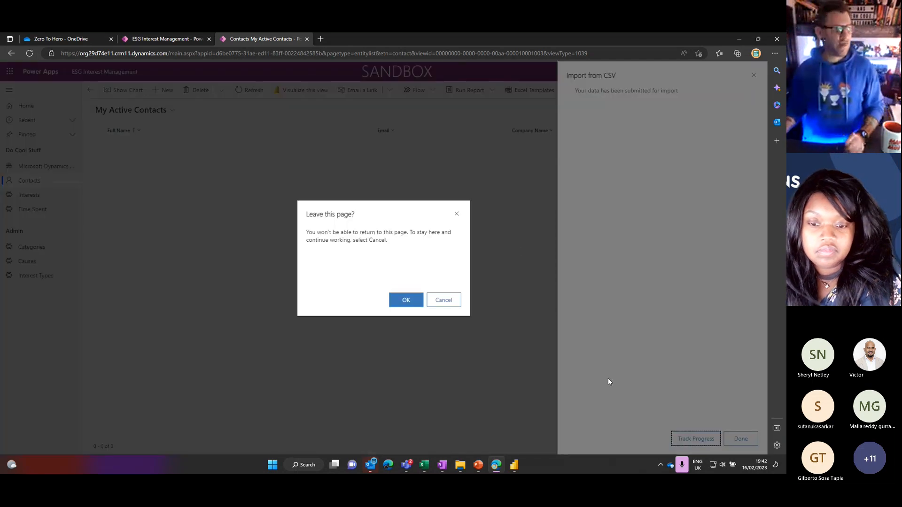
pyautogui.click(406, 300)
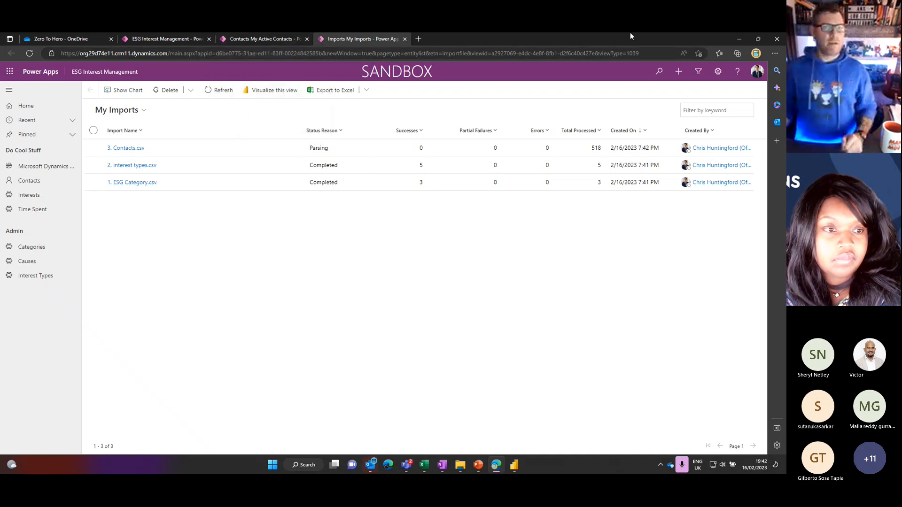
pyautogui.moveTo(628, 38); pyautogui.dragTo(542, 438)
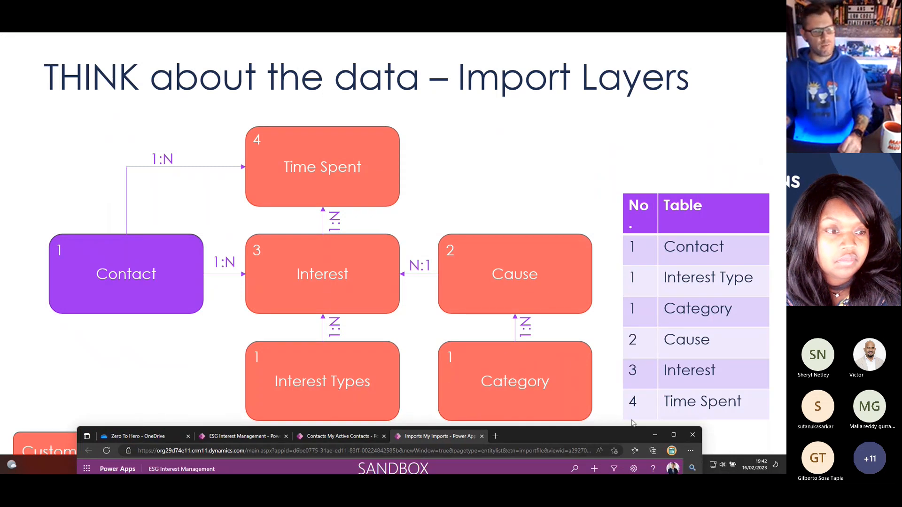
pyautogui.click(673, 435)
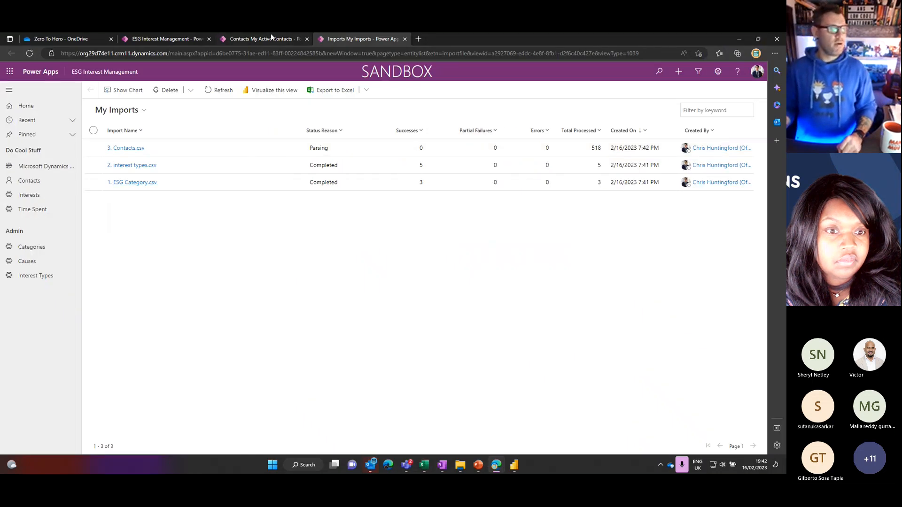
# Return to the Contacts page, close the submitted import and go to the Causes page.
pyautogui.click(250, 40)
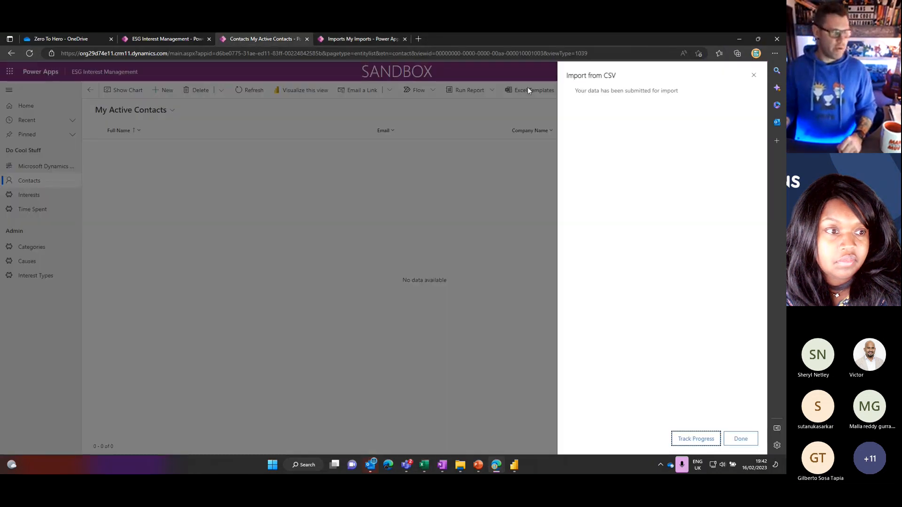
pyautogui.click(753, 75)
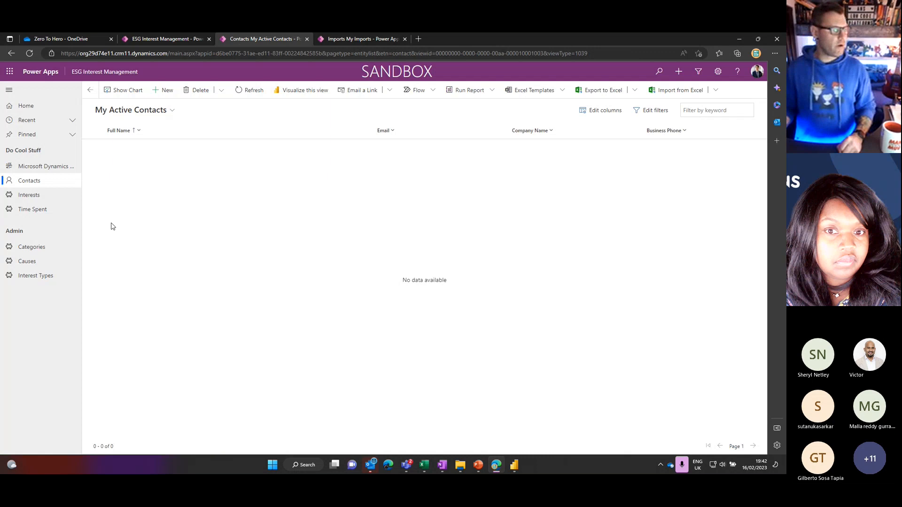
pyautogui.click(44, 263)
# Start a CSV import on the Causes page with the file 4. Cause.csv and keep the default delimiter settings.
pyautogui.click(715, 90)
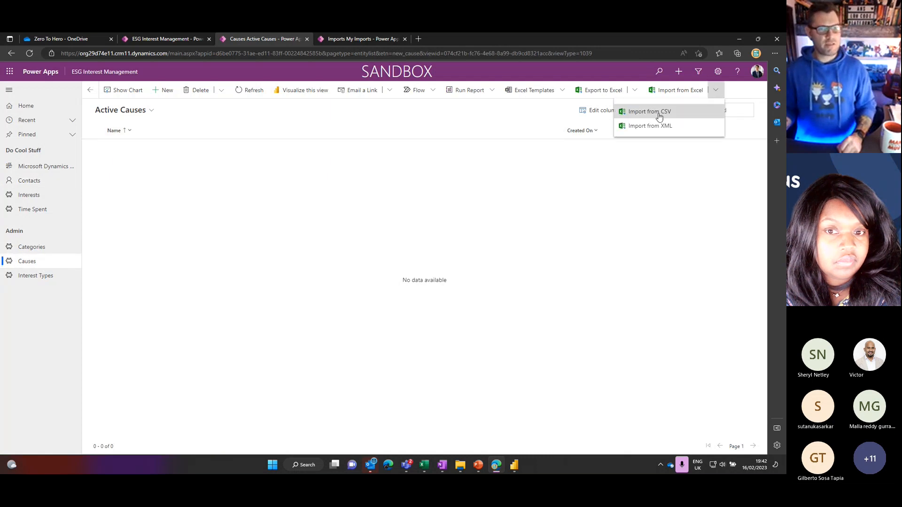
pyautogui.click(652, 113)
pyautogui.click(660, 92)
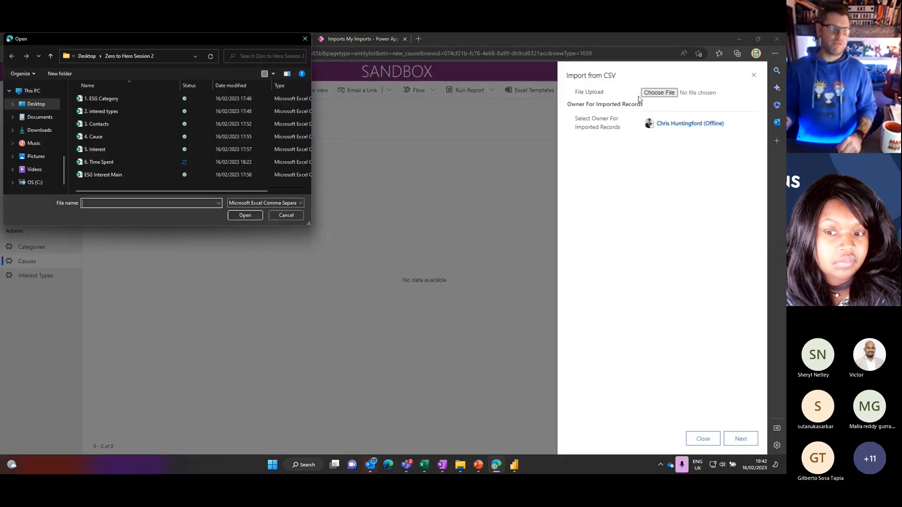
pyautogui.click(100, 138)
pyautogui.click(256, 216)
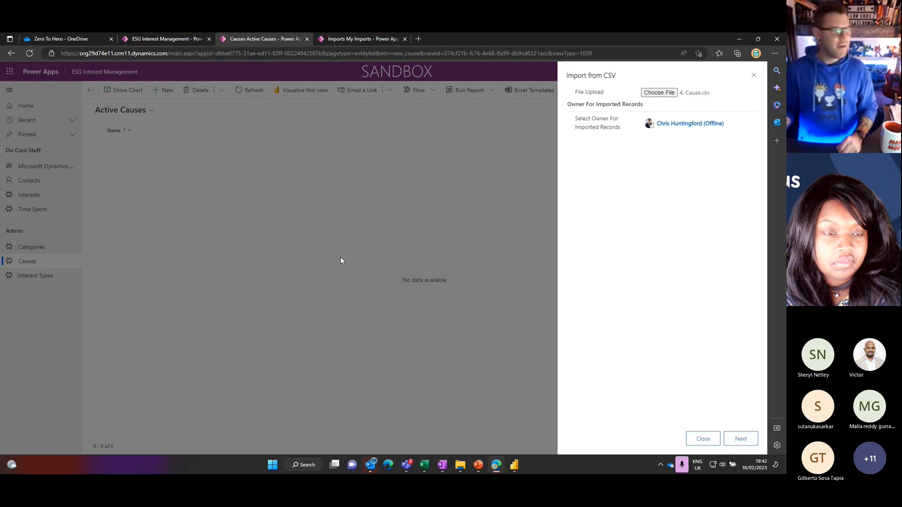
pyautogui.click(740, 438)
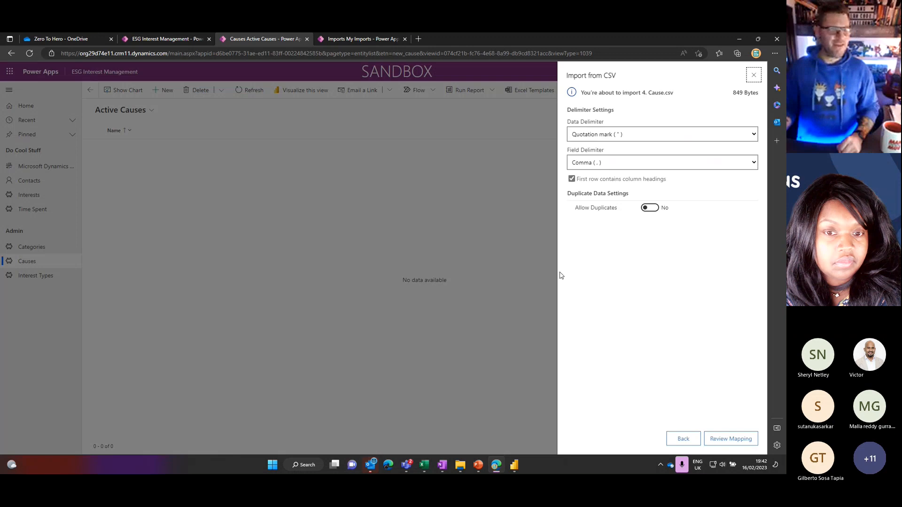
pyautogui.click(733, 440)
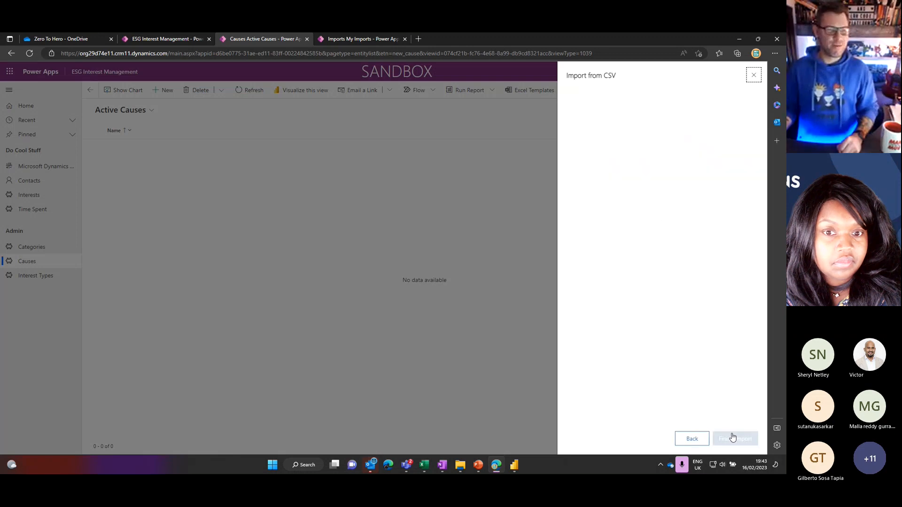
# Map Name to the Cause column and category to Category (Lookup), using Name as the lookup reference field.
pyautogui.click(678, 188)
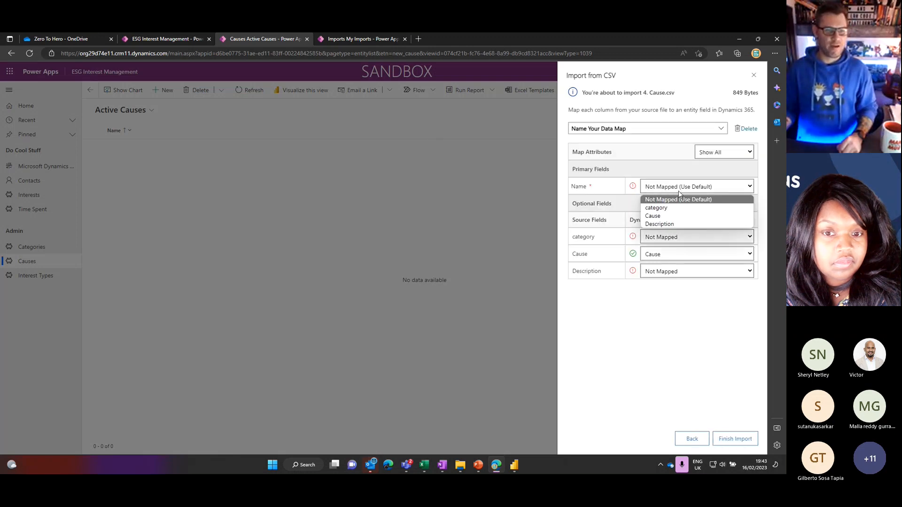
pyautogui.click(667, 214)
pyautogui.click(667, 239)
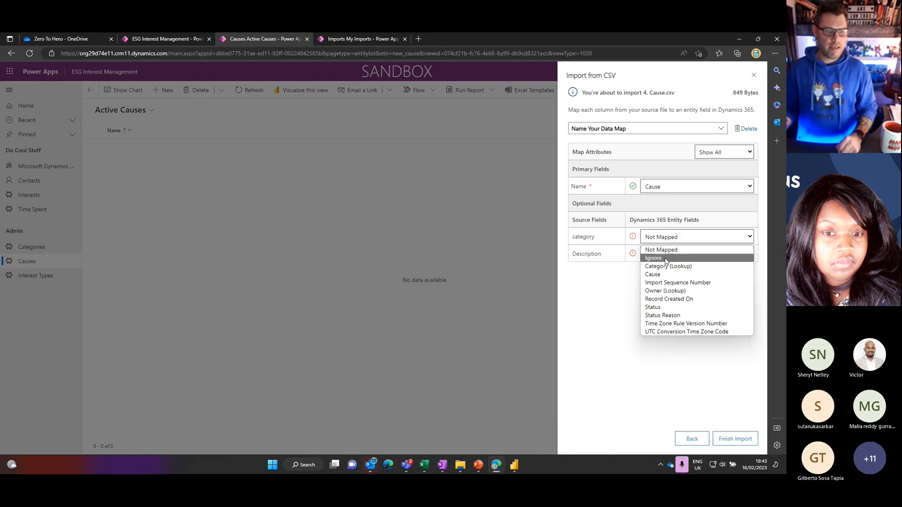
pyautogui.click(667, 265)
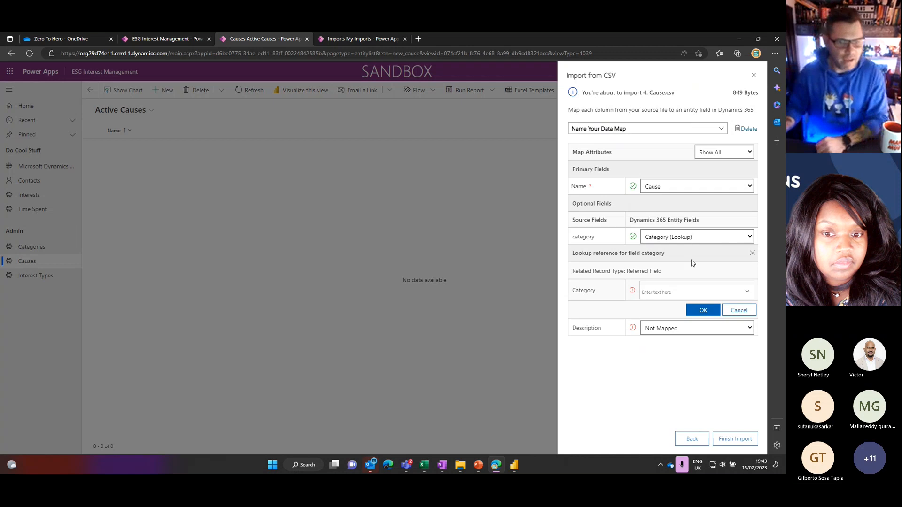
pyautogui.click(710, 242)
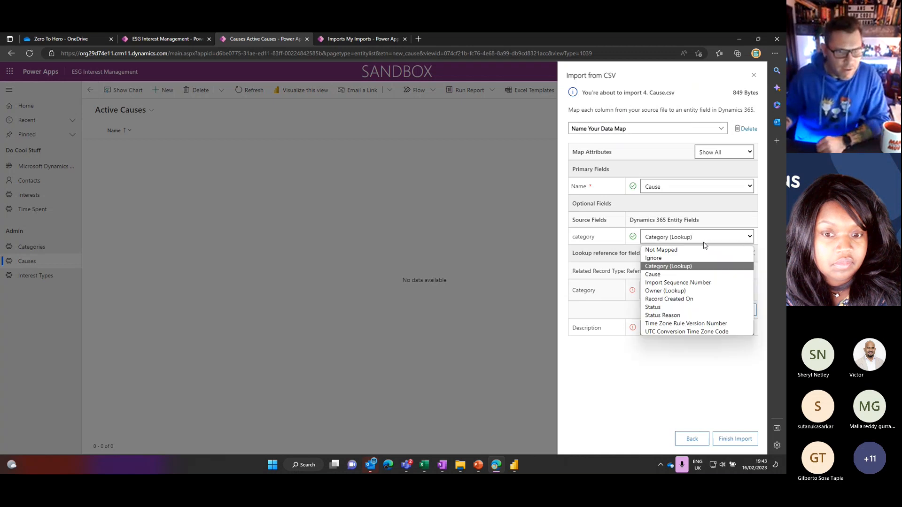
pyautogui.click(674, 266)
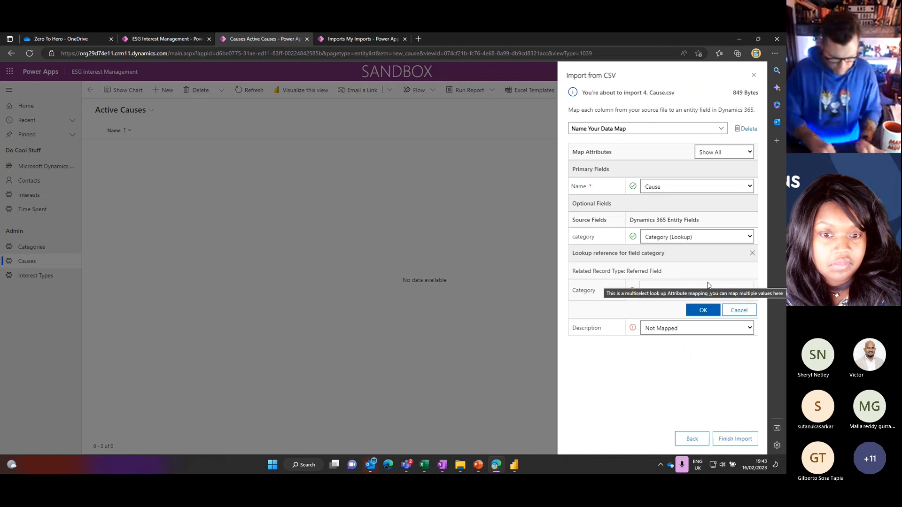
pyautogui.write('name')
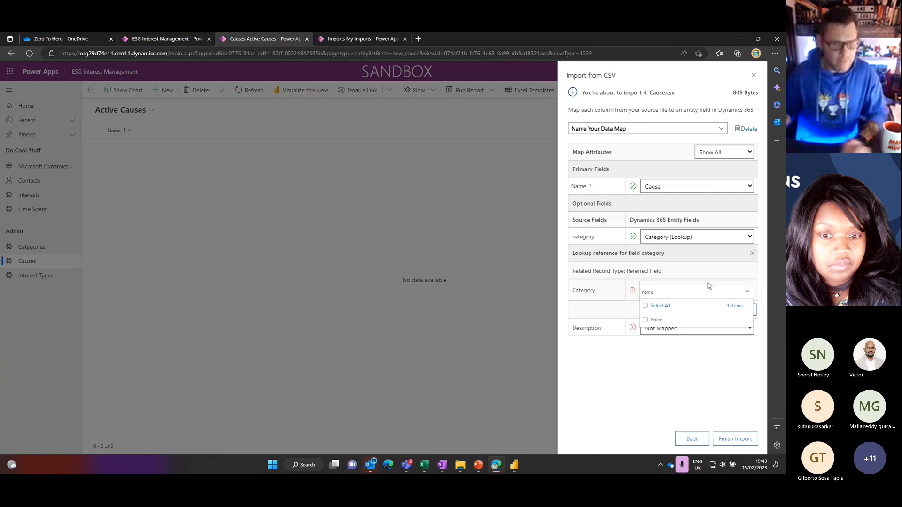
pyautogui.click(655, 323)
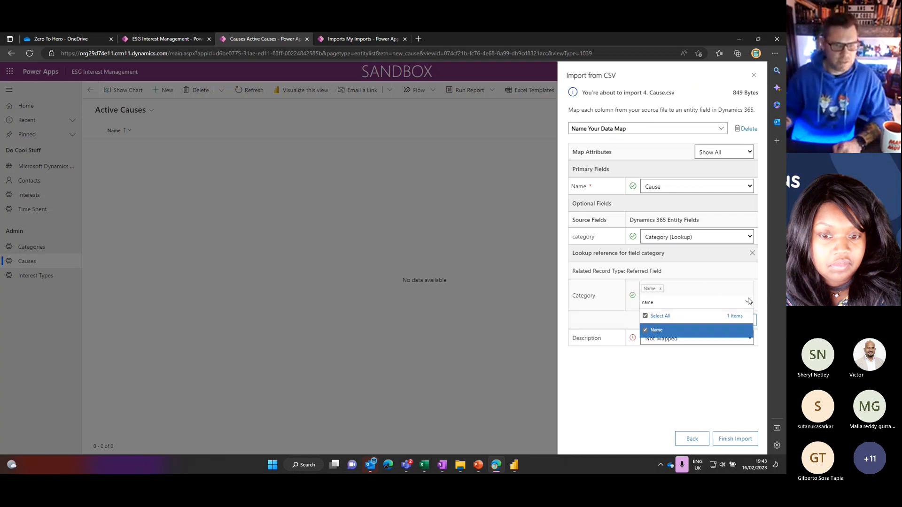
pyautogui.click(756, 298)
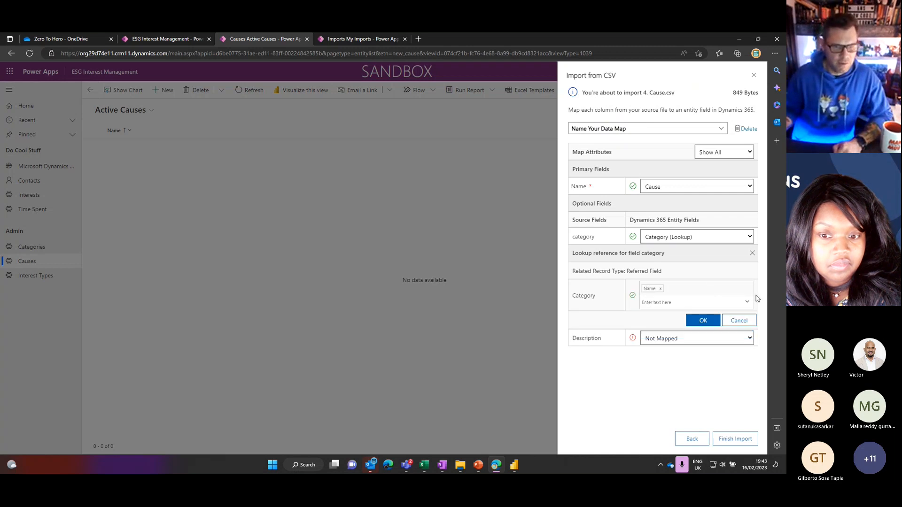
pyautogui.click(705, 324)
# Try mapping Description to the Cause field and recheck the choices offered for Name and Description.
pyautogui.click(657, 254)
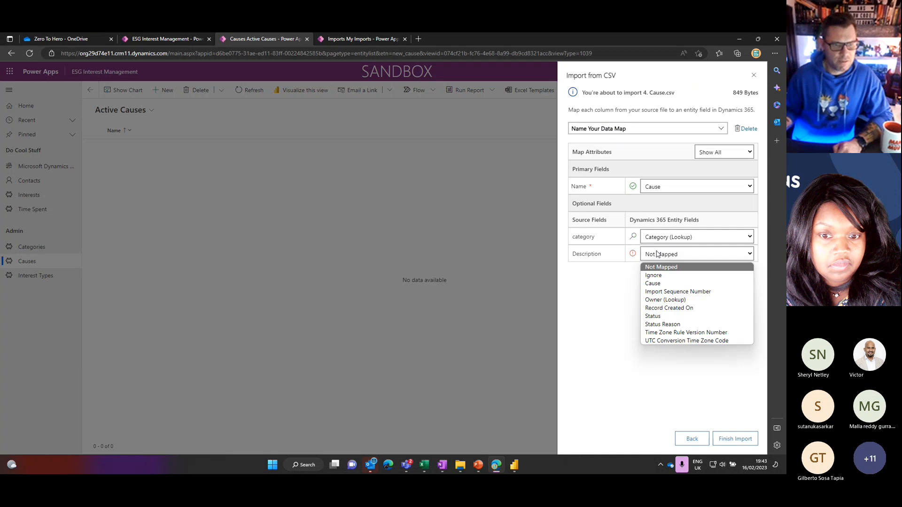
pyautogui.click(676, 285)
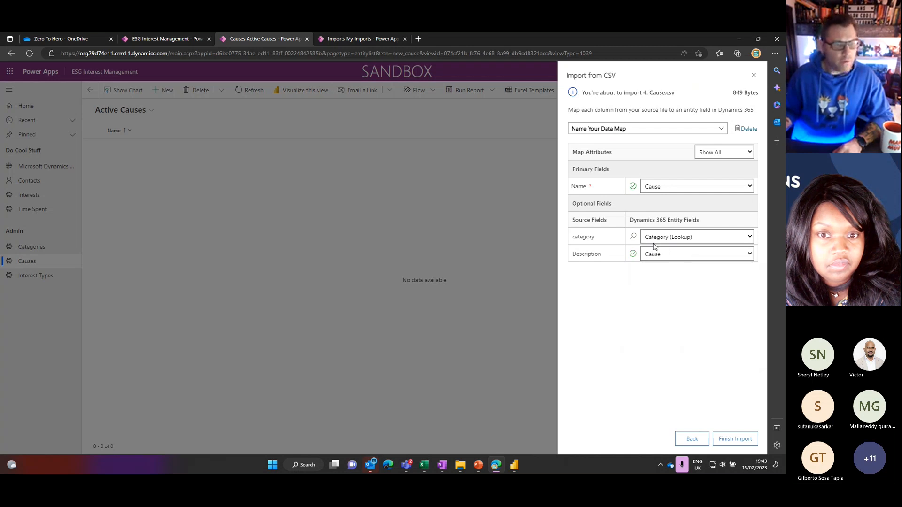
pyautogui.click(739, 190)
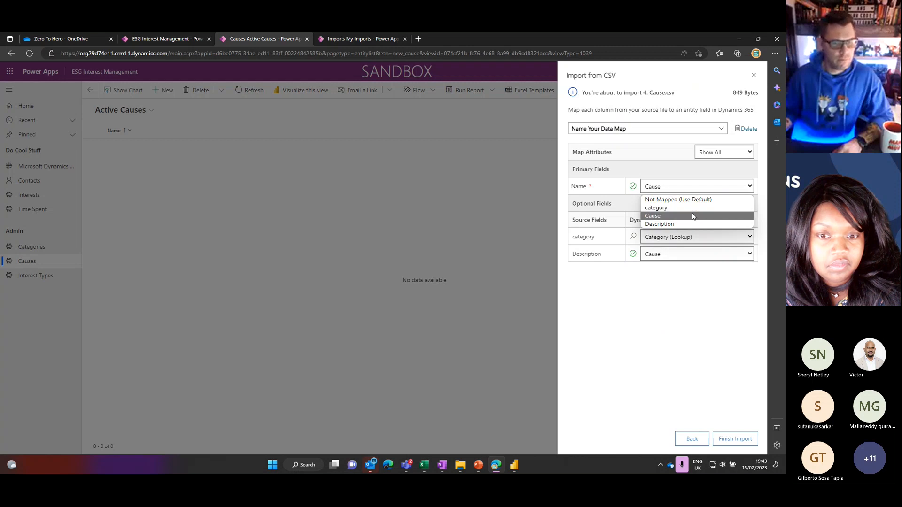
pyautogui.click(681, 270)
pyautogui.click(683, 258)
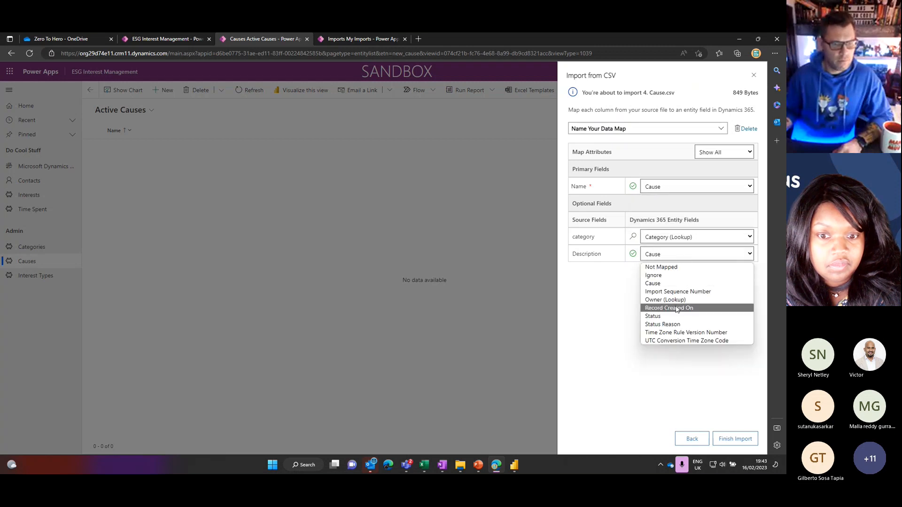
pyautogui.click(694, 188)
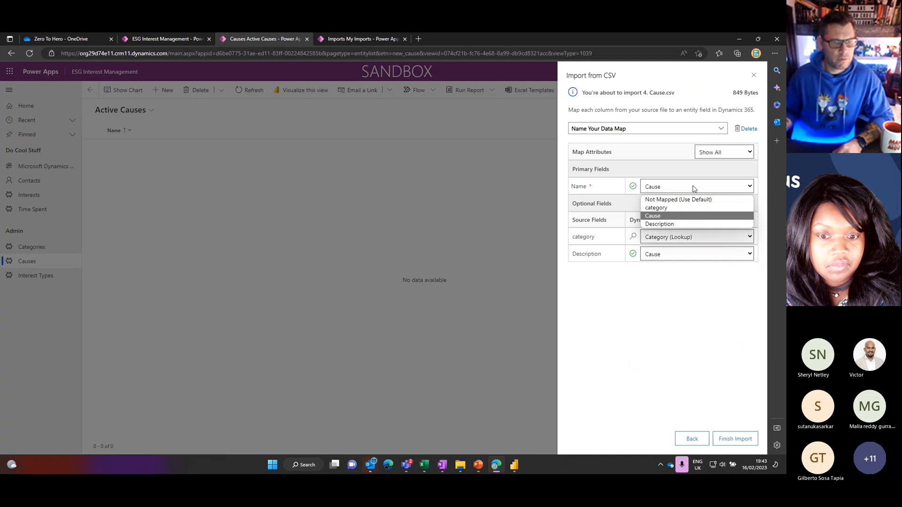
pyautogui.click(674, 216)
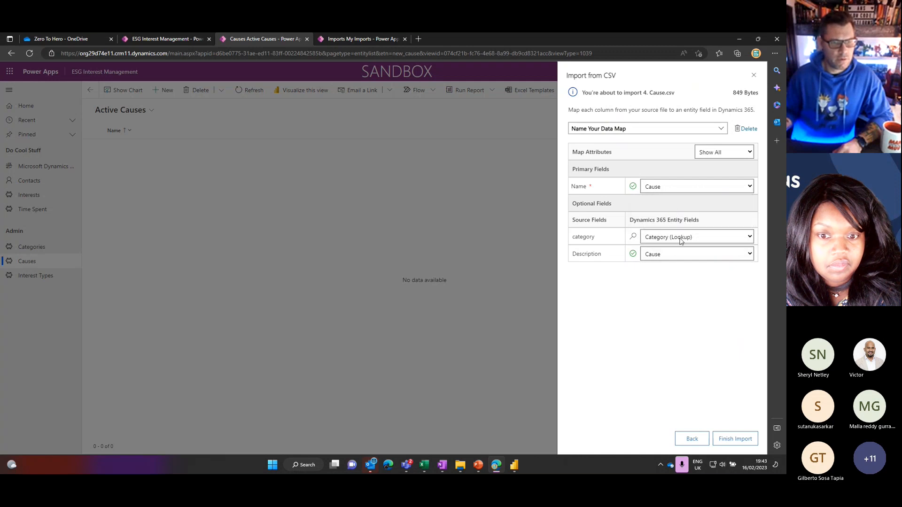
pyautogui.click(682, 256)
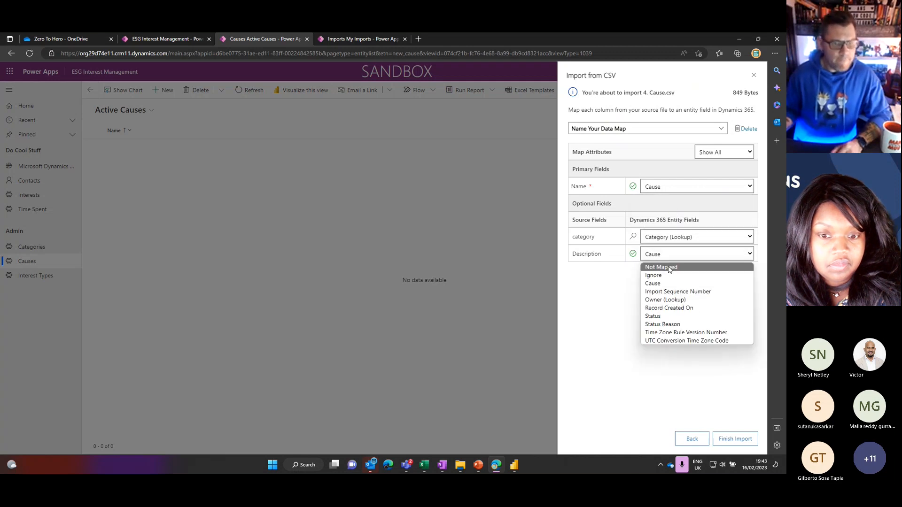
pyautogui.click(696, 238)
# Reload the Cause mapping to recheck the fields offered for Description, and abandon the import without submitting it.
pyautogui.click(692, 439)
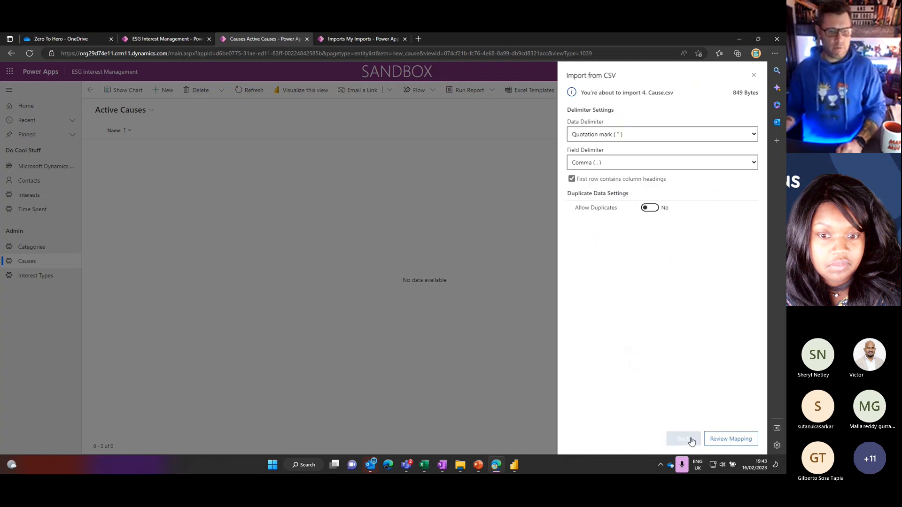
pyautogui.click(720, 439)
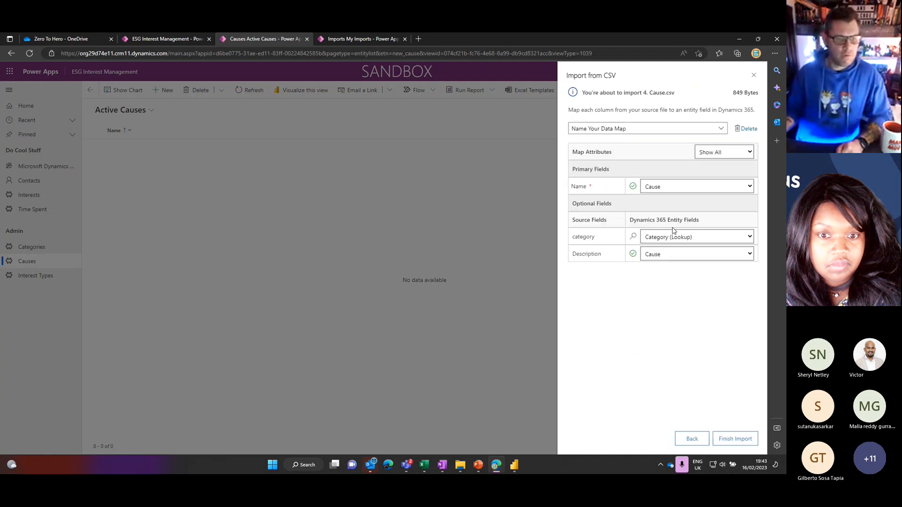
pyautogui.click(681, 253)
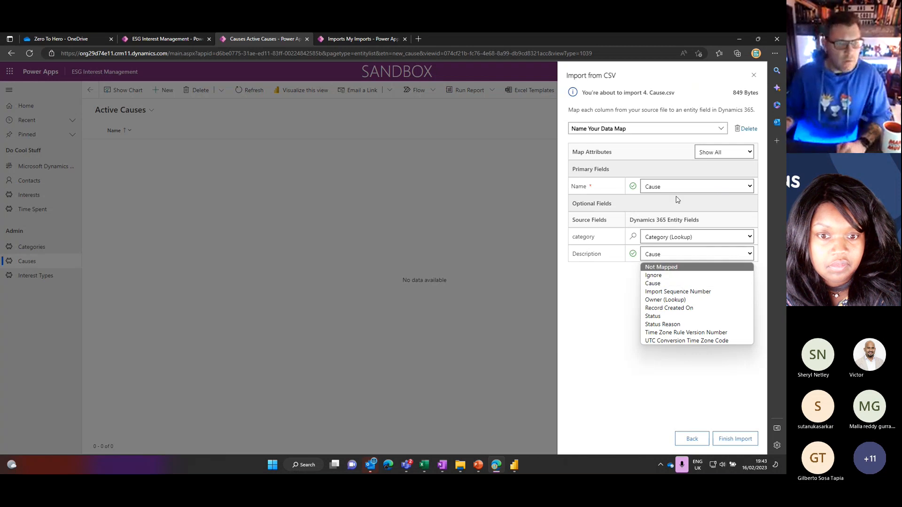
pyautogui.click(672, 376)
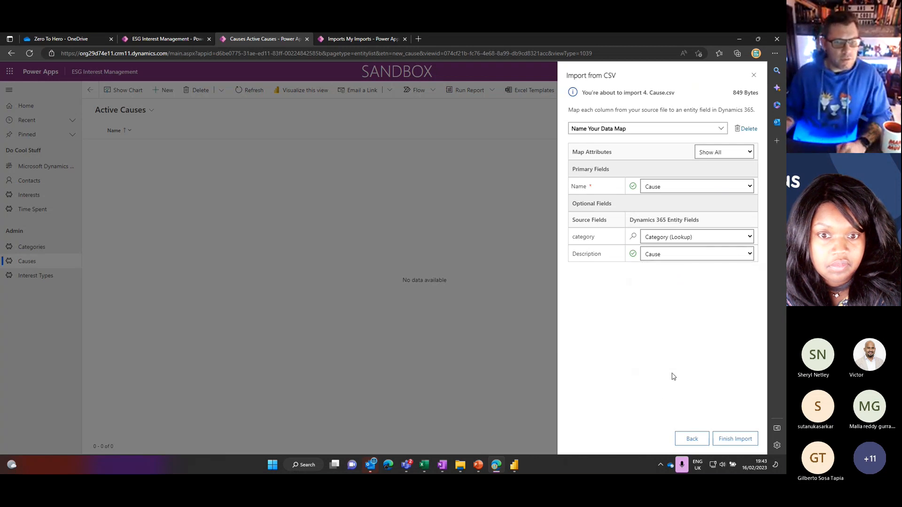
pyautogui.click(694, 438)
pyautogui.click(696, 439)
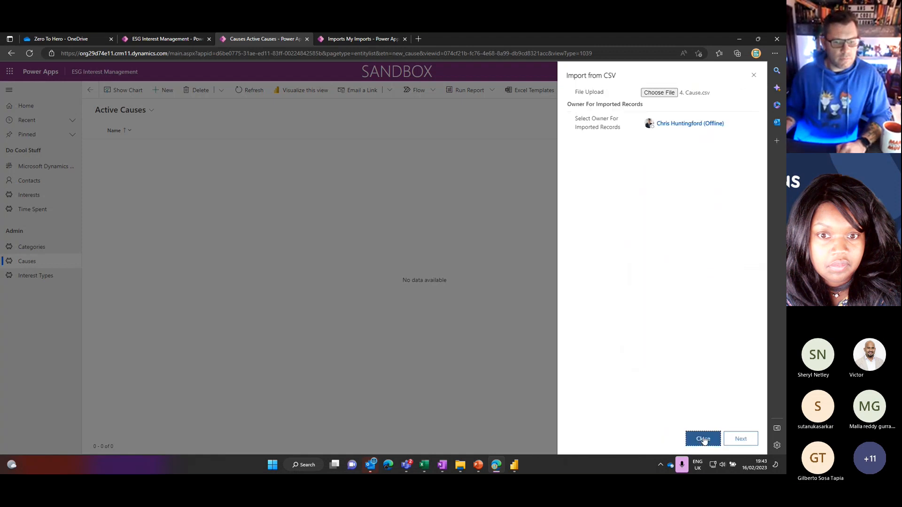
pyautogui.click(702, 439)
# Start a CSV import on the Causes page with the file 4. Cause.csv, disallowing duplicates, and bring up its field mapping.
pyautogui.click(714, 90)
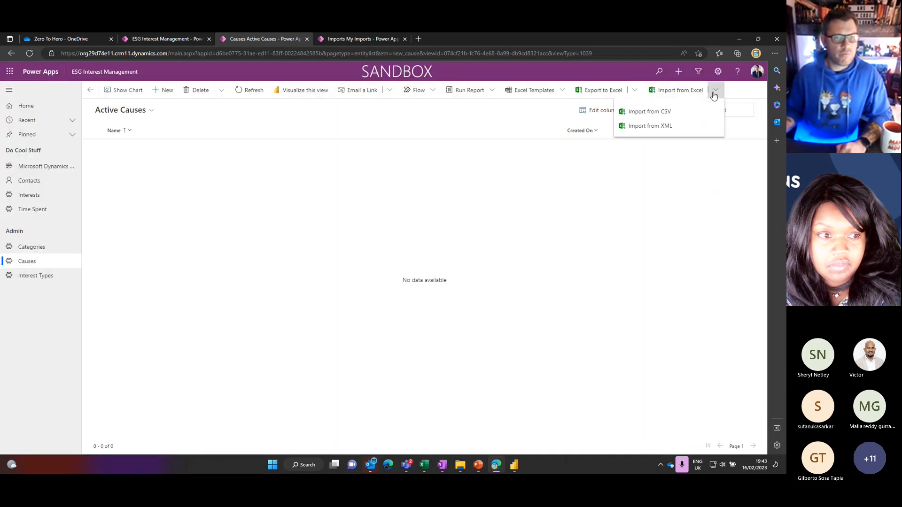
pyautogui.click(663, 112)
pyautogui.click(662, 93)
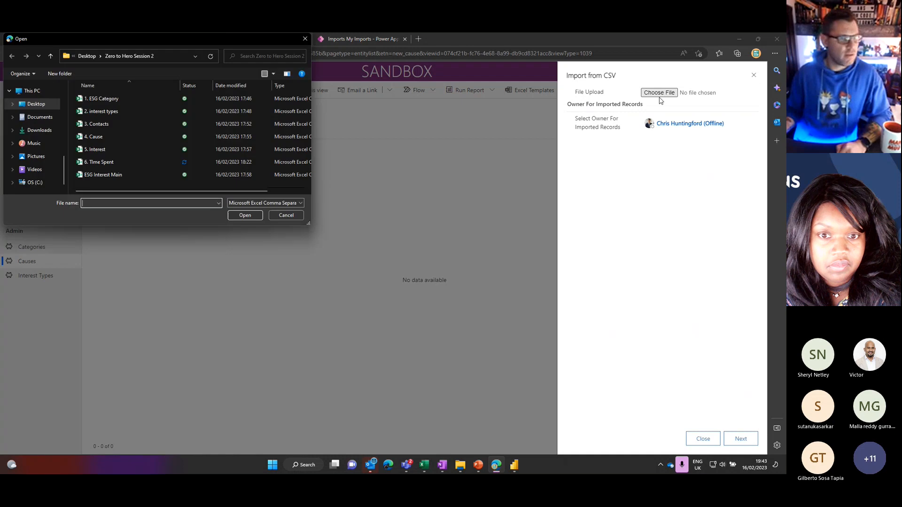
pyautogui.click(305, 39)
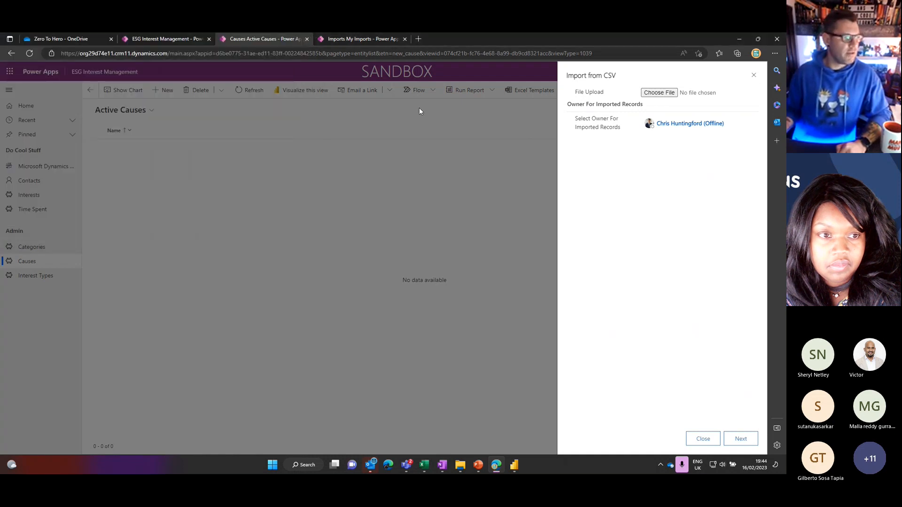
pyautogui.click(669, 93)
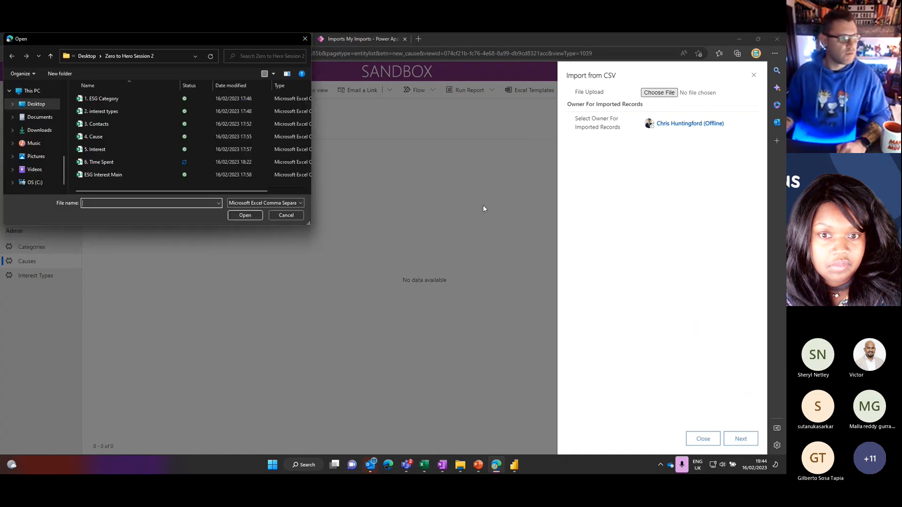
pyautogui.click(131, 136)
pyautogui.click(244, 215)
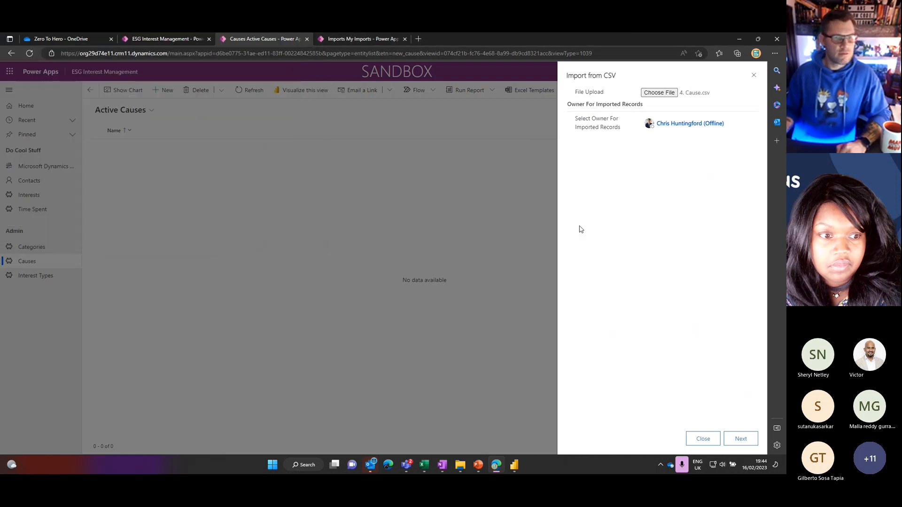
pyautogui.click(739, 439)
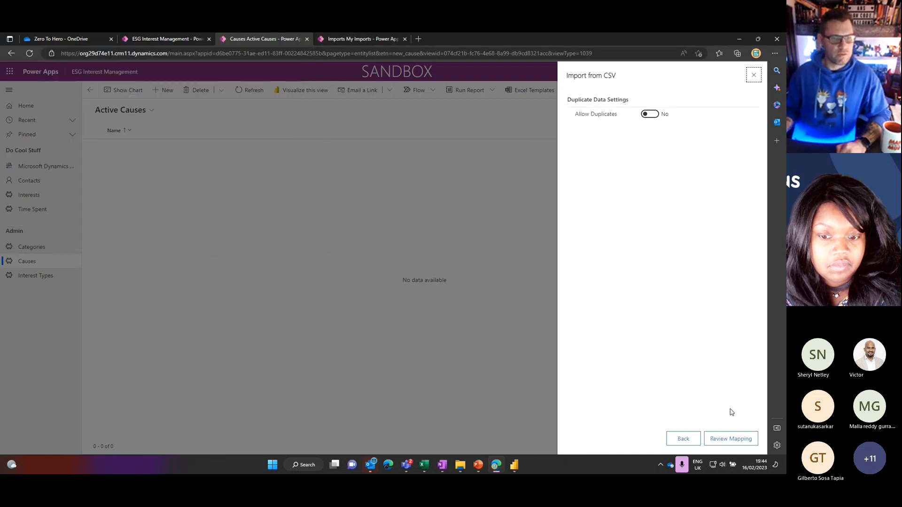
pyautogui.click(729, 437)
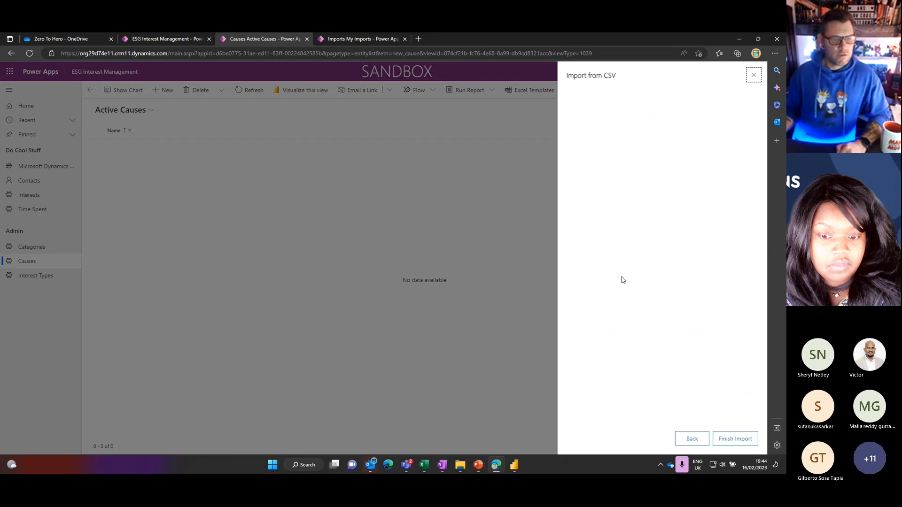
# Map Name to the Cause column and try mapping category to Category (Lookup) with Name as the lookup reference field.
pyautogui.click(700, 186)
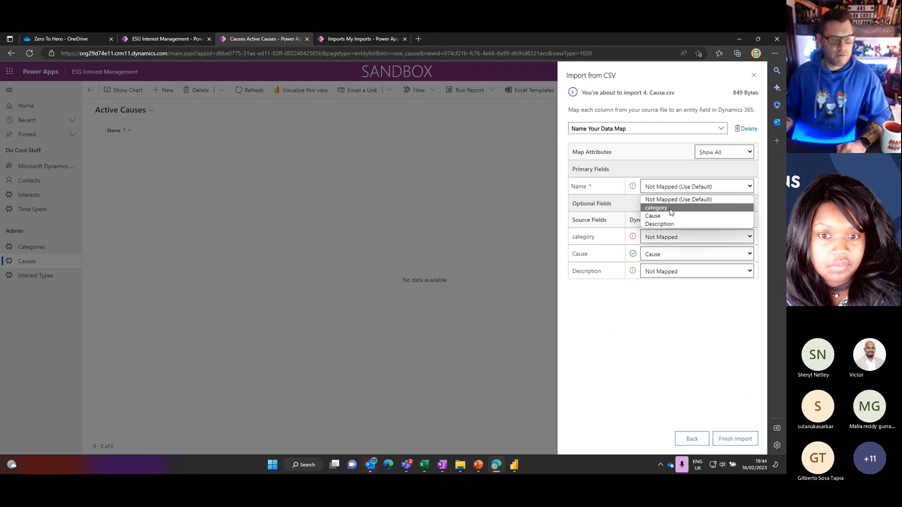
pyautogui.click(672, 216)
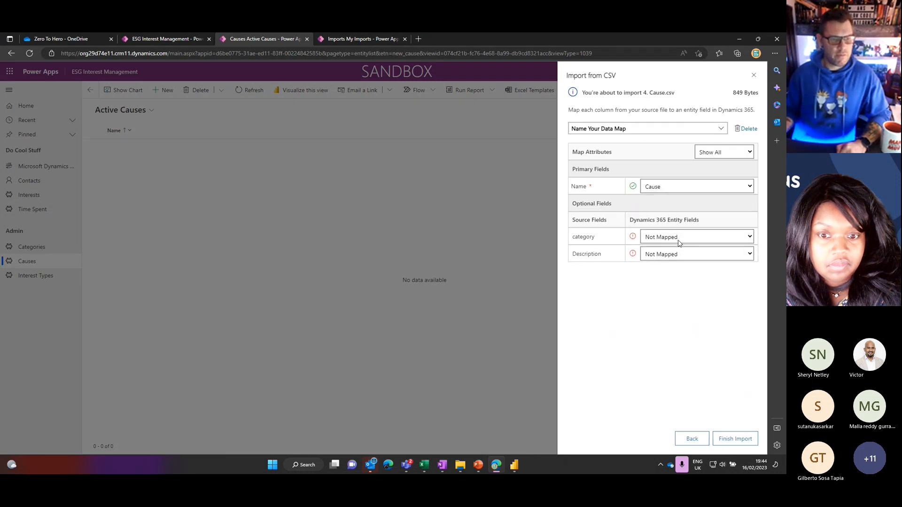
pyautogui.click(679, 243)
pyautogui.click(676, 265)
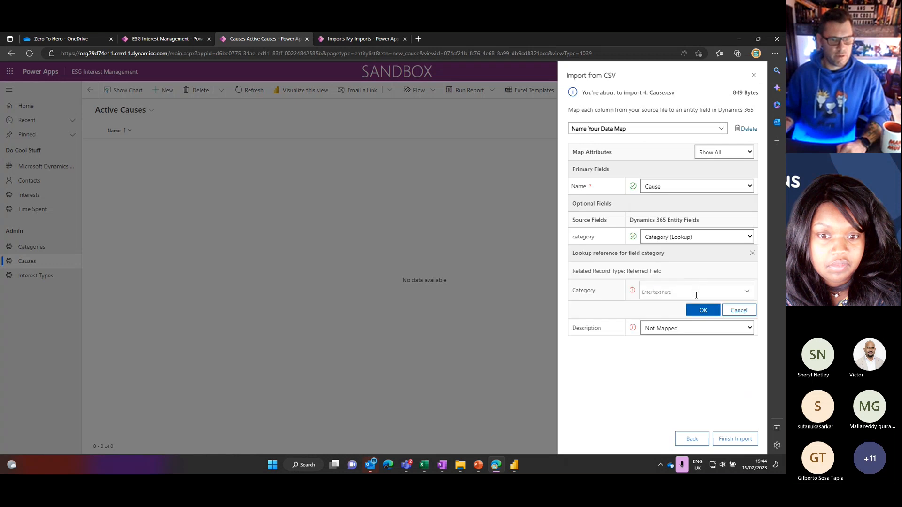
pyautogui.click(695, 292)
pyautogui.write('na')
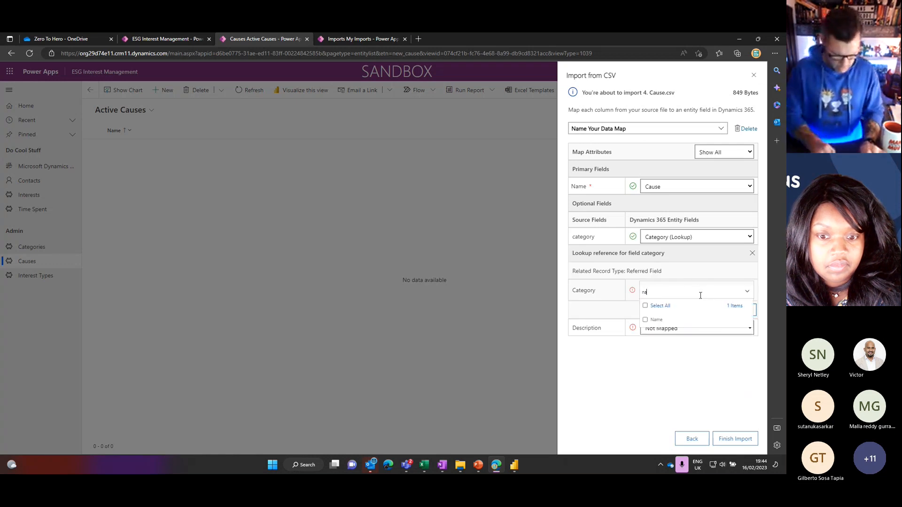
pyautogui.write('me')
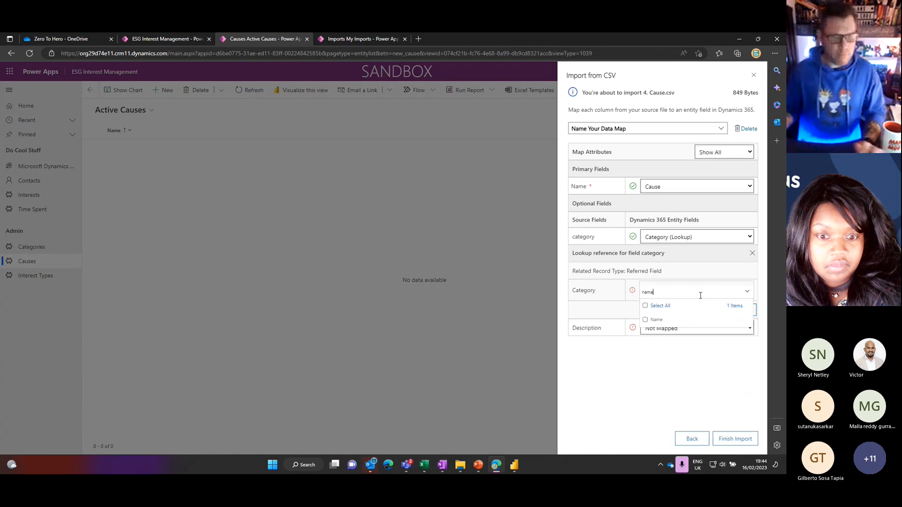
pyautogui.click(655, 320)
# Set Description to Ignore and map category to Category (Lookup), confirming Name as the lookup reference field.
pyautogui.click(700, 338)
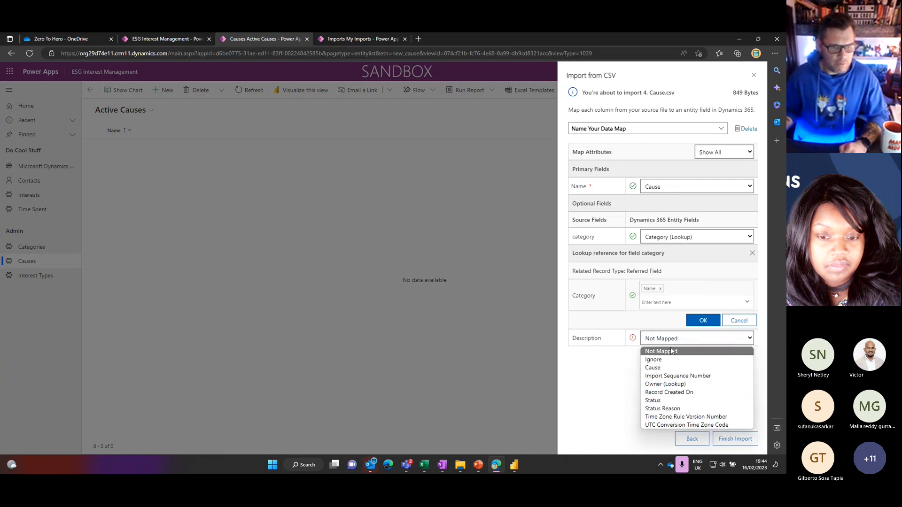
pyautogui.click(671, 360)
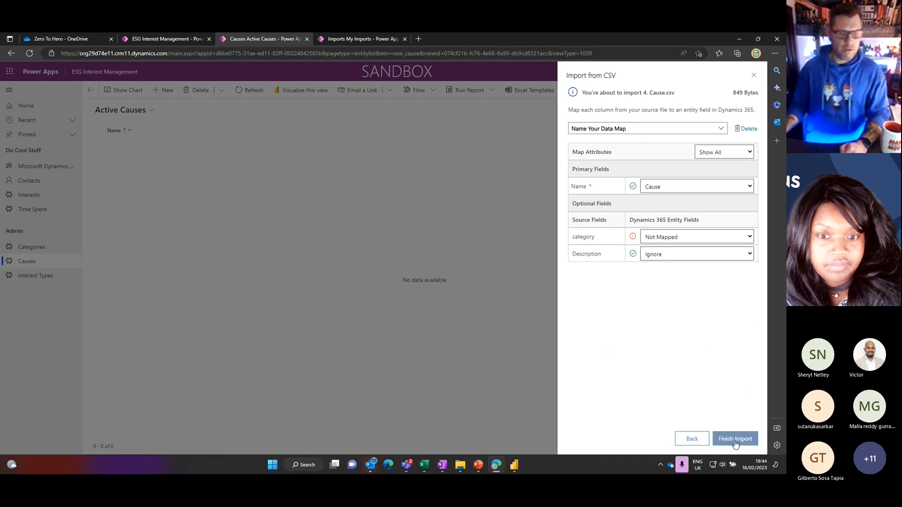
pyautogui.click(688, 240)
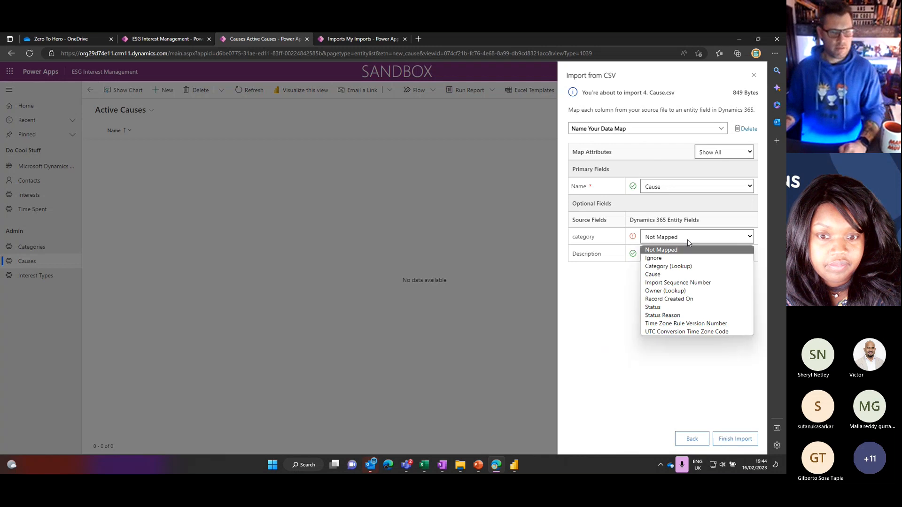
pyautogui.click(677, 266)
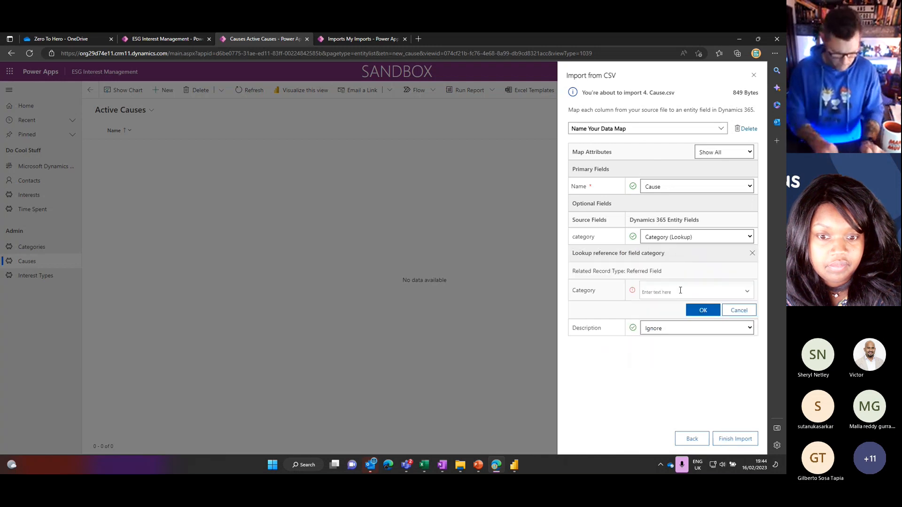
pyautogui.click(680, 290)
pyautogui.write('name')
pyautogui.click(646, 319)
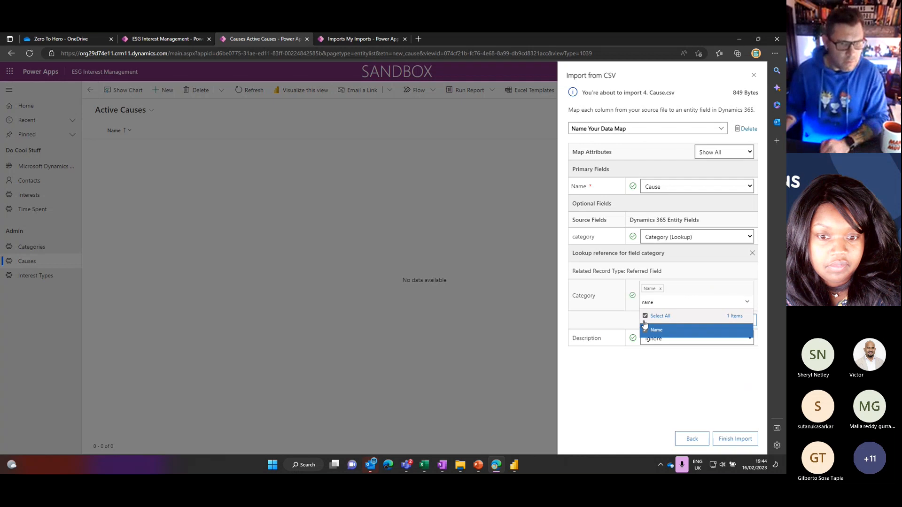
pyautogui.click(647, 324)
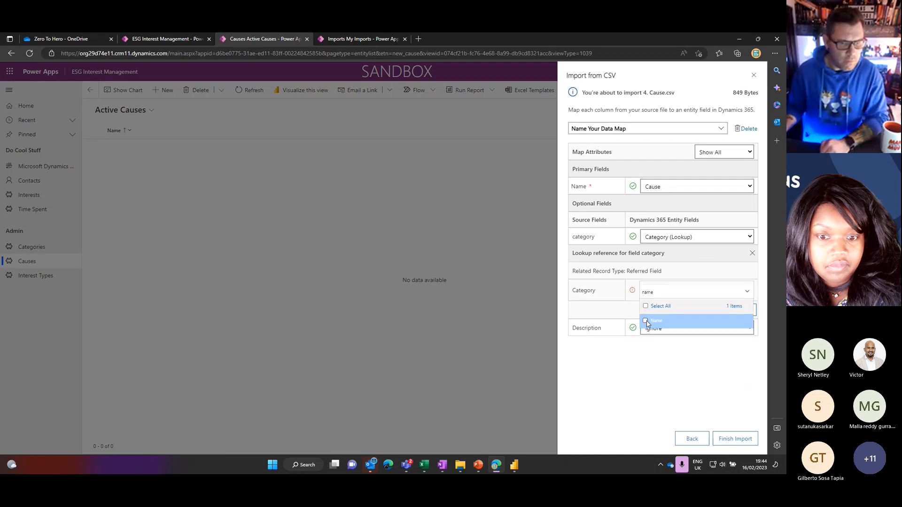
pyautogui.click(647, 322)
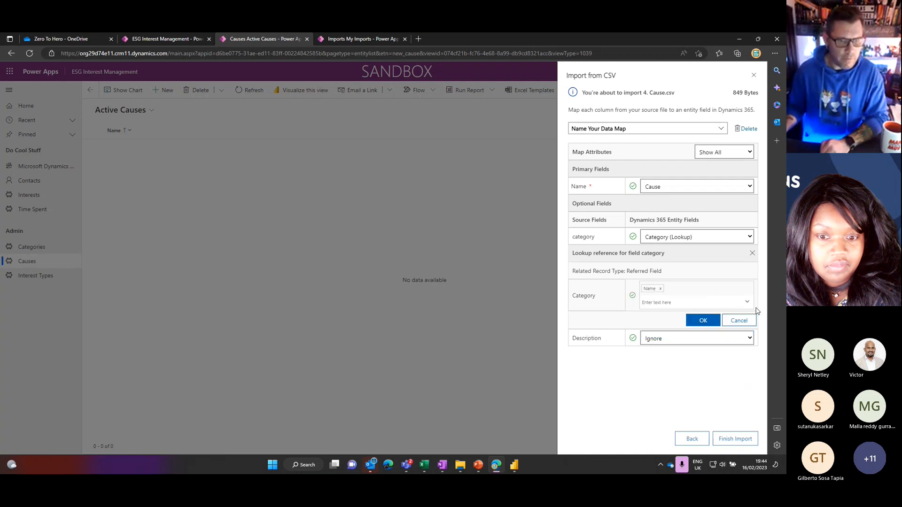
pyautogui.click(702, 320)
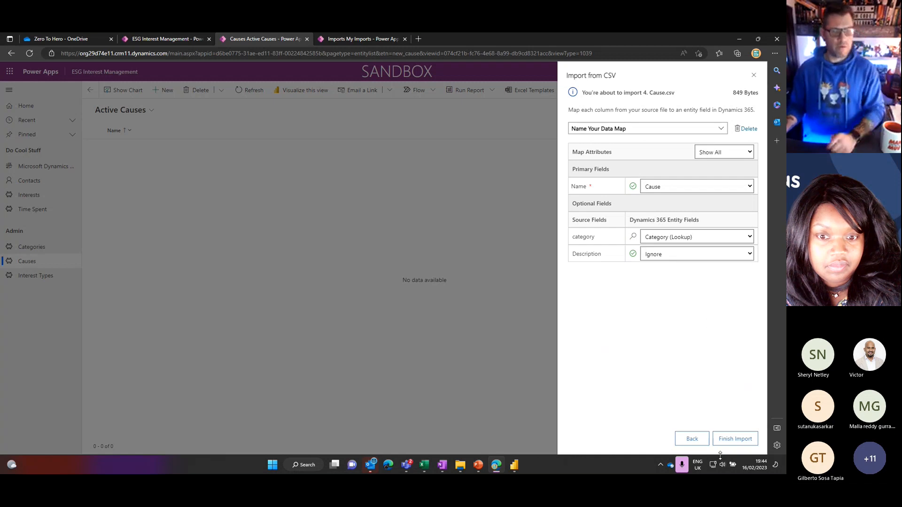
# Submit the Cause import, close the import pane, and refresh the My Imports list.
pyautogui.click(721, 438)
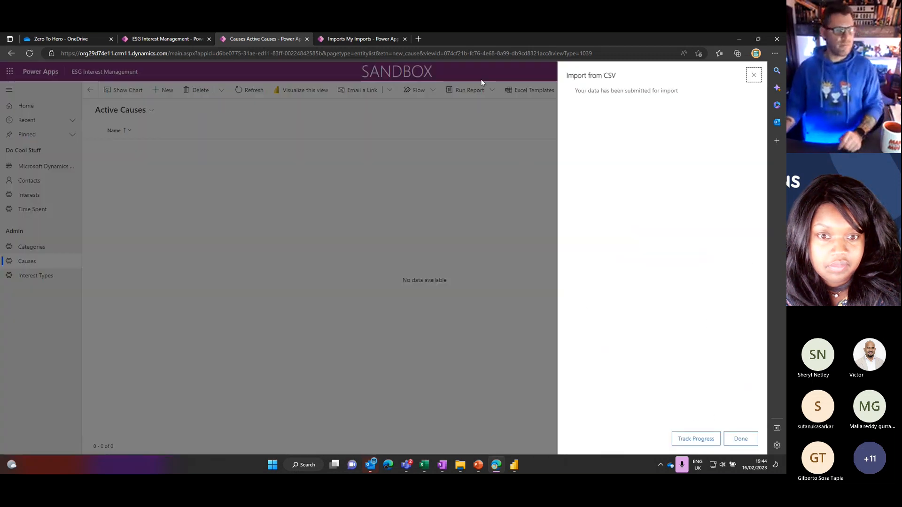
pyautogui.click(741, 439)
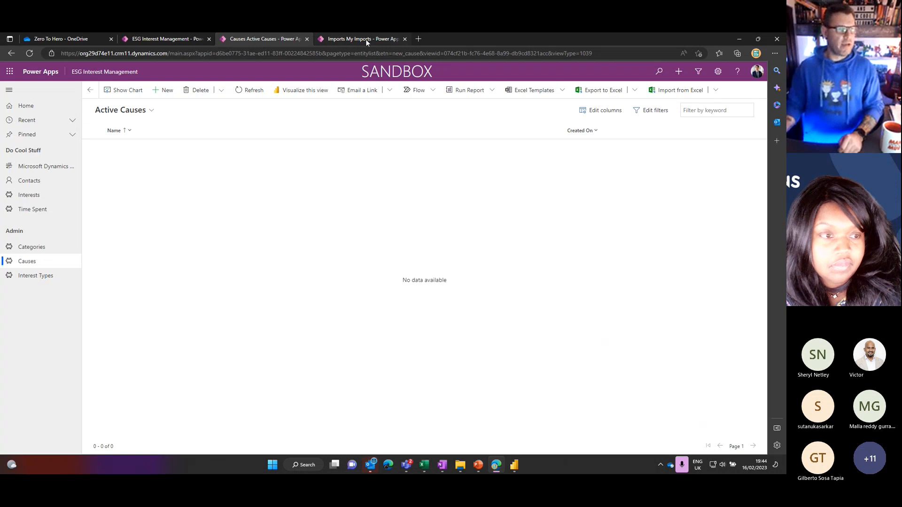
pyautogui.click(365, 38)
pyautogui.click(221, 91)
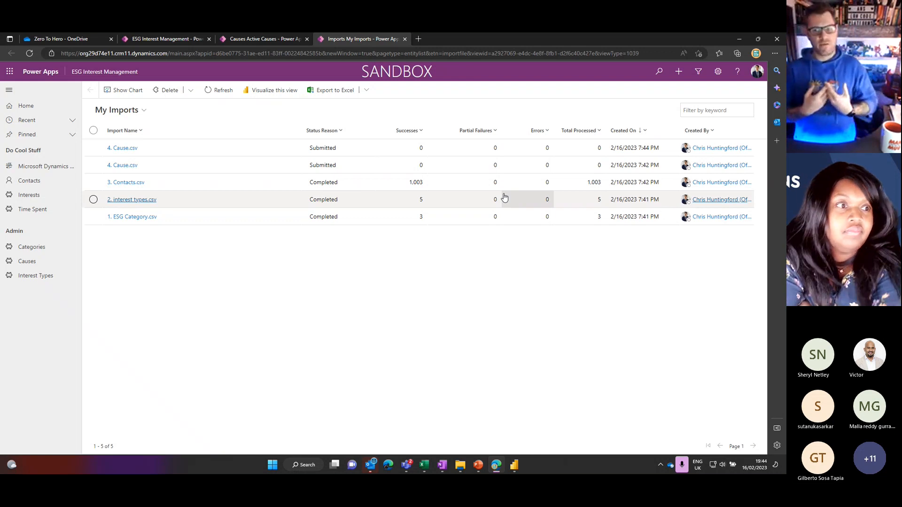
# Open make.powerapps.com in a new browser tab.
pyautogui.click(418, 39)
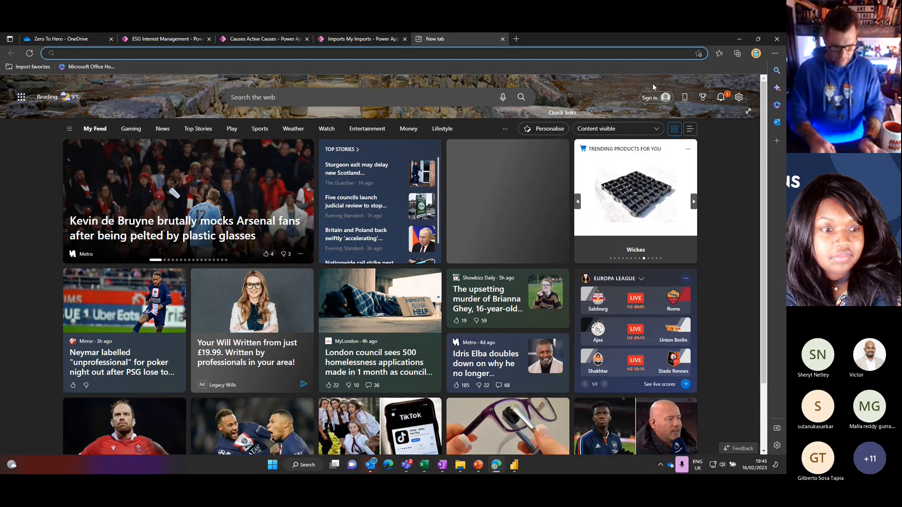
pyautogui.write('make.powerapps.com')
pyautogui.press('Return')
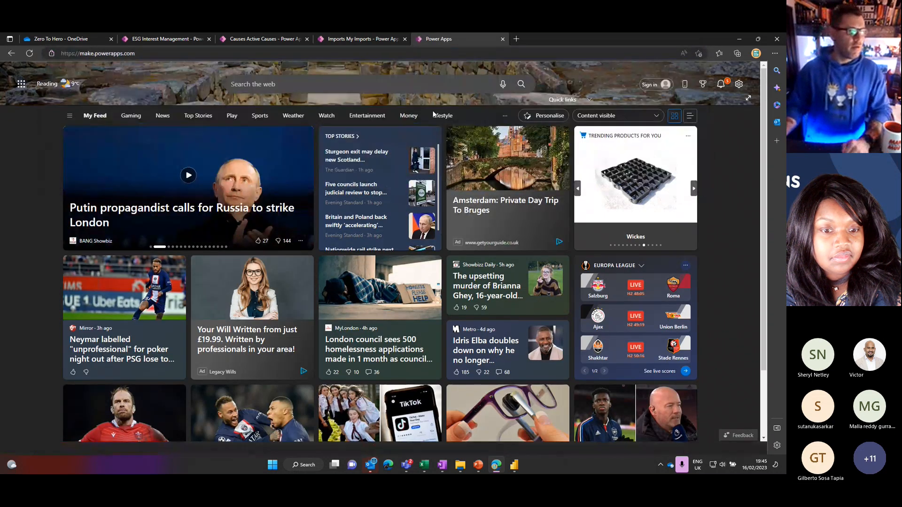
# Review My Imports and the Contacts list, and examine the related record types of the first contact.
pyautogui.click(345, 38)
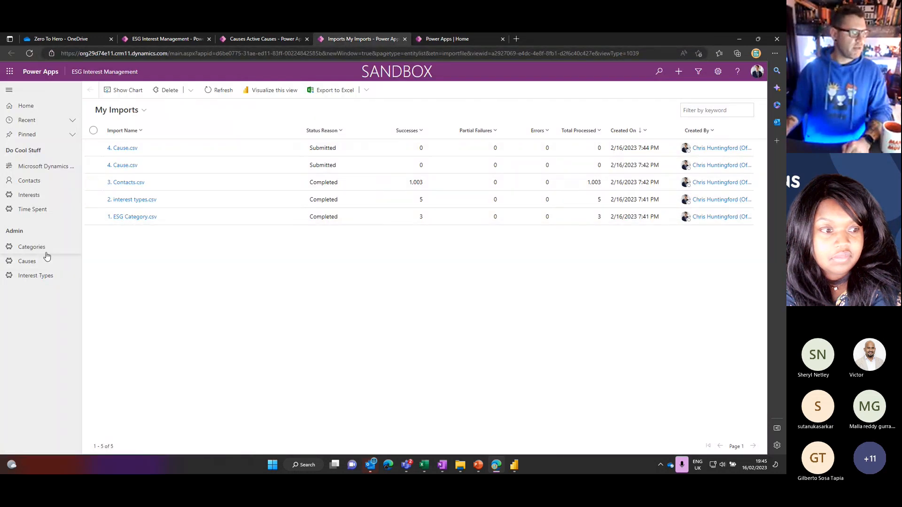
pyautogui.click(253, 38)
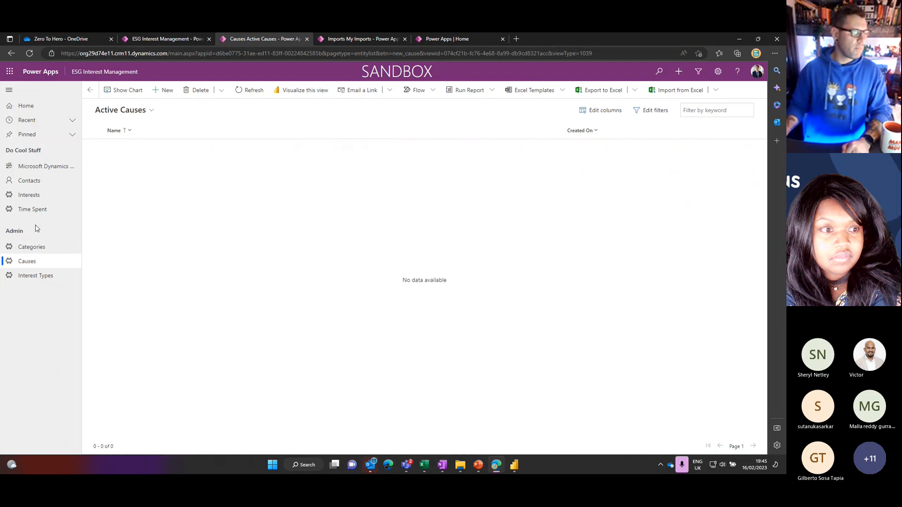
pyautogui.click(29, 181)
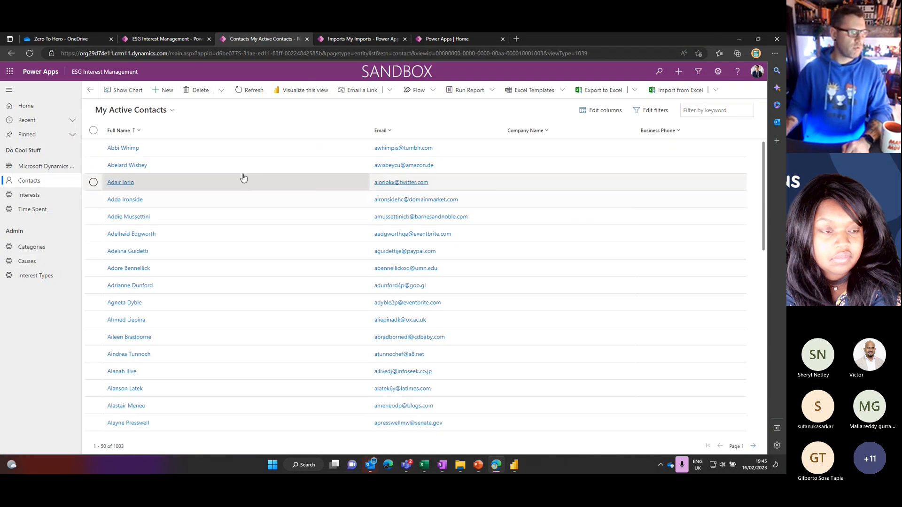
pyautogui.doubleClick(279, 151)
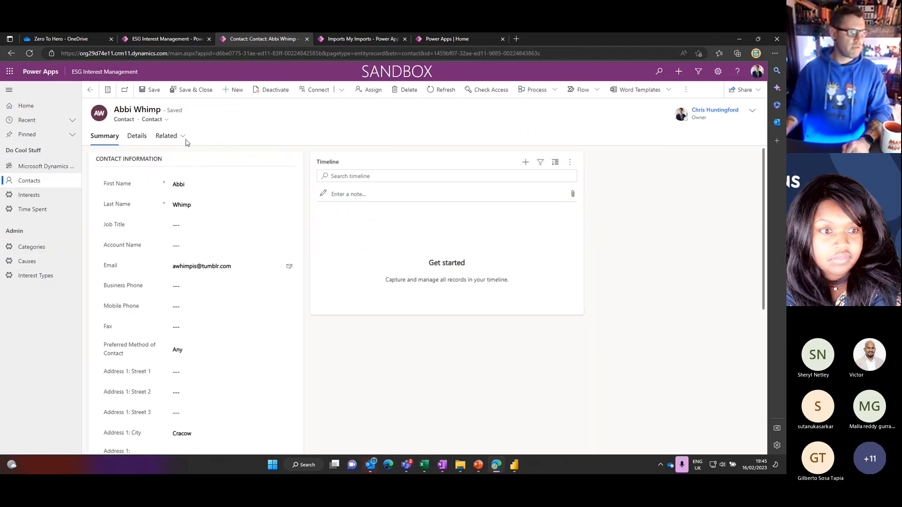
pyautogui.click(184, 140)
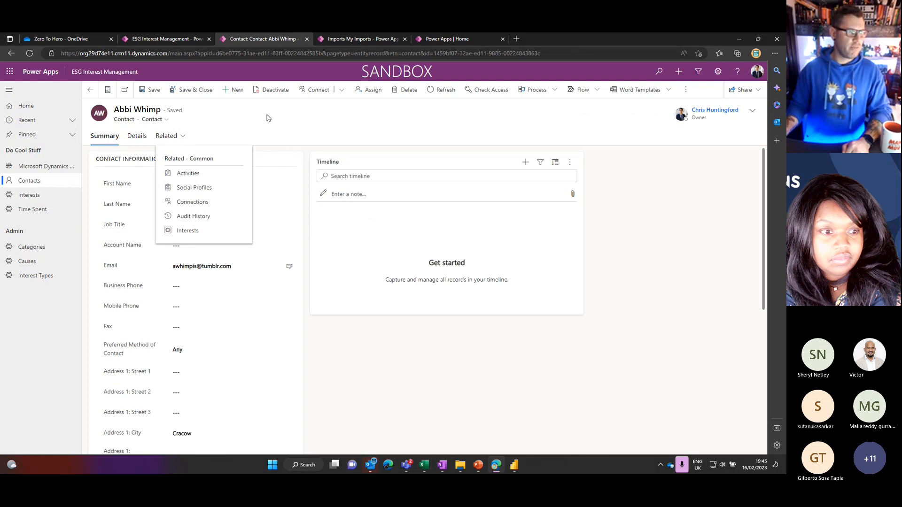
# Switch the maker portal to the personal developer environment and open its existing ESG Interest Management app.
pyautogui.click(481, 39)
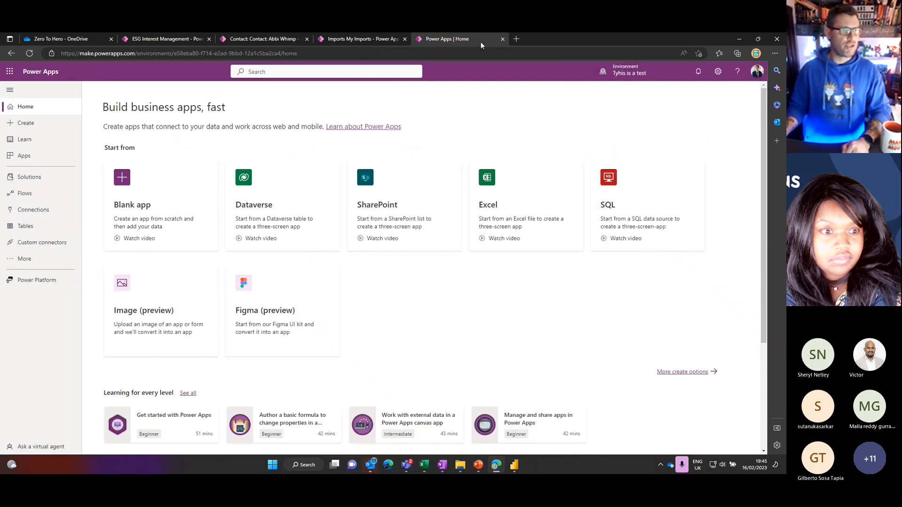
pyautogui.click(646, 74)
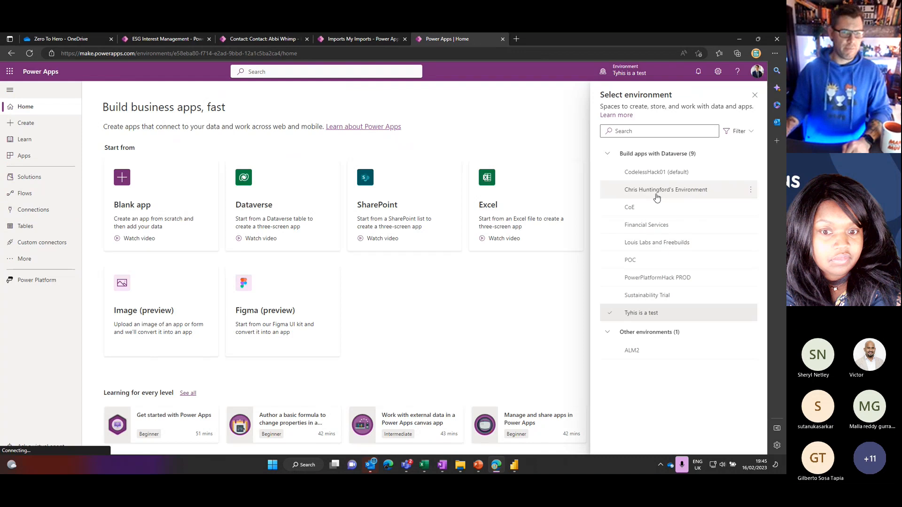
pyautogui.click(655, 190)
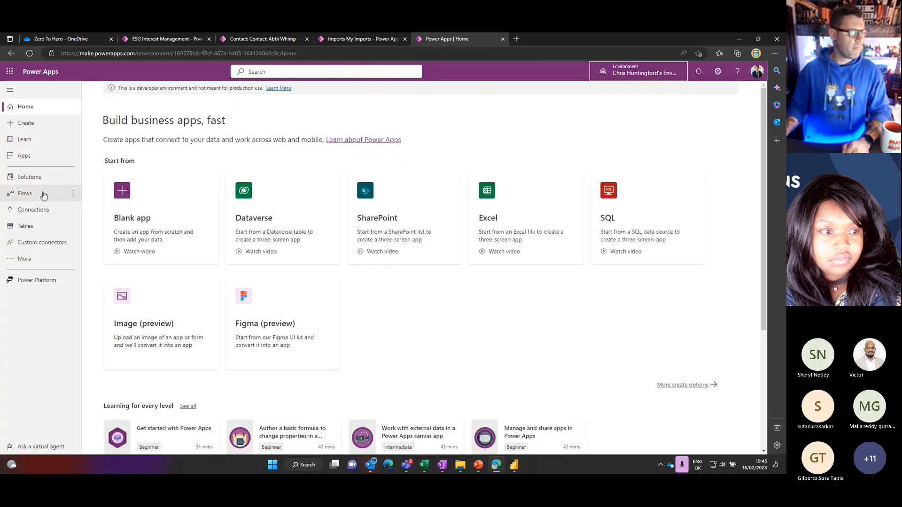
pyautogui.click(24, 155)
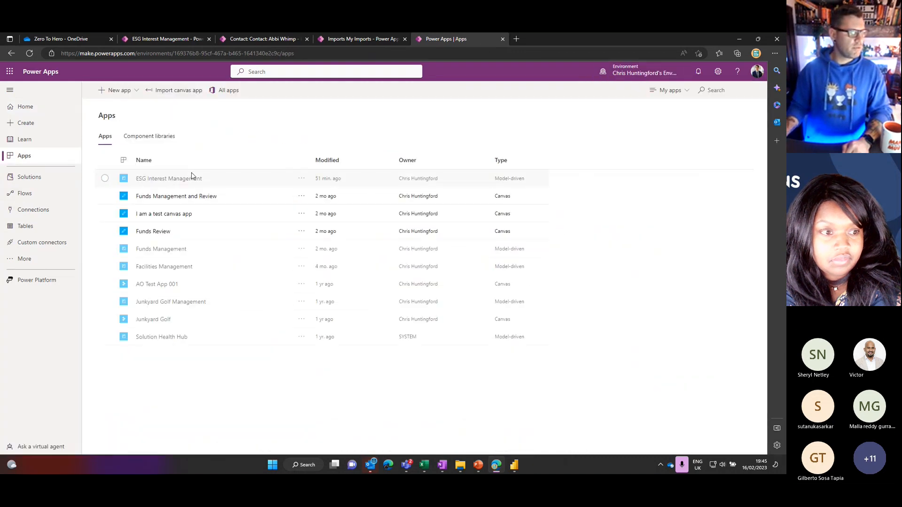
pyautogui.click(187, 178)
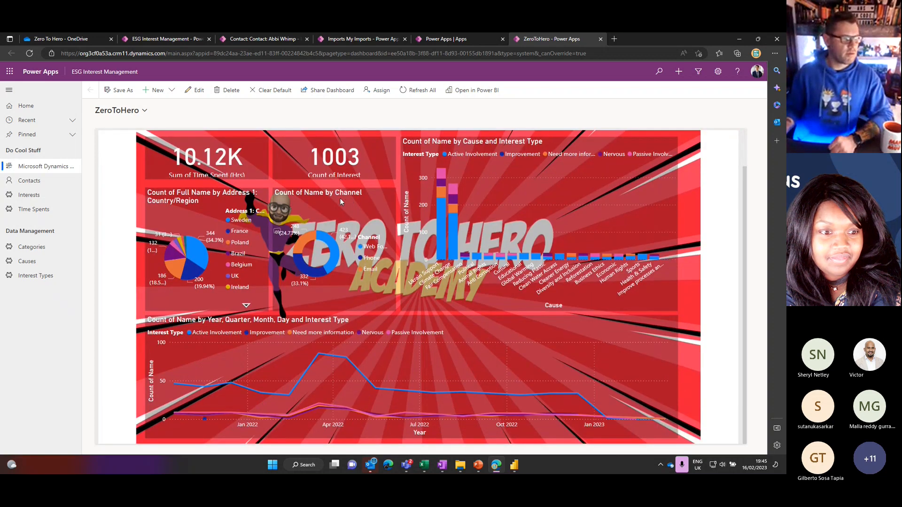
# Filter the ZeroToHero dashboard by successive country slices of its address pie chart, including Sweden, Poland and Belgium.
pyautogui.click(198, 249)
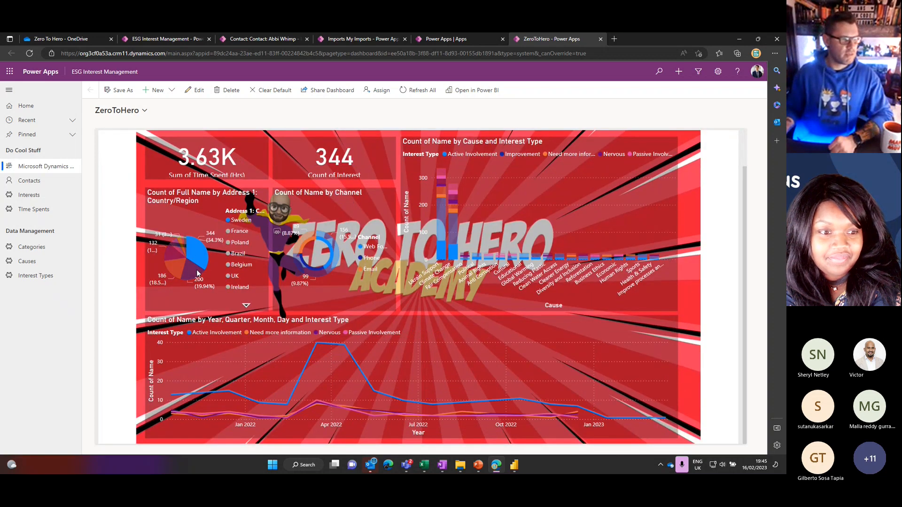
pyautogui.click(196, 269)
pyautogui.click(176, 269)
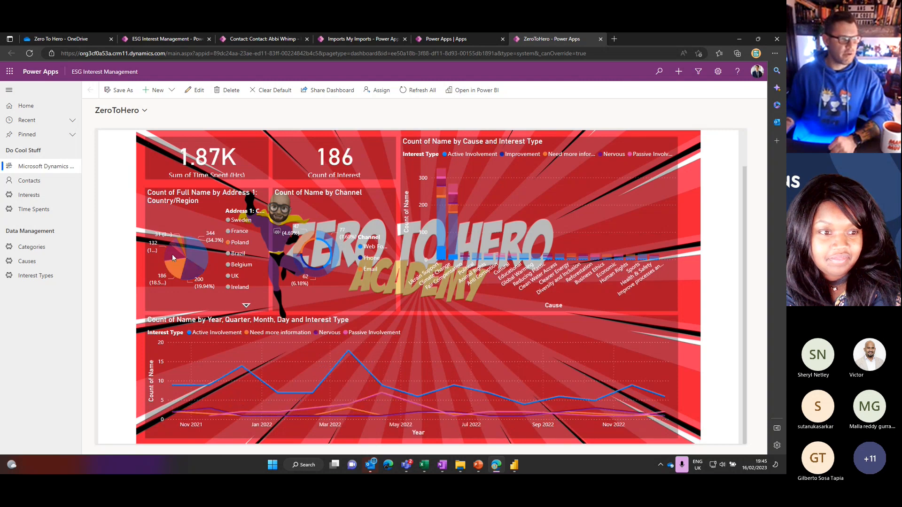
pyautogui.click(176, 248)
pyautogui.click(173, 244)
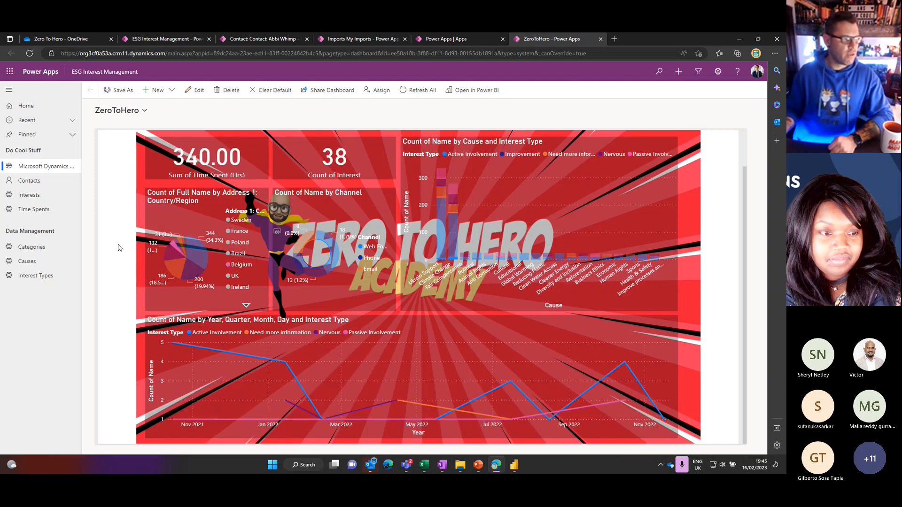
# Look through the Causes, Interest Types and Categories lists under Data Management.
pyautogui.click(34, 248)
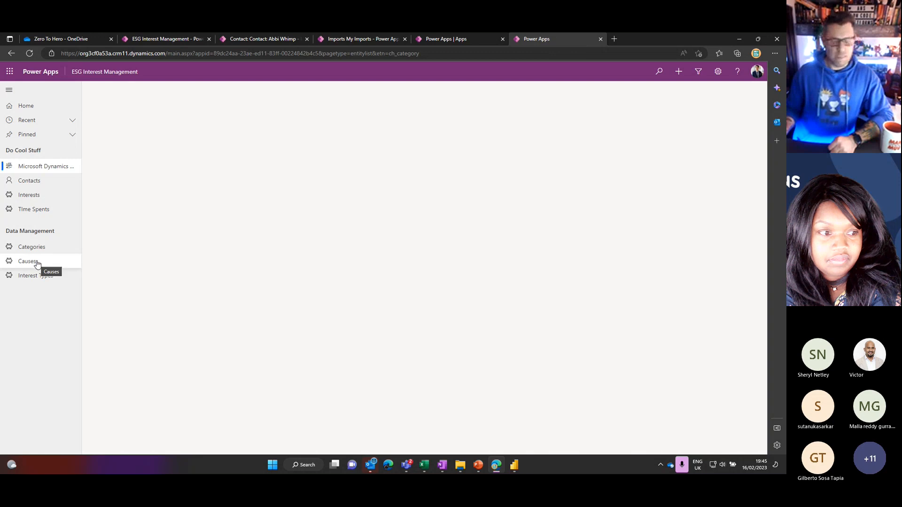
pyautogui.click(38, 263)
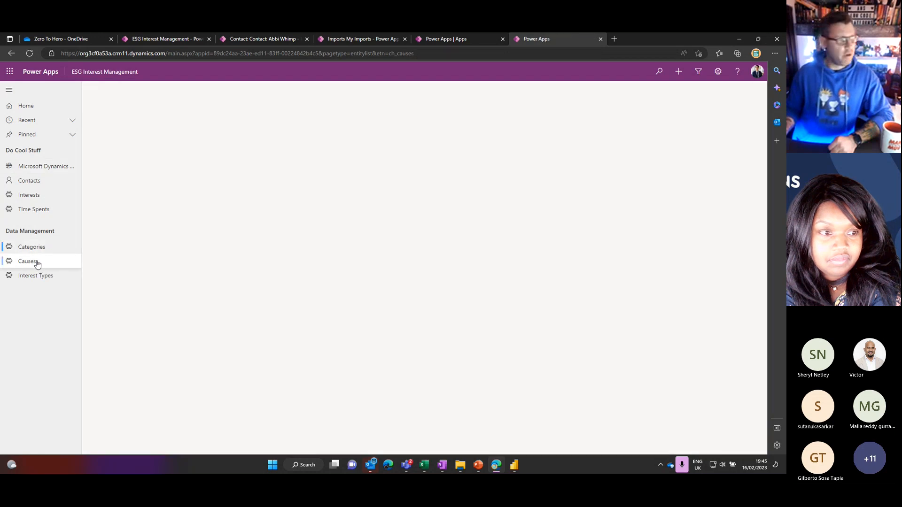
pyautogui.click(36, 274)
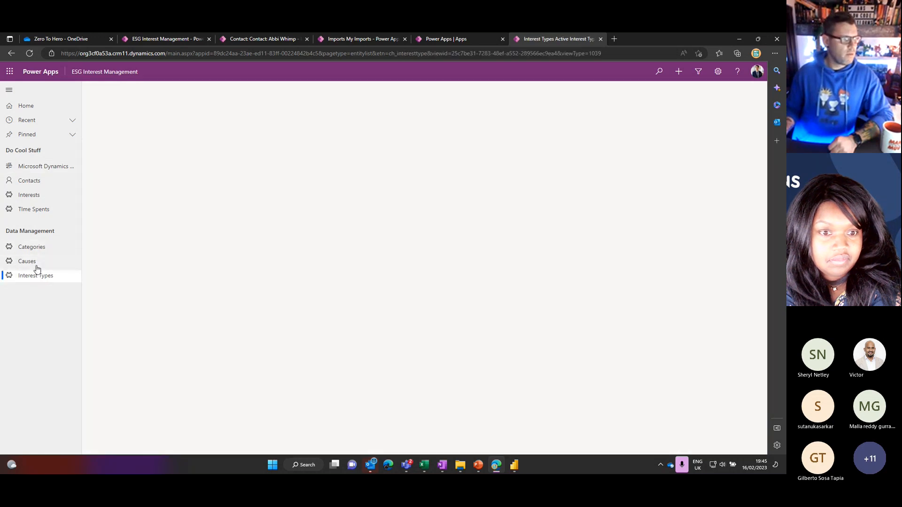
pyautogui.click(37, 262)
pyautogui.click(40, 249)
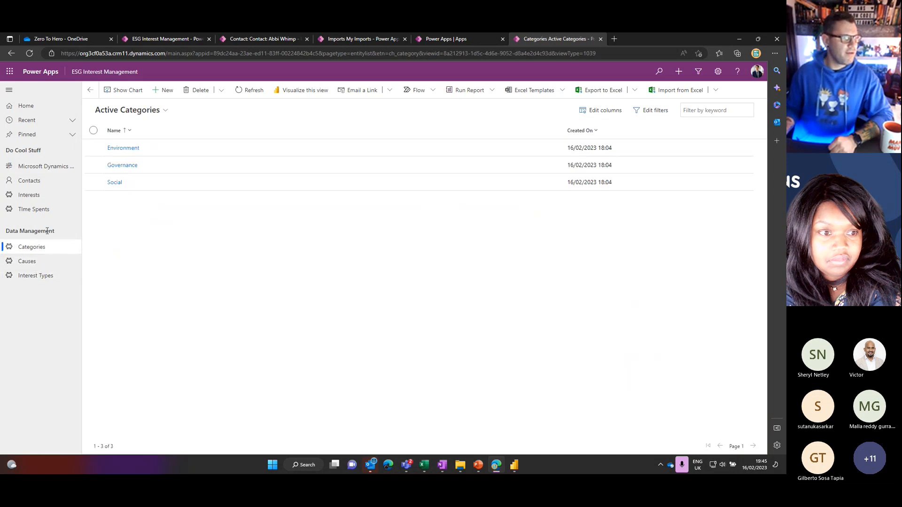
# Show the chart beside the Active Time Spents list and change it from hours by date to hours by interest.
pyautogui.click(46, 216)
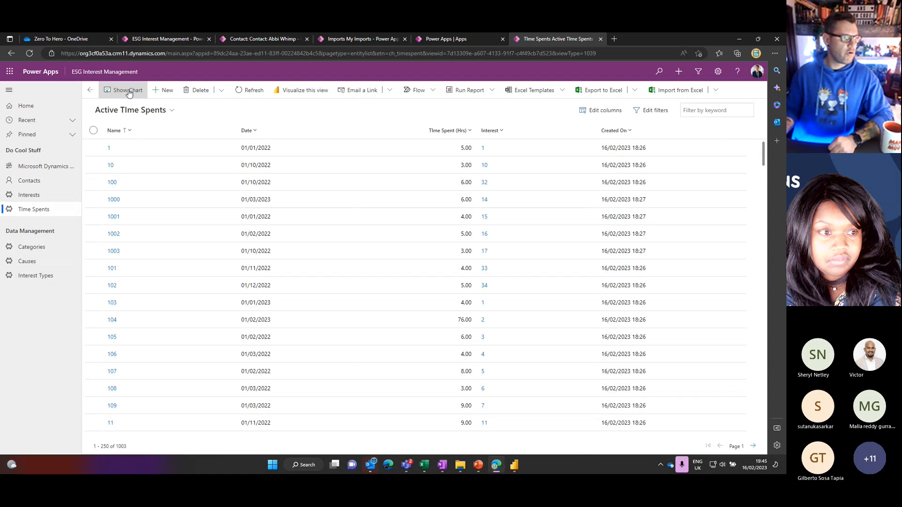
pyautogui.click(129, 92)
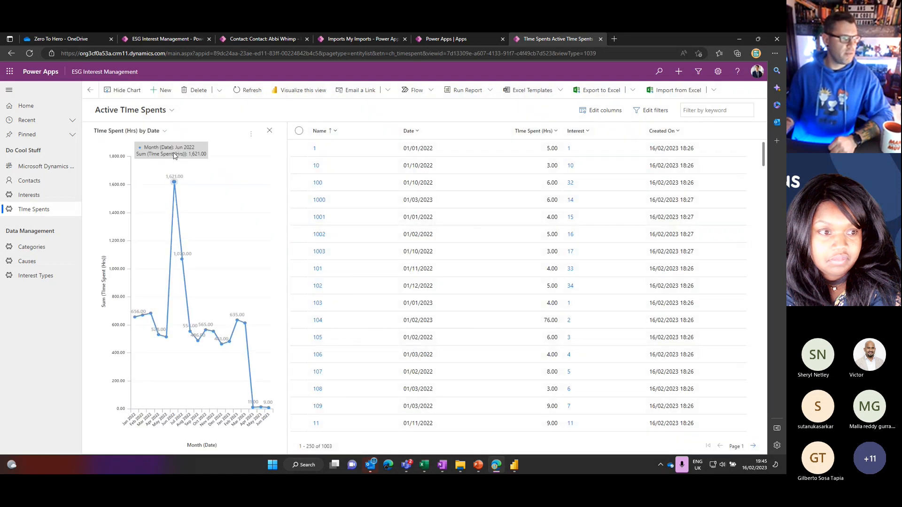
pyautogui.click(166, 133)
pyautogui.click(136, 172)
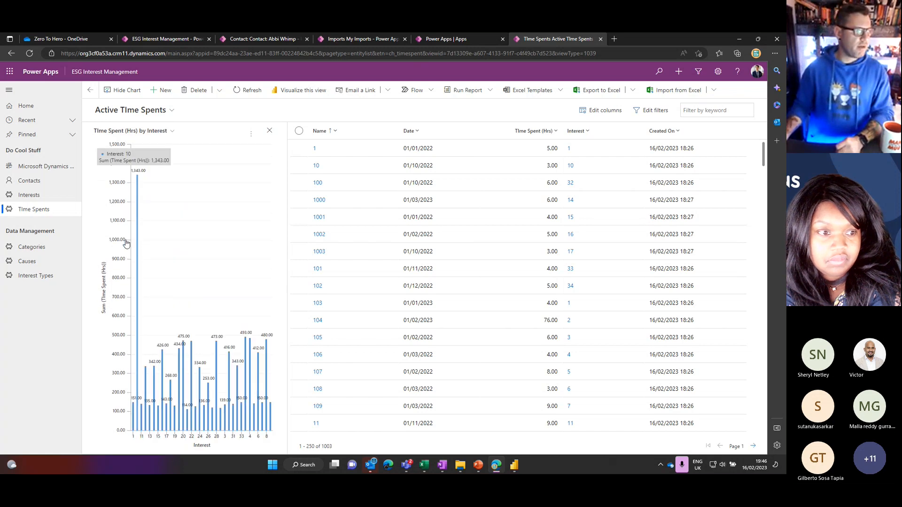
# Examine the Active Interests charts by Cause, Channel and Date, and open the Contacts list.
pyautogui.click(33, 196)
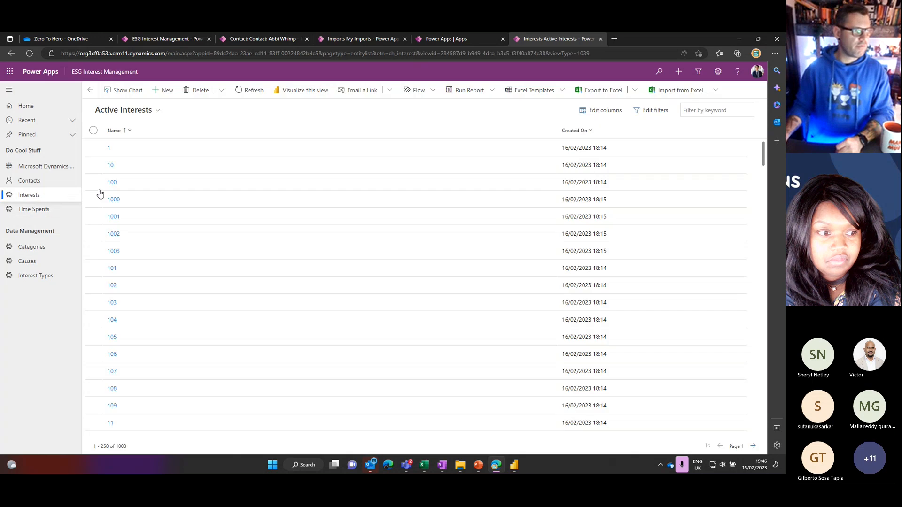
pyautogui.click(122, 91)
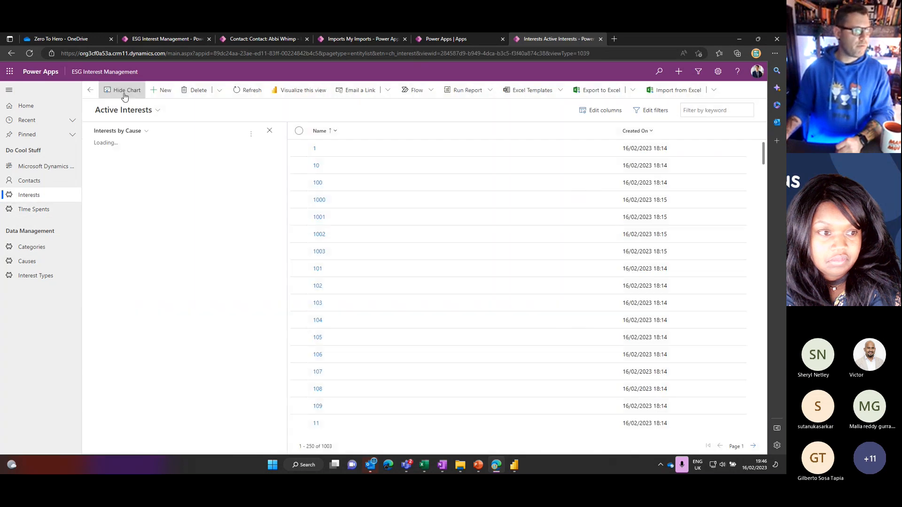
pyautogui.moveTo(163, 273)
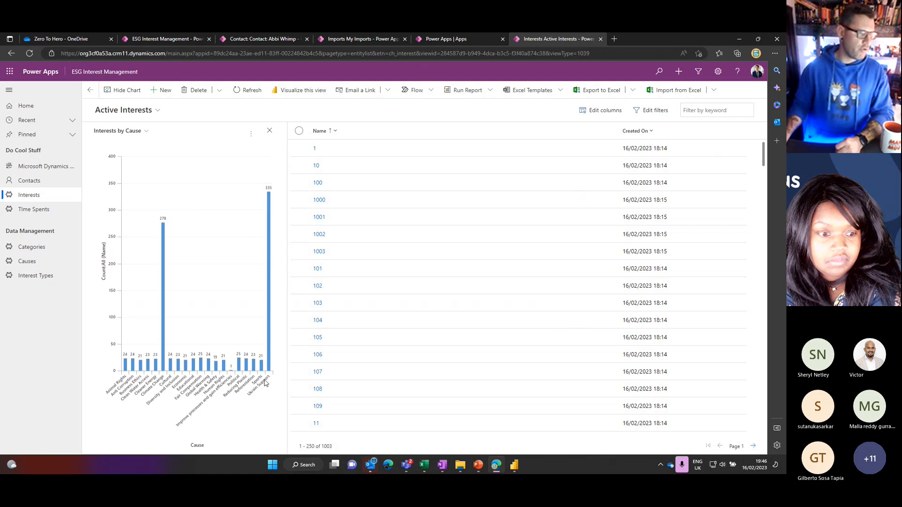
pyautogui.moveTo(268, 371)
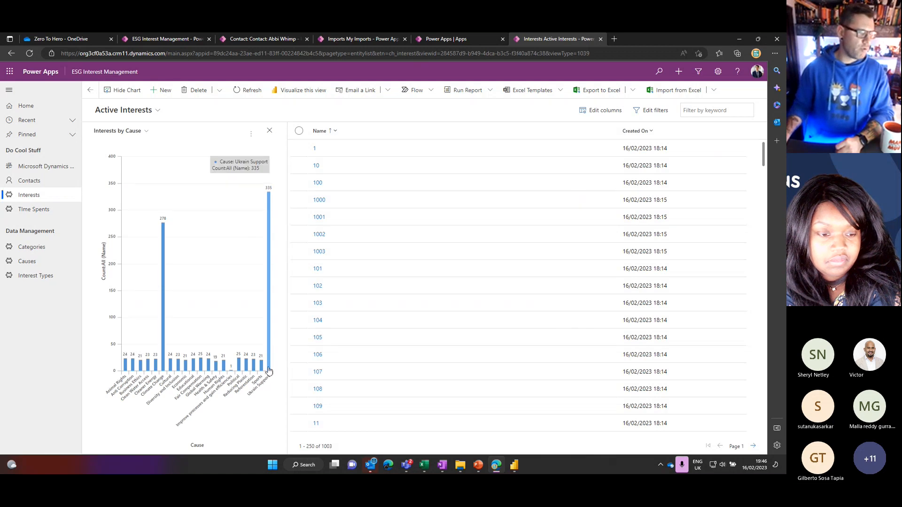
pyautogui.click(145, 133)
pyautogui.click(131, 172)
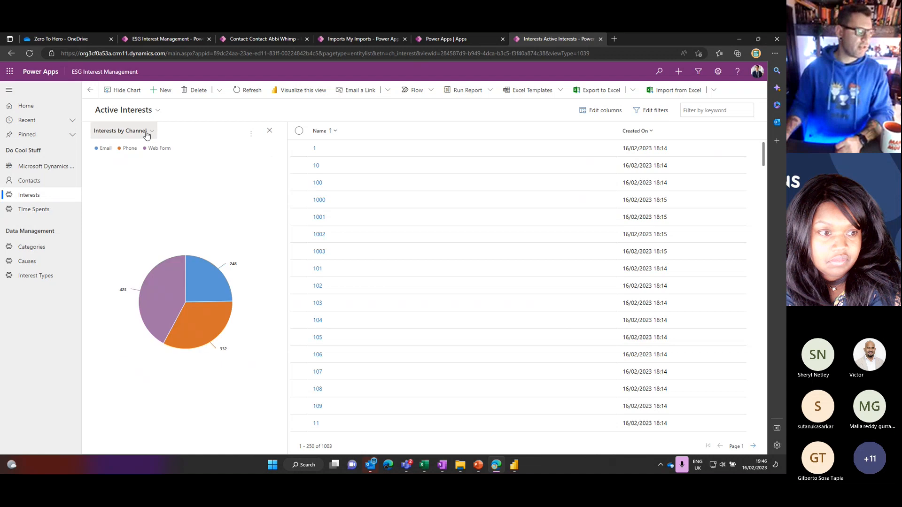
pyautogui.click(146, 132)
pyautogui.click(126, 184)
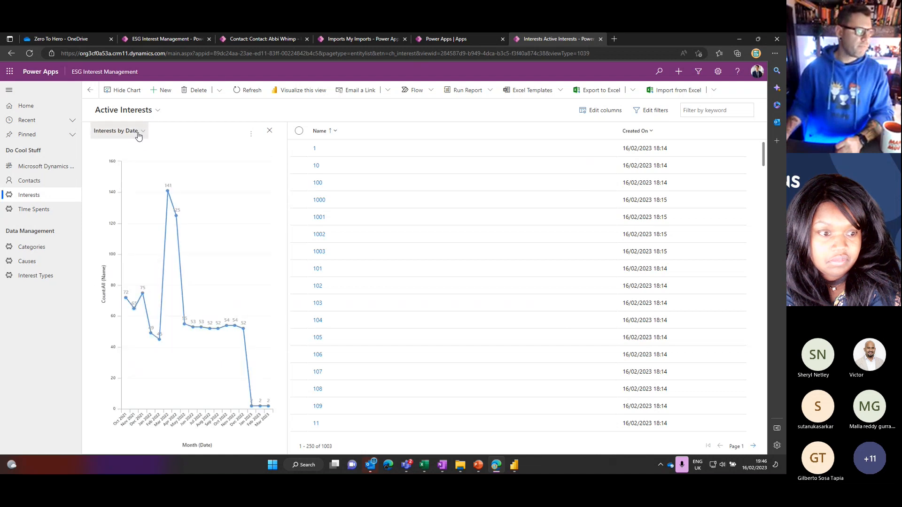
pyautogui.moveTo(168, 193)
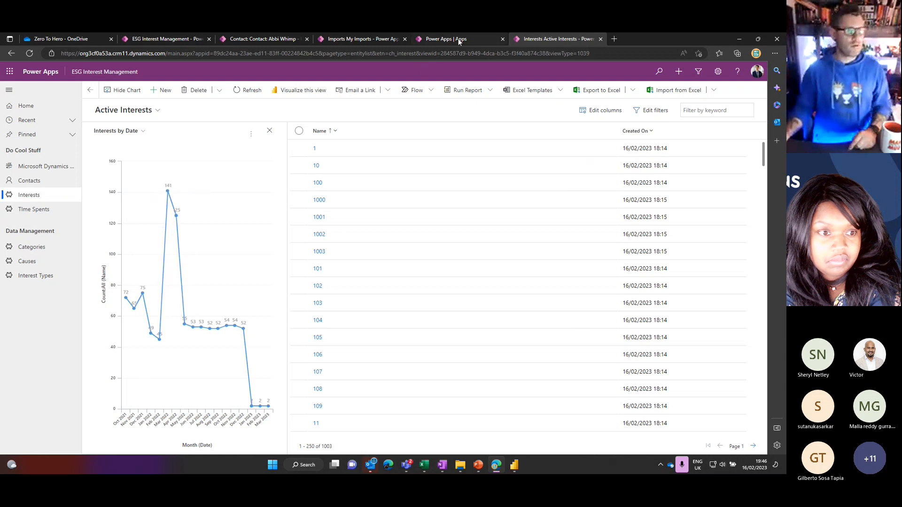
pyautogui.click(56, 180)
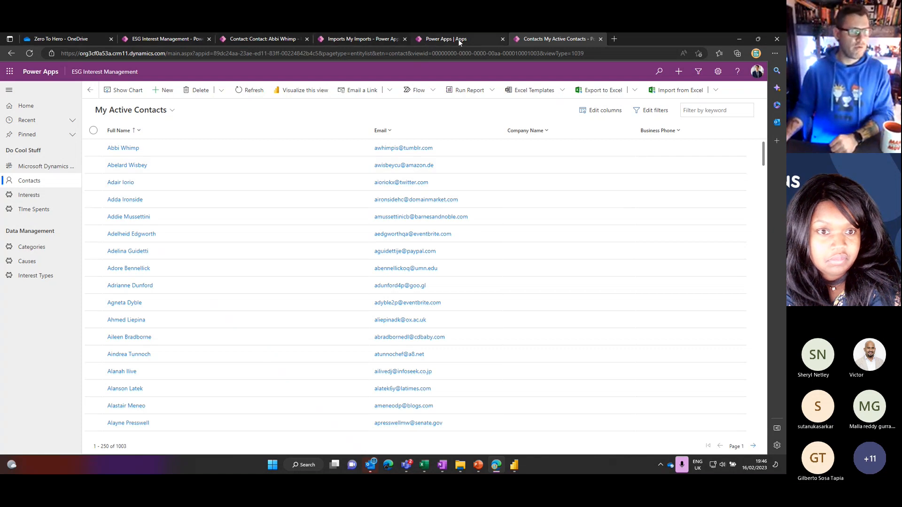
# Return to the maker portal, open the ESG Solution and show its apps.
pyautogui.click(469, 37)
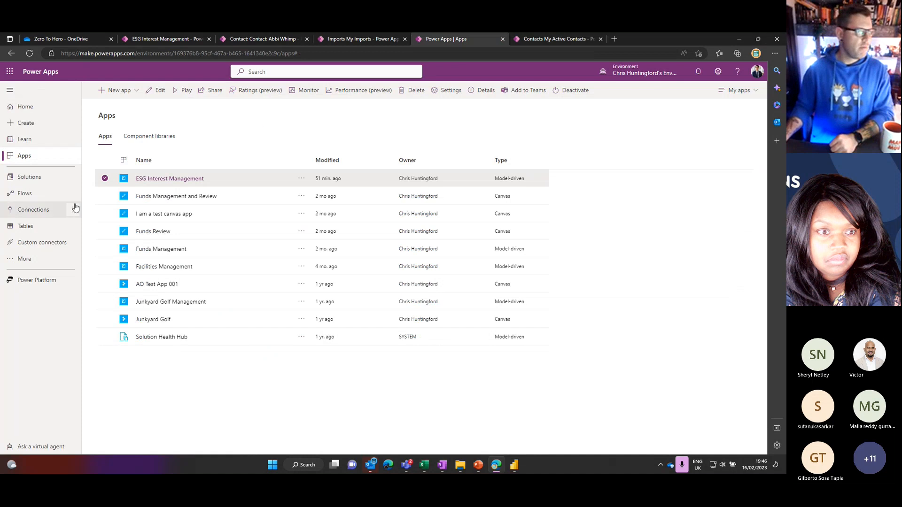
pyautogui.click(32, 178)
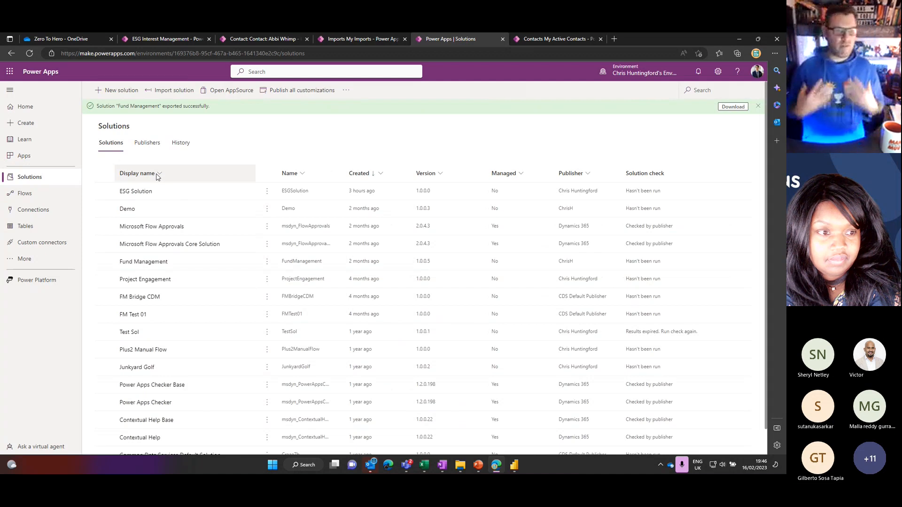
pyautogui.click(146, 192)
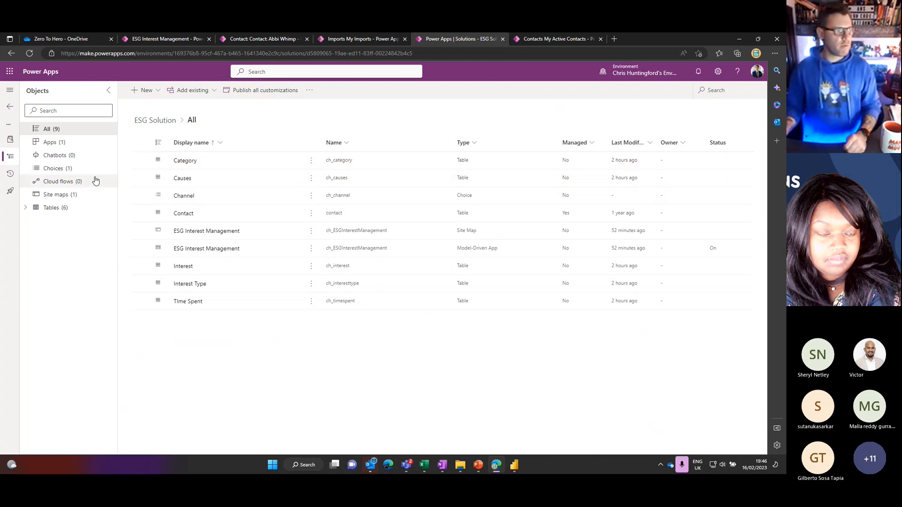
pyautogui.click(54, 142)
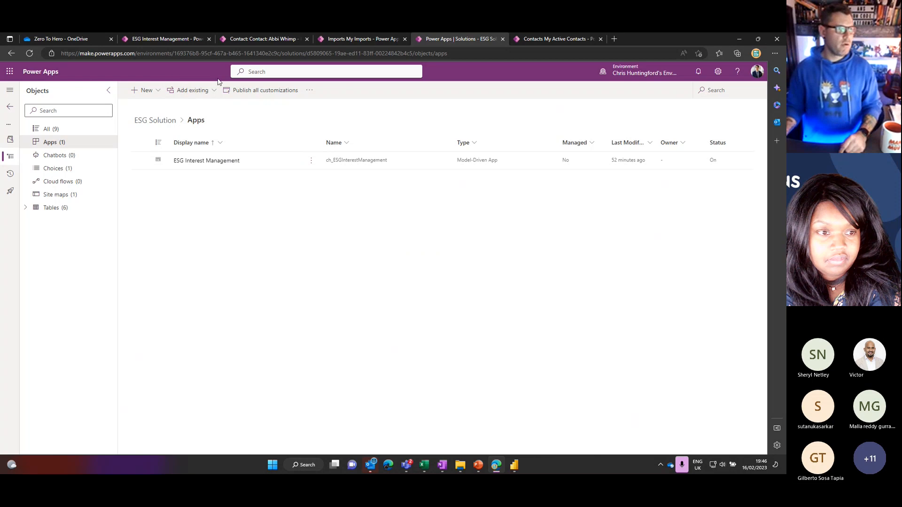
# Create a blank tablet-format canvas app named Register your ESG Interest in the solution, and skip the studio welcome dialog.
pyautogui.click(156, 98)
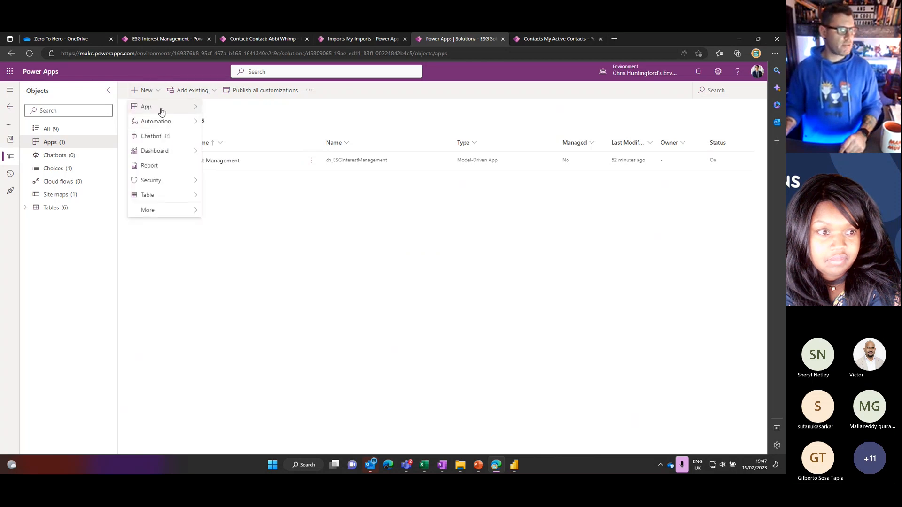
pyautogui.moveTo(161, 107)
pyautogui.click(230, 108)
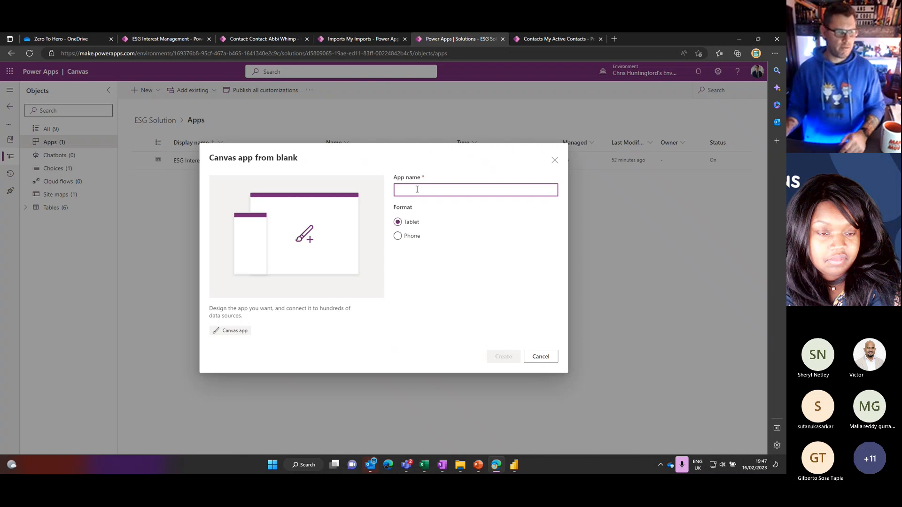
pyautogui.write('R')
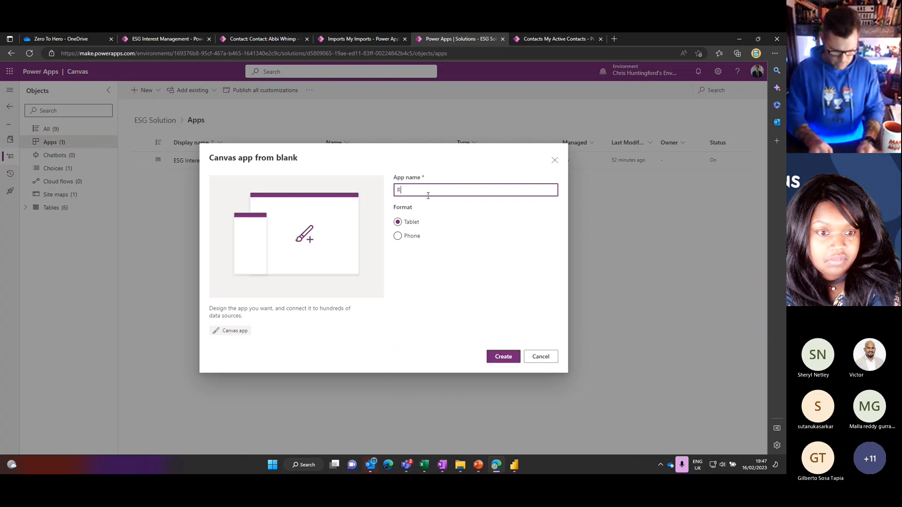
pyautogui.write('egister your')
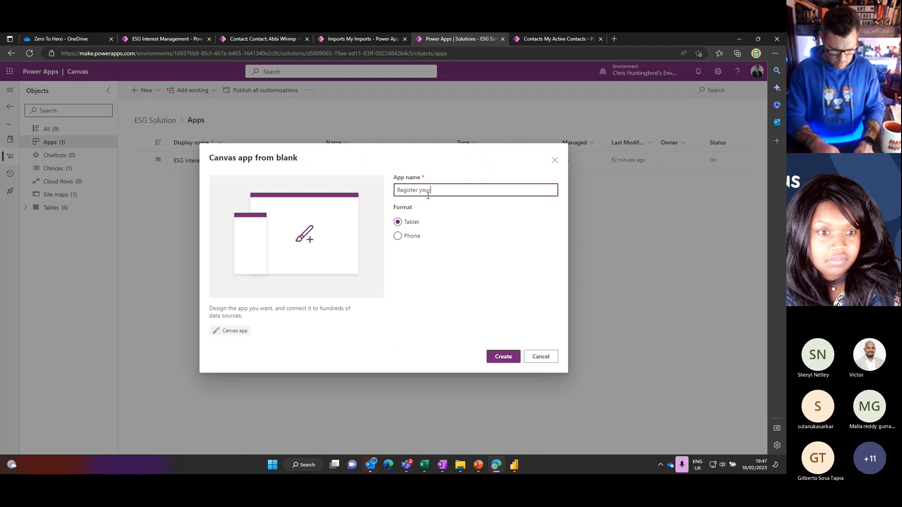
pyautogui.write(' ESG Interest')
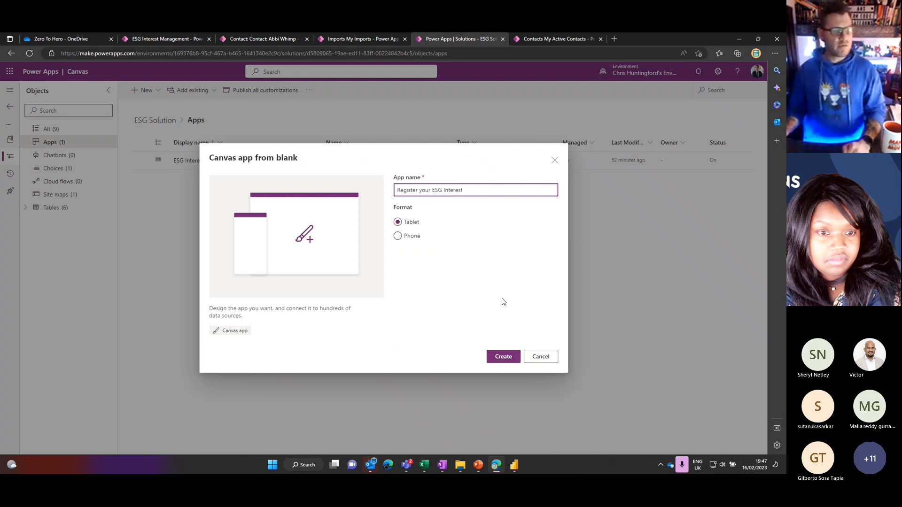
pyautogui.click(503, 356)
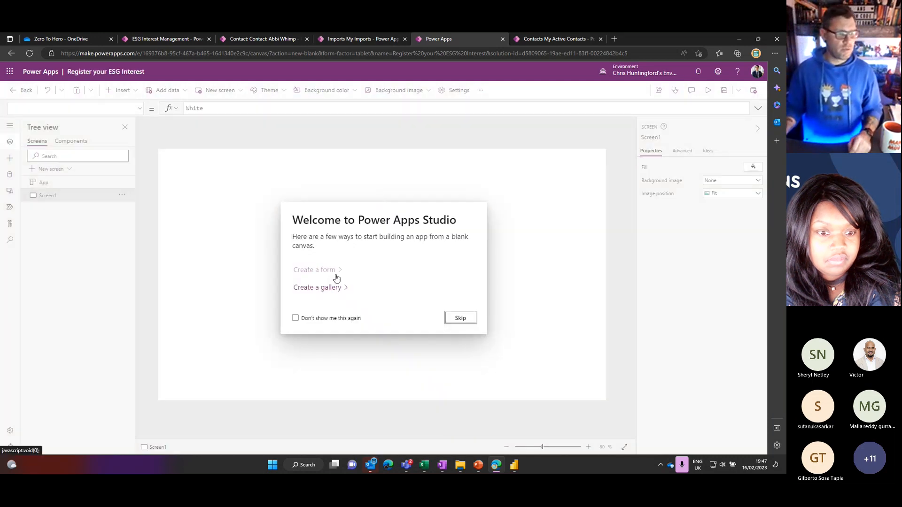
pyautogui.click(452, 319)
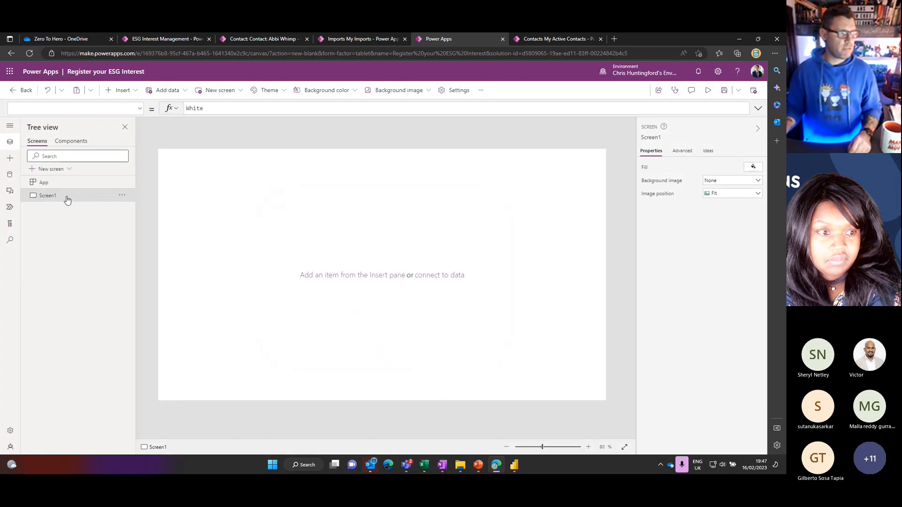
# Set Screen1's background image to ZeroToHeroAppBackground from the Downloads folder, with image position Fill.
pyautogui.click(720, 184)
pyautogui.click(729, 193)
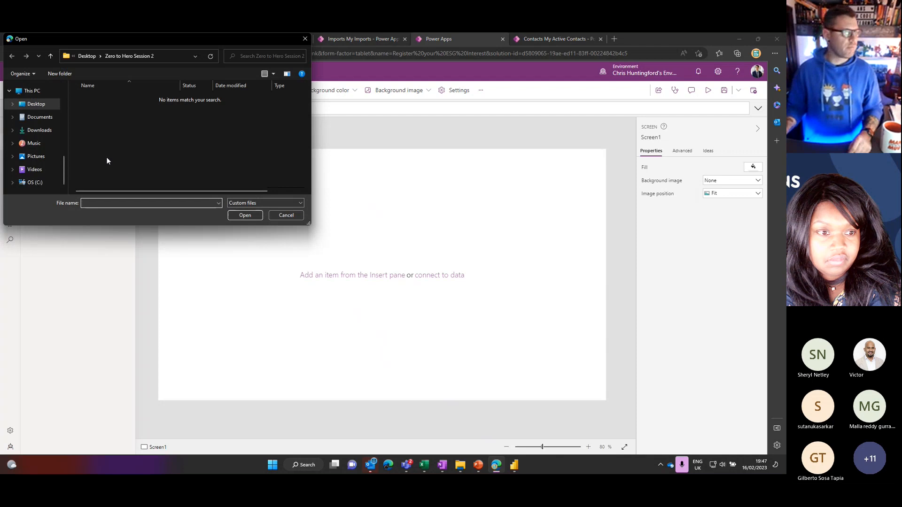
pyautogui.click(40, 130)
pyautogui.click(103, 115)
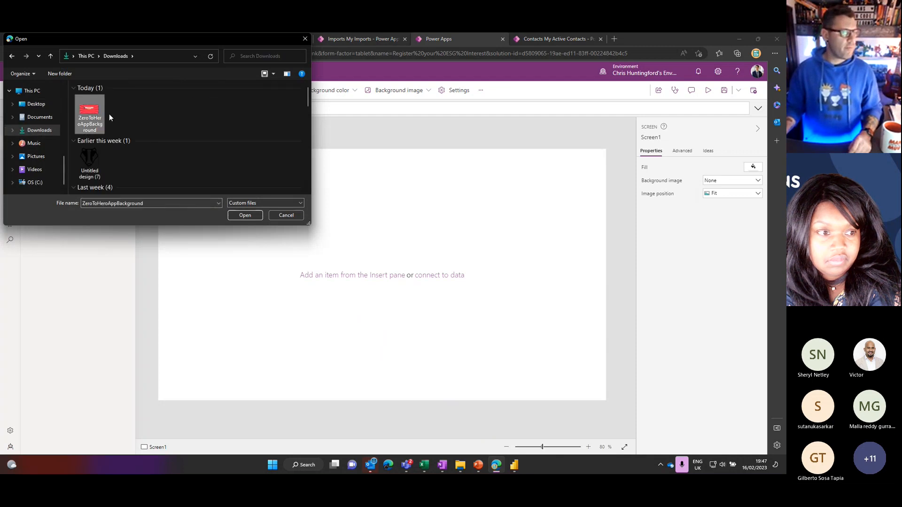
pyautogui.click(251, 215)
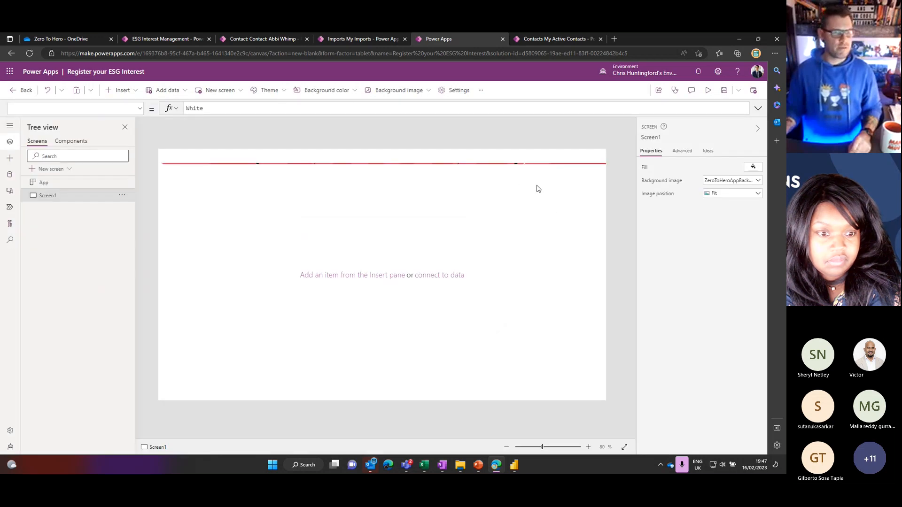
pyautogui.click(731, 193)
pyautogui.click(724, 214)
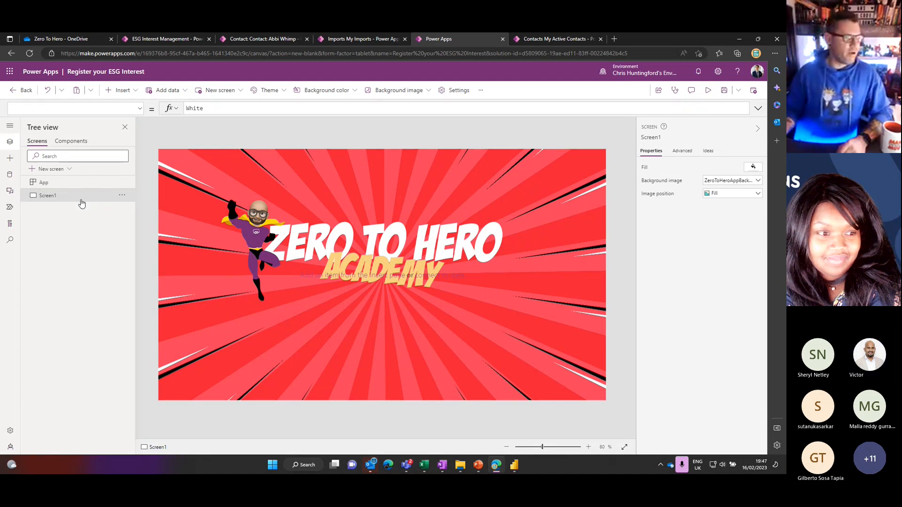
# Duplicate Screen1.
pyautogui.click(121, 195)
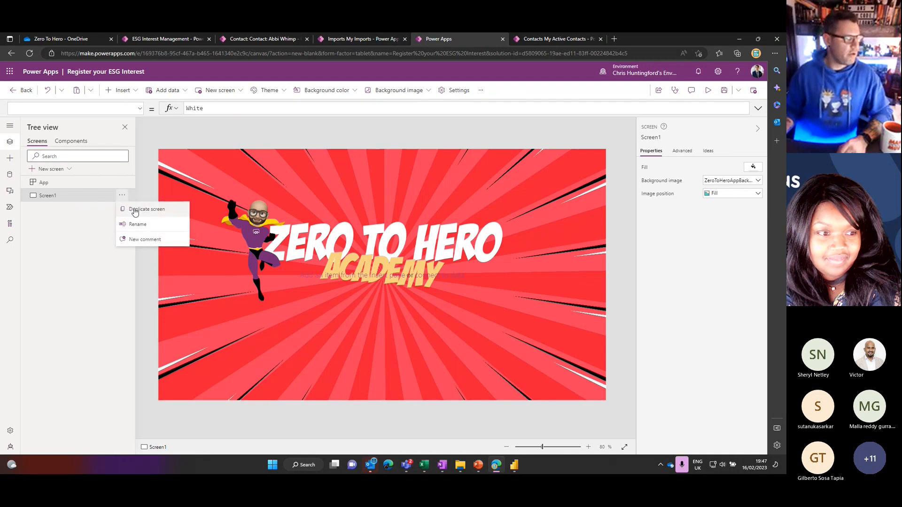
pyautogui.click(133, 209)
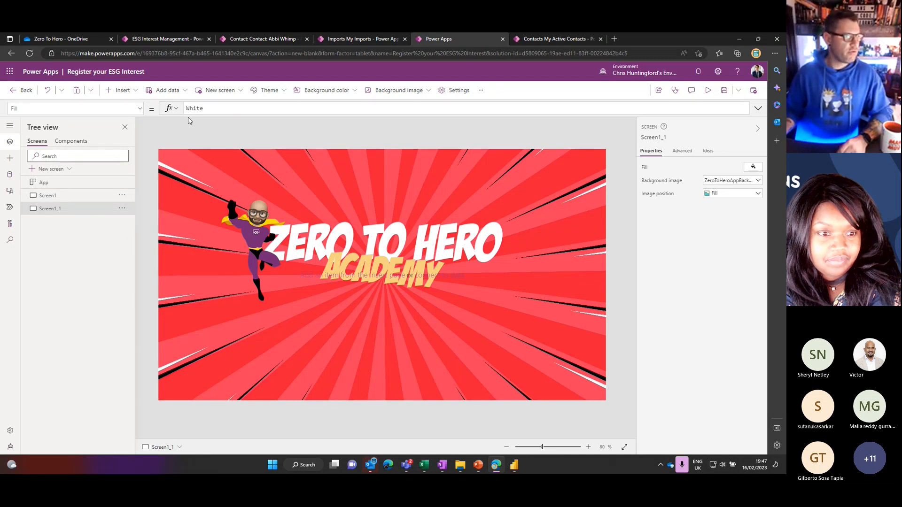
# Rename the duplicated screen Screen1_1 as ScrnNav and the original Screen1 as ScrnWelcome.
pyautogui.doubleClick(54, 209)
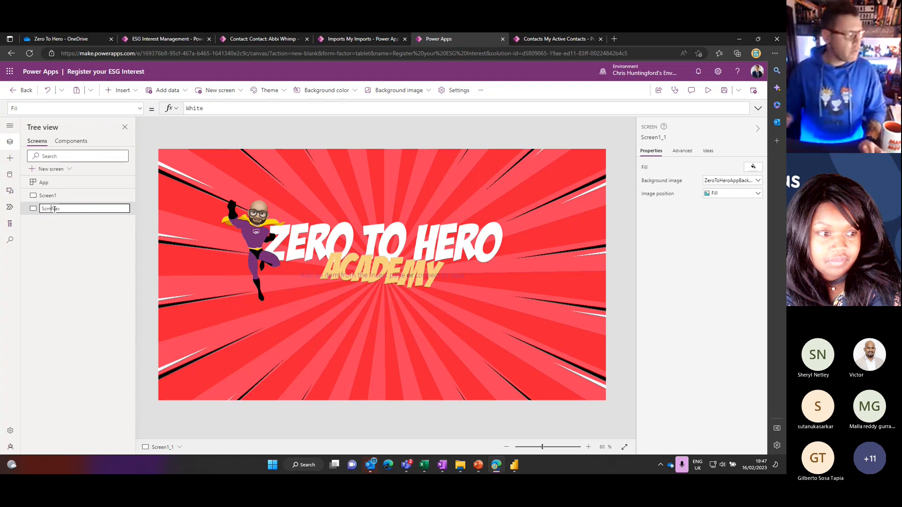
pyautogui.doubleClick(63, 196)
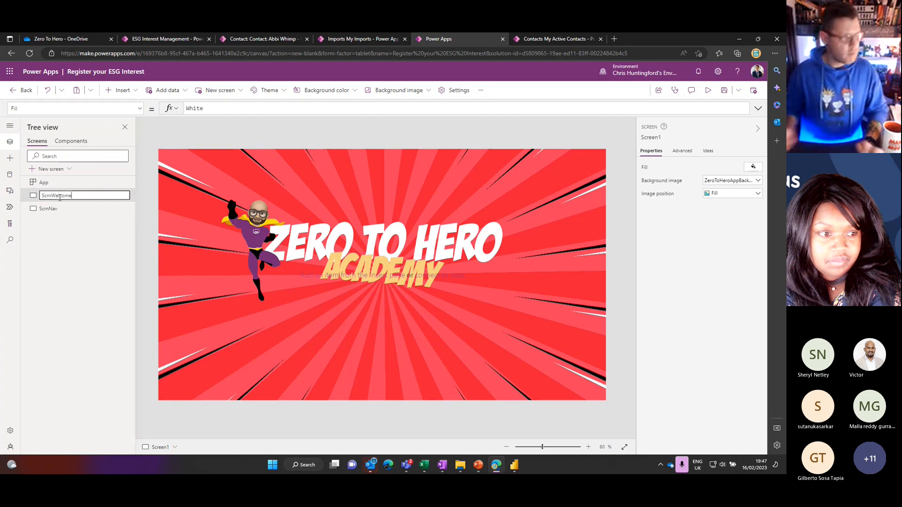
pyautogui.press('Return')
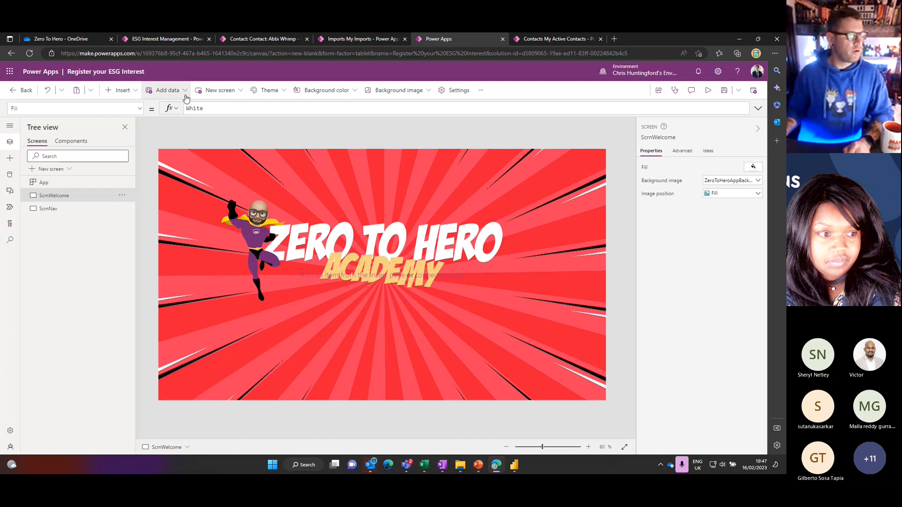
# Insert a button on ScrnWelcome, place it below the ACADEMY lettering at about X 596, Y 488, and label it NAVIGATE.
pyautogui.click(125, 90)
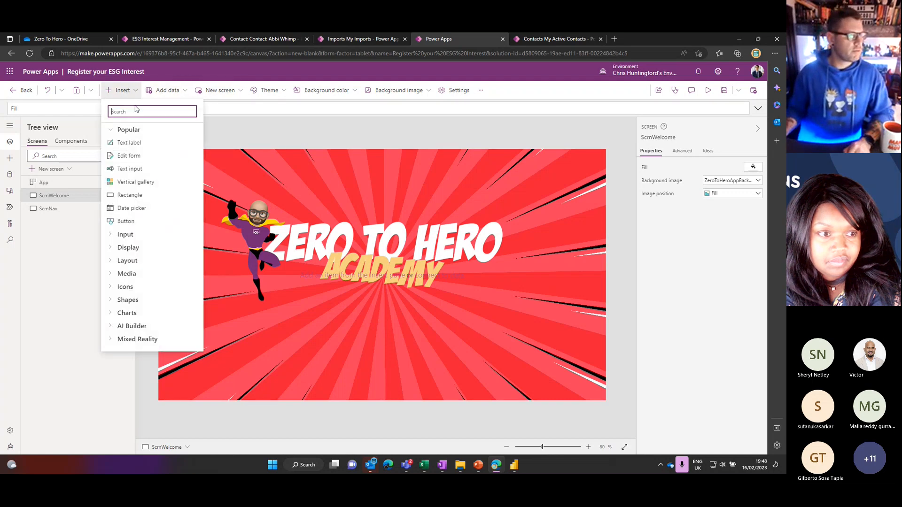
pyautogui.write('button')
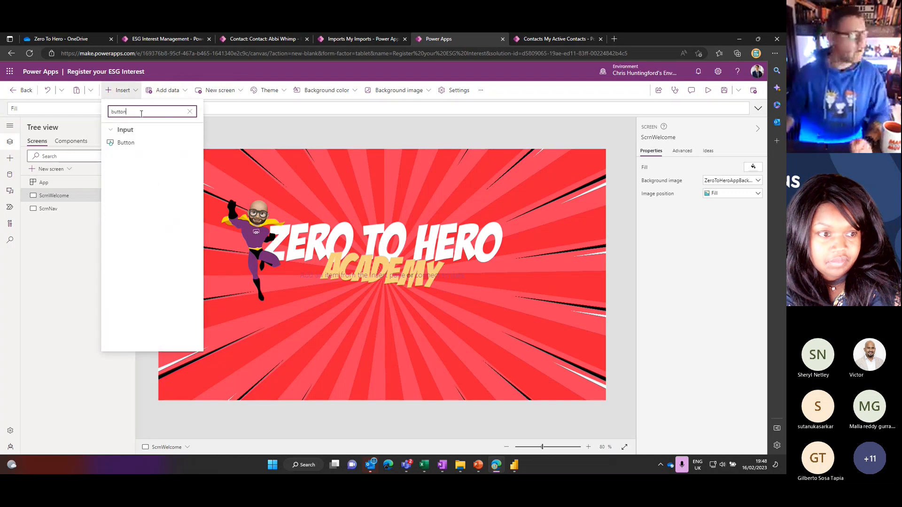
pyautogui.click(141, 142)
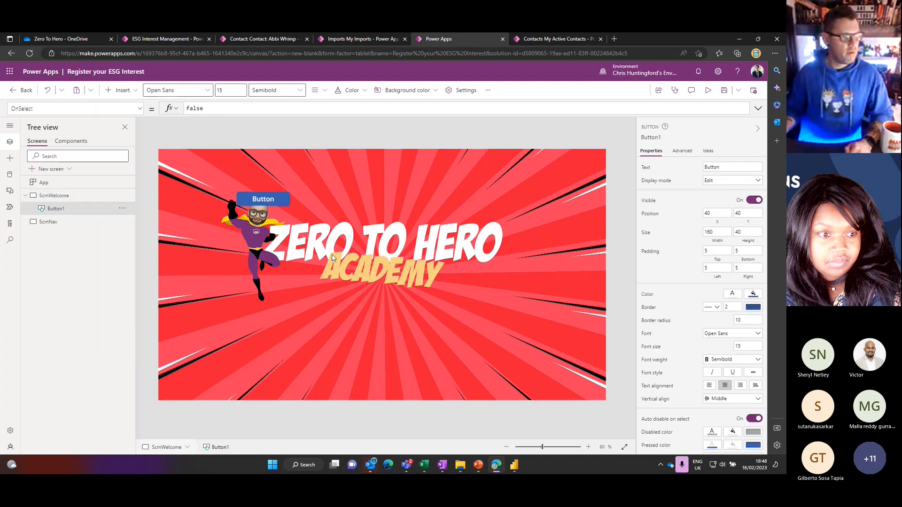
pyautogui.moveTo(263, 199); pyautogui.dragTo(387, 319)
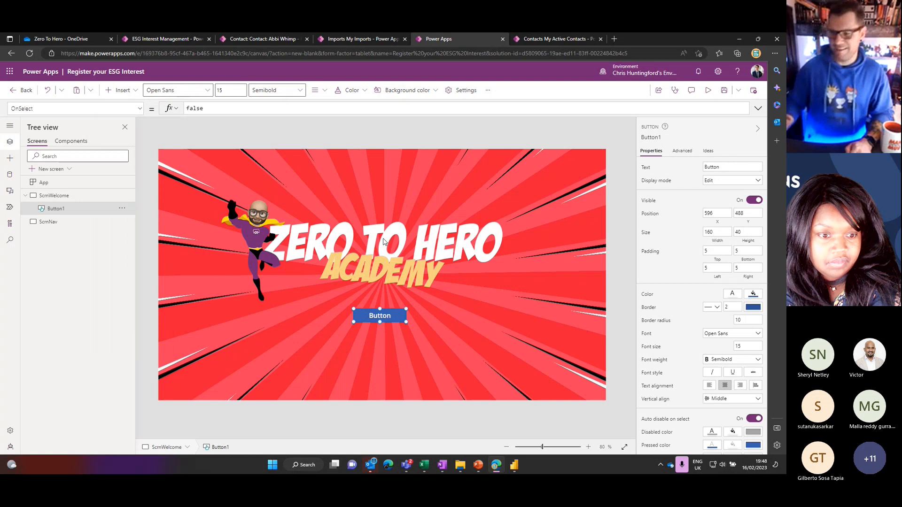
pyautogui.click(386, 319)
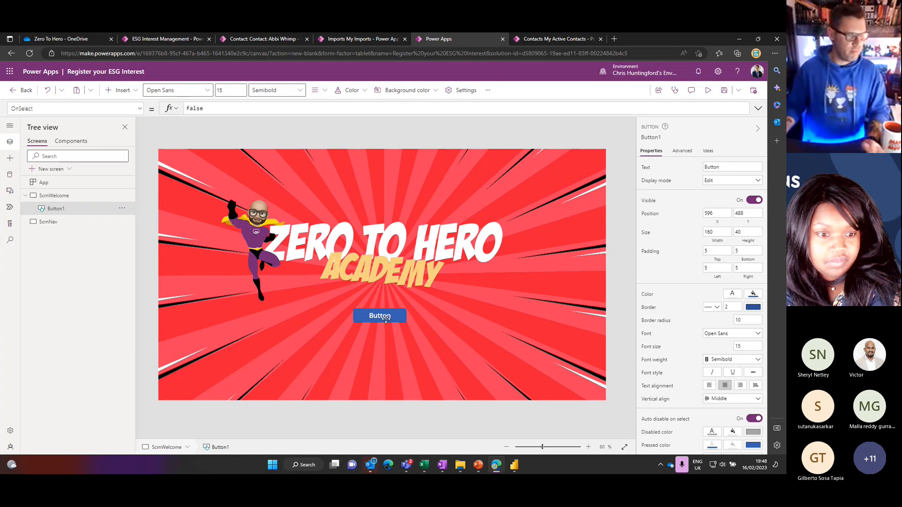
pyautogui.write('NAVIGATE')
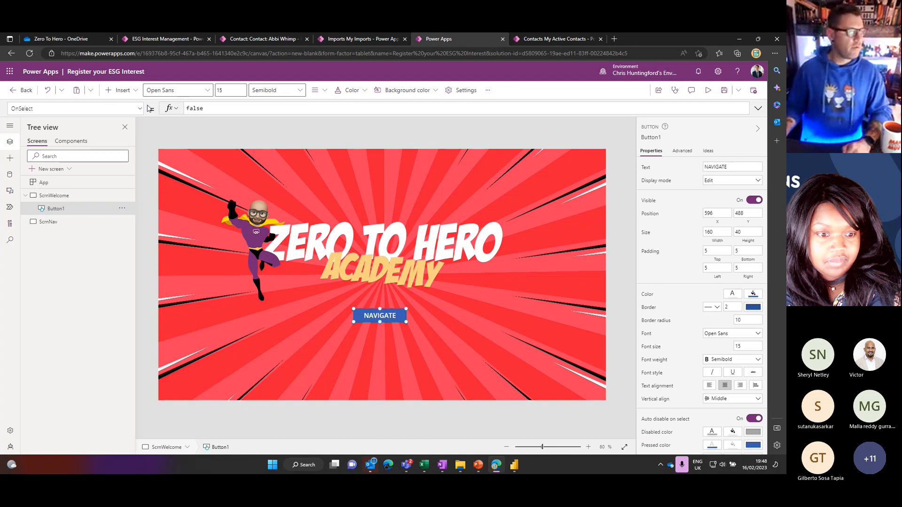
# Set the NAVIGATE button's OnSelect formula to Navigate(ScrnNav,Fade).
pyautogui.click(195, 109)
pyautogui.hotkey('ctrl', 'a')
pyautogui.write('n')
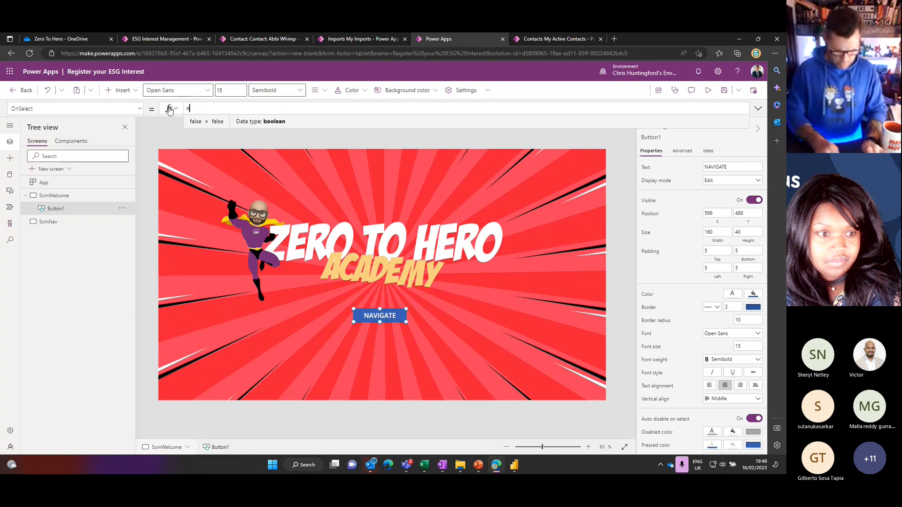
pyautogui.write('a')
pyautogui.press('BackSpace')
pyautogui.press('BackSpace')
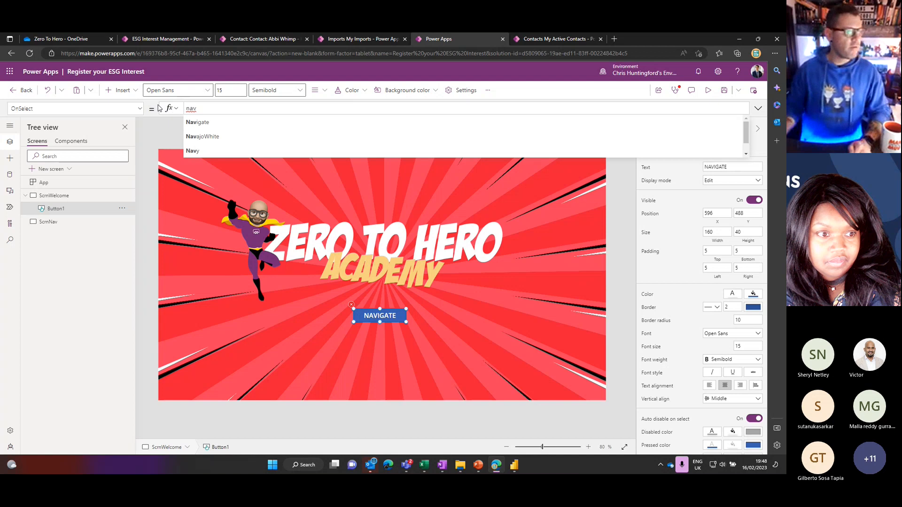
pyautogui.press('Tab')
pyautogui.write('sc')
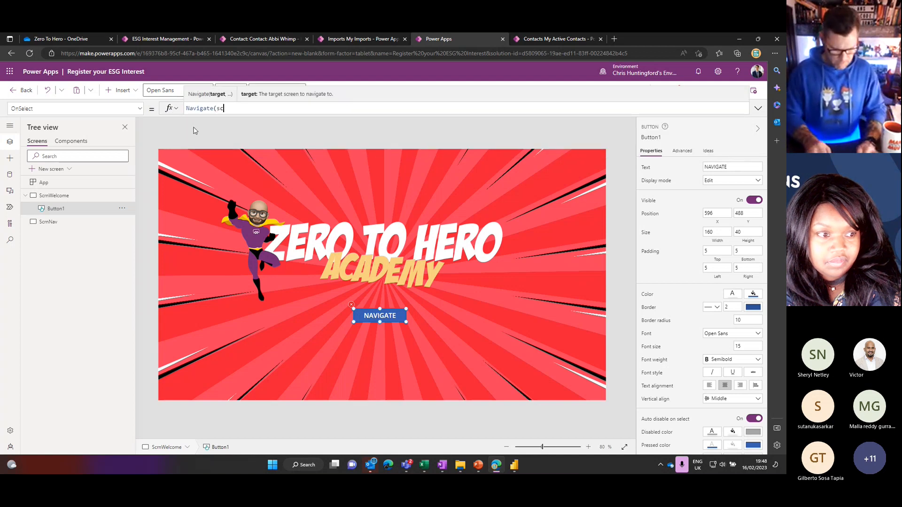
pyautogui.write('rn')
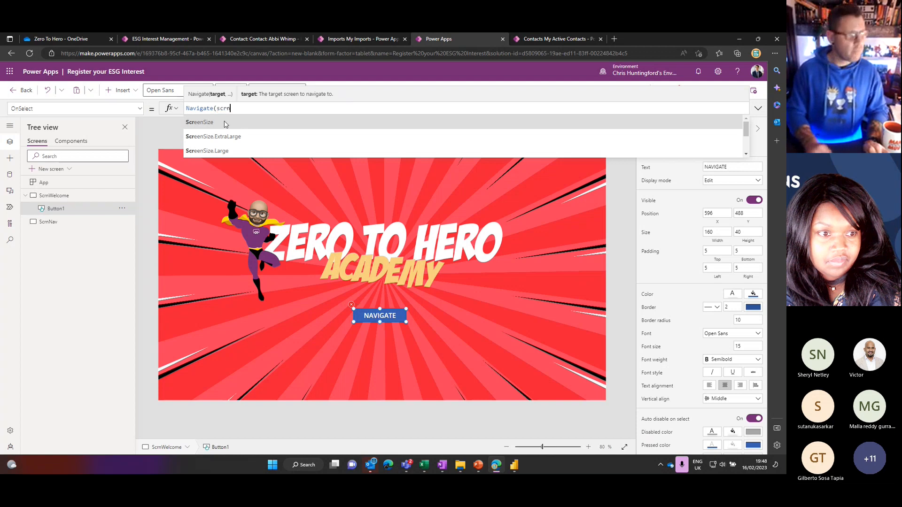
pyautogui.click(224, 123)
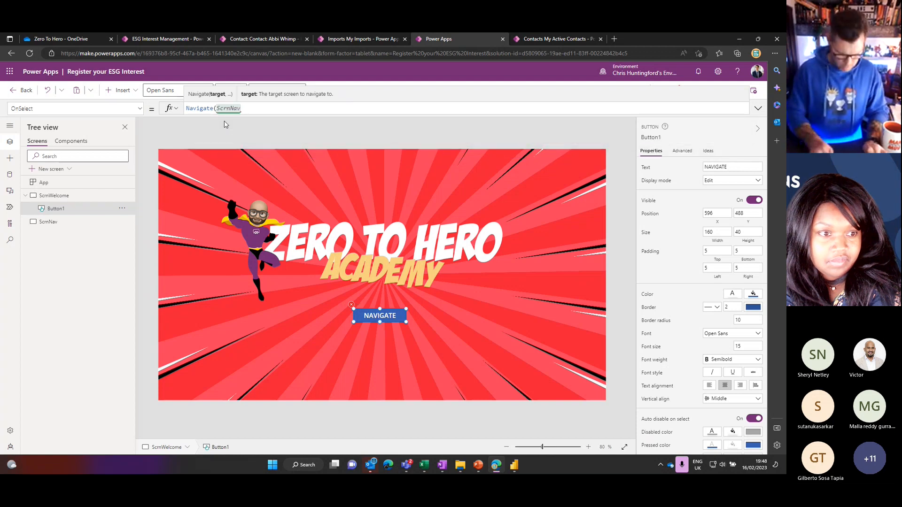
pyautogui.write(',f')
pyautogui.click(224, 123)
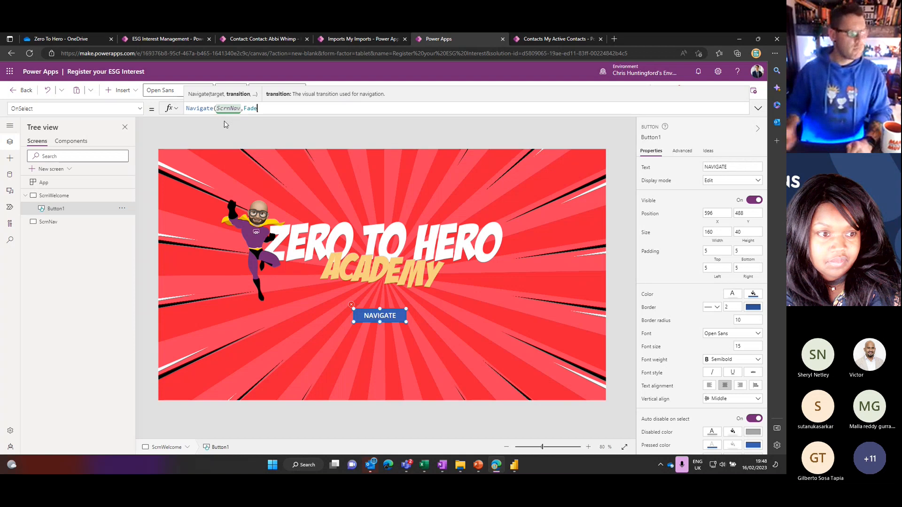
pyautogui.write(')')
pyautogui.click(295, 186)
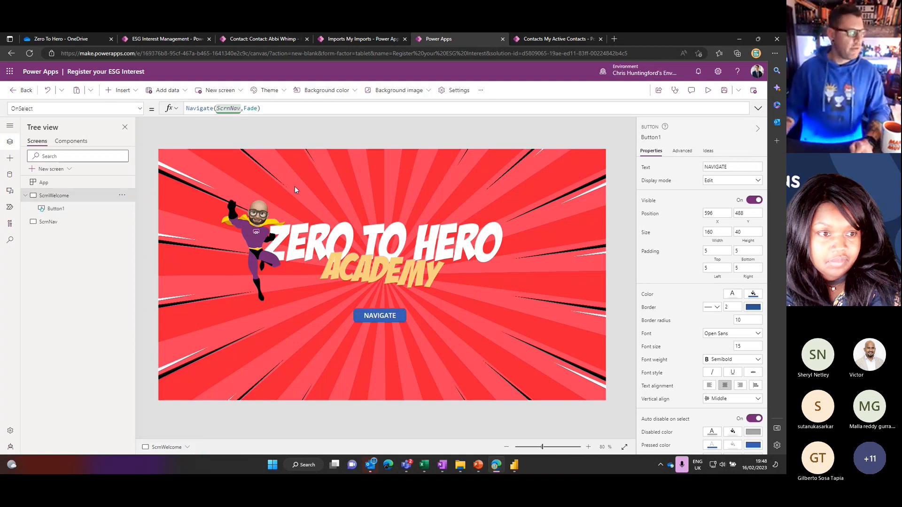
# Switch to the ScrnNav screen and add the Dataverse Interests table to the app's data.
pyautogui.click(64, 223)
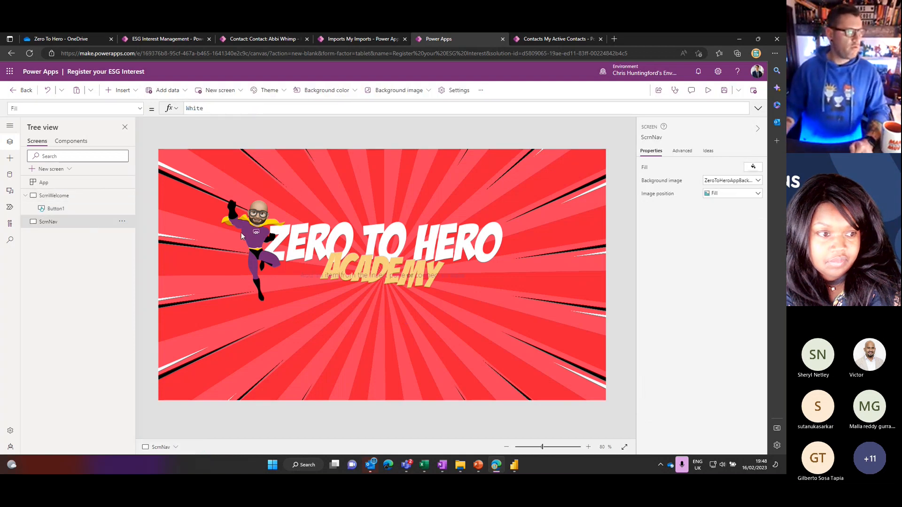
pyautogui.click(185, 93)
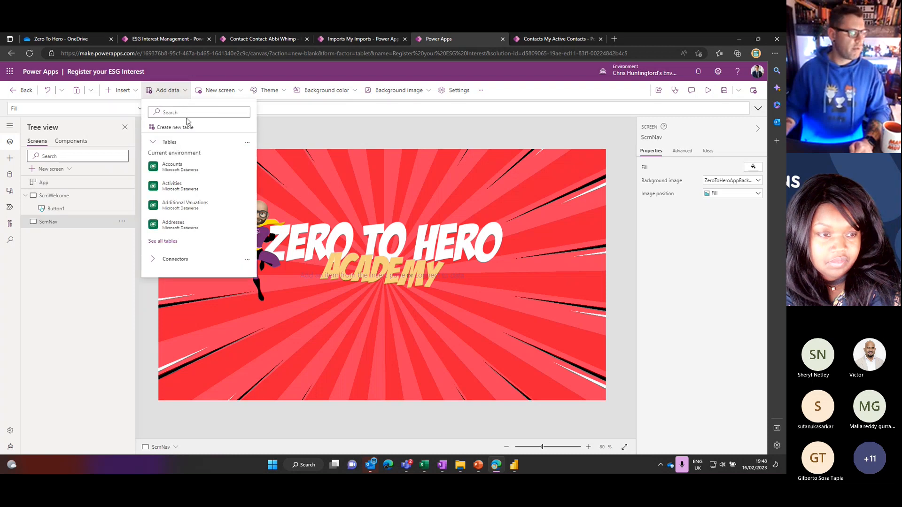
pyautogui.click(171, 242)
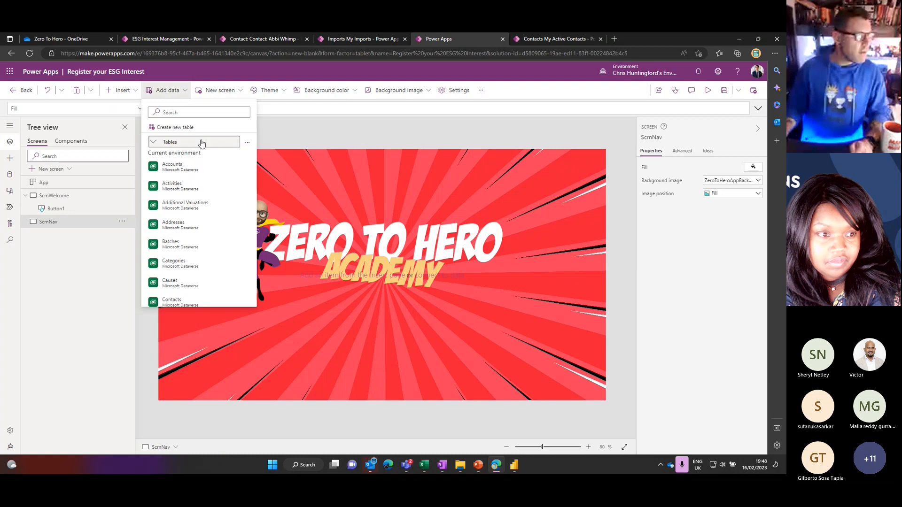
pyautogui.click(196, 113)
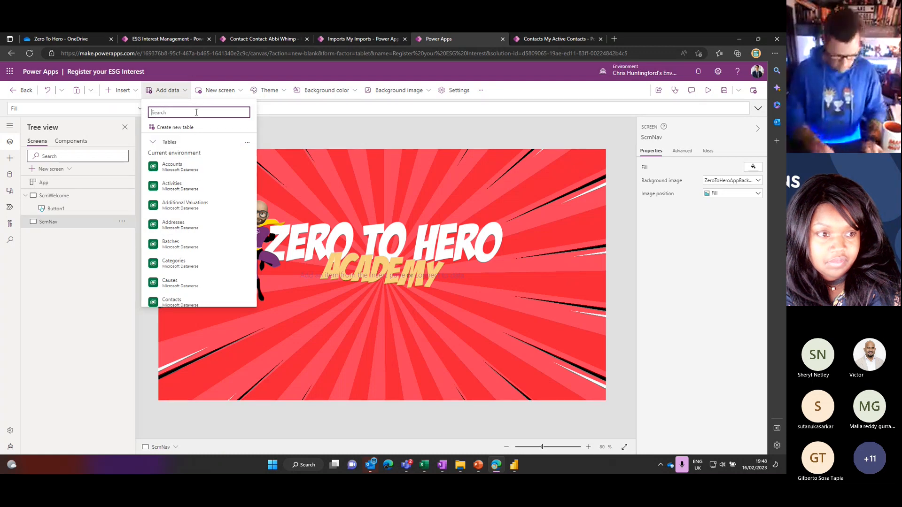
pyautogui.write('interes')
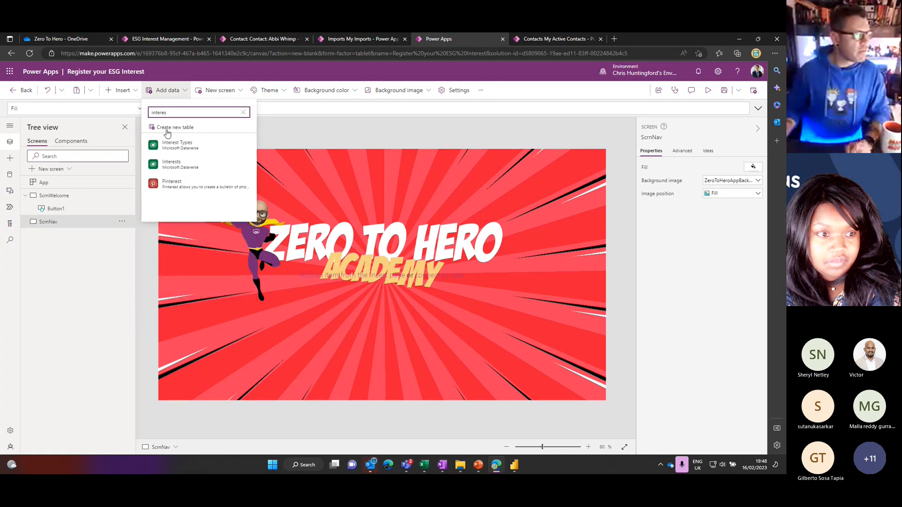
pyautogui.click(171, 166)
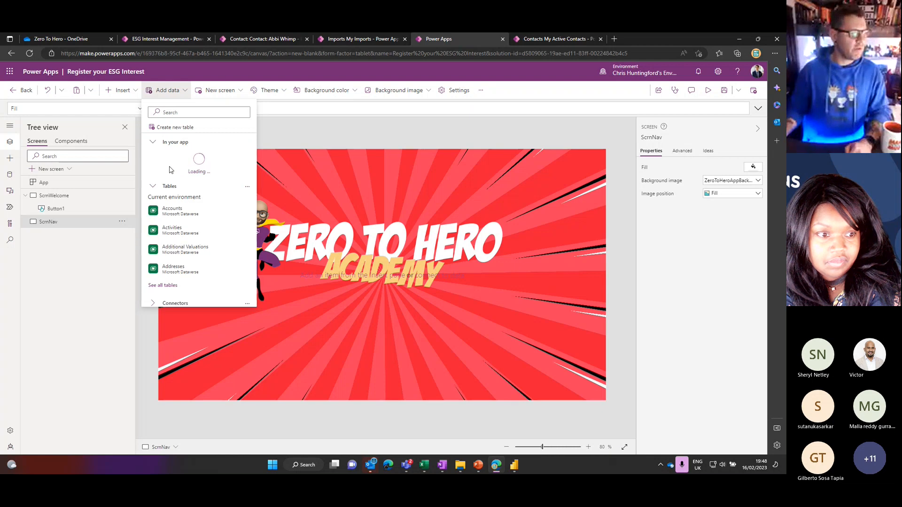
pyautogui.click(327, 177)
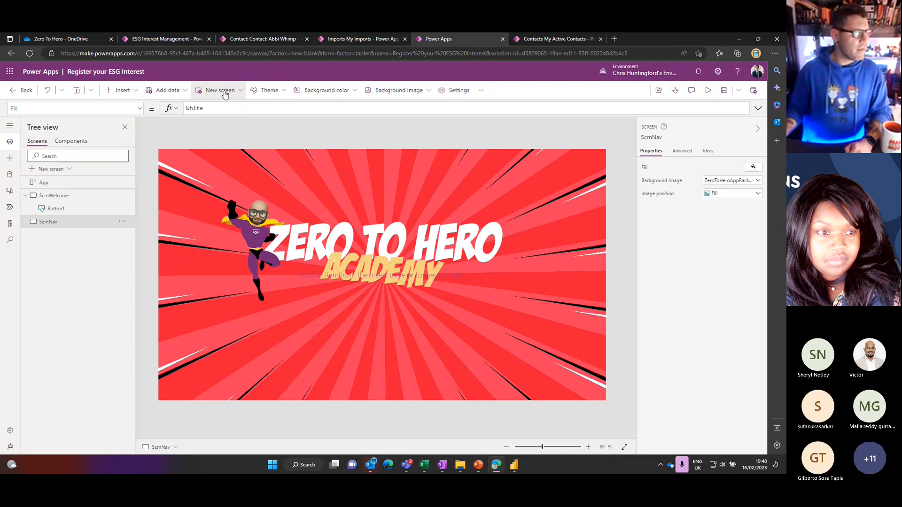
# Insert an edit form on ScrnNav with Interests as its data source, and move it to about X 80, Y 236.
pyautogui.click(121, 90)
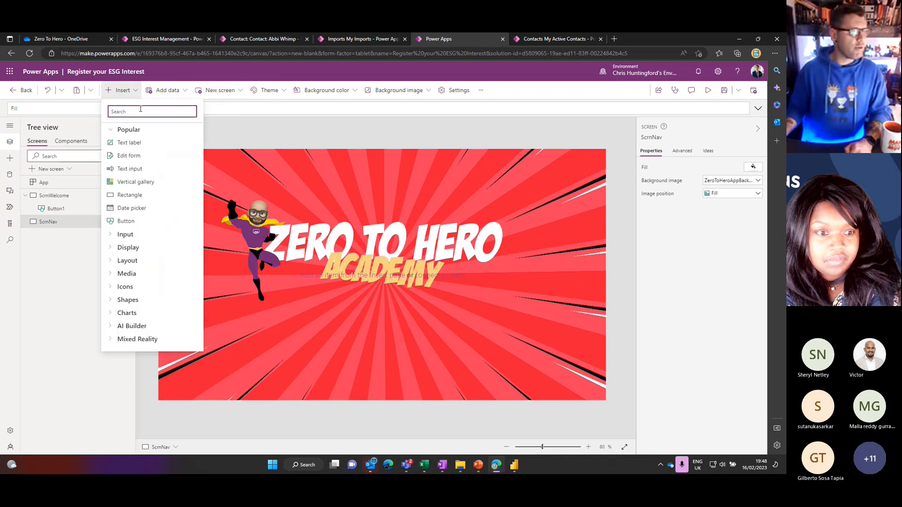
pyautogui.write('for')
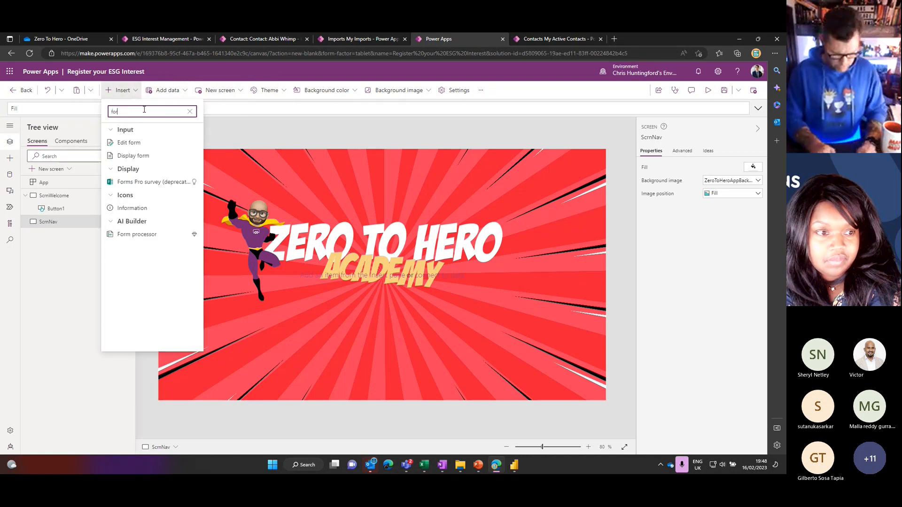
pyautogui.write('m')
pyautogui.click(131, 143)
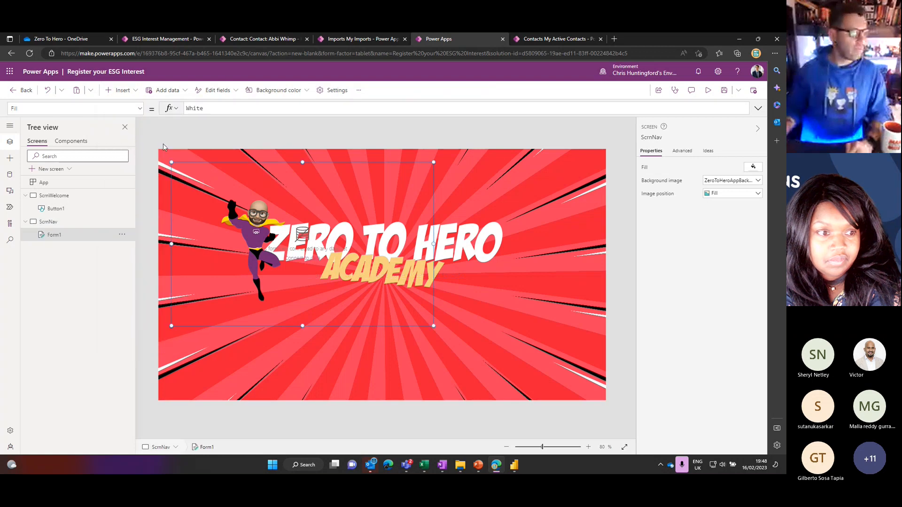
pyautogui.click(737, 168)
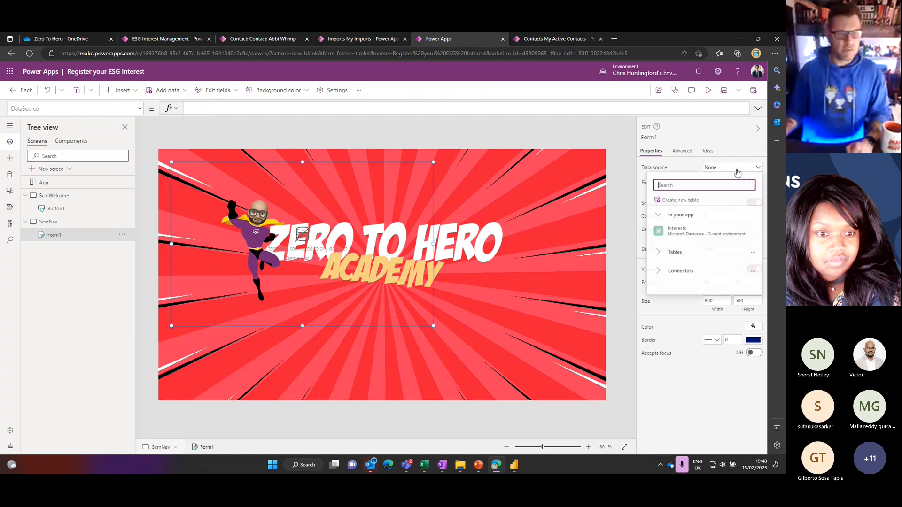
pyautogui.click(671, 231)
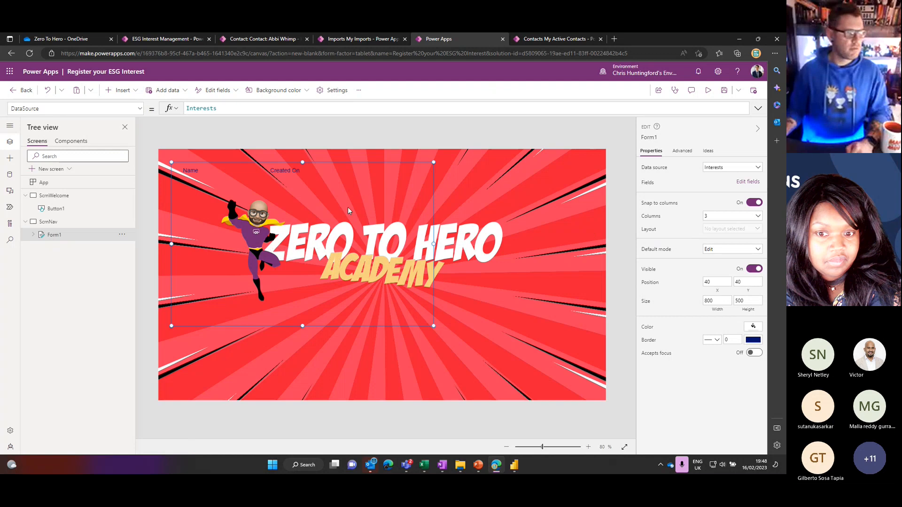
pyautogui.moveTo(335, 160); pyautogui.dragTo(353, 177)
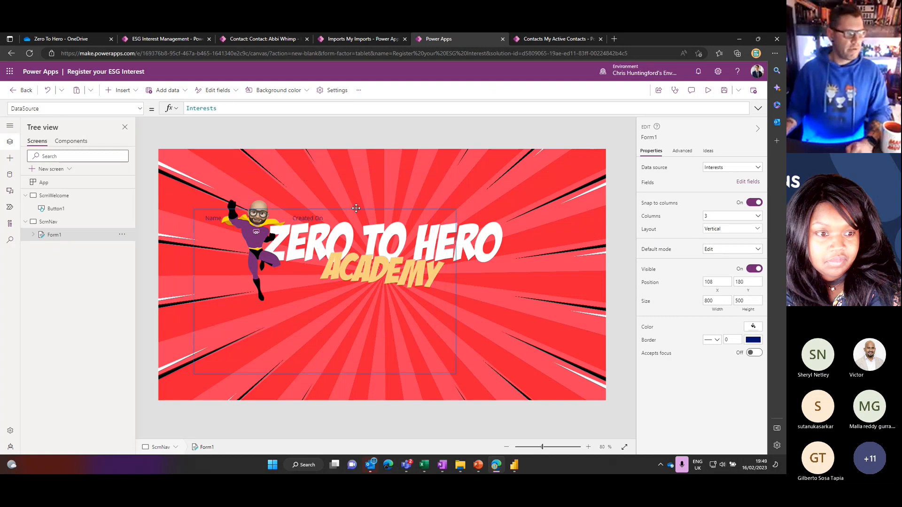
pyautogui.moveTo(355, 208); pyautogui.dragTo(346, 225)
# Add the Cause, Channel, Date, Full Name and Interest Type fields to the Interests form.
pyautogui.click(747, 183)
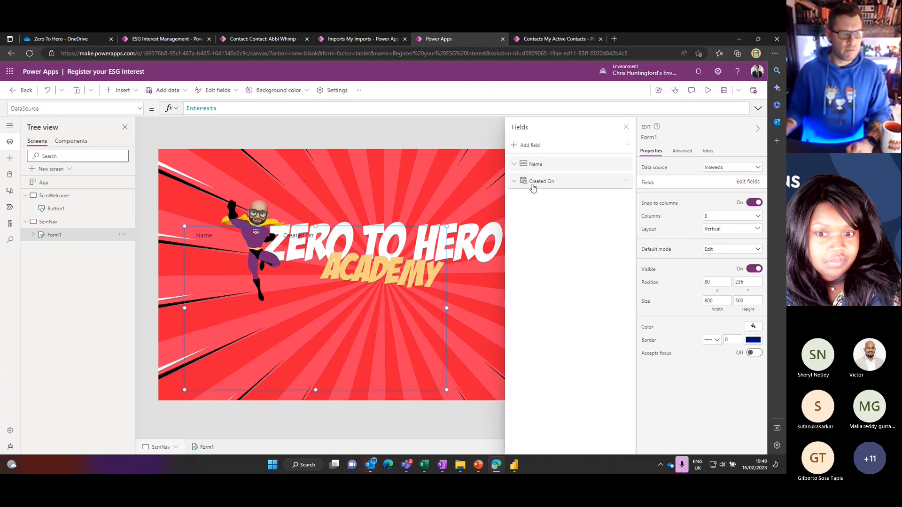
pyautogui.click(529, 146)
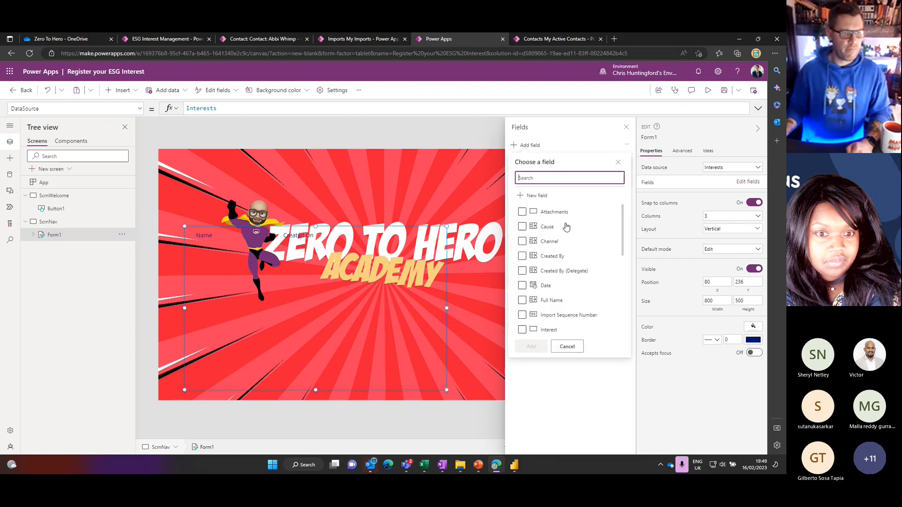
pyautogui.click(522, 227)
pyautogui.click(522, 241)
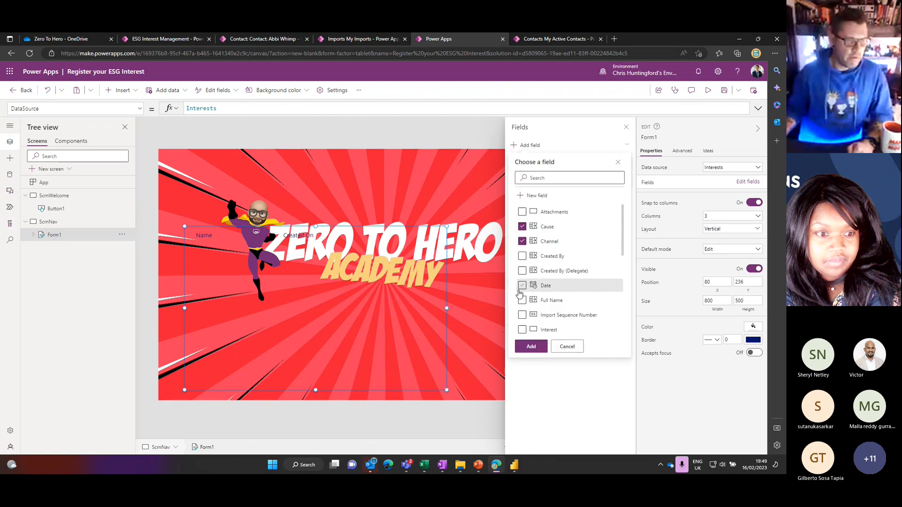
pyautogui.click(523, 286)
pyautogui.click(522, 301)
pyautogui.scroll(-1, 523, 303)
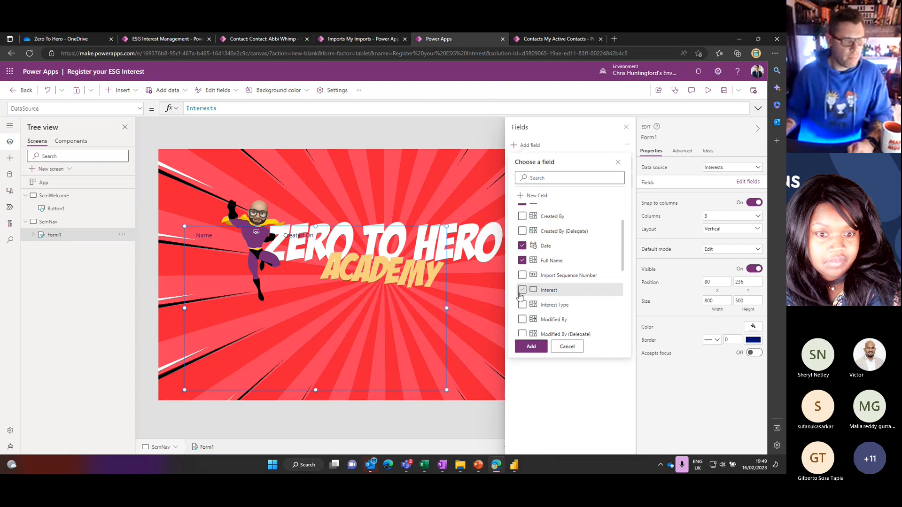
pyautogui.click(522, 305)
pyautogui.scroll(-5, 526, 306)
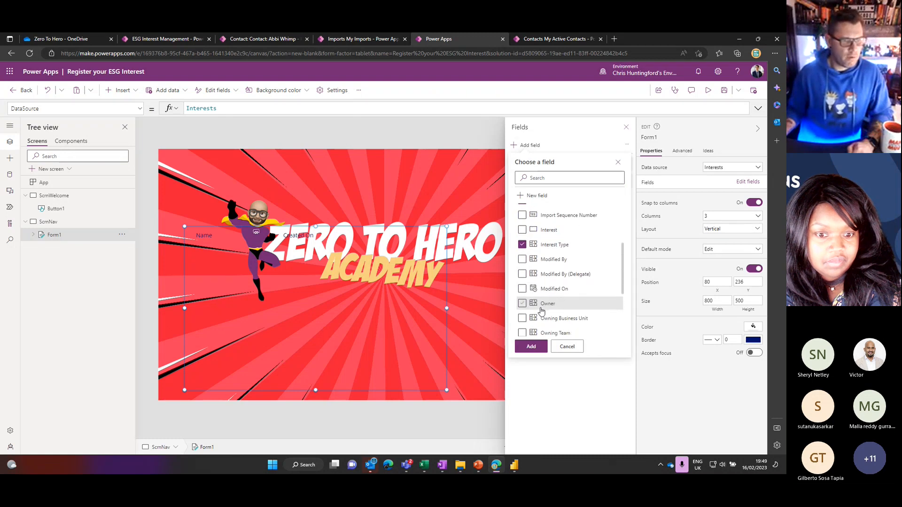
pyautogui.click(531, 346)
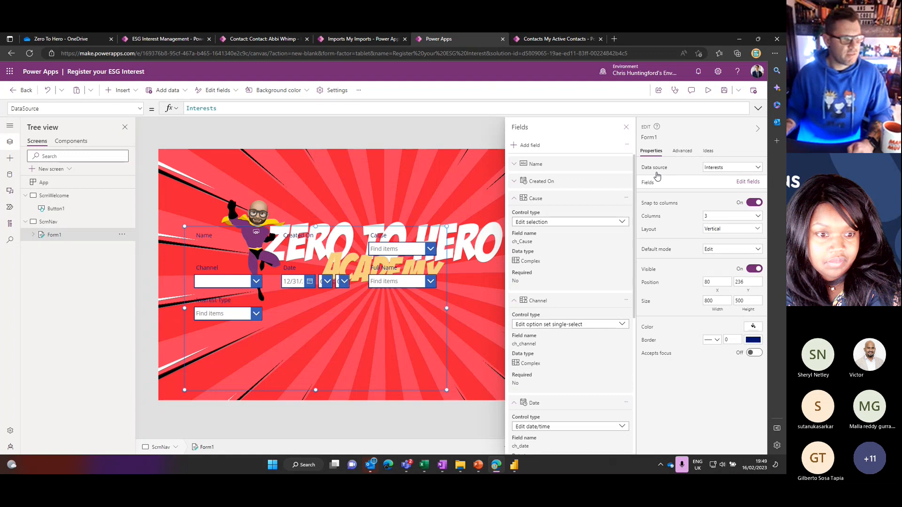
# Check the Channel field's choices, and set the Interests form's number of columns to 2.
pyautogui.click(256, 282)
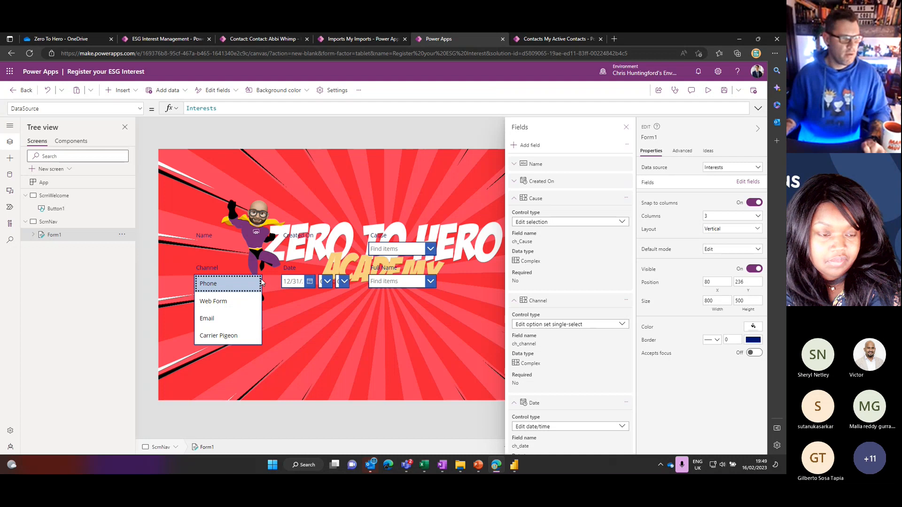
pyautogui.click(328, 199)
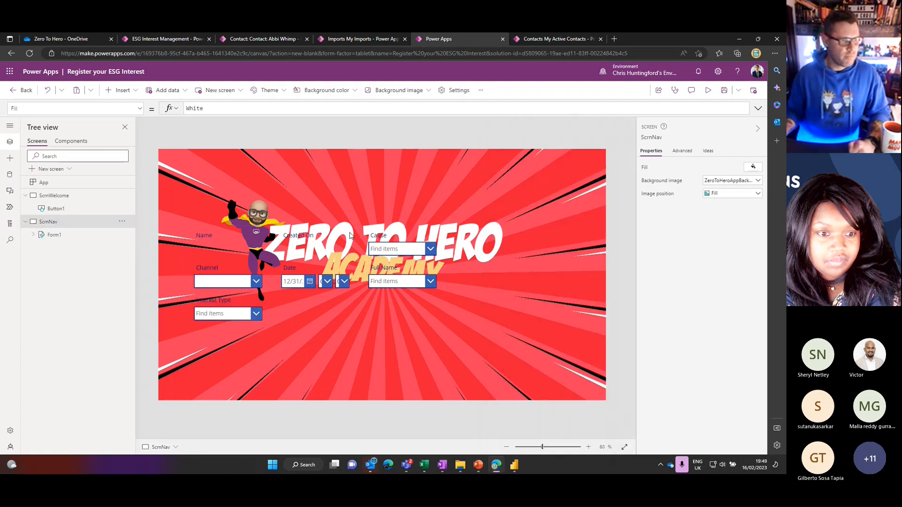
pyautogui.click(380, 349)
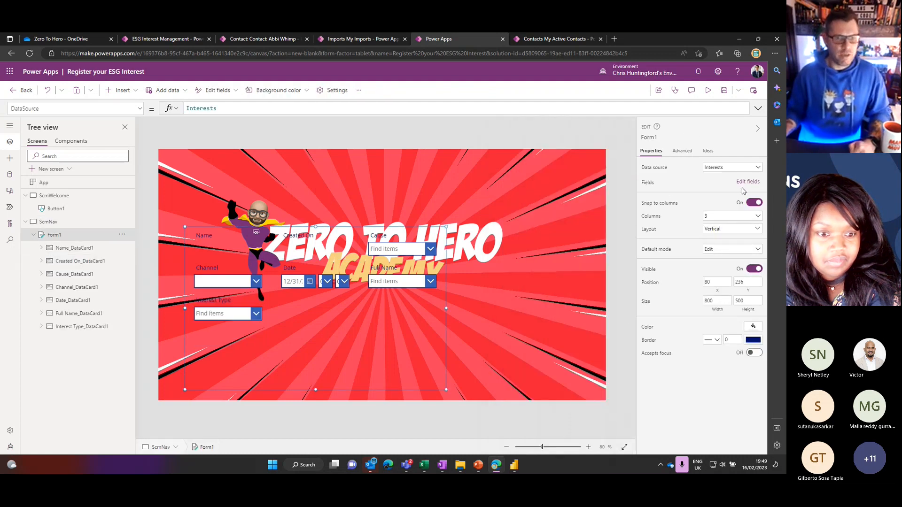
pyautogui.click(754, 219)
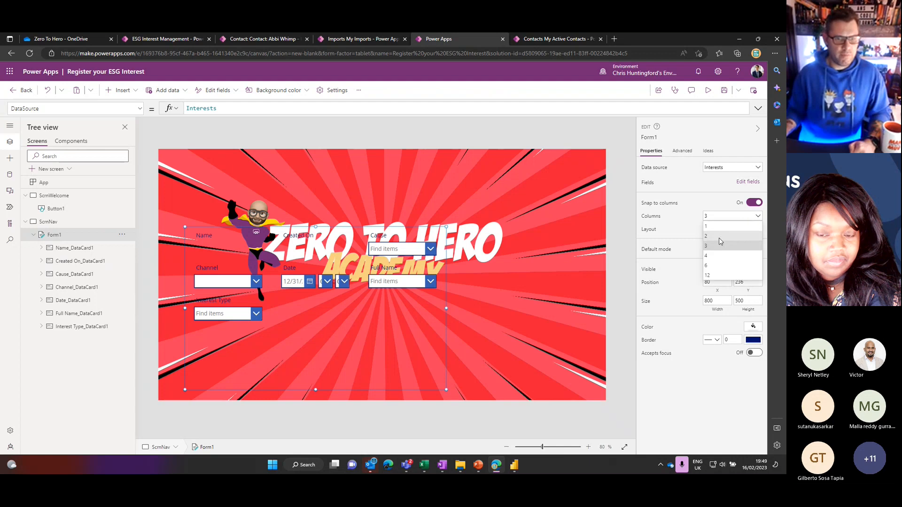
pyautogui.click(723, 239)
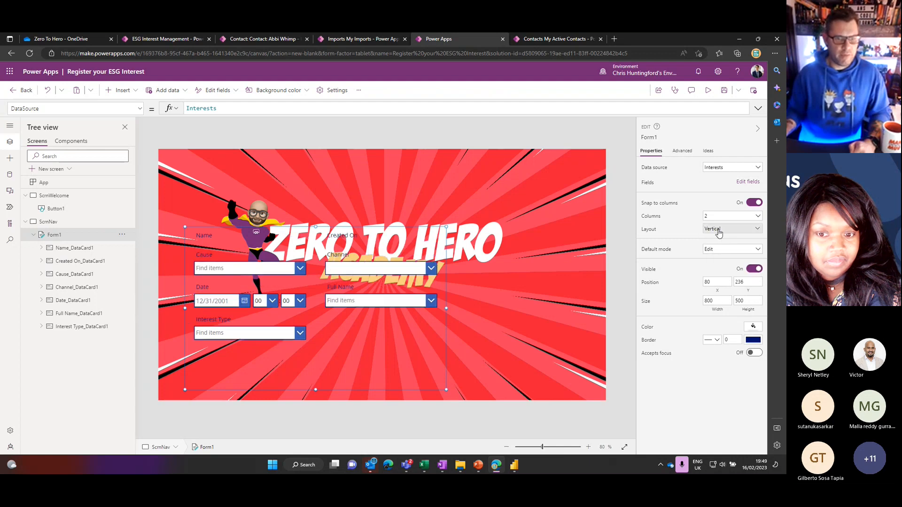
# Fill the Interests form's background with the pale blue theme color.
pyautogui.click(753, 328)
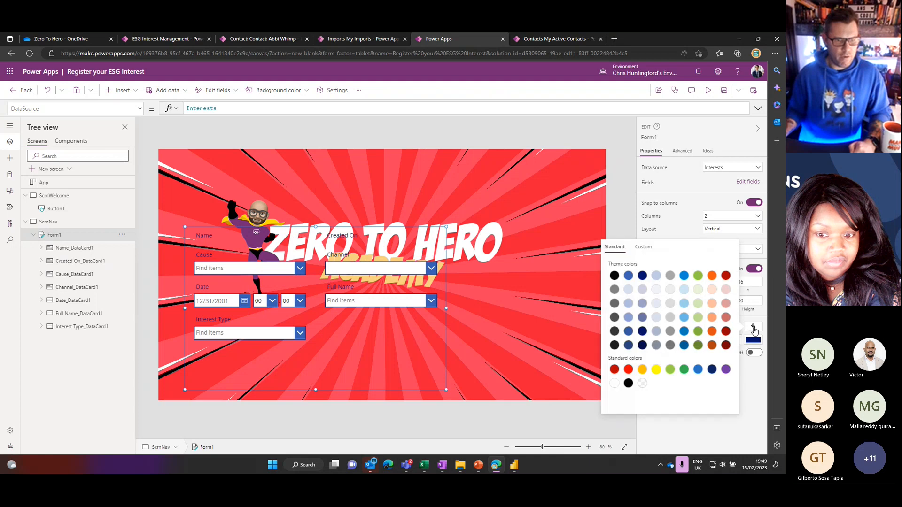
pyautogui.click(629, 277)
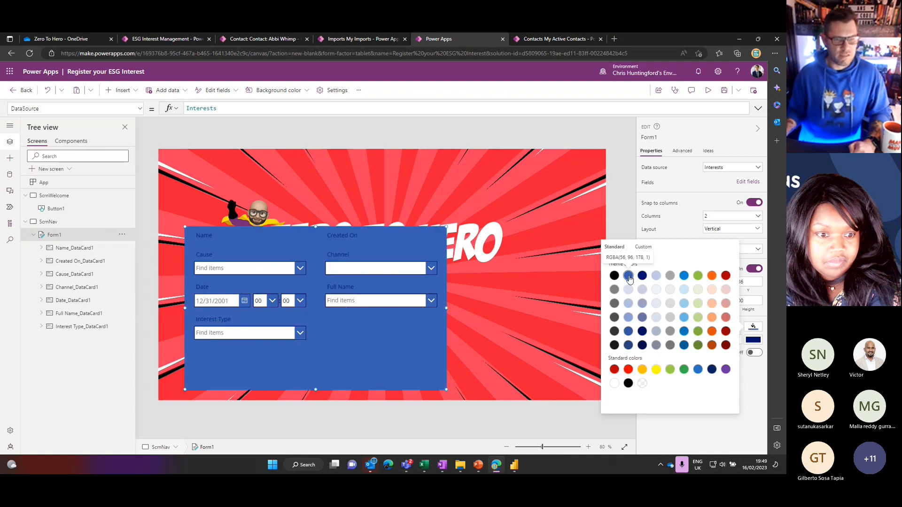
pyautogui.click(656, 278)
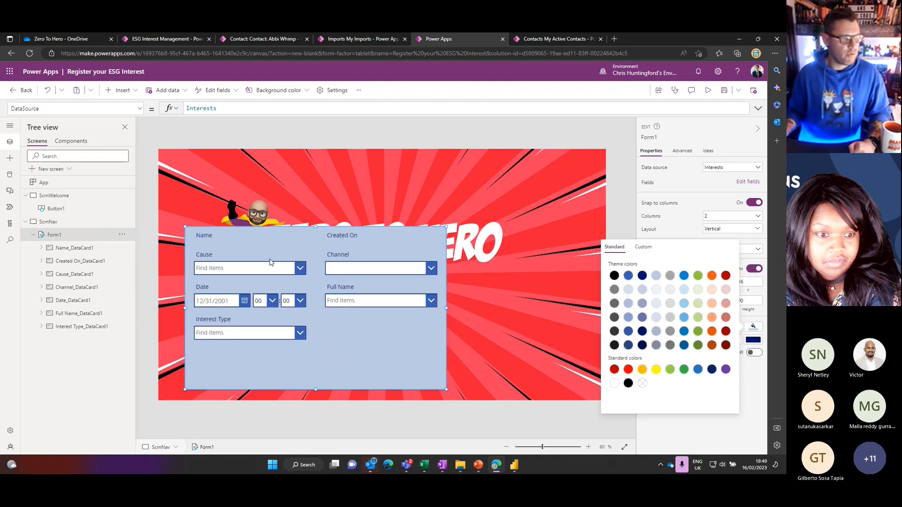
# Place the form at about X 26, Y 29 in a single-column layout, sized about 341 by 697.
pyautogui.moveTo(271, 243); pyautogui.dragTo(281, 240)
pyautogui.click(342, 236)
pyautogui.click(438, 370)
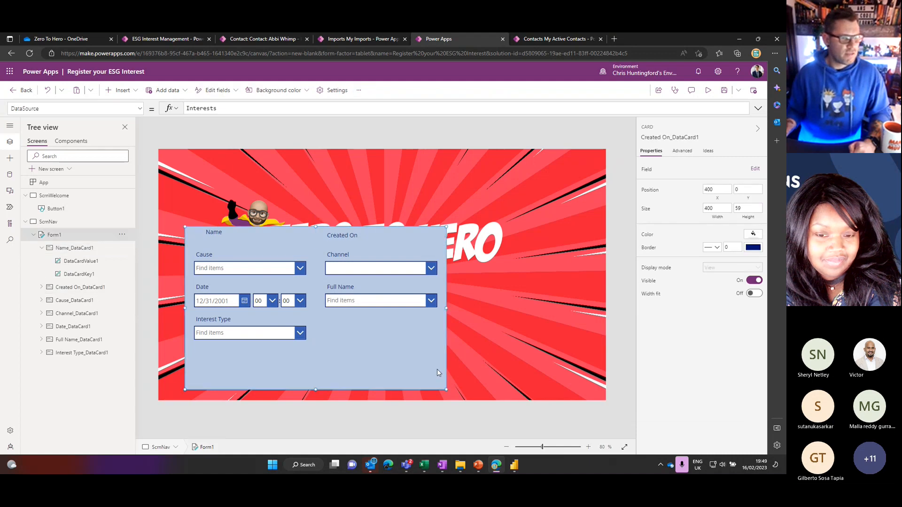
pyautogui.moveTo(447, 368); pyautogui.dragTo(431, 388)
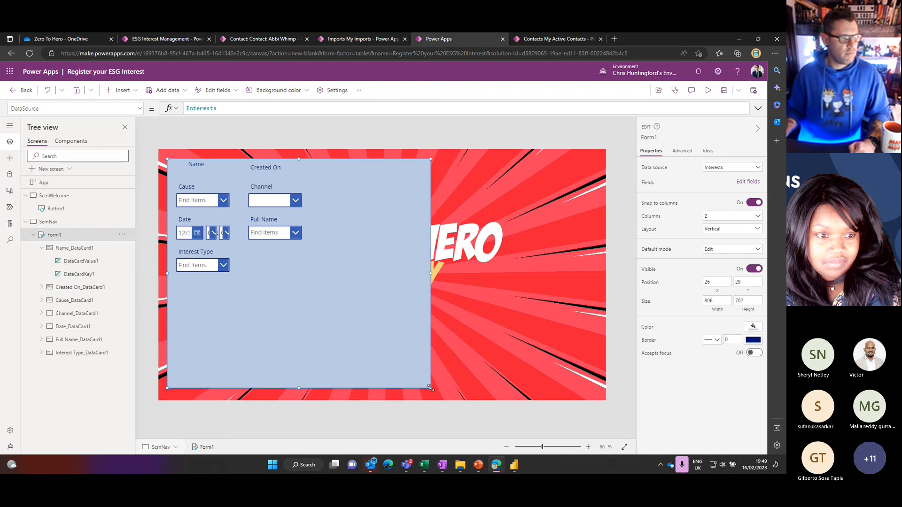
pyautogui.click(738, 220)
pyautogui.click(709, 227)
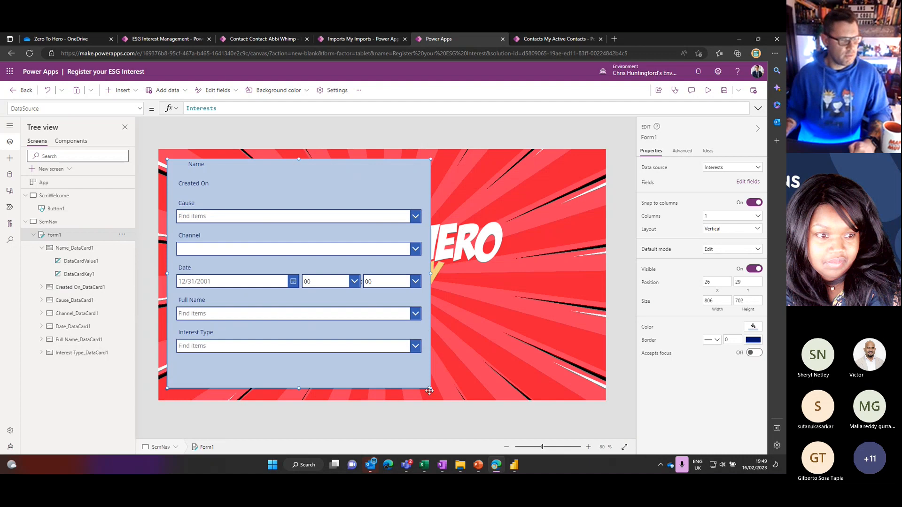
pyautogui.moveTo(430, 388); pyautogui.dragTo(278, 386)
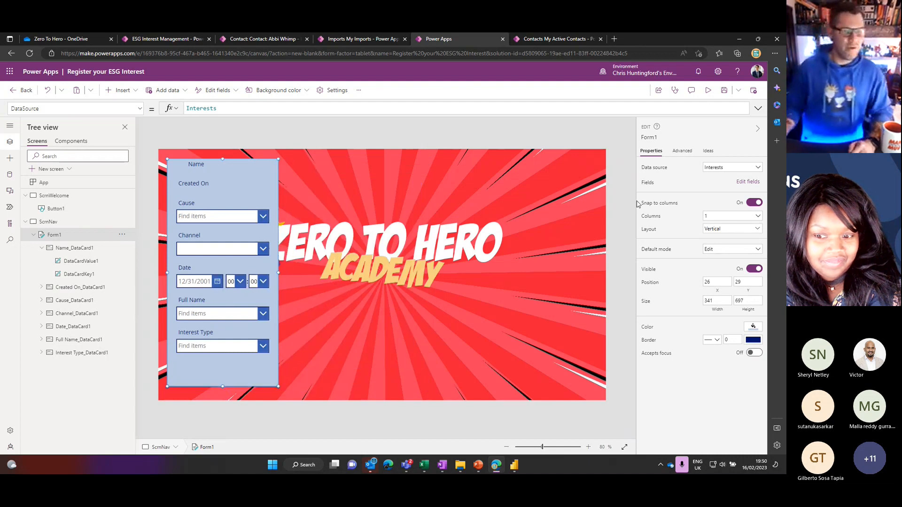
# Remove the Name and Created On fields from the Interests form.
pyautogui.click(748, 184)
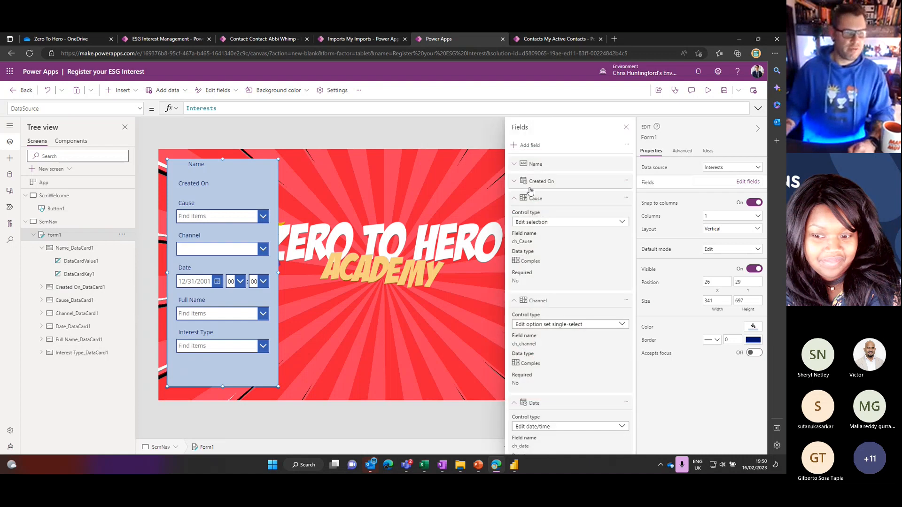
pyautogui.click(626, 164)
pyautogui.click(643, 207)
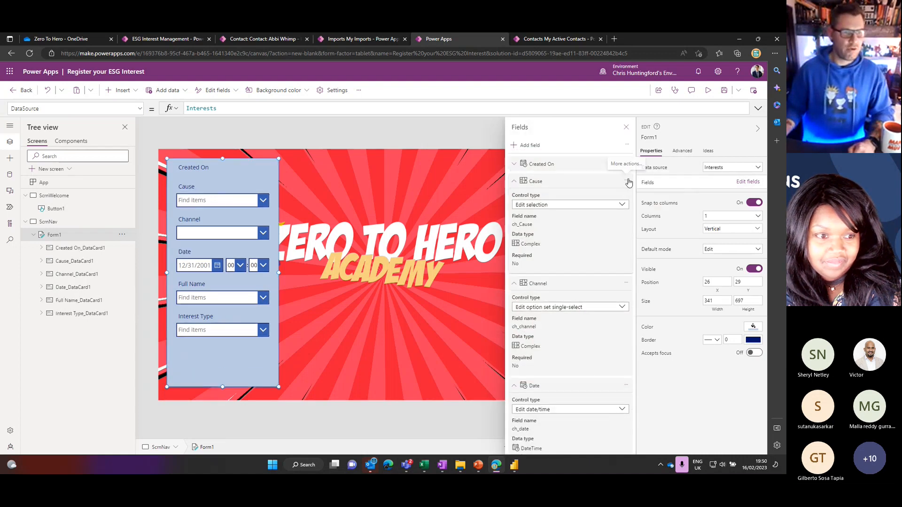
pyautogui.click(626, 164)
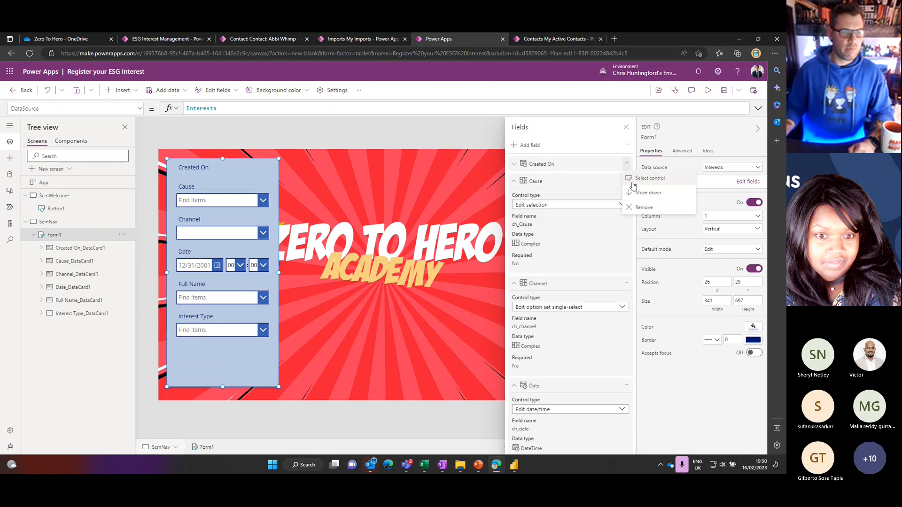
pyautogui.click(642, 207)
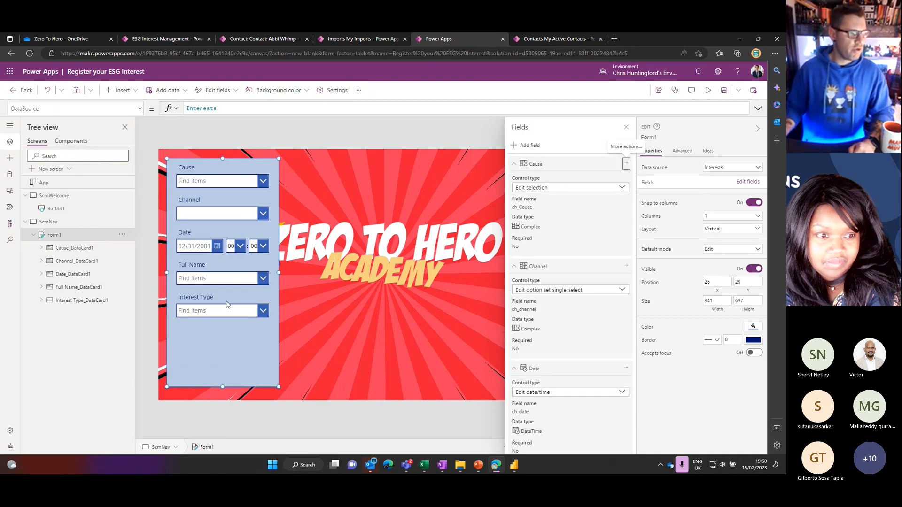
pyautogui.click(379, 214)
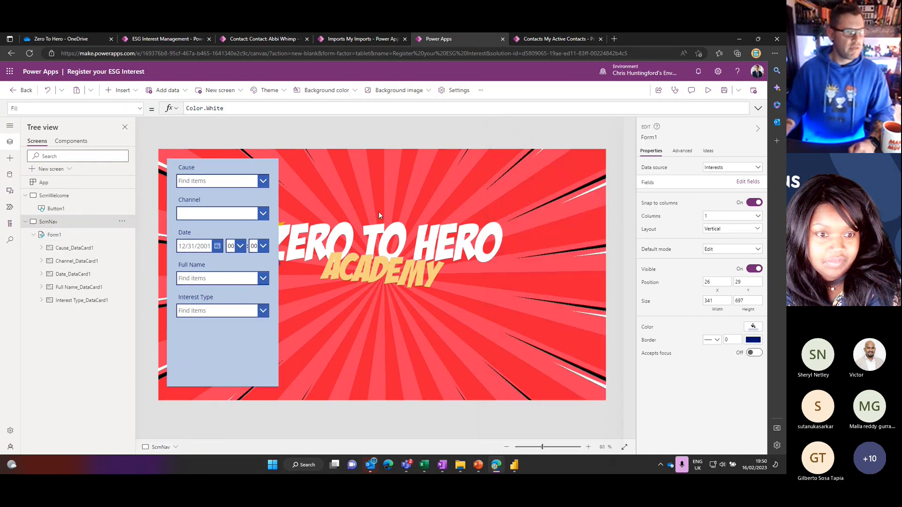
# Copy the welcome screen's NAVIGATE button onto ScrnNav and place it beside the form at about X 464, Y 88.
pyautogui.click(56, 209)
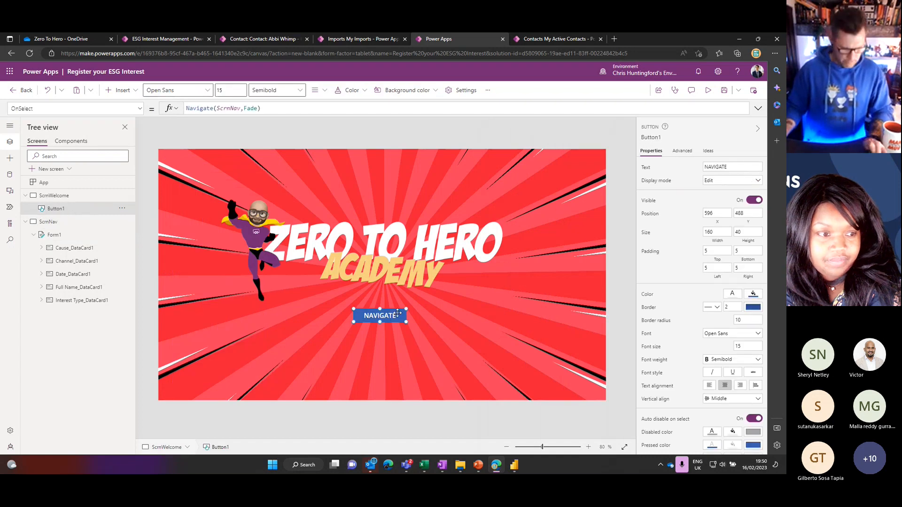
pyautogui.click(63, 235)
pyautogui.click(375, 211)
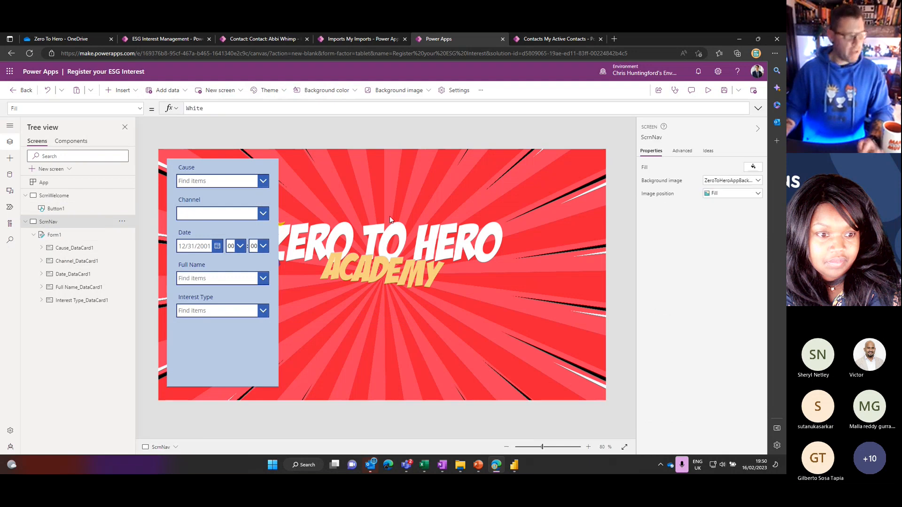
pyautogui.hotkey('ctrl', 'v')
pyautogui.moveTo(386, 315); pyautogui.dragTo(342, 185)
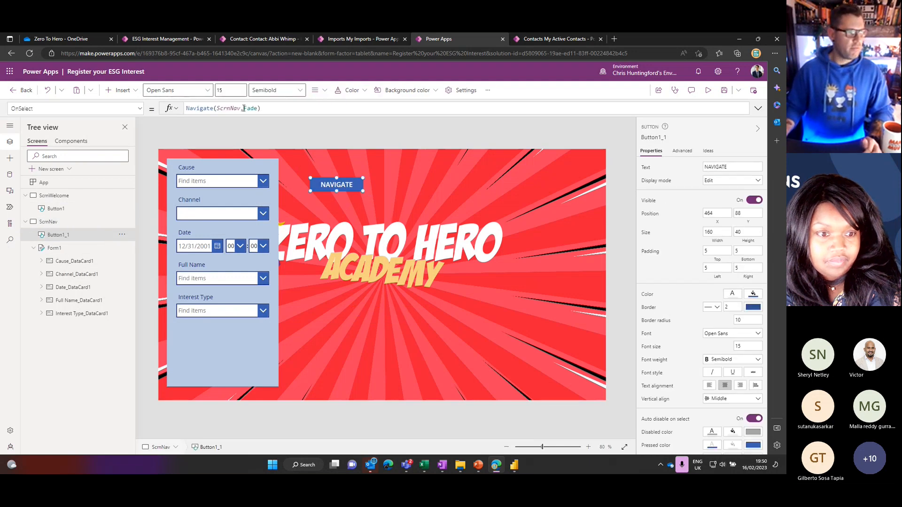
# Replace the copied button's OnSelect formula with SubmitForm(Form1).
pyautogui.hotkey('ctrl', 'a')
pyautogui.write('S')
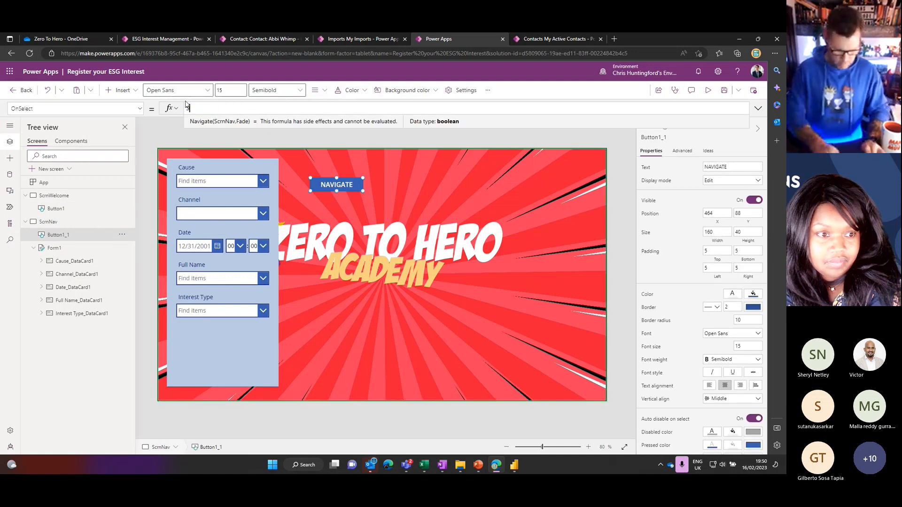
pyautogui.write('ubmitForm(')
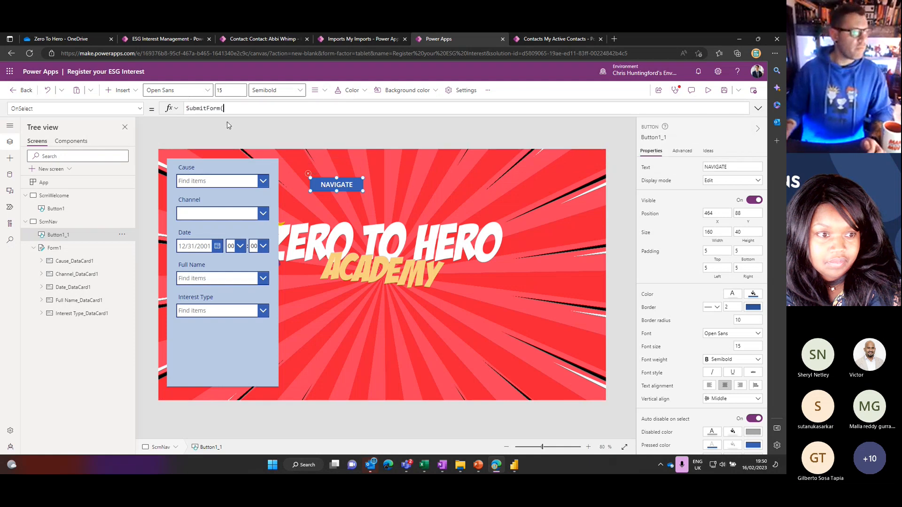
pyautogui.write('Form')
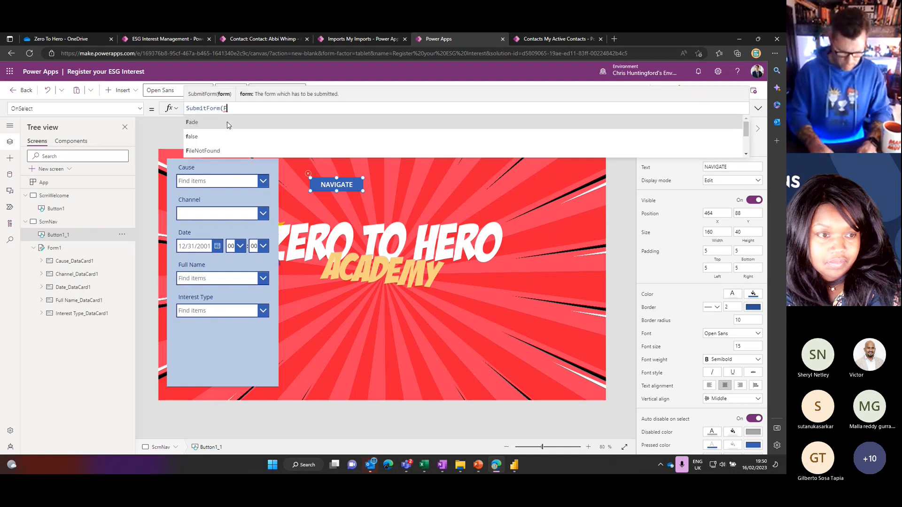
pyautogui.write('1)')
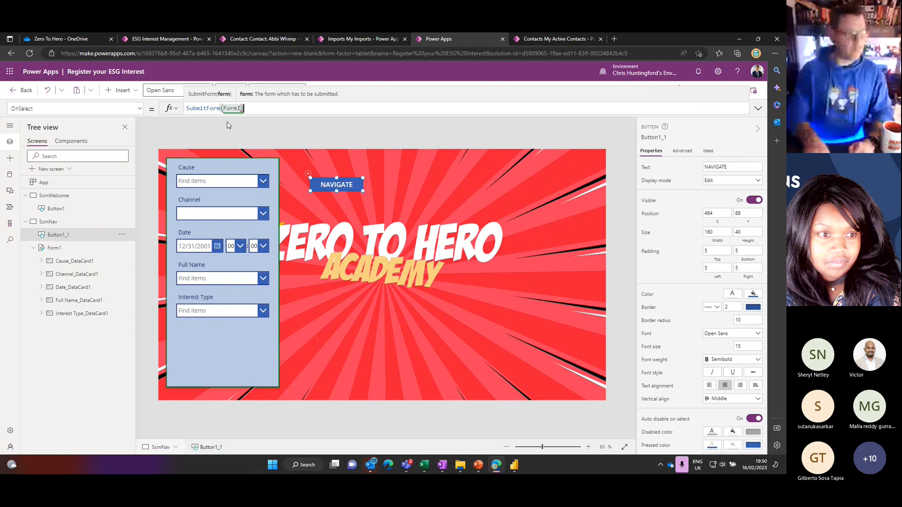
pyautogui.click(402, 165)
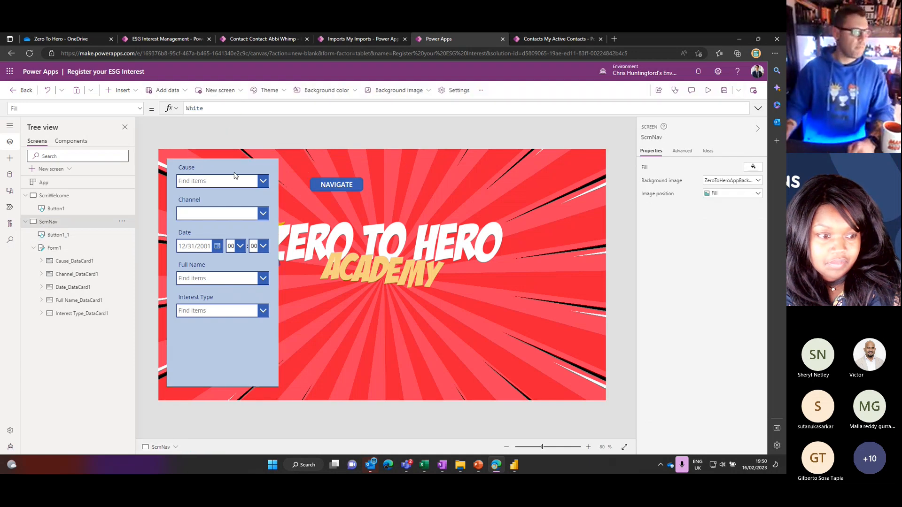
# Preview the app from ScrnWelcome, use the NAVIGATE button to reach the form screen, and close the preview.
pyautogui.click(81, 196)
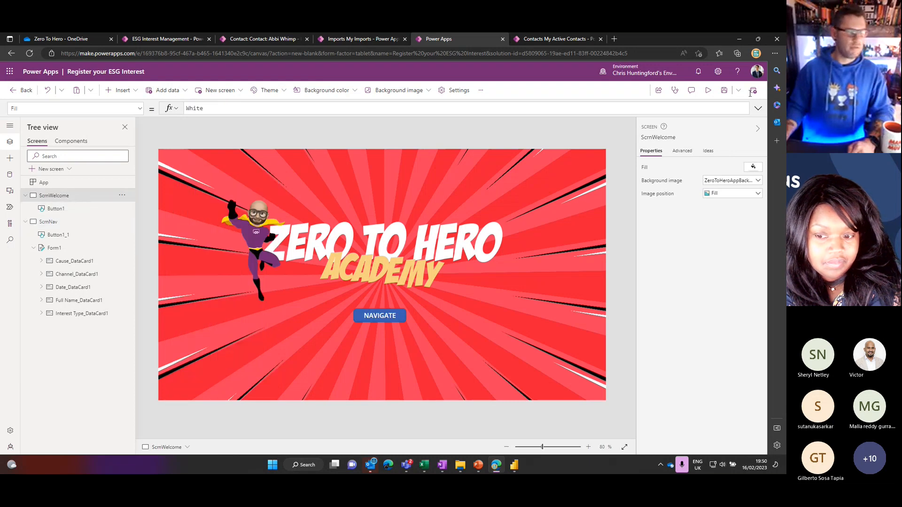
pyautogui.click(708, 91)
pyautogui.click(378, 326)
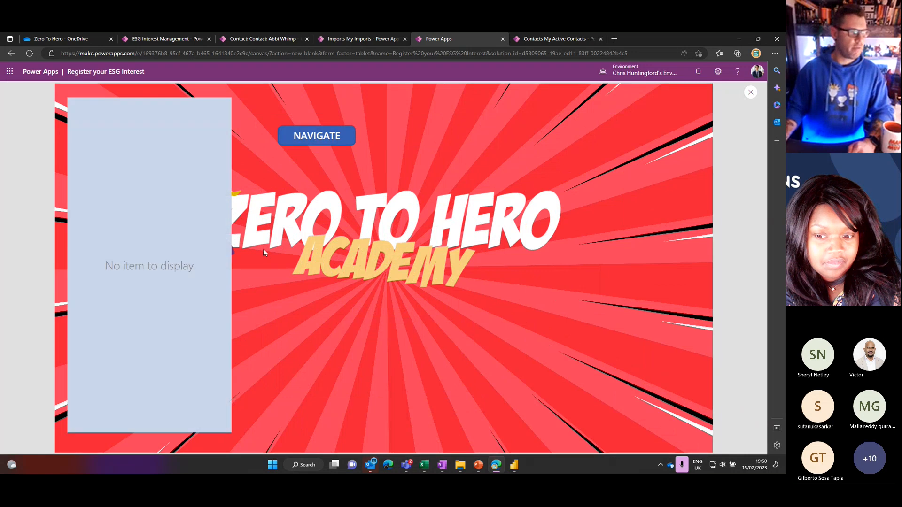
pyautogui.press('Escape')
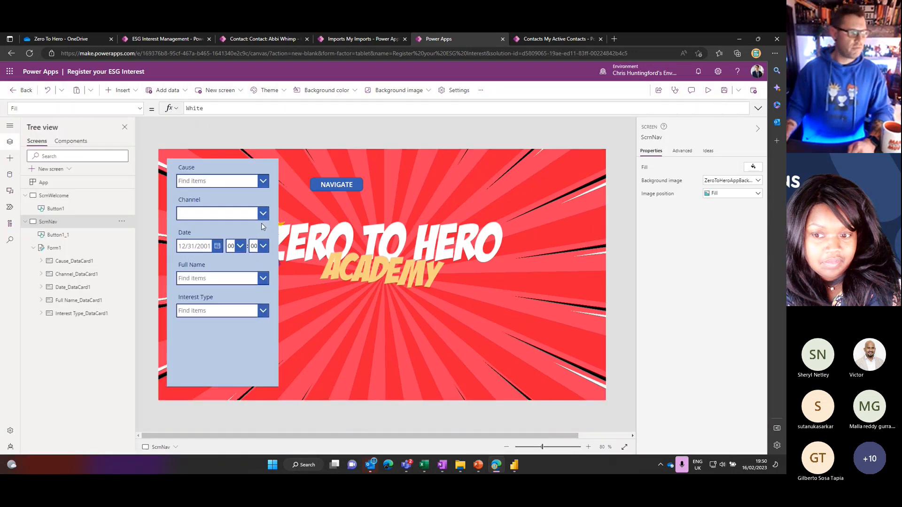
# Set the Interests form's default mode to New and preview ScrnNav.
pyautogui.click(235, 374)
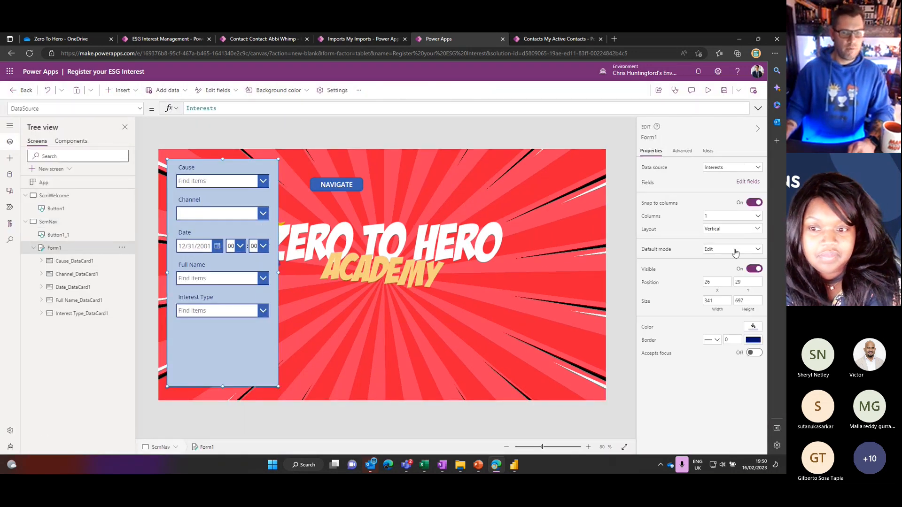
pyautogui.click(717, 249)
pyautogui.click(713, 269)
pyautogui.click(708, 90)
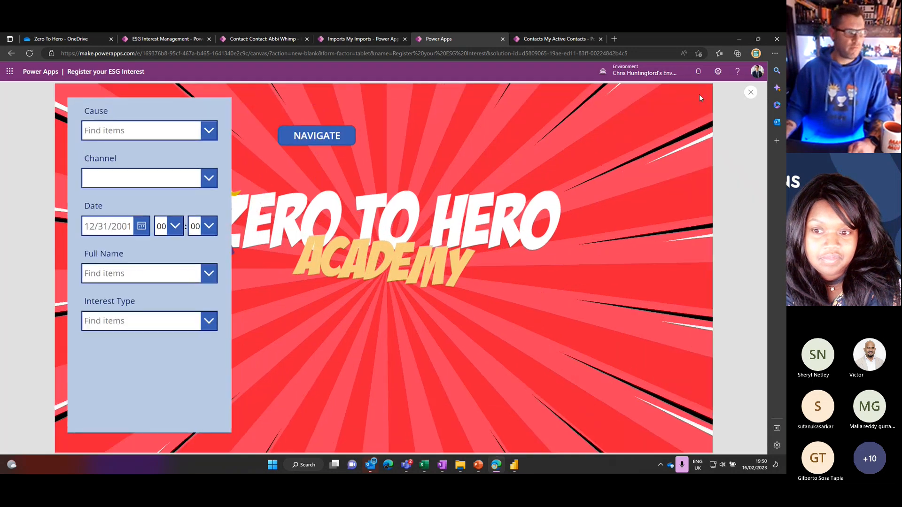
# Browse the causes in the previewed form and choose Health & Safety as the Cause.
pyautogui.click(127, 133)
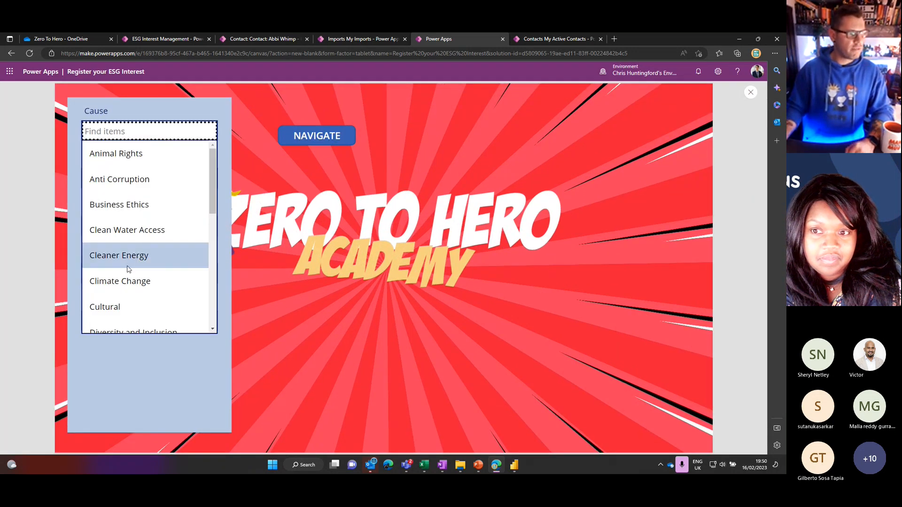
pyautogui.scroll(-3, 134, 263)
pyautogui.scroll(-3, 133, 261)
pyautogui.scroll(4, 128, 253)
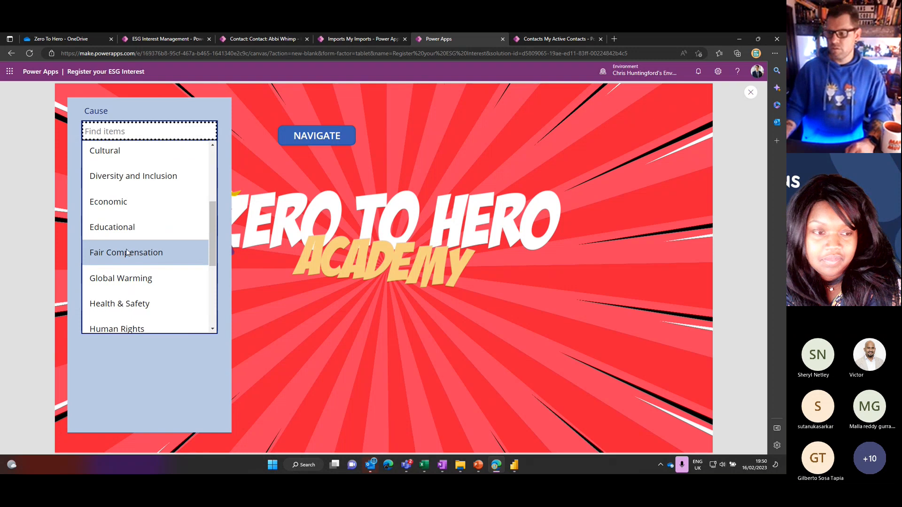
pyautogui.scroll(-2, 126, 247)
pyautogui.click(159, 246)
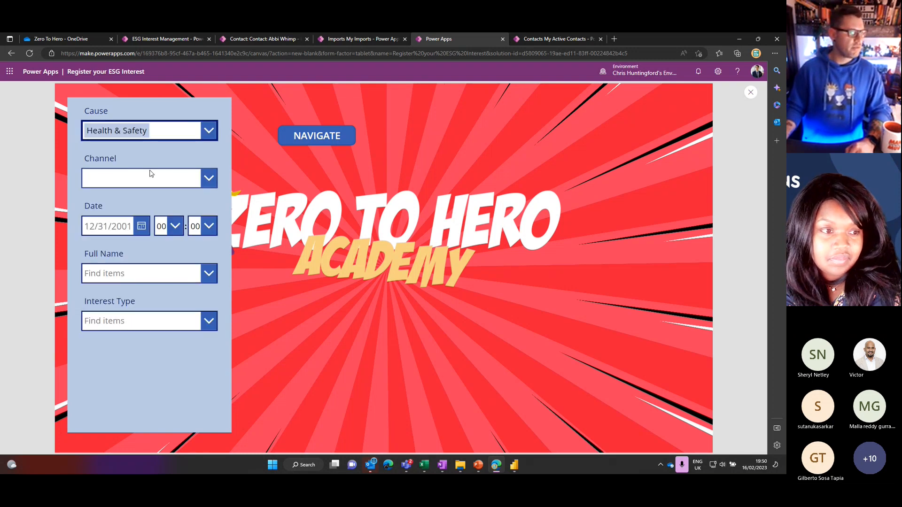
# Set the previewed form's Channel to Carrier Pigeon.
pyautogui.click(179, 183)
pyautogui.click(175, 207)
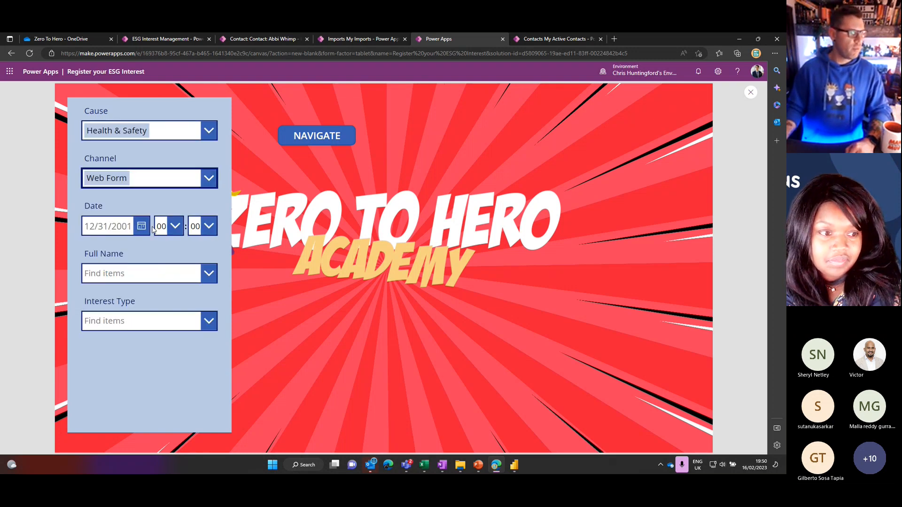
pyautogui.click(174, 181)
pyautogui.click(136, 275)
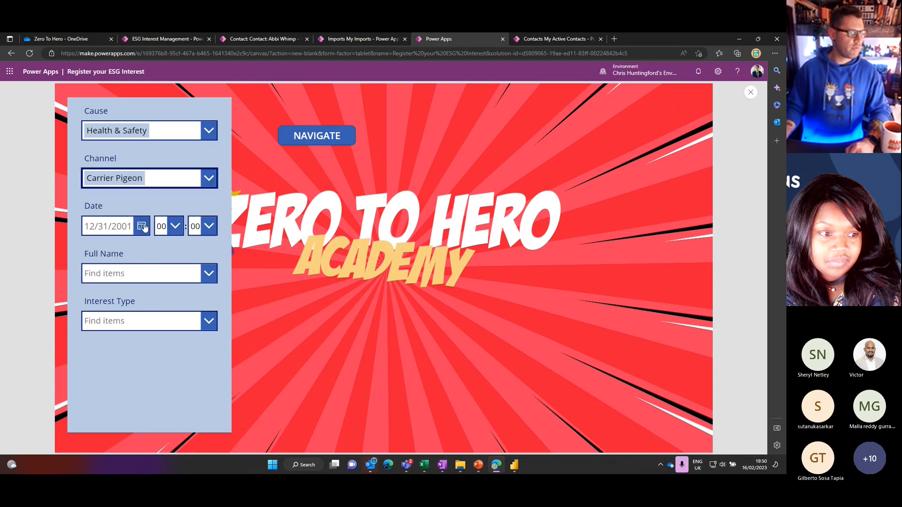
# Set the previewed form's Date to today, 2/16/2023.
pyautogui.click(140, 227)
pyautogui.click(191, 371)
pyautogui.click(185, 435)
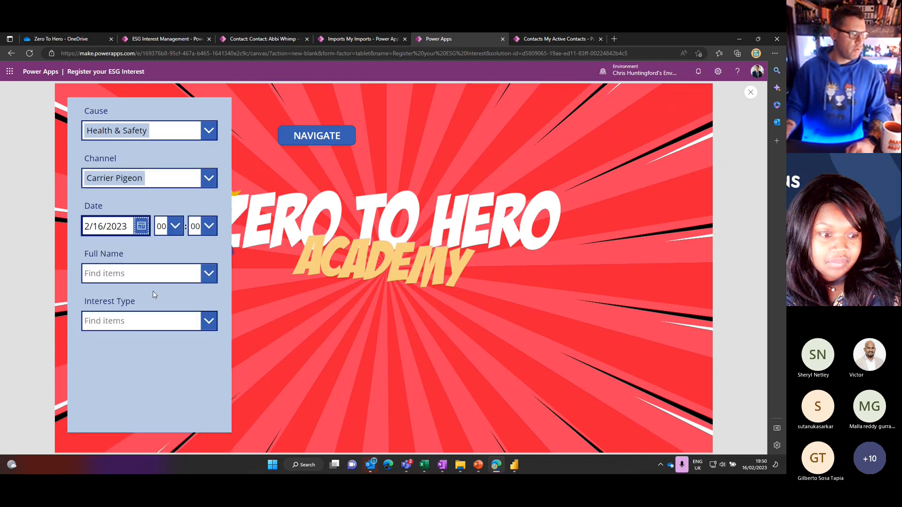
# Choose the contact for Full Name, set Interest Type to Active Involvement, and submit the form with NAVIGATE.
pyautogui.click(159, 277)
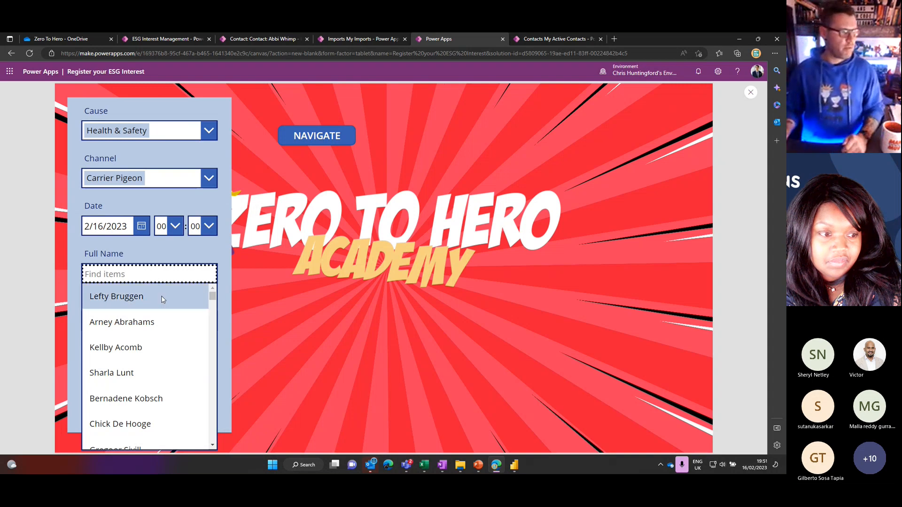
pyautogui.click(154, 323)
pyautogui.click(152, 323)
pyautogui.click(145, 345)
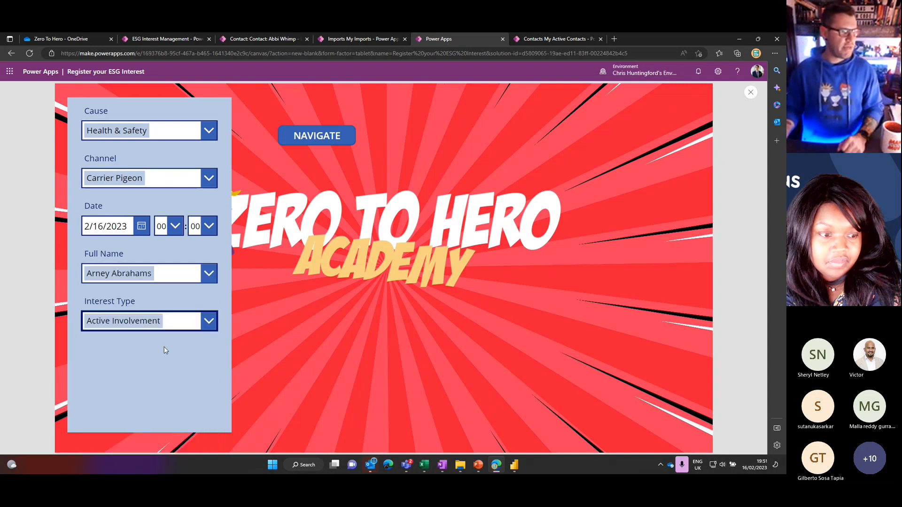
pyautogui.click(326, 139)
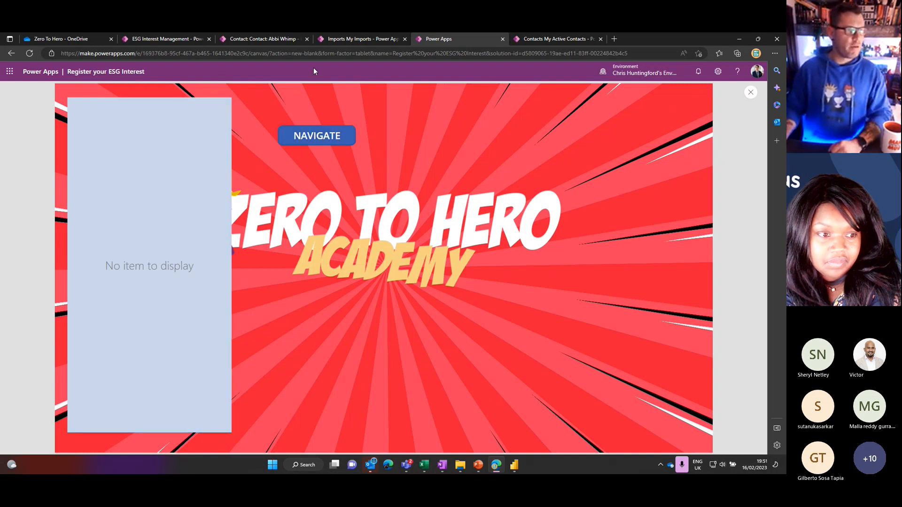
# Check the sandbox ESG Interest Management app's Active Interests list for the submission, and close the My Imports page.
pyautogui.click(348, 34)
pyautogui.click(277, 41)
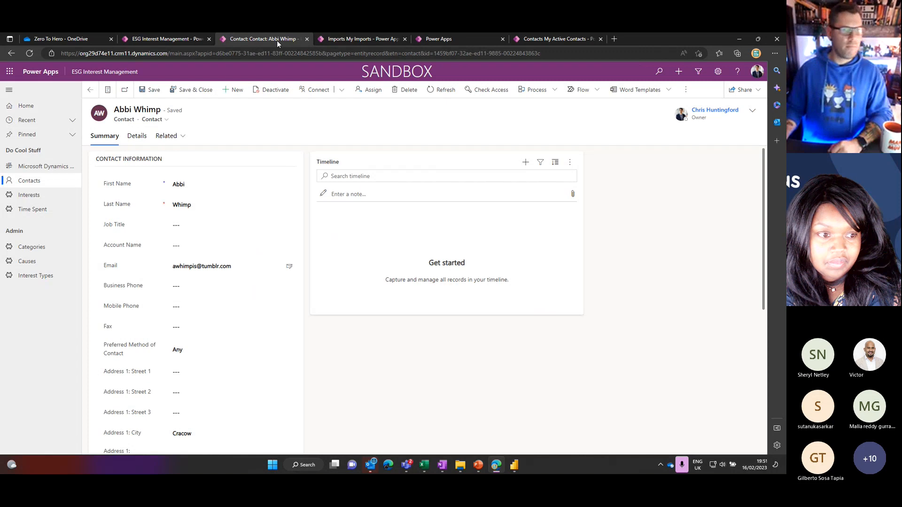
pyautogui.click(41, 196)
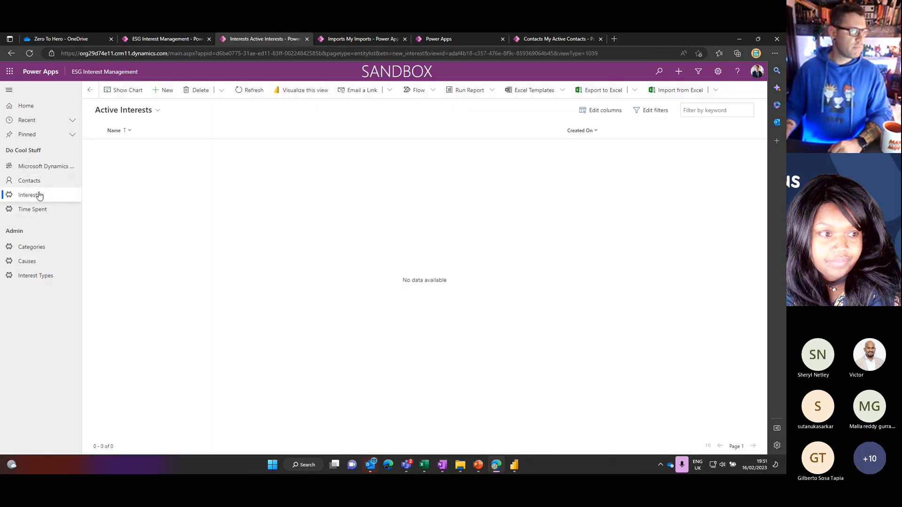
pyautogui.click(162, 40)
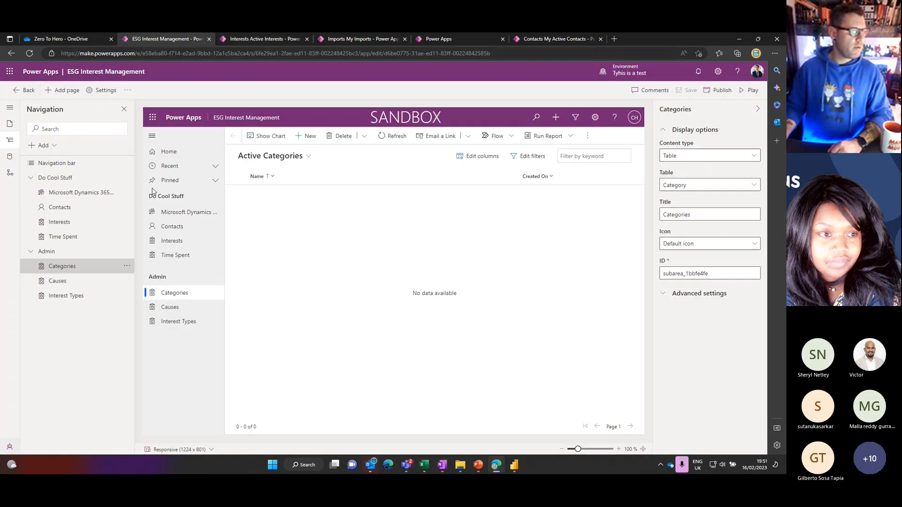
pyautogui.click(328, 41)
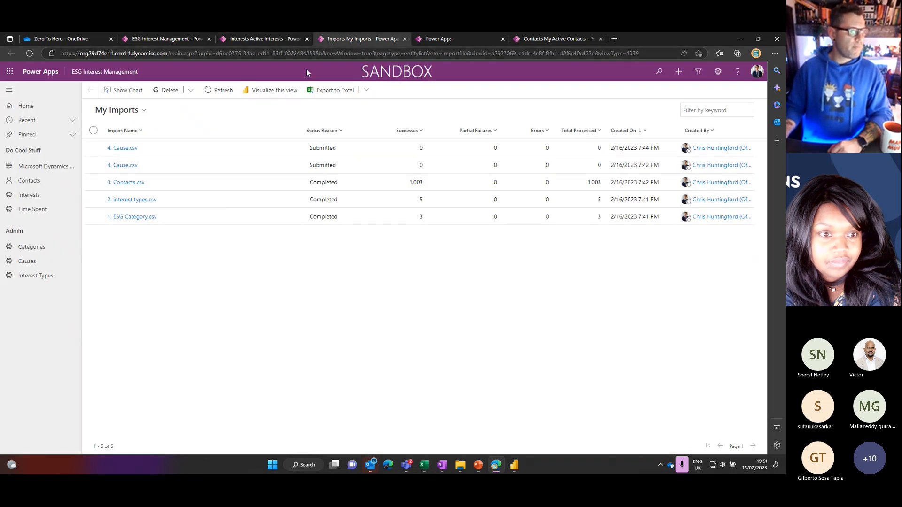
pyautogui.click(405, 40)
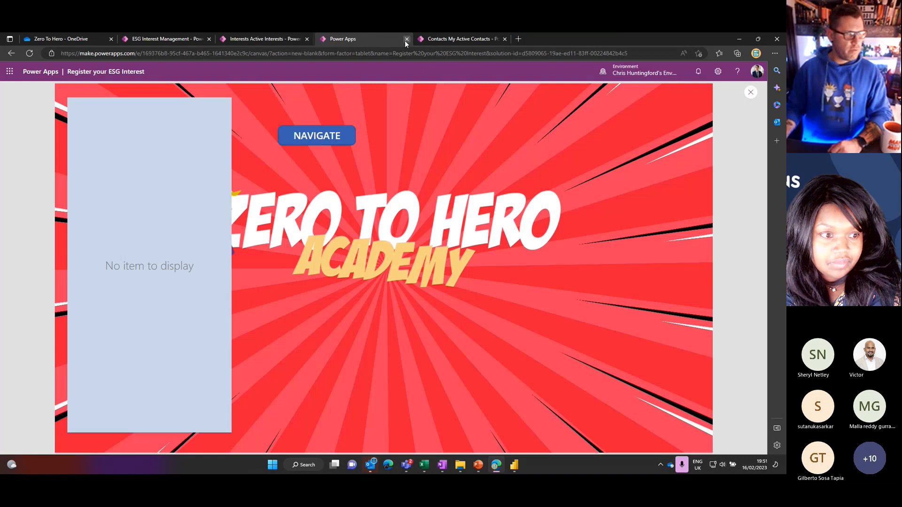
# In the other ESG Interest Management environment, sort Active Interests by Created On from newer to older and open the newest record.
pyautogui.click(447, 36)
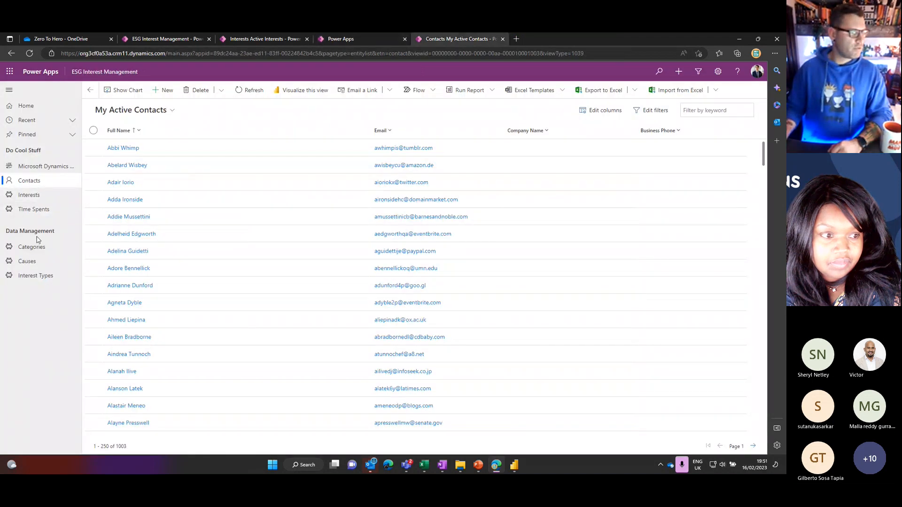
pyautogui.click(33, 196)
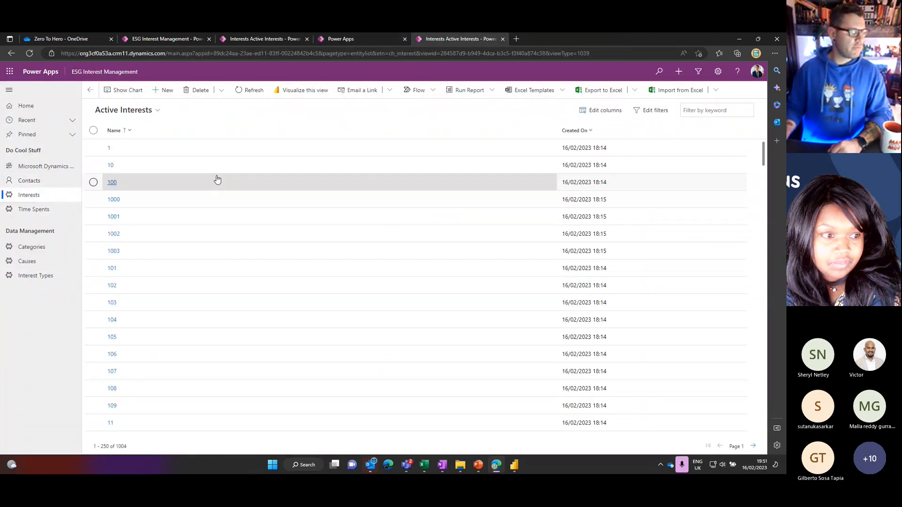
pyautogui.click(574, 131)
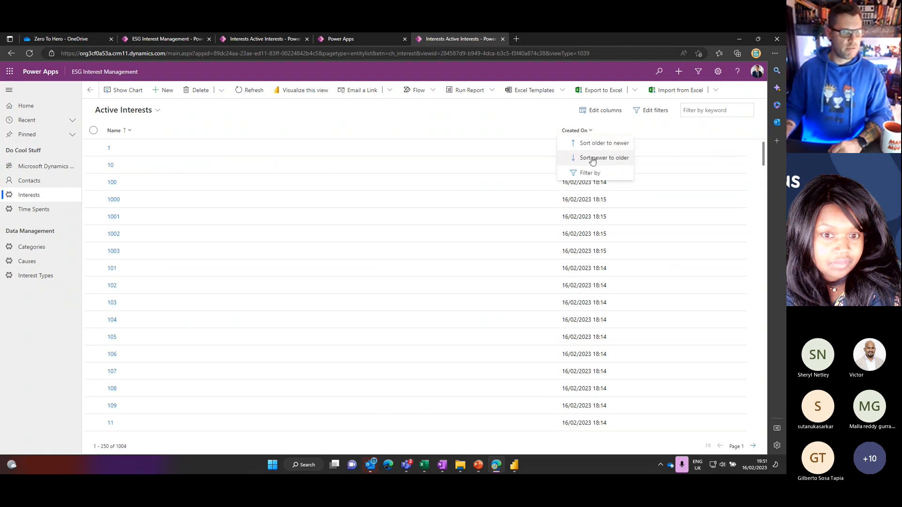
pyautogui.click(594, 155)
pyautogui.doubleClick(183, 152)
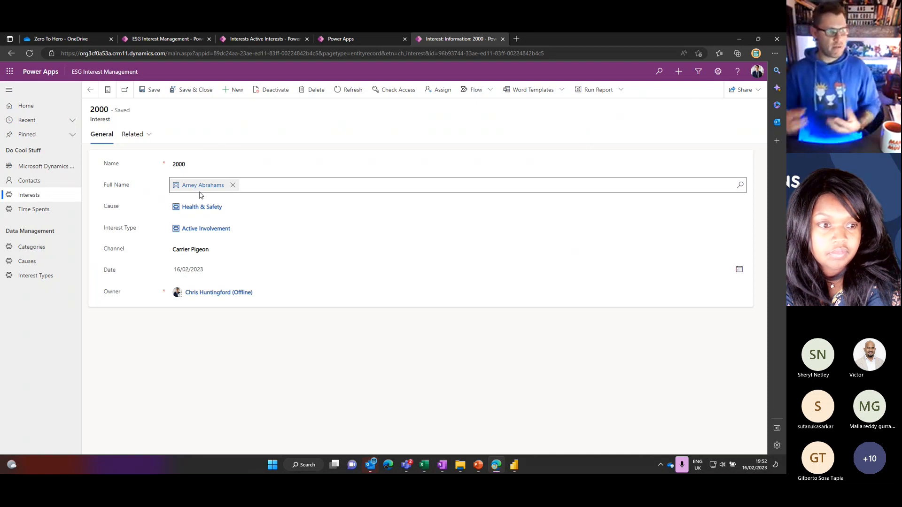
# Inspect the interest record's related items and channel options, and open the linked contact's related Interests.
pyautogui.click(146, 135)
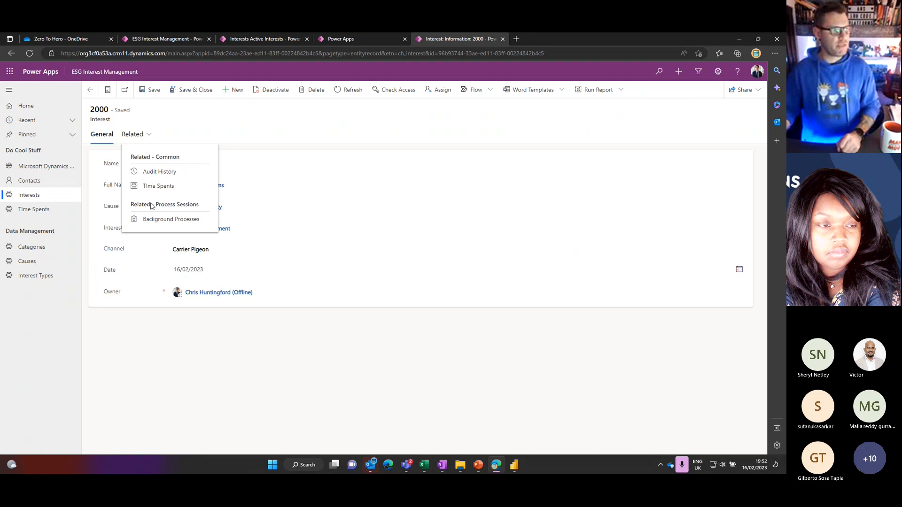
pyautogui.click(276, 249)
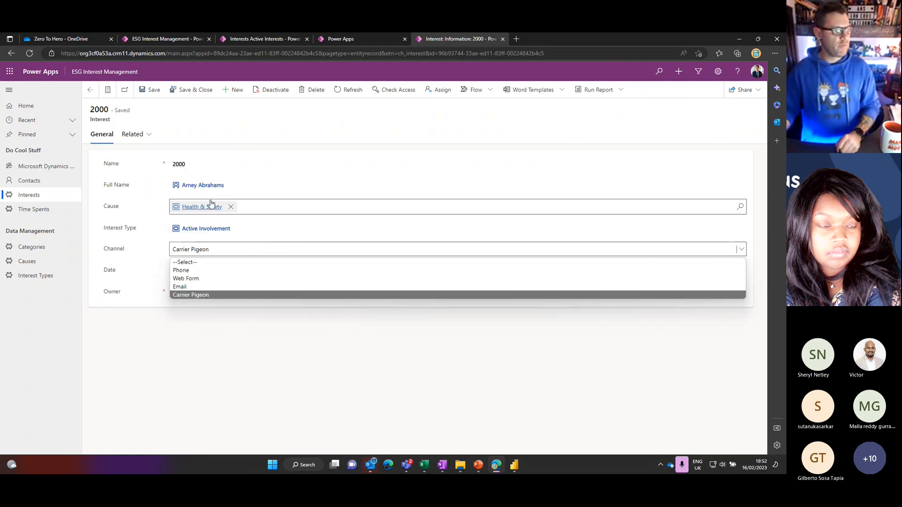
pyautogui.click(203, 187)
pyautogui.click(182, 137)
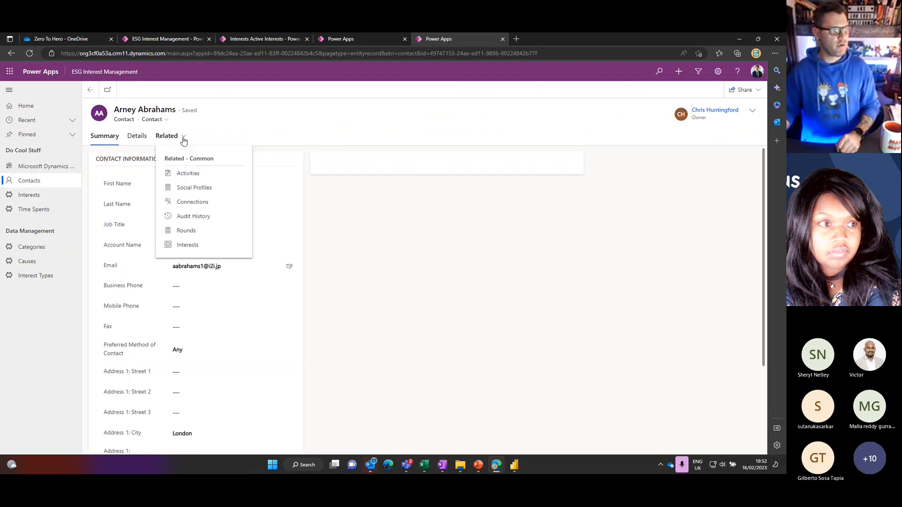
pyautogui.click(202, 247)
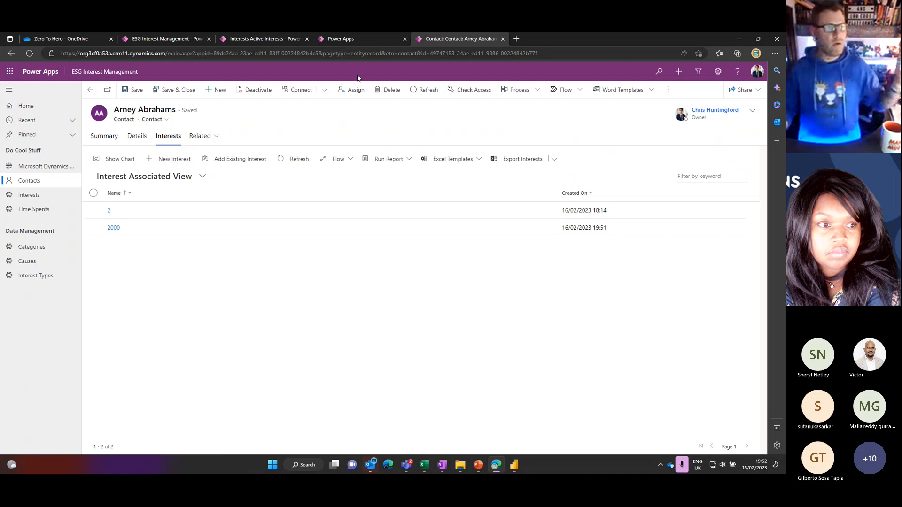
# Return to the Register your ESG Interest canvas app, close its preview, and minimise the browser to show the Import Layers slide.
pyautogui.click(356, 41)
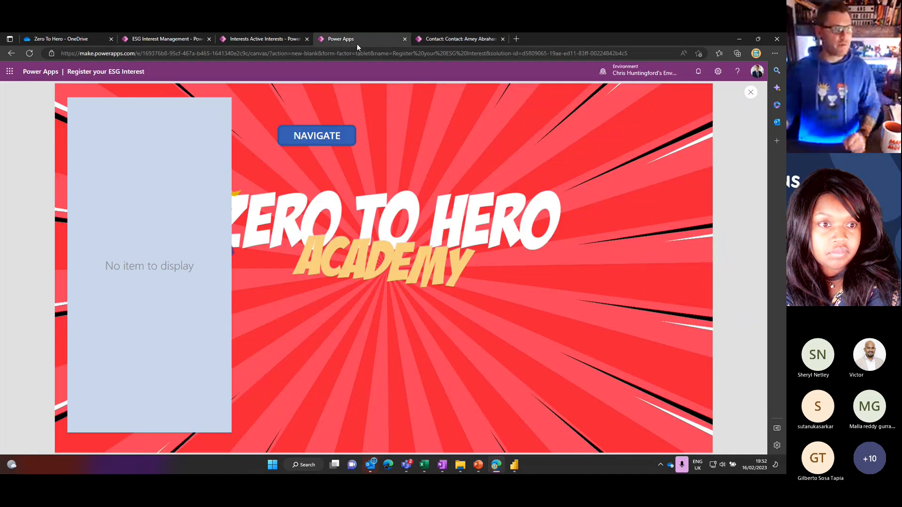
pyautogui.click(750, 92)
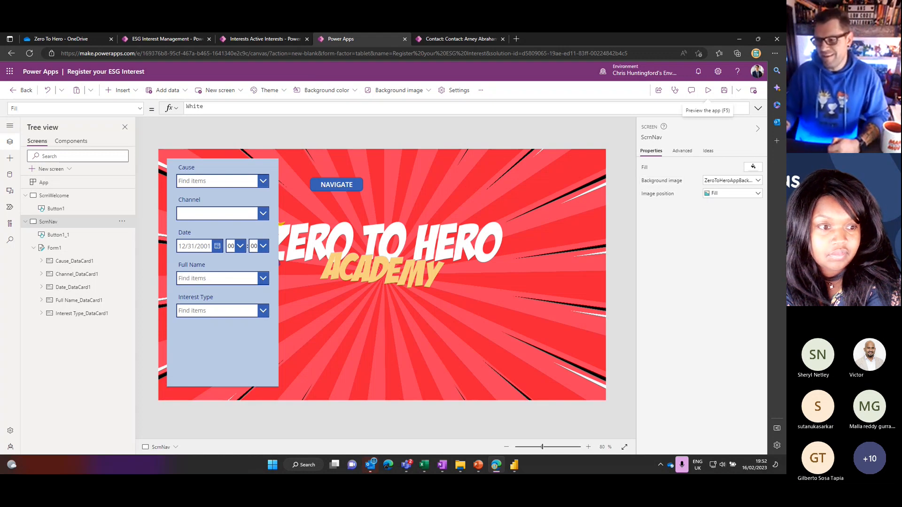
pyautogui.click(736, 40)
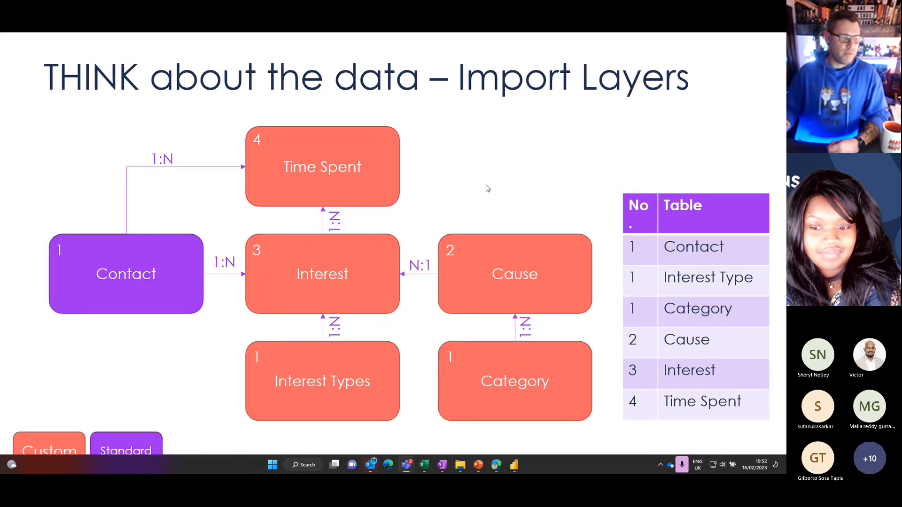